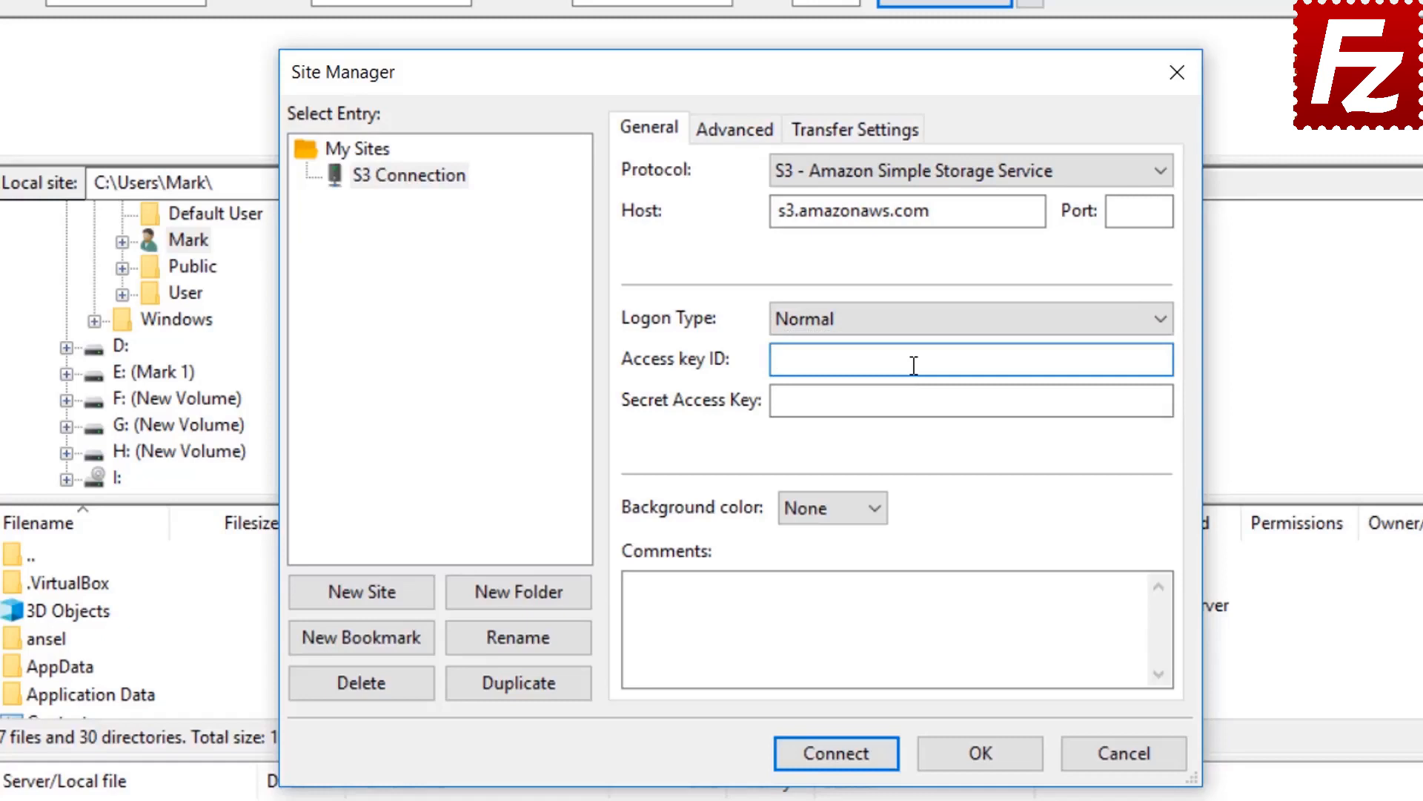
# Paste the S3 access key ID and secret access key, connect, and choose Save passwords.
pyautogui.hotkey('ctrl', 'v')
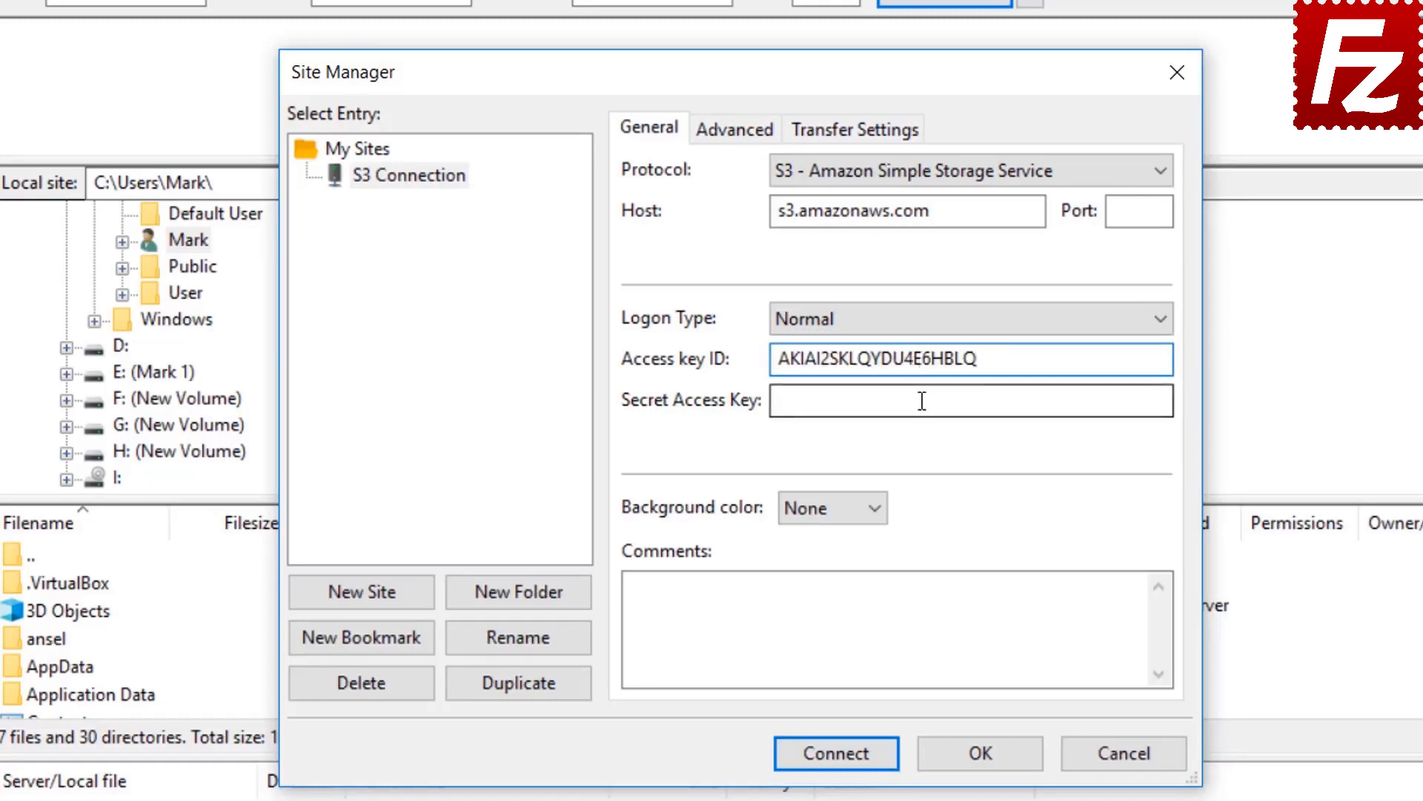
pyautogui.click(921, 401)
pyautogui.hotkey('ctrl', 'v')
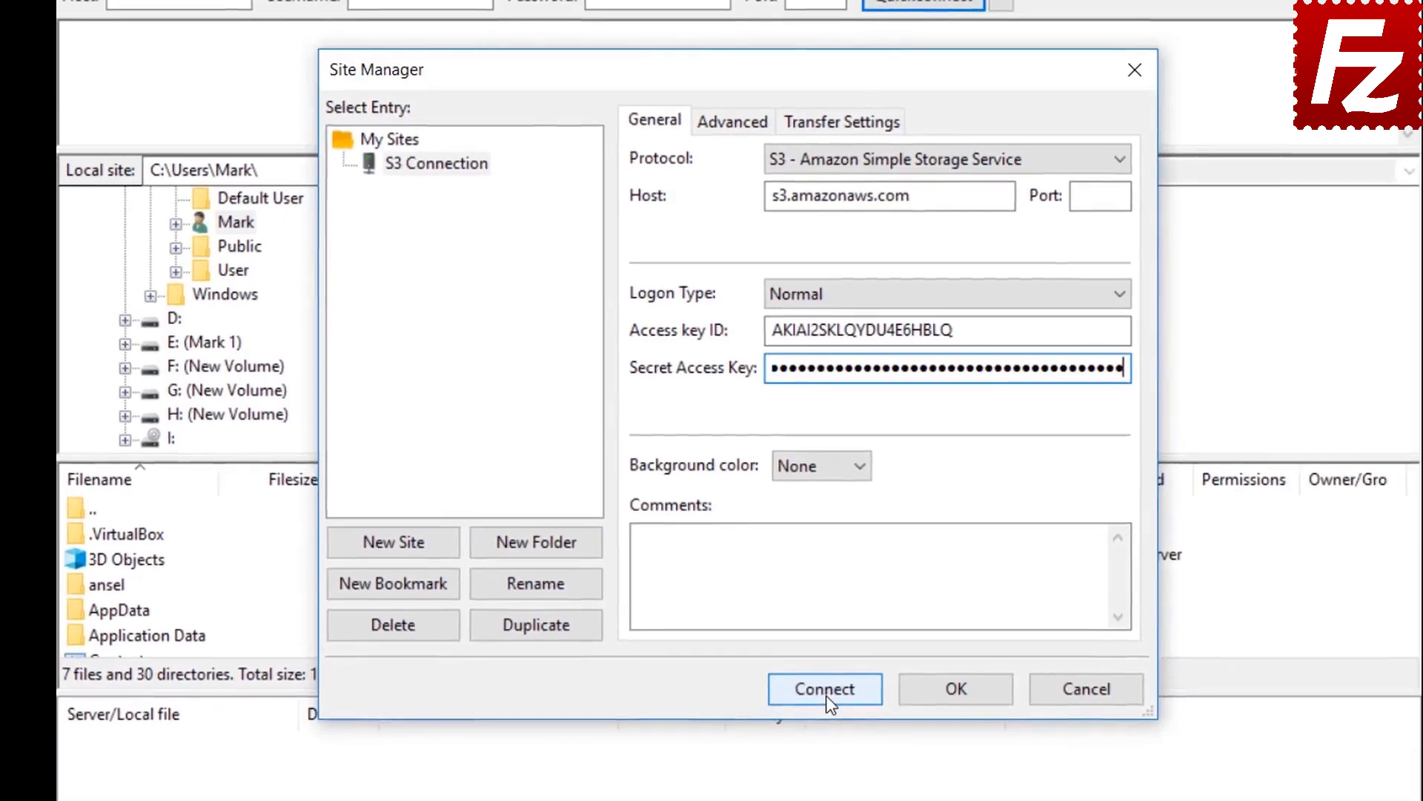
pyautogui.click(838, 758)
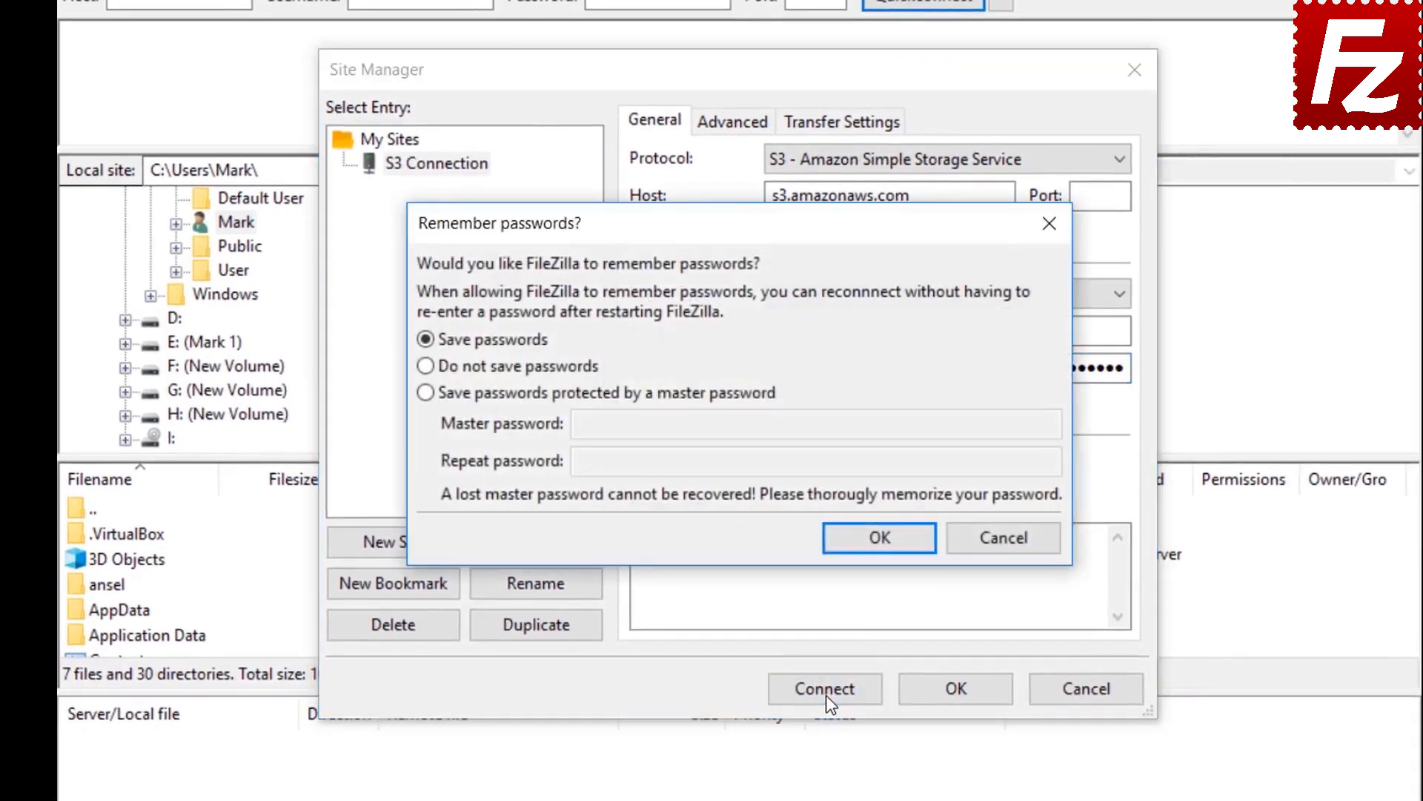
pyautogui.click(878, 541)
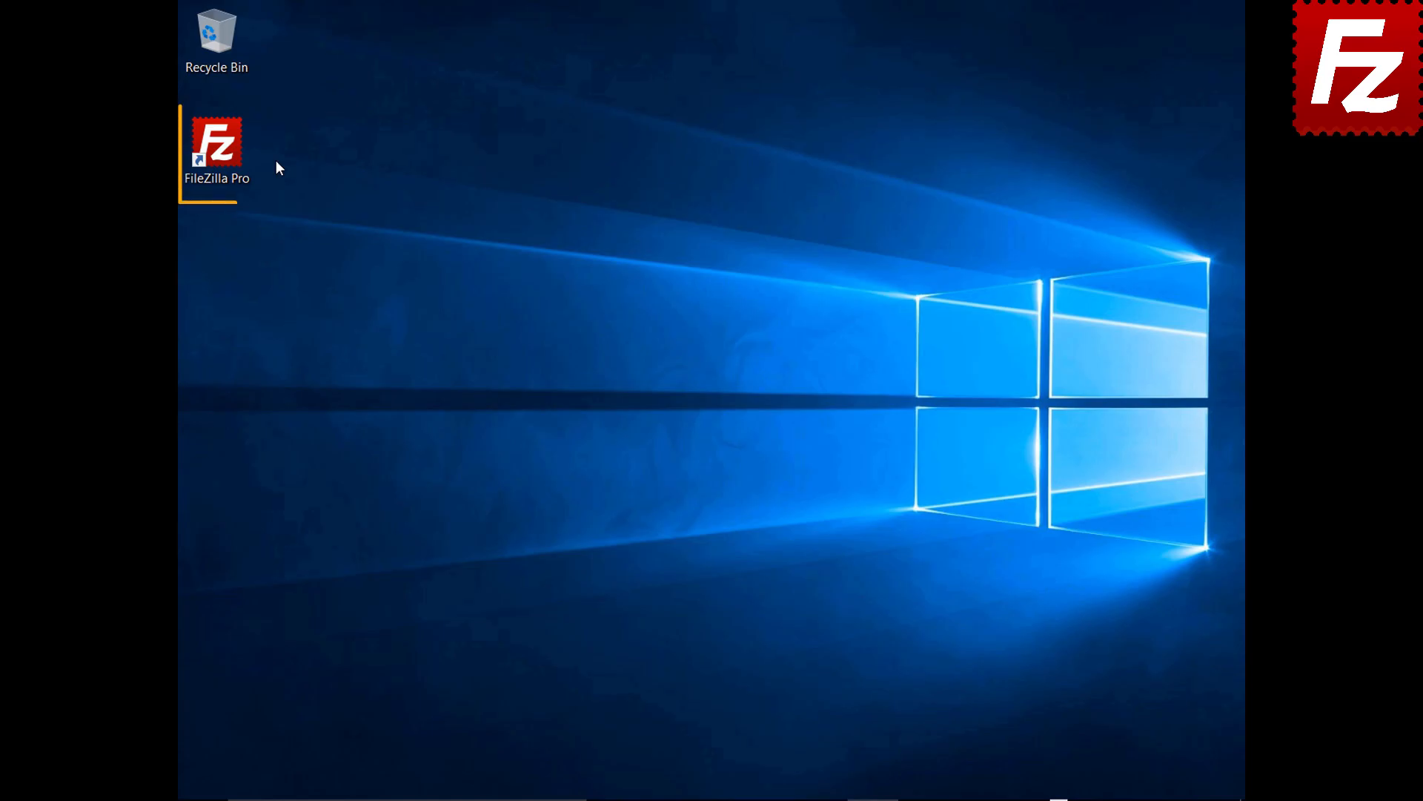
# Launch FileZilla Pro and show the S3: Providers page under Edit > Settings.
pyautogui.doubleClick(225, 154)
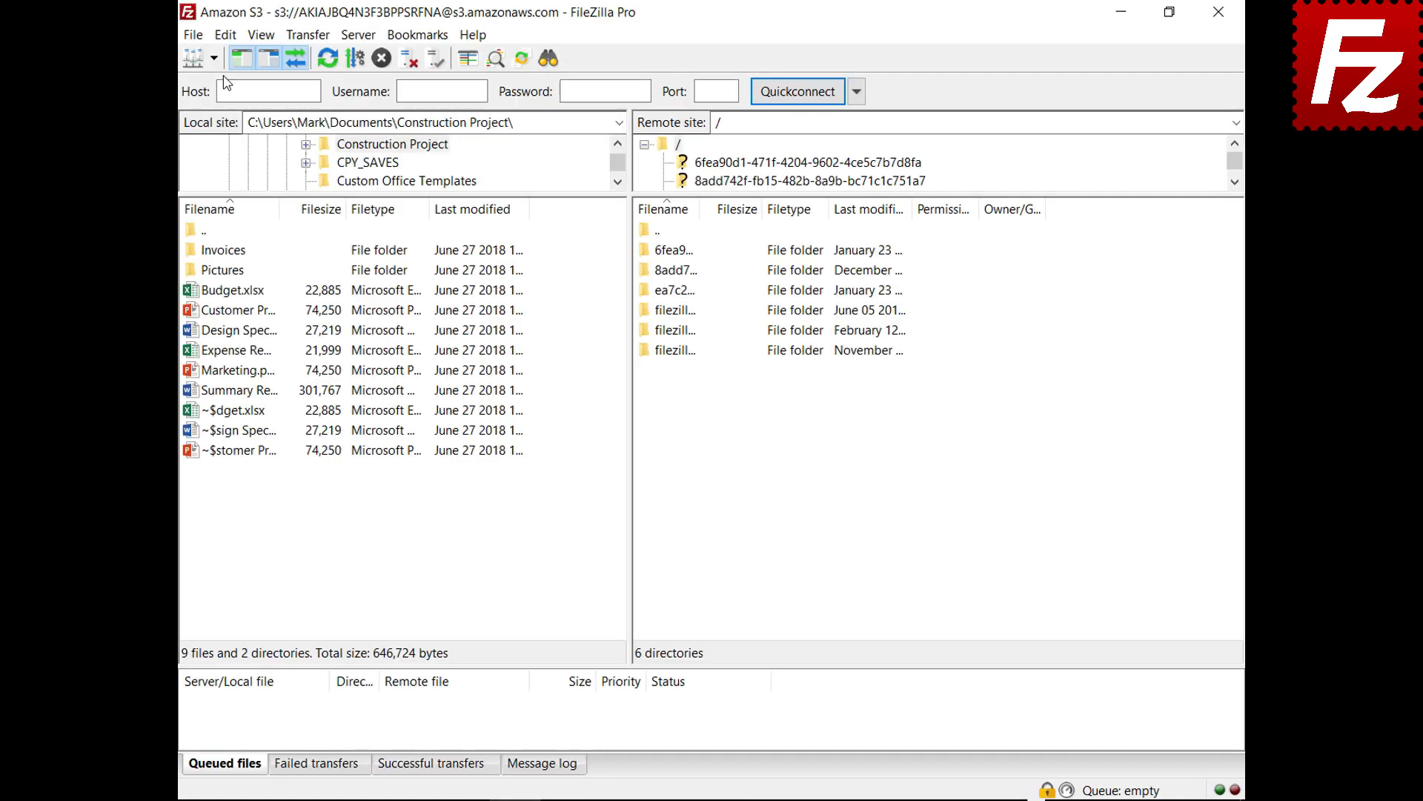
pyautogui.click(227, 35)
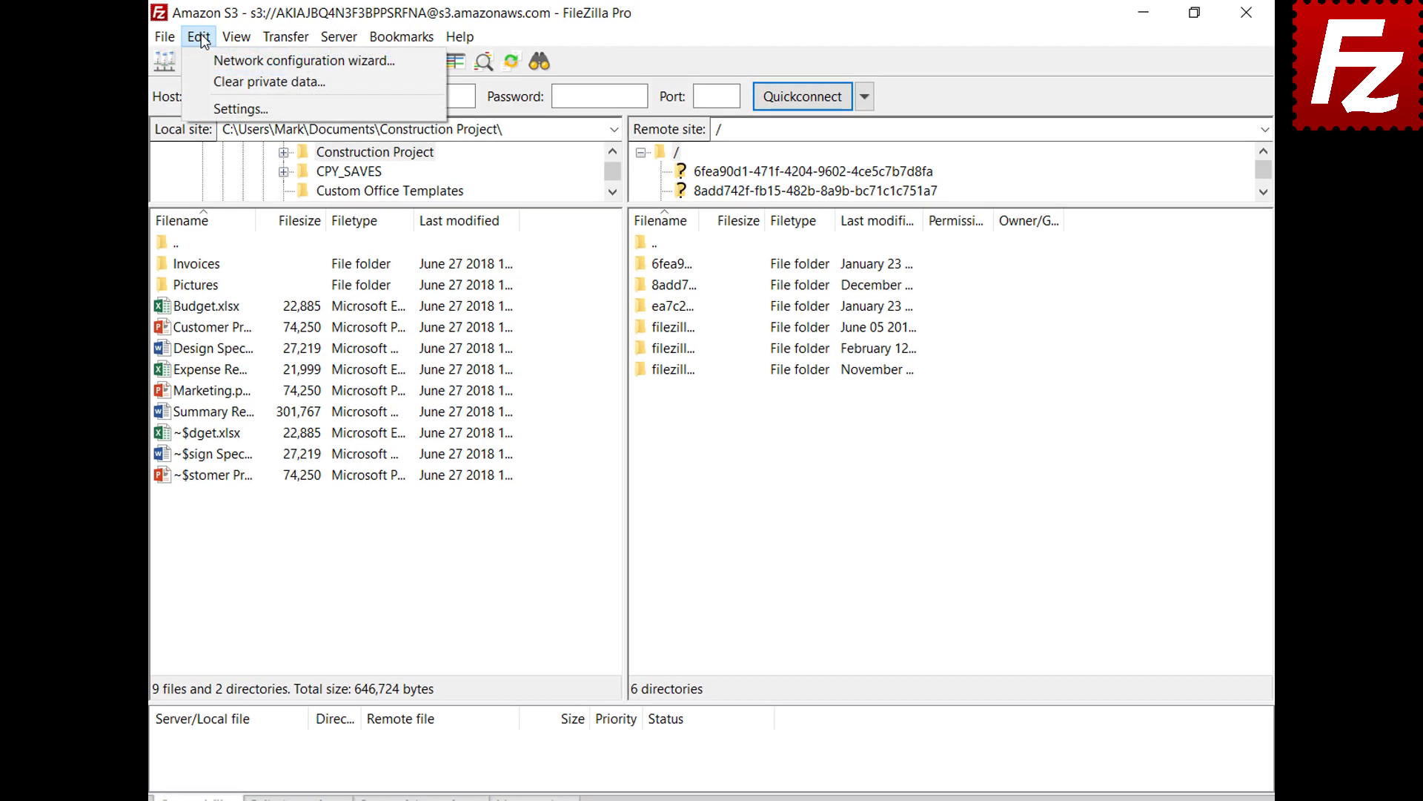
pyautogui.click(209, 107)
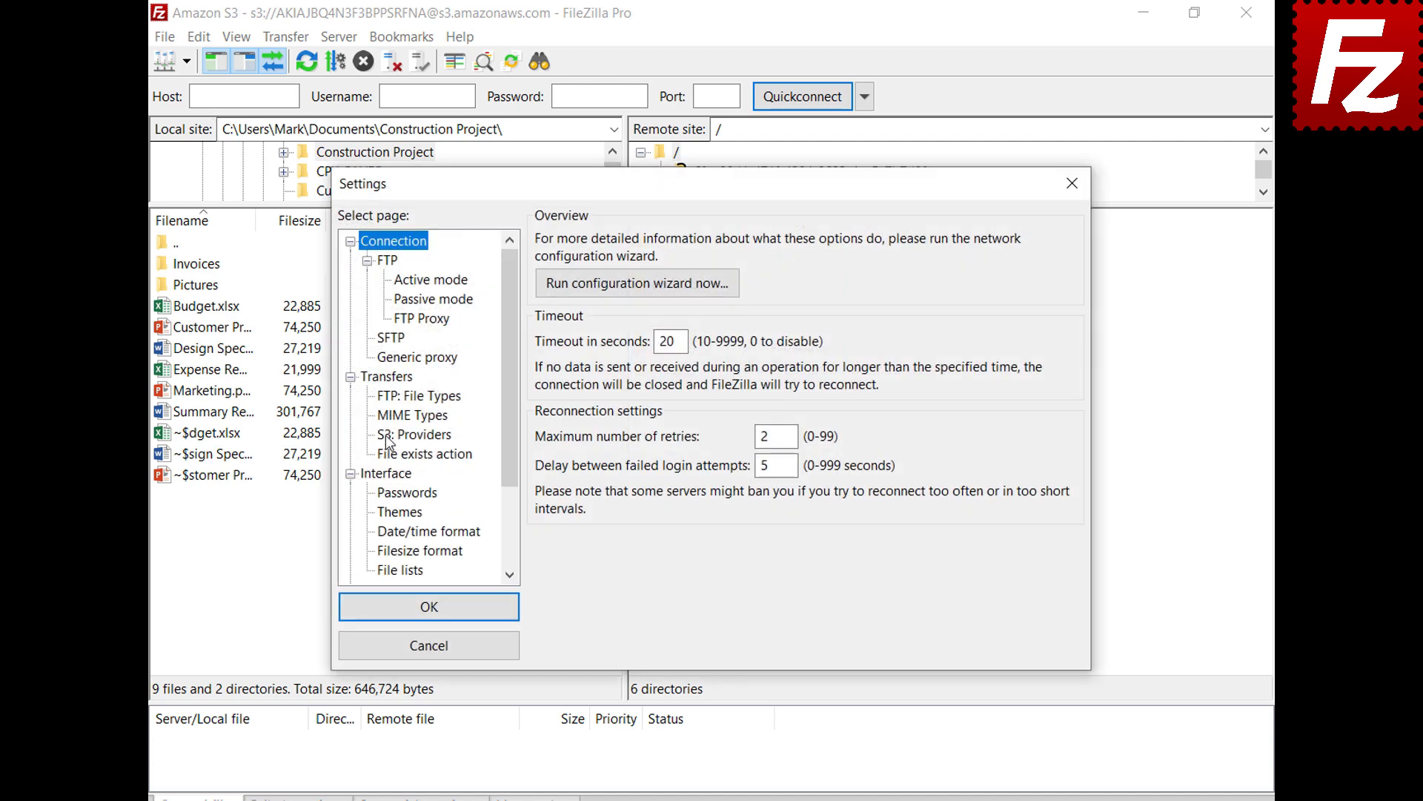
pyautogui.click(387, 438)
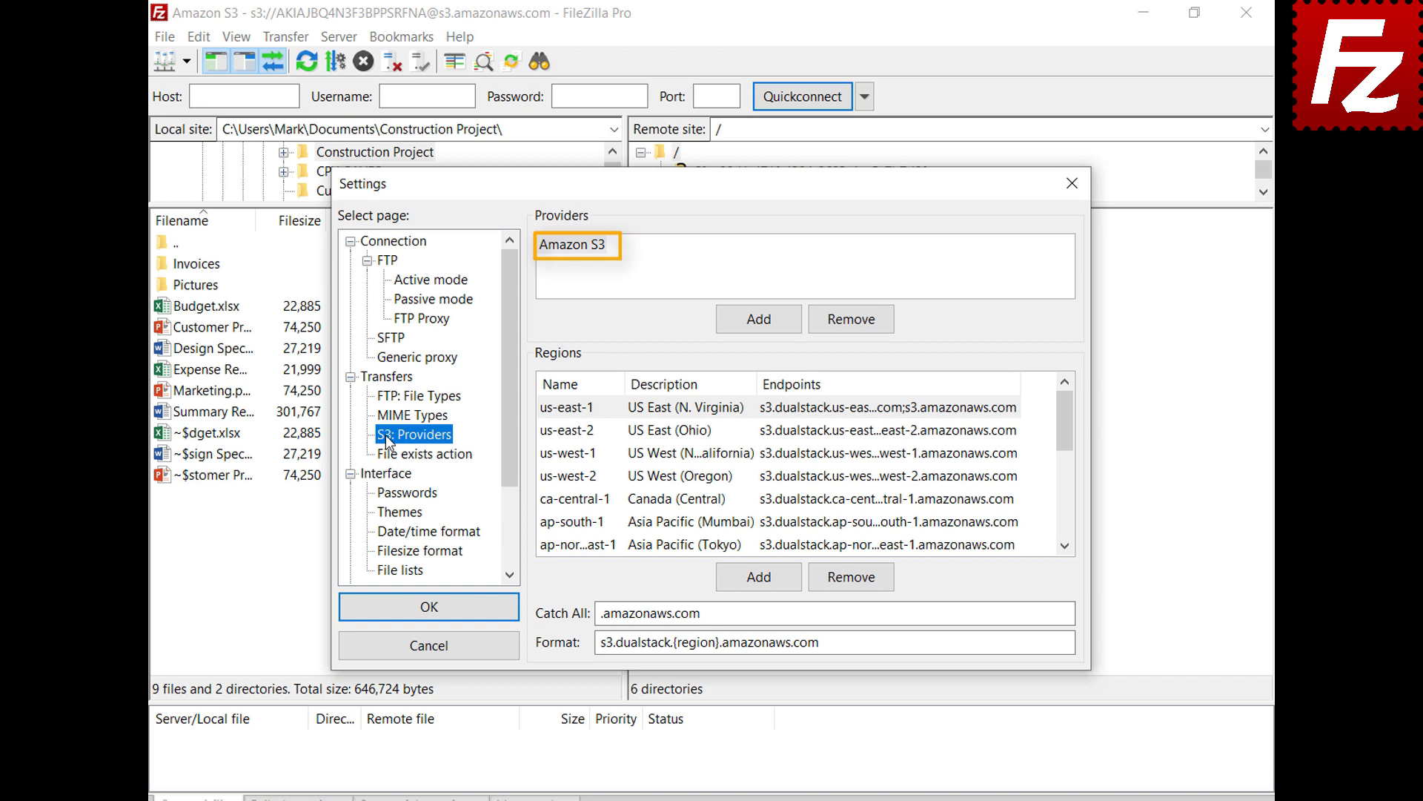
# Add a DigitalOcean provider with region nyc3, description 'New York 3', and its endpoint.
pyautogui.click(758, 330)
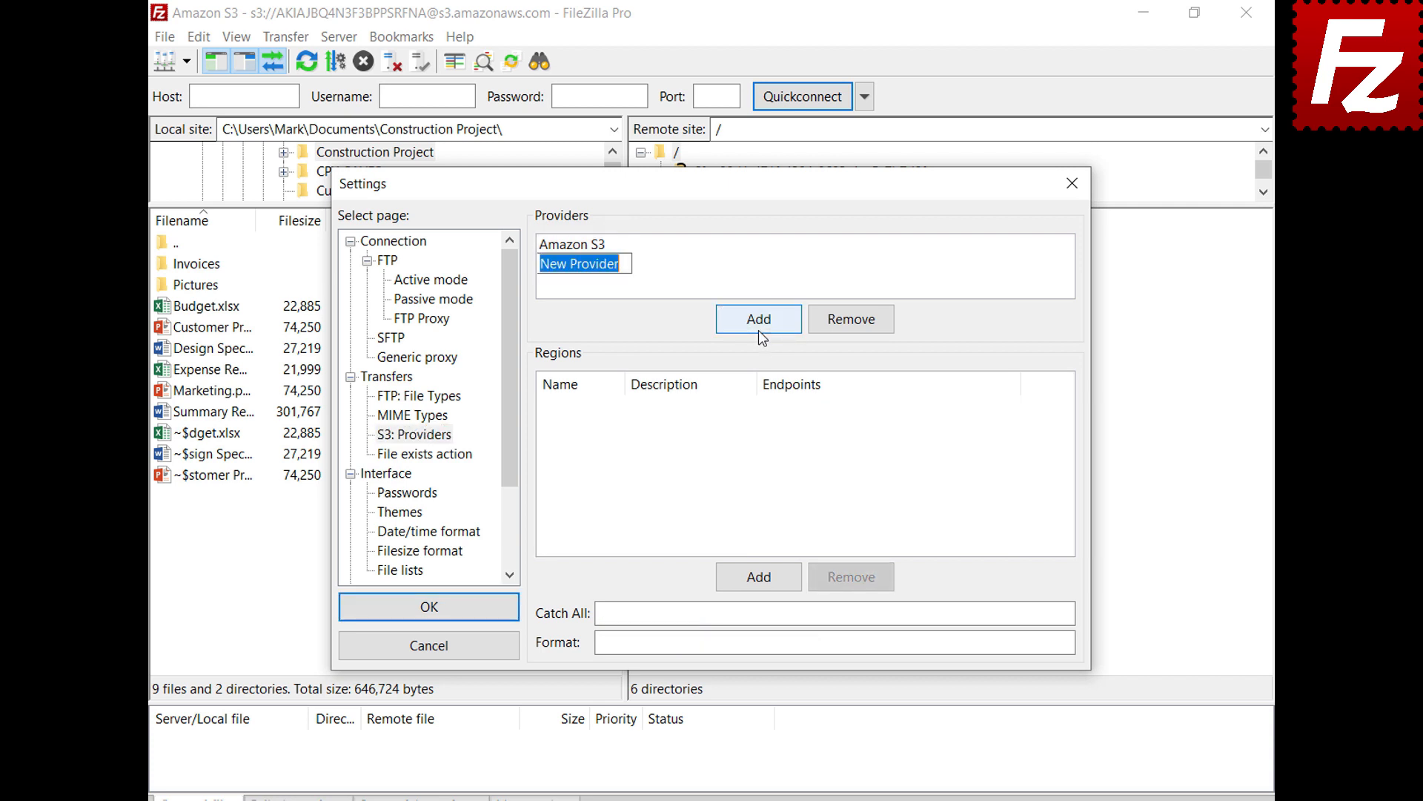
pyautogui.write('D')
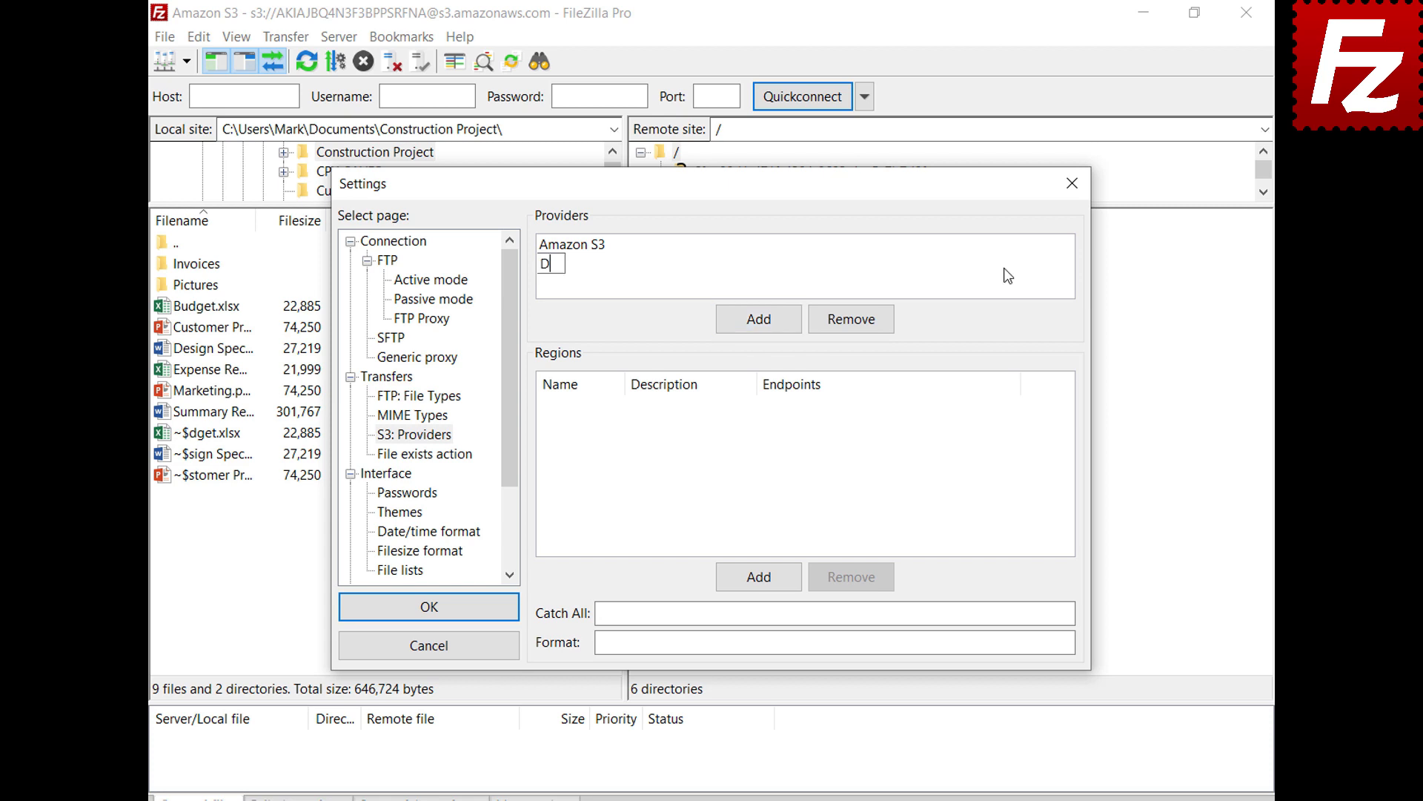
pyautogui.write('igitalOcean')
pyautogui.press('Return')
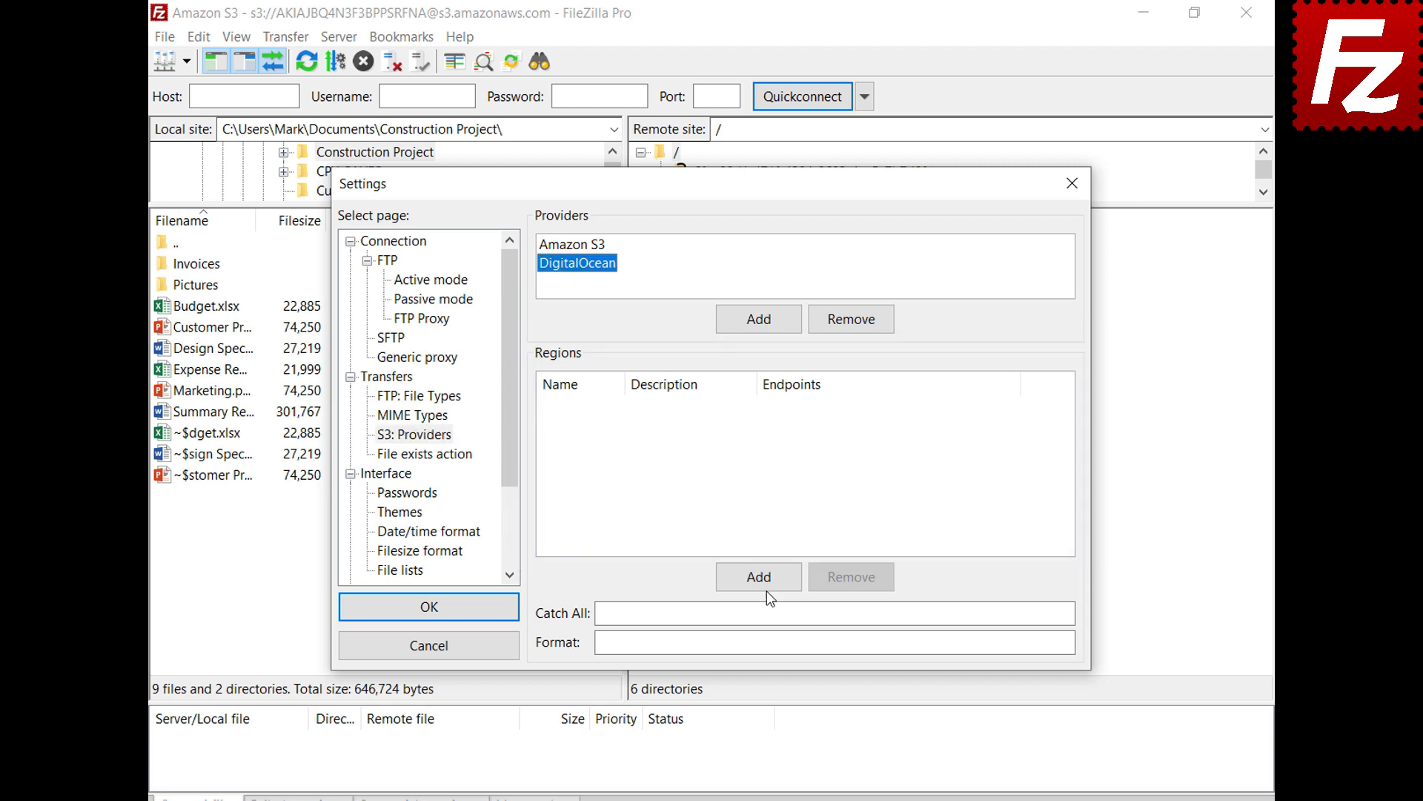
pyautogui.click(759, 577)
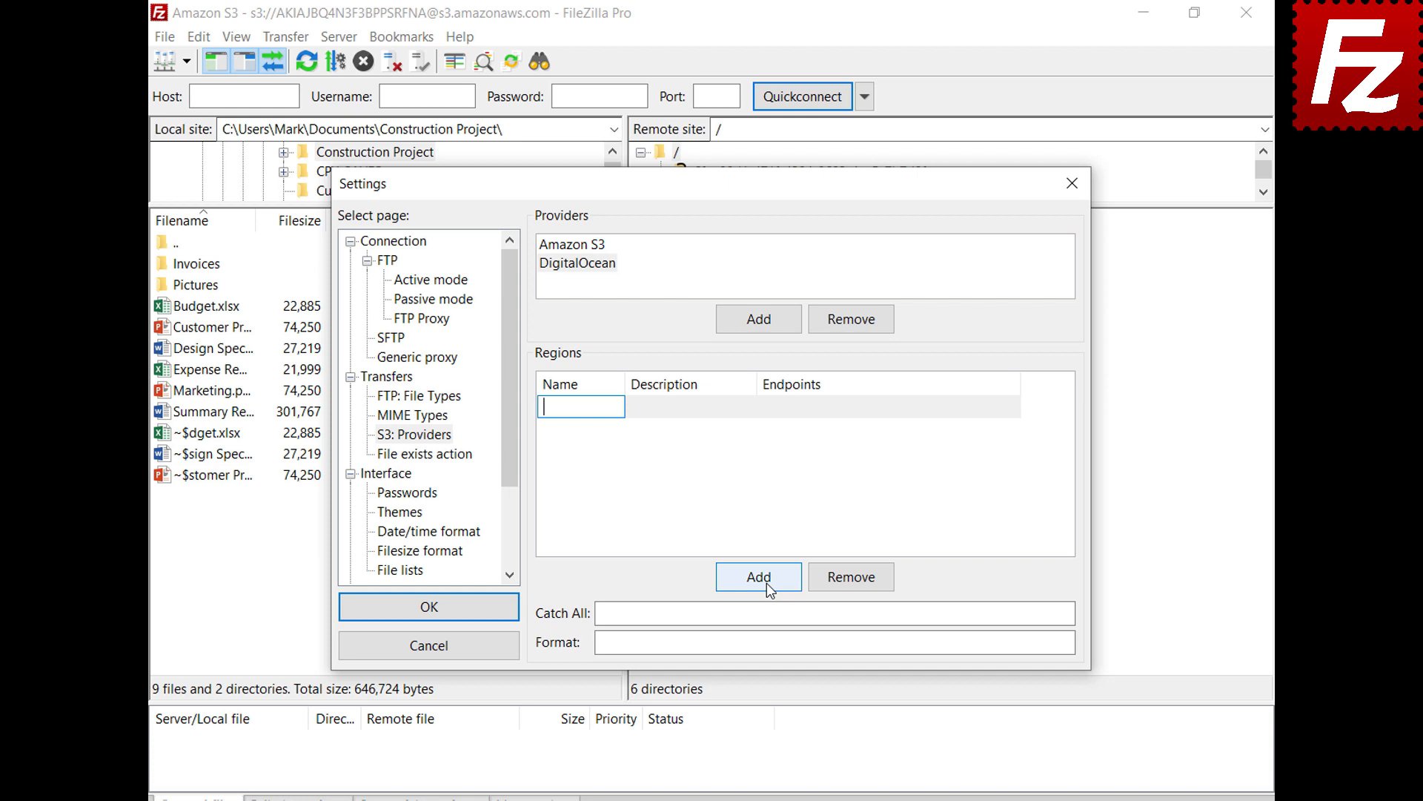
pyautogui.write('nyc3')
pyautogui.click(750, 407)
pyautogui.write('New York 3')
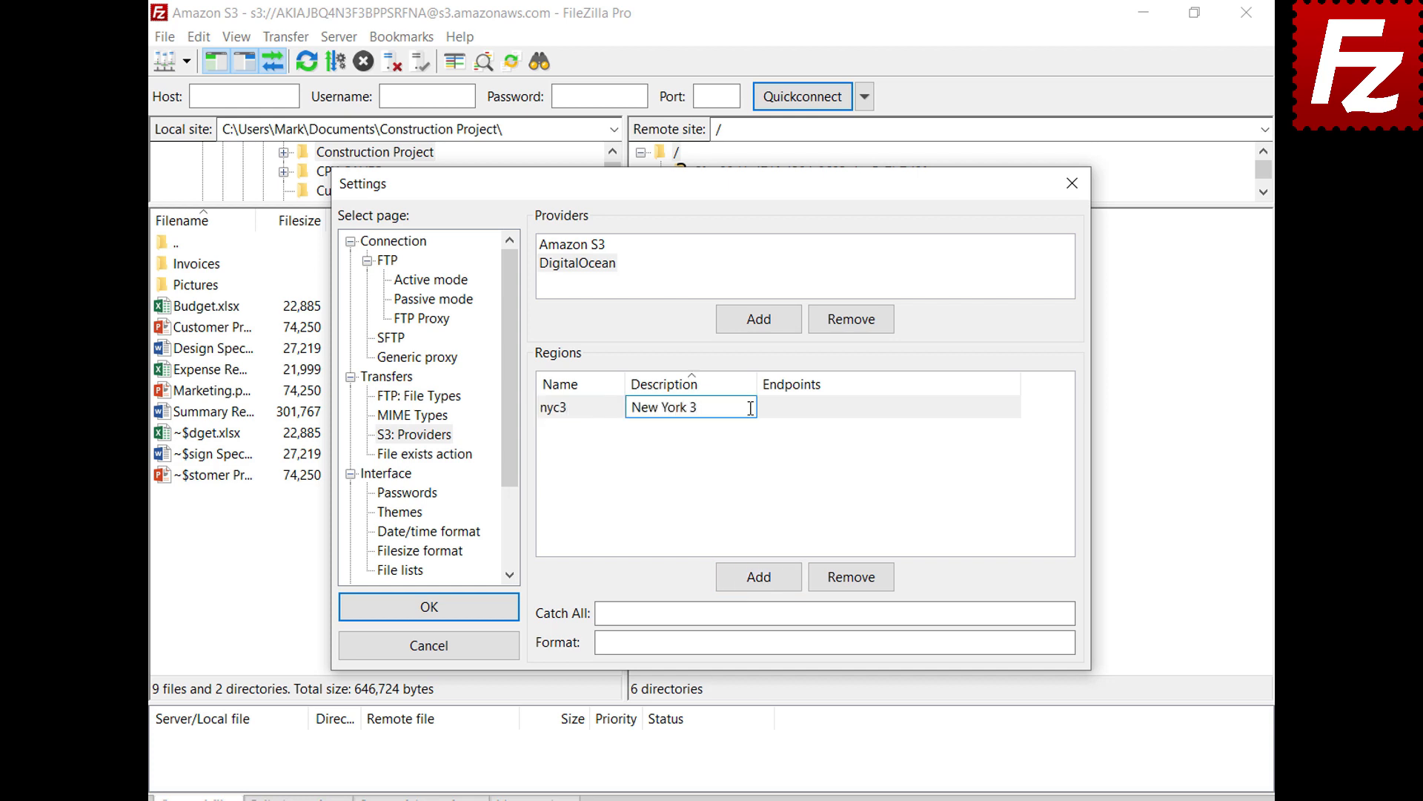
pyautogui.click(1015, 407)
pyautogui.write('nyc3.digitaloceanspaces.com')
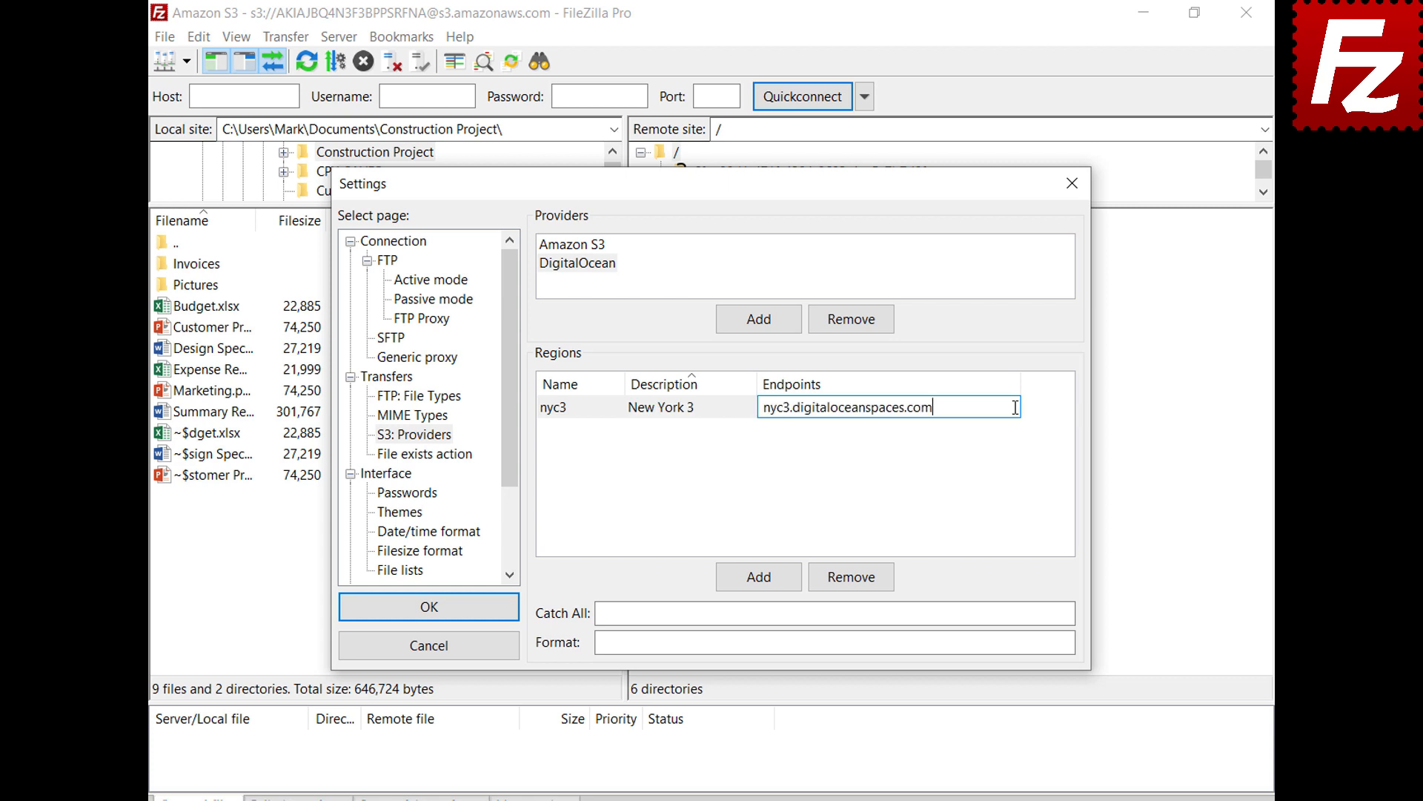
pyautogui.press('Return')
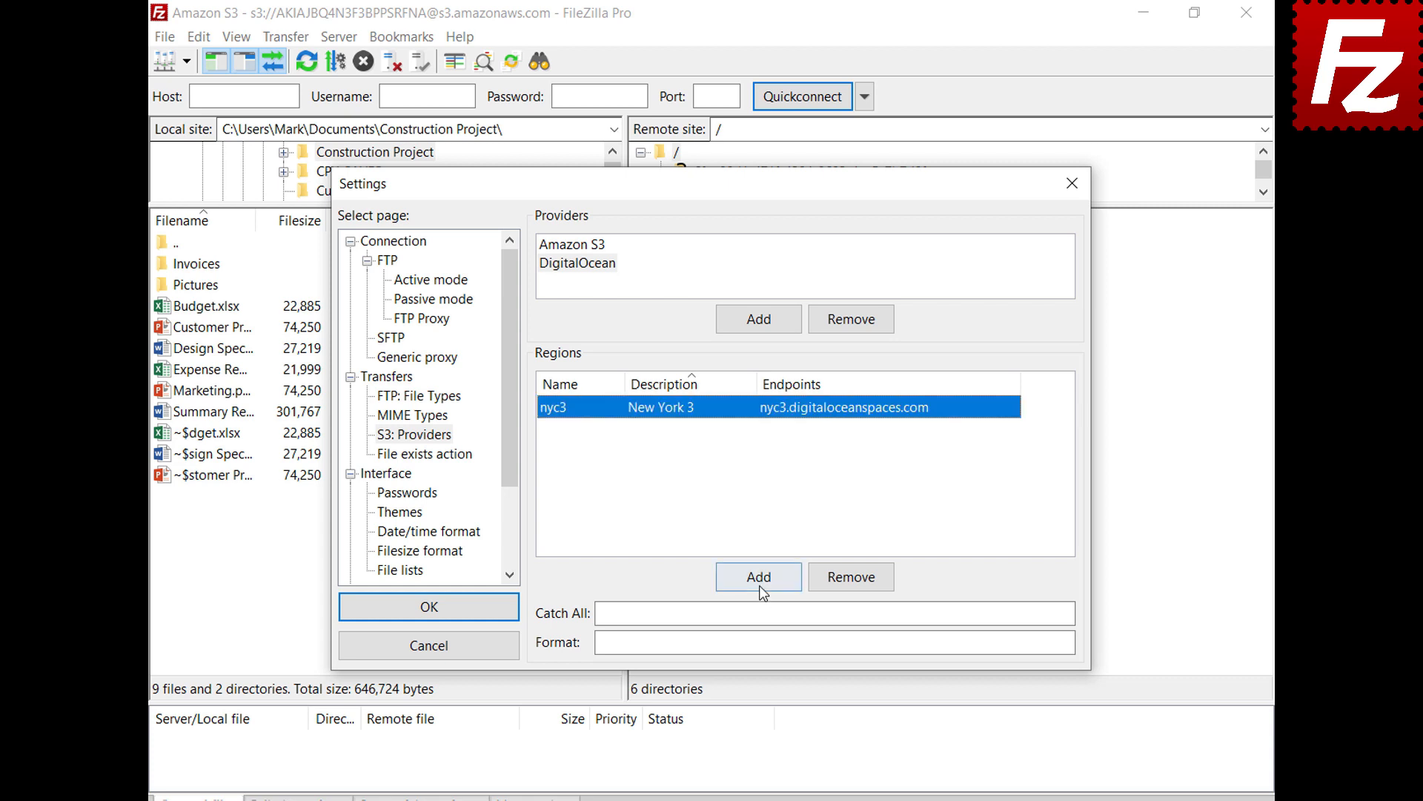
# Add region sgp1, described 'Singapore 1', with its pasted endpoint.
pyautogui.click(759, 579)
pyautogui.write('sgp1')
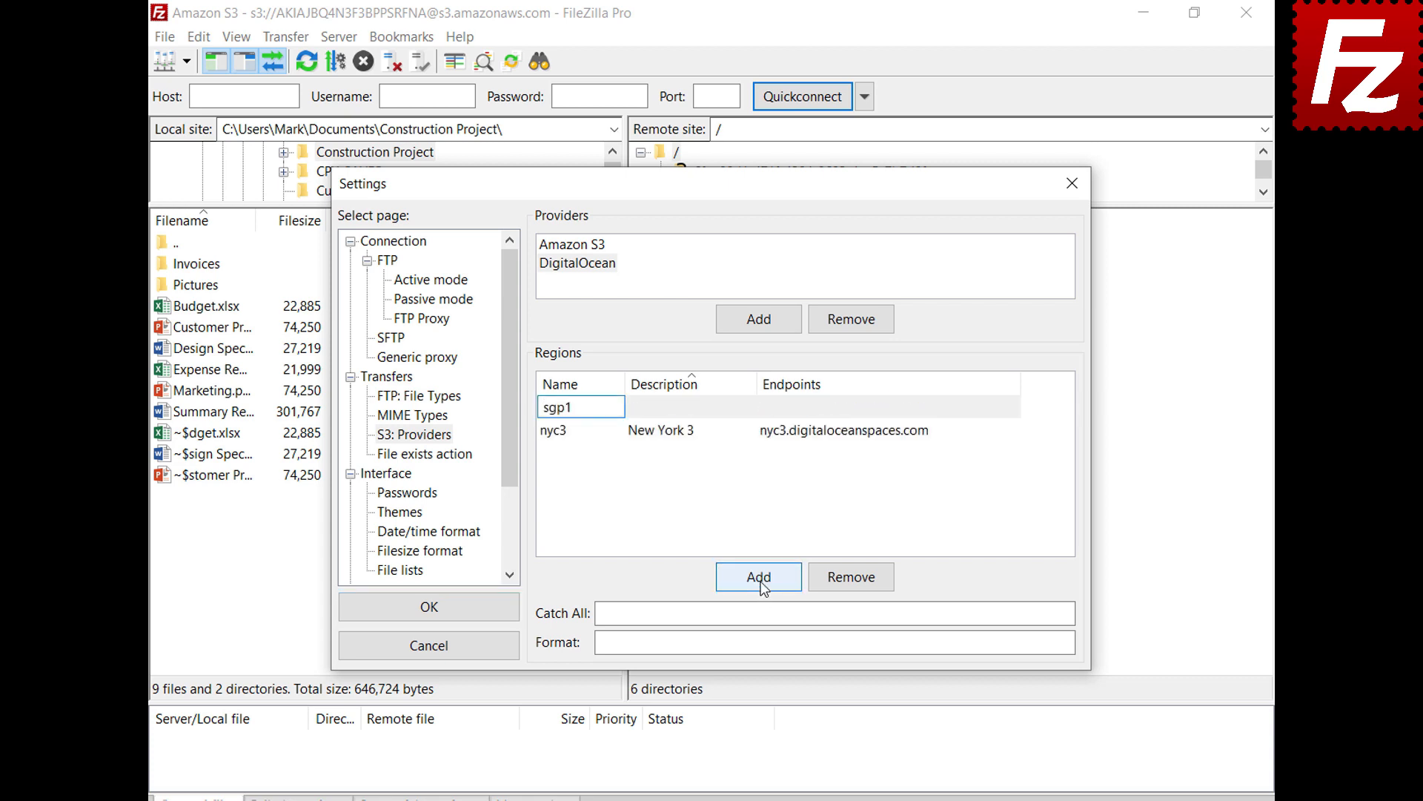
pyautogui.press('Tab')
pyautogui.write('Singapore 1')
pyautogui.press('Return')
pyautogui.click(1013, 429)
pyautogui.write('sgp1.digitaloceanspaces.com')
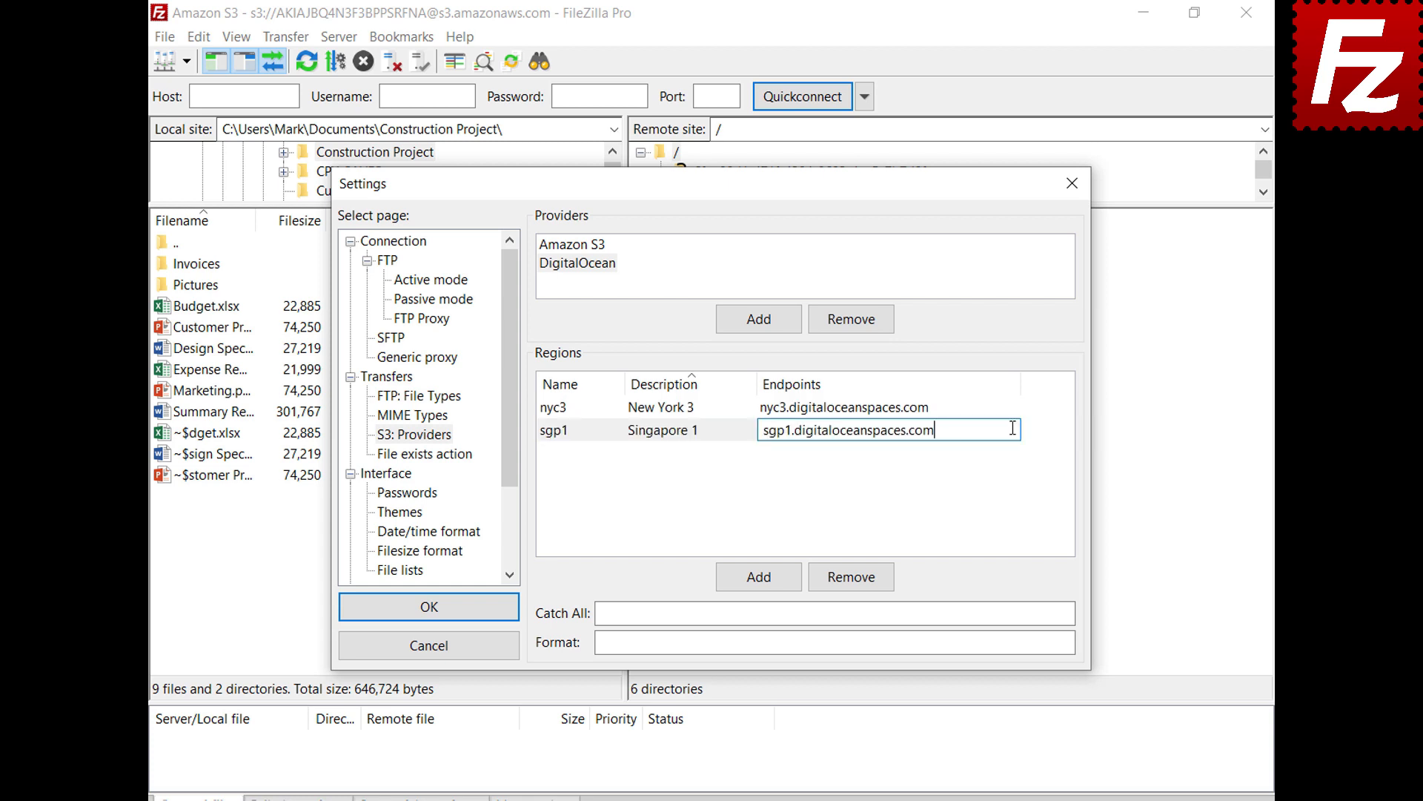
pyautogui.press('Return')
# Add regions ams3 'Amsterdam 3' and sfo2 'San Francisco 2' with their endpoints.
pyautogui.click(759, 578)
pyautogui.write('ams3')
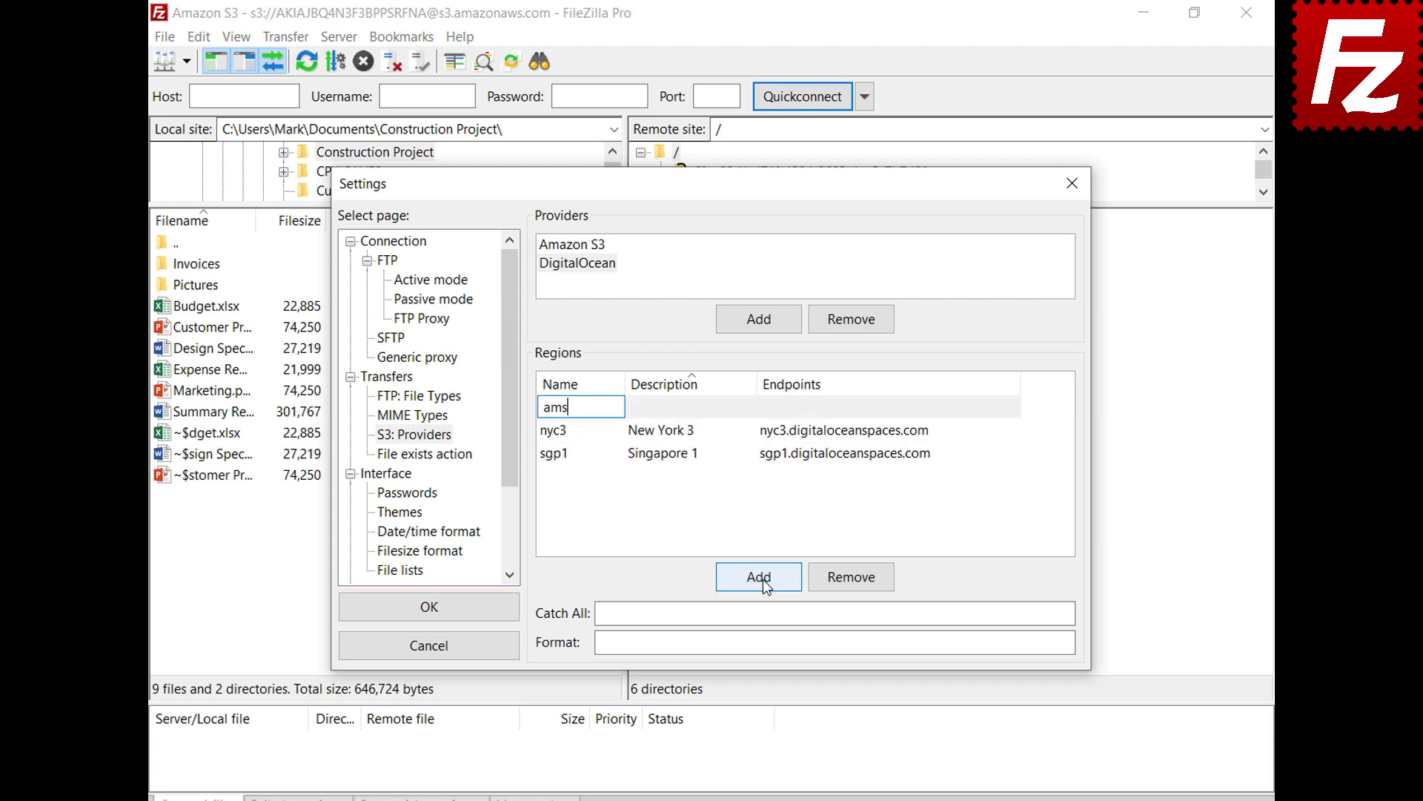
pyautogui.press('Tab')
pyautogui.write('Amsterdam 3')
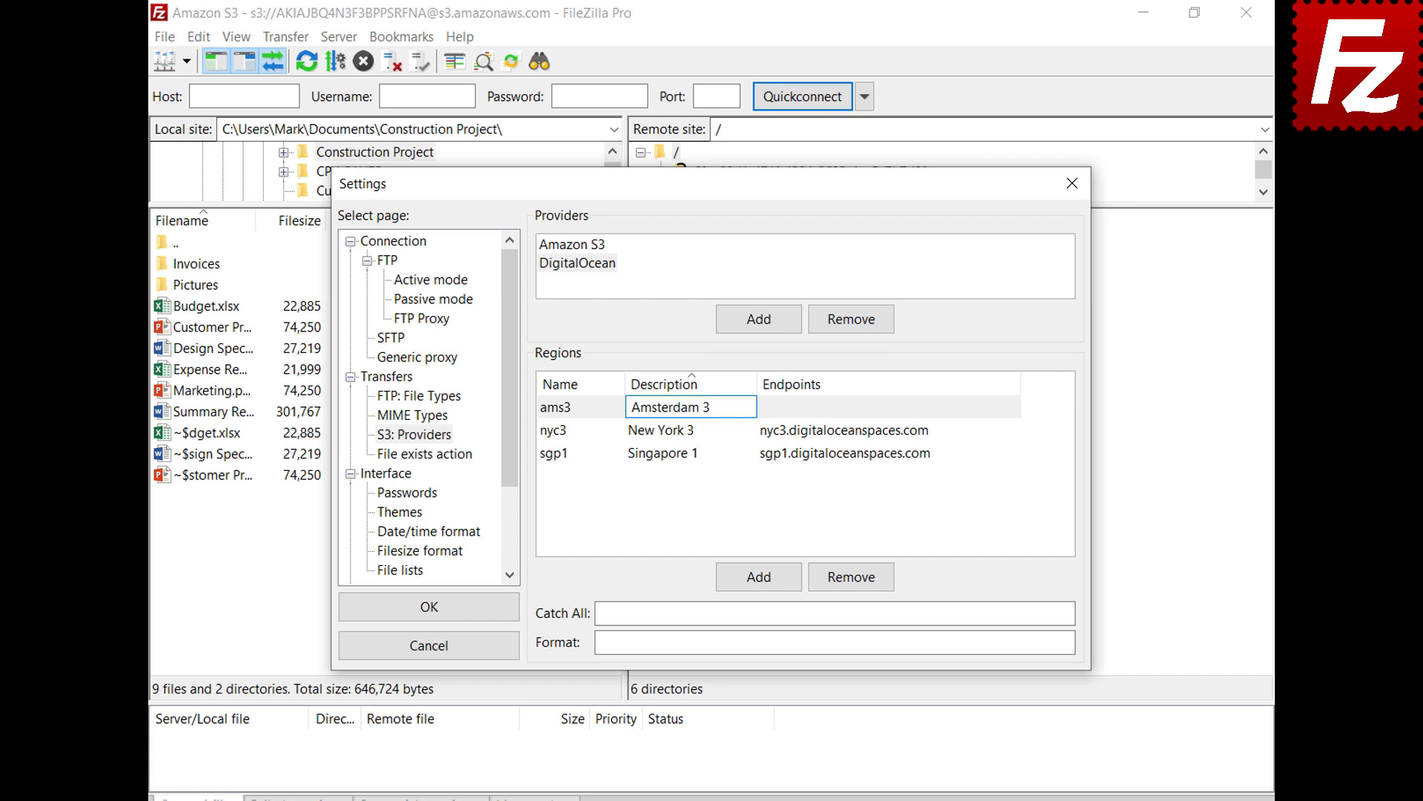
pyautogui.press('Tab')
pyautogui.write('ams3.digitaloceanspaces.com')
pyautogui.press('Return')
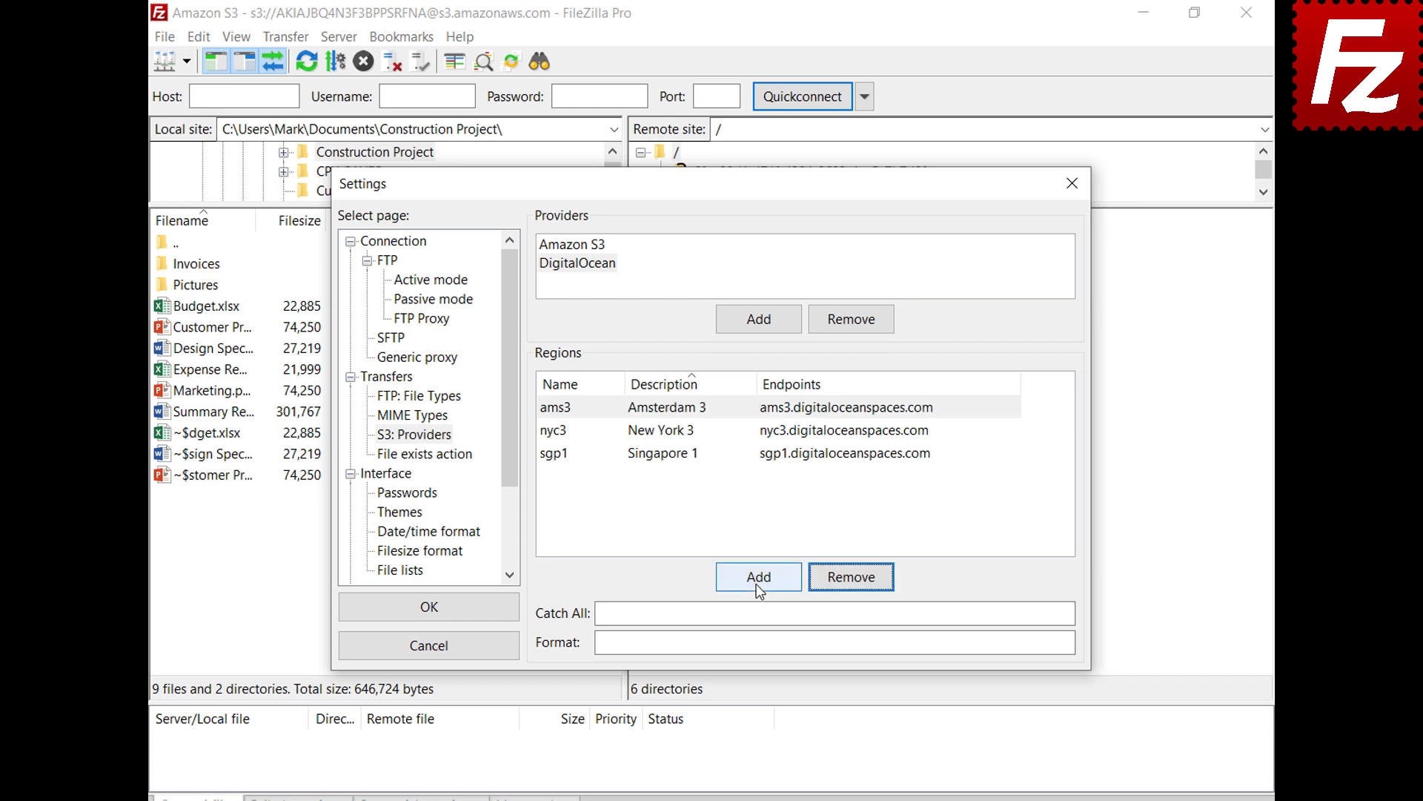
pyautogui.click(759, 578)
pyautogui.write('sfo2')
pyautogui.press('Tab')
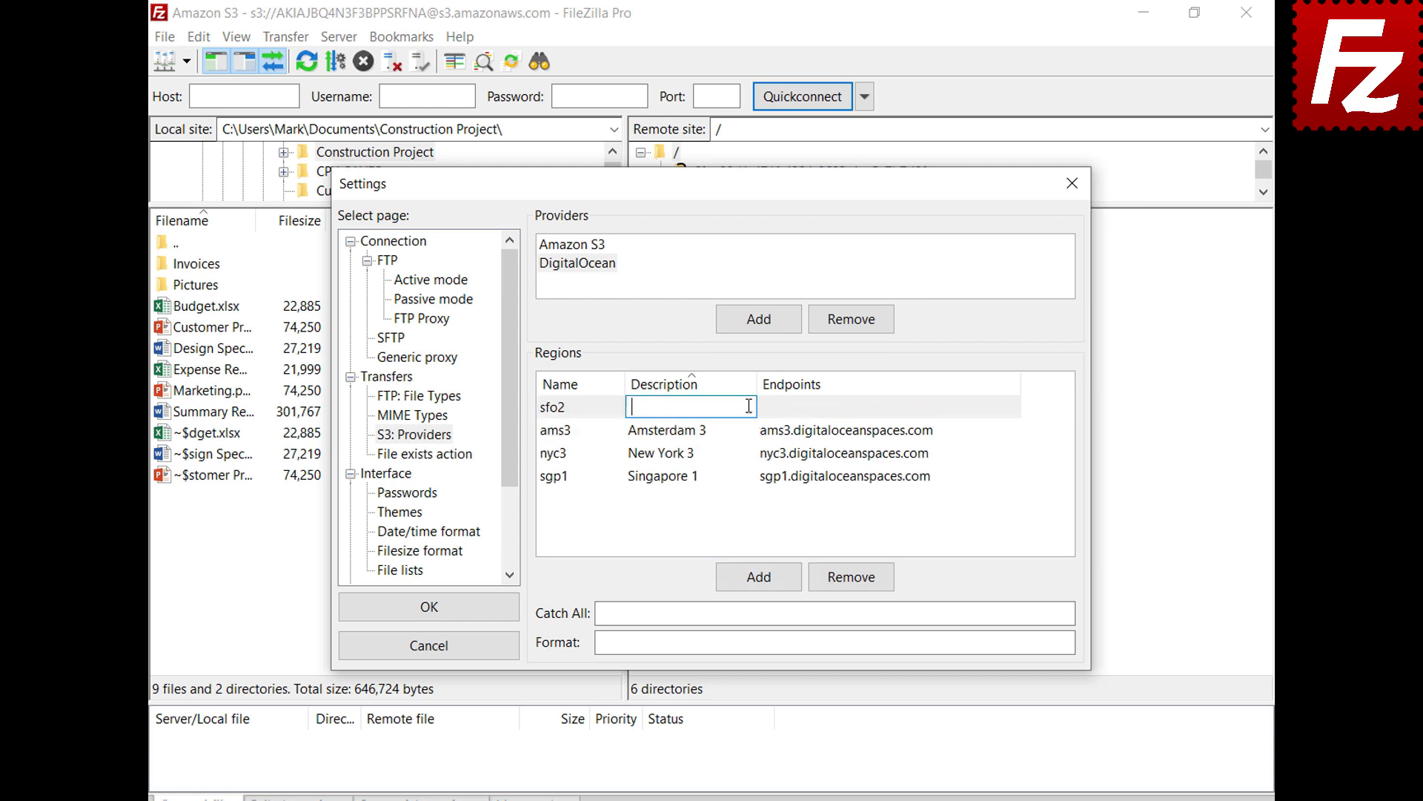
pyautogui.write('San Francisco 2')
pyautogui.press('Tab')
pyautogui.write('sfo2.digitaloceanspaces.com')
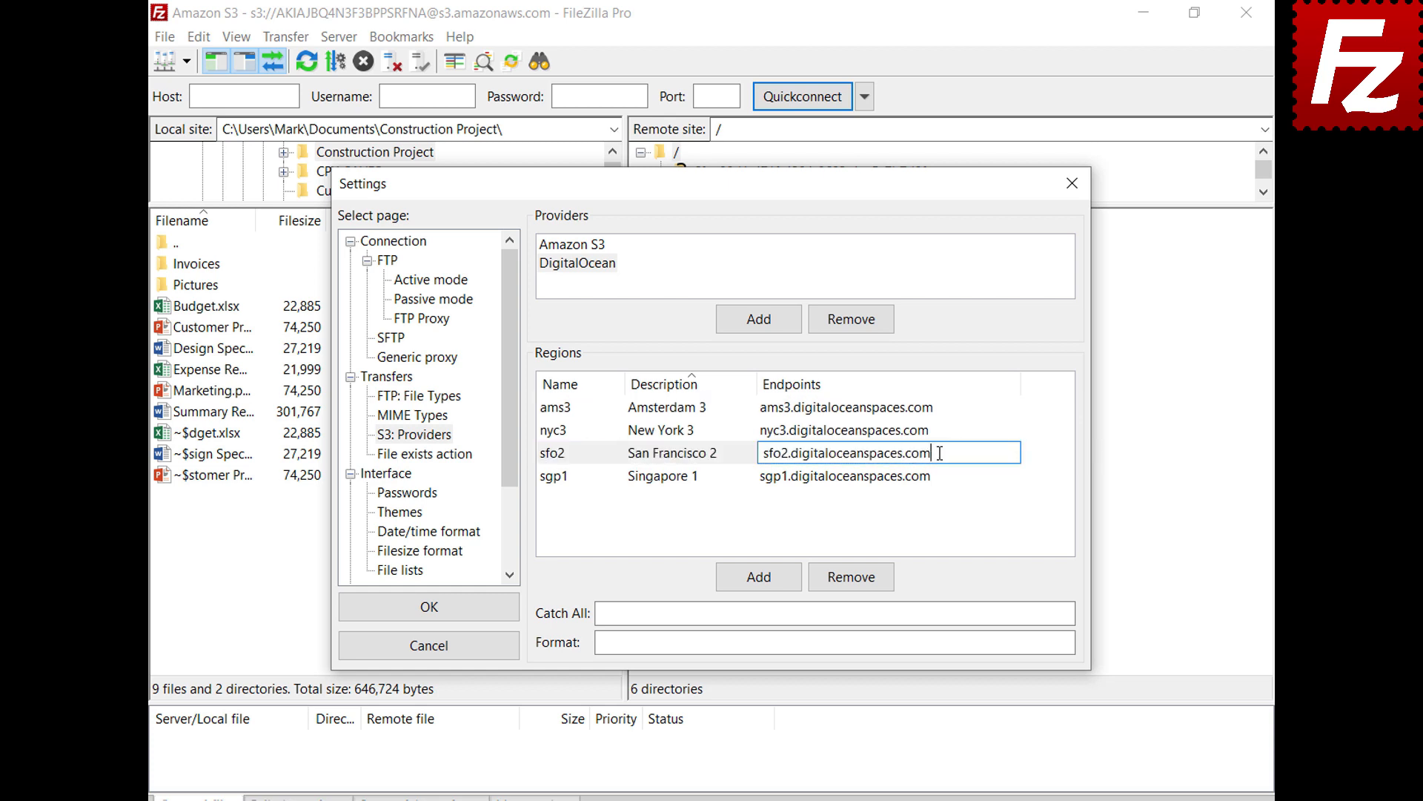
pyautogui.press('Return')
# Set catch-all .digitaloceanspaces.com and format {BUCKET}.{REGION}.digitaloceanspaces.com, then save with OK.
pyautogui.click(1033, 613)
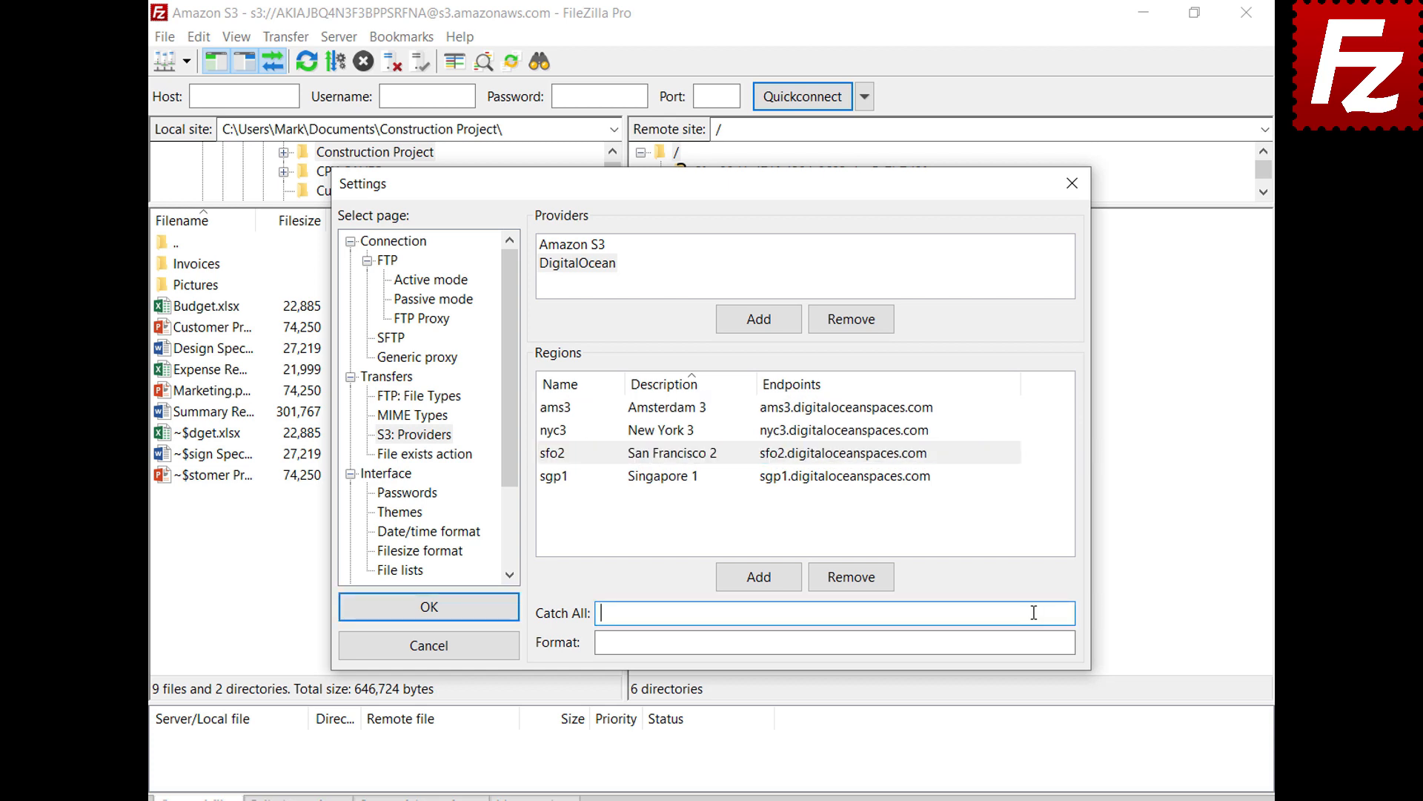
pyautogui.write('.digitaloceanspaces.com')
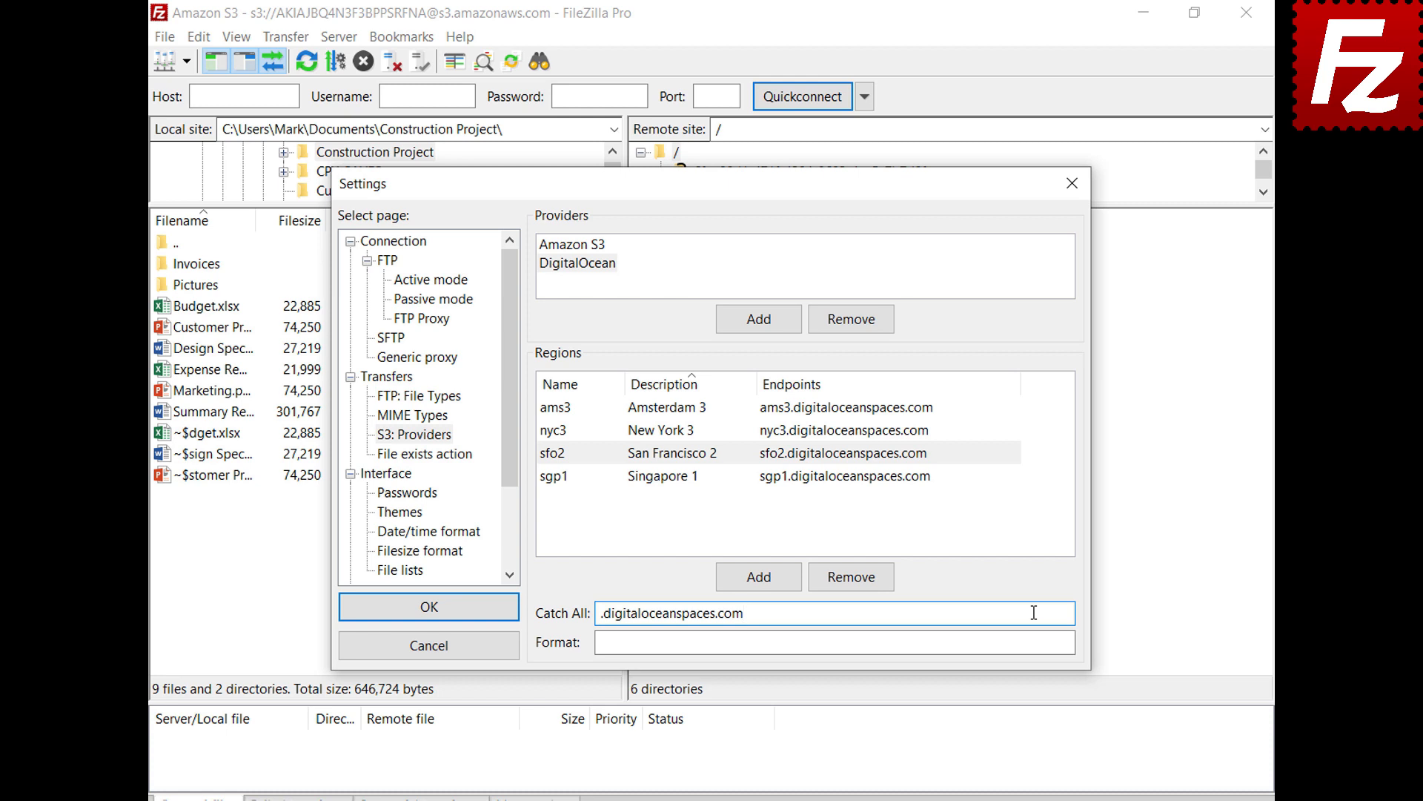
pyautogui.click(1038, 642)
pyautogui.write('{BUCKET}.{REGION}.digitaloceanspaces.com')
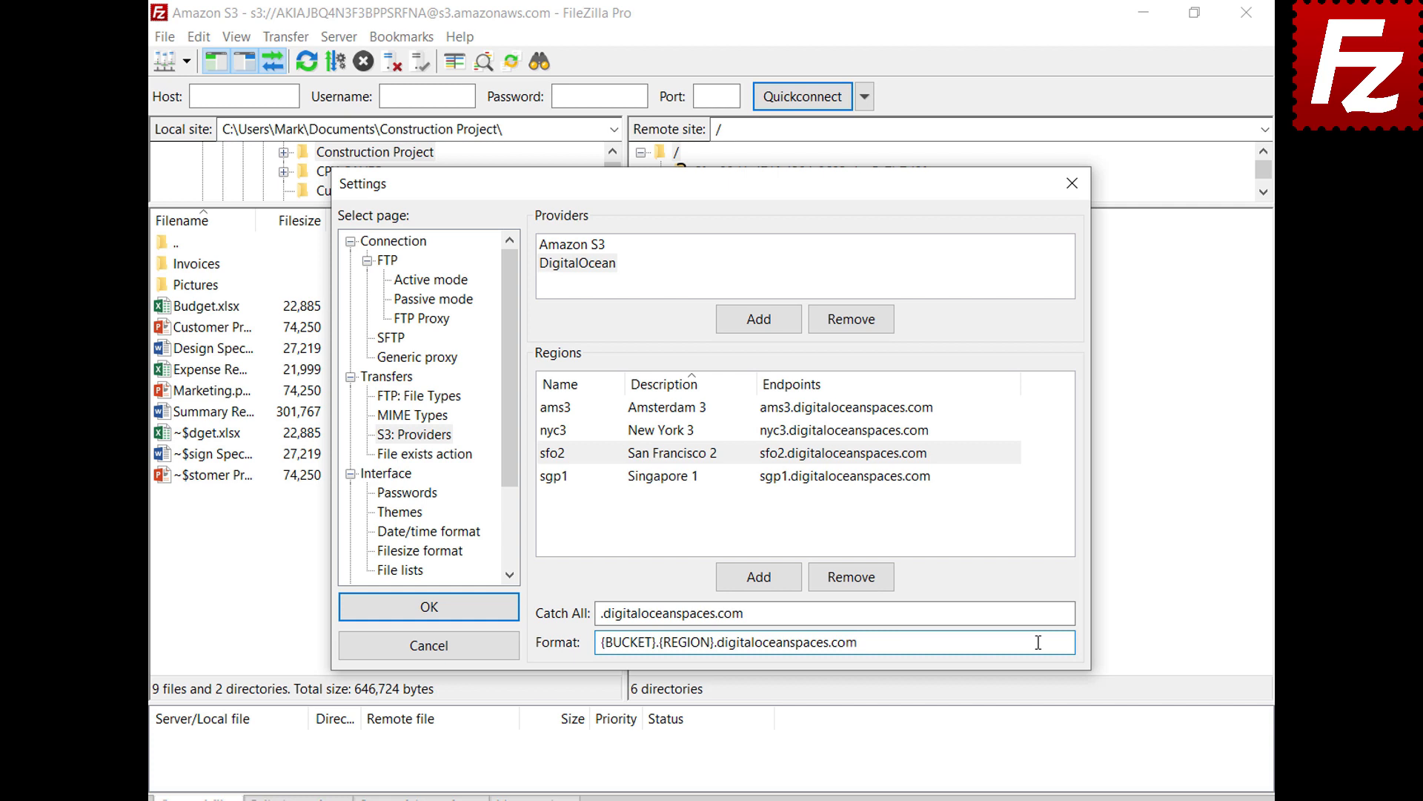
pyautogui.click(429, 608)
# Create a new site named 'Digital Ocean' in the Site Manager.
pyautogui.click(168, 39)
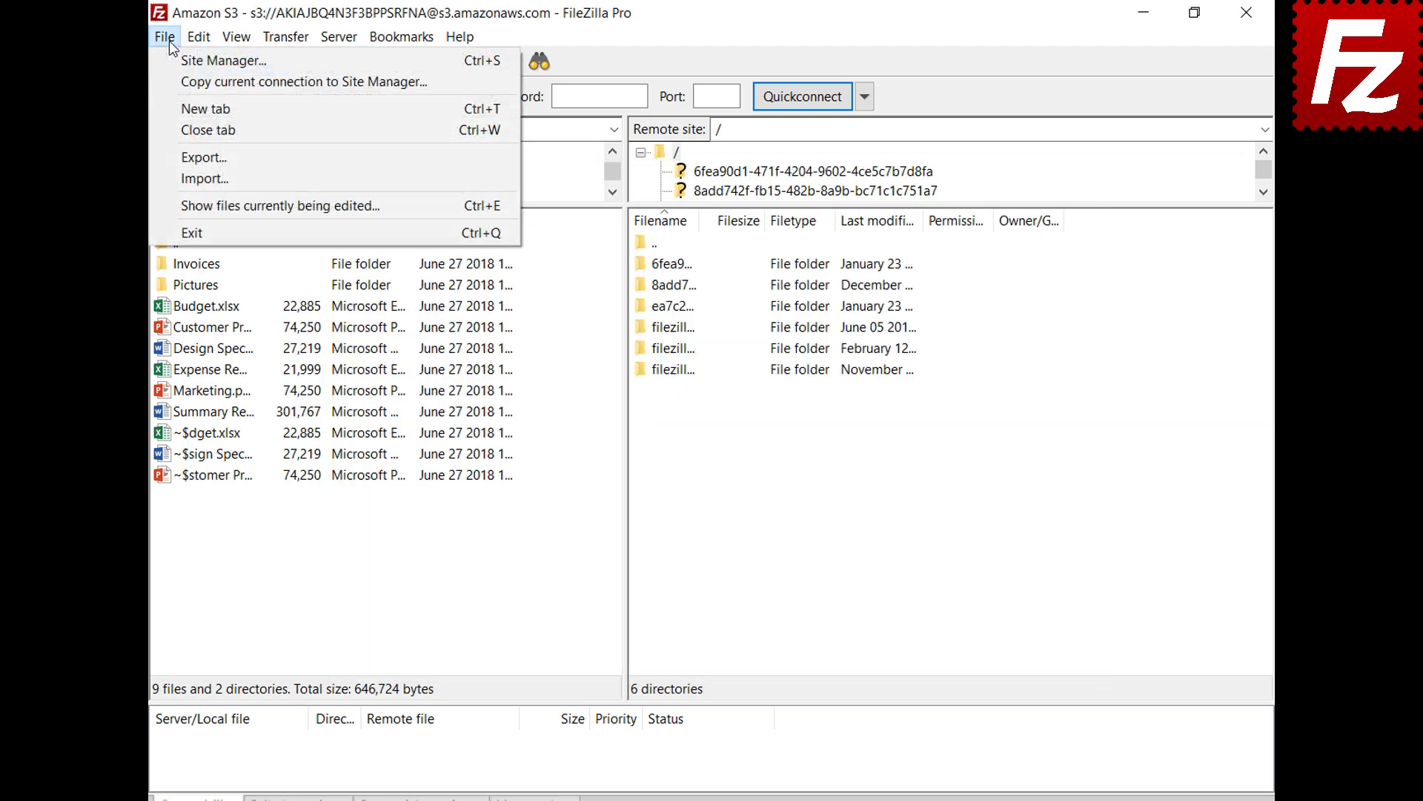
pyautogui.click(170, 65)
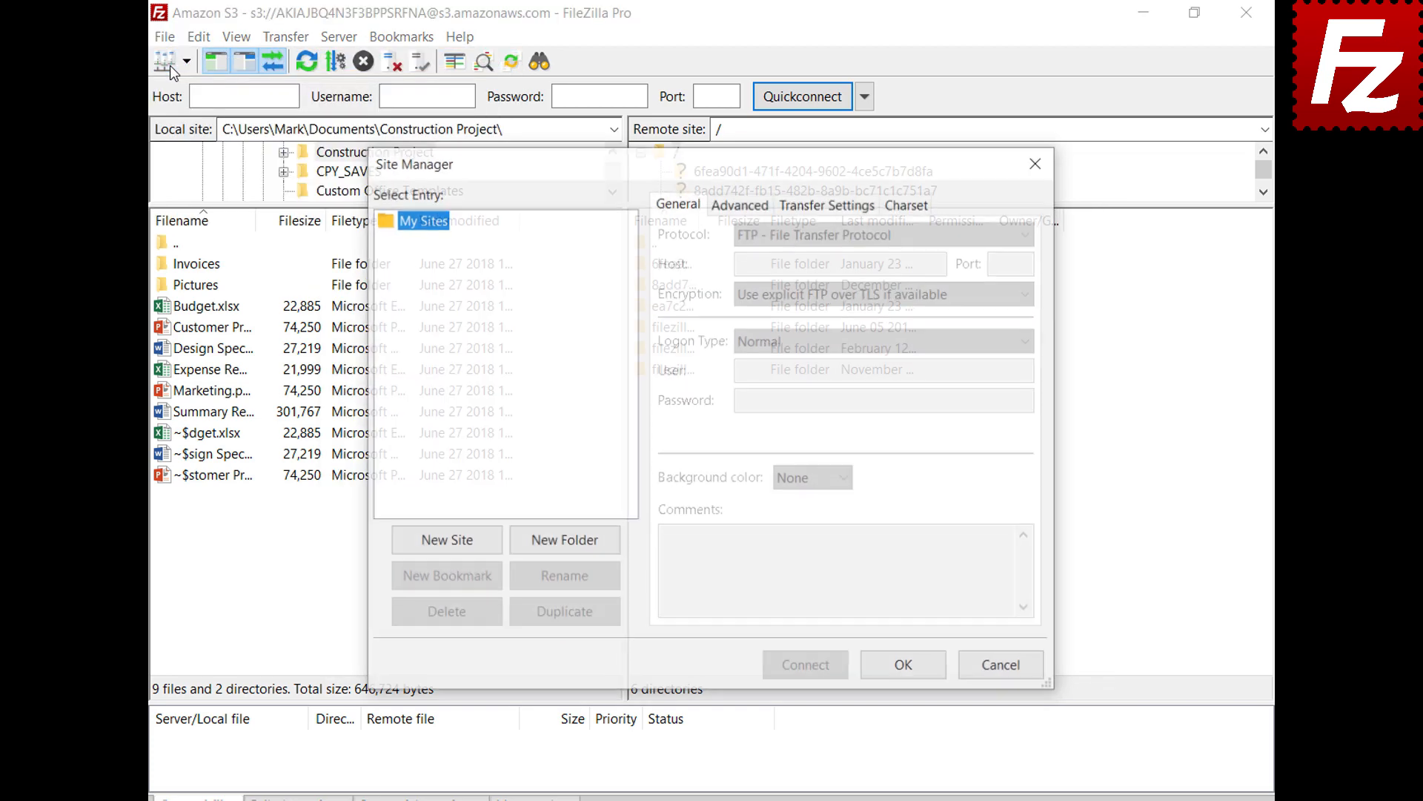
pyautogui.click(450, 549)
pyautogui.write('Digital Ocean')
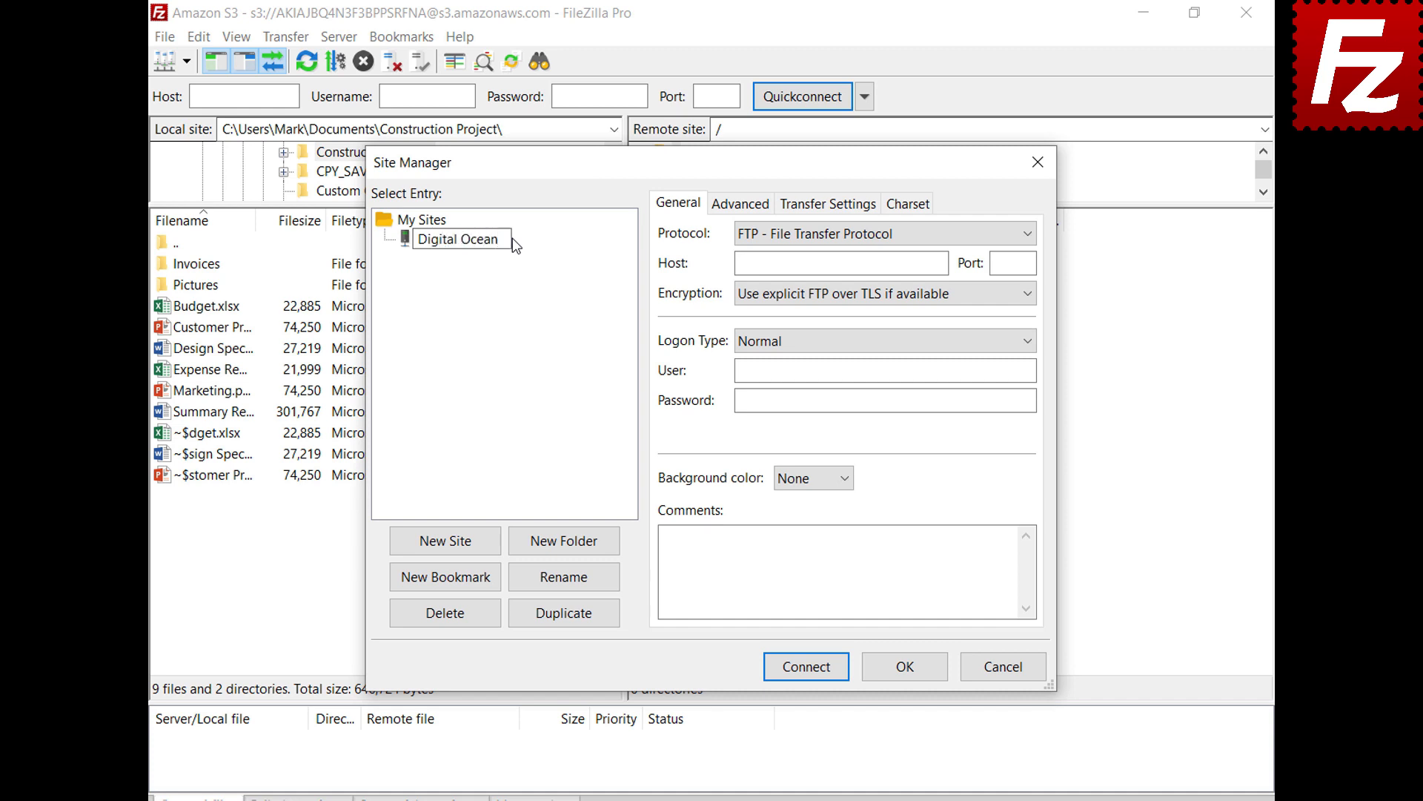
pyautogui.press('Return')
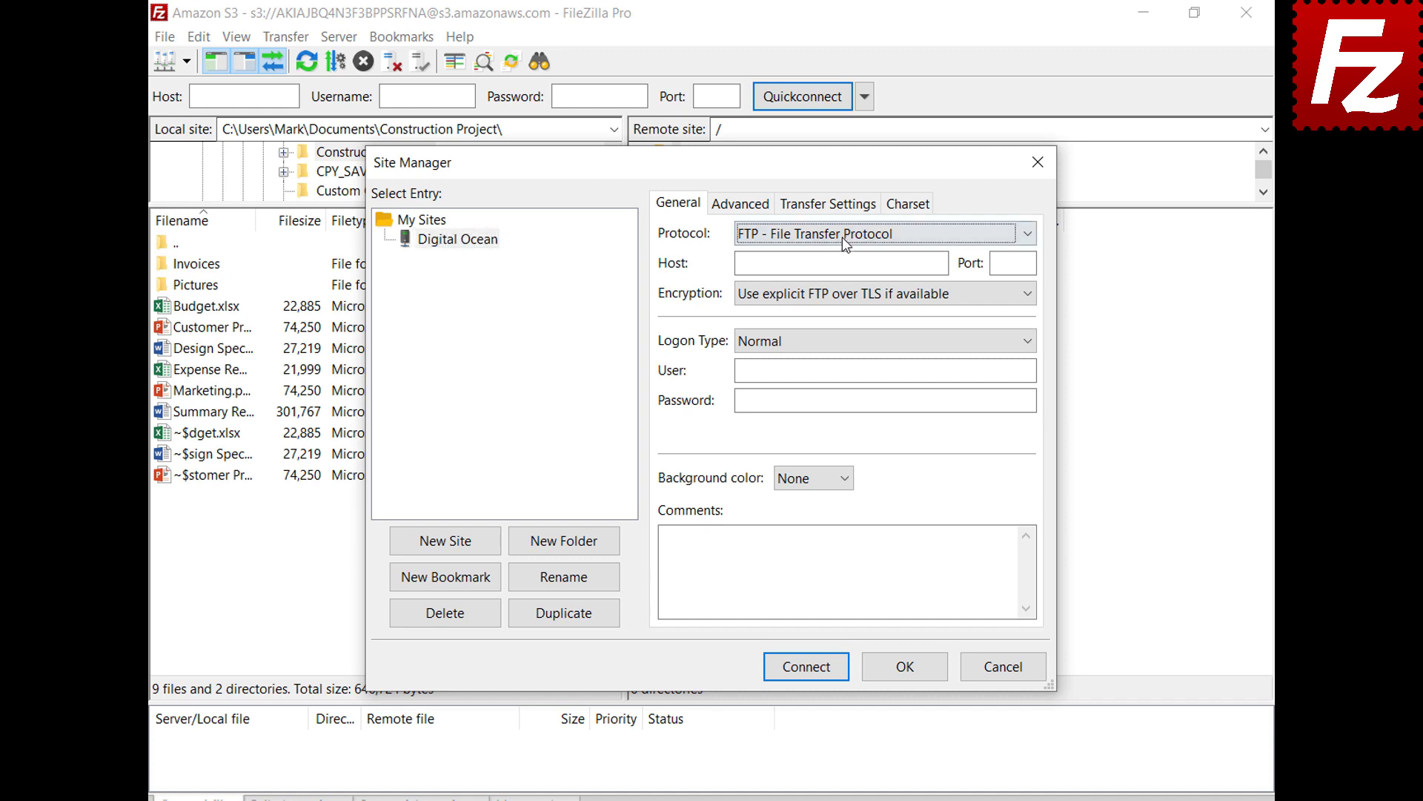
# Set protocol S3, host sfo3.digitaloceanspaces.com, paste both access keys, and connect.
pyautogui.click(842, 238)
pyautogui.click(849, 289)
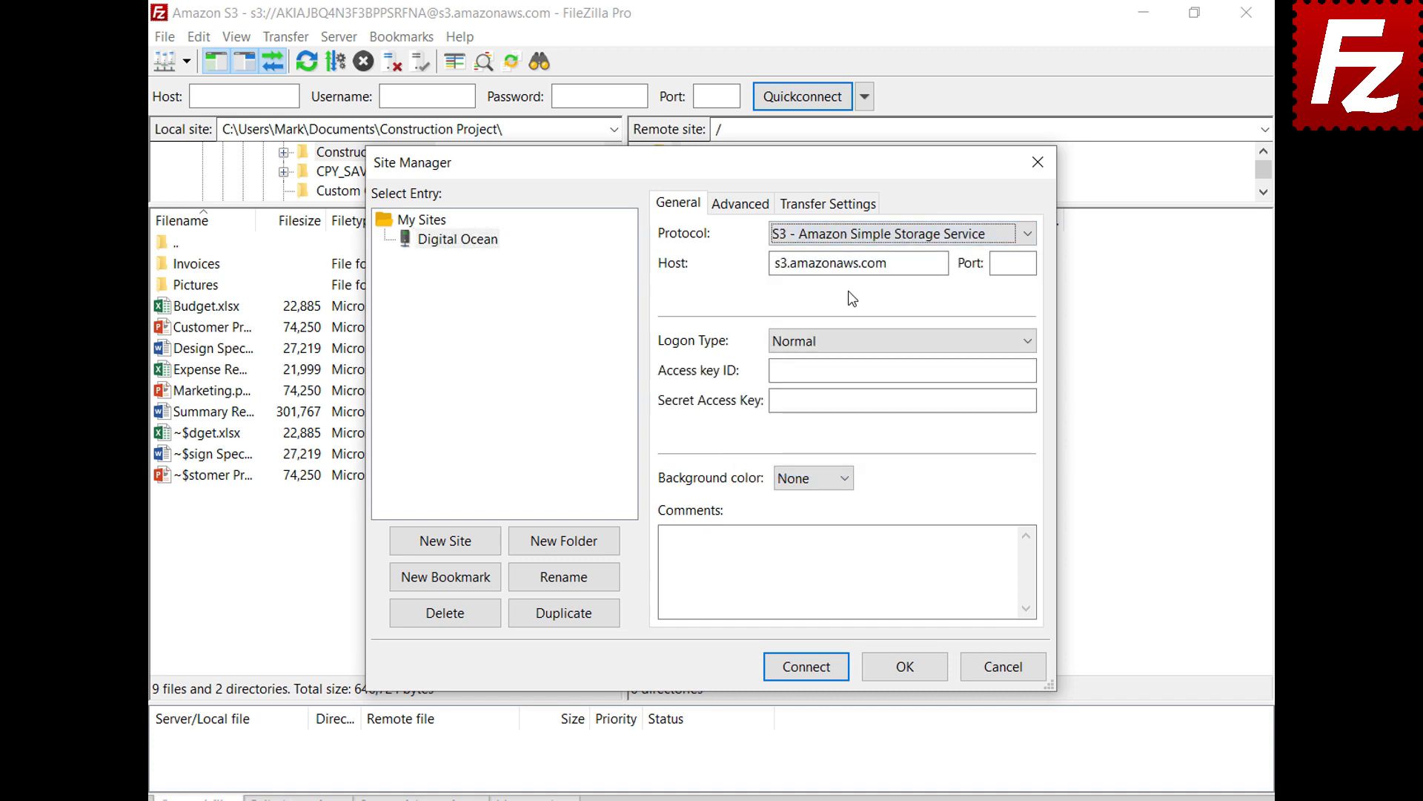
pyautogui.press('Tab')
pyautogui.write('sfo3.digitaloceanspaces.com')
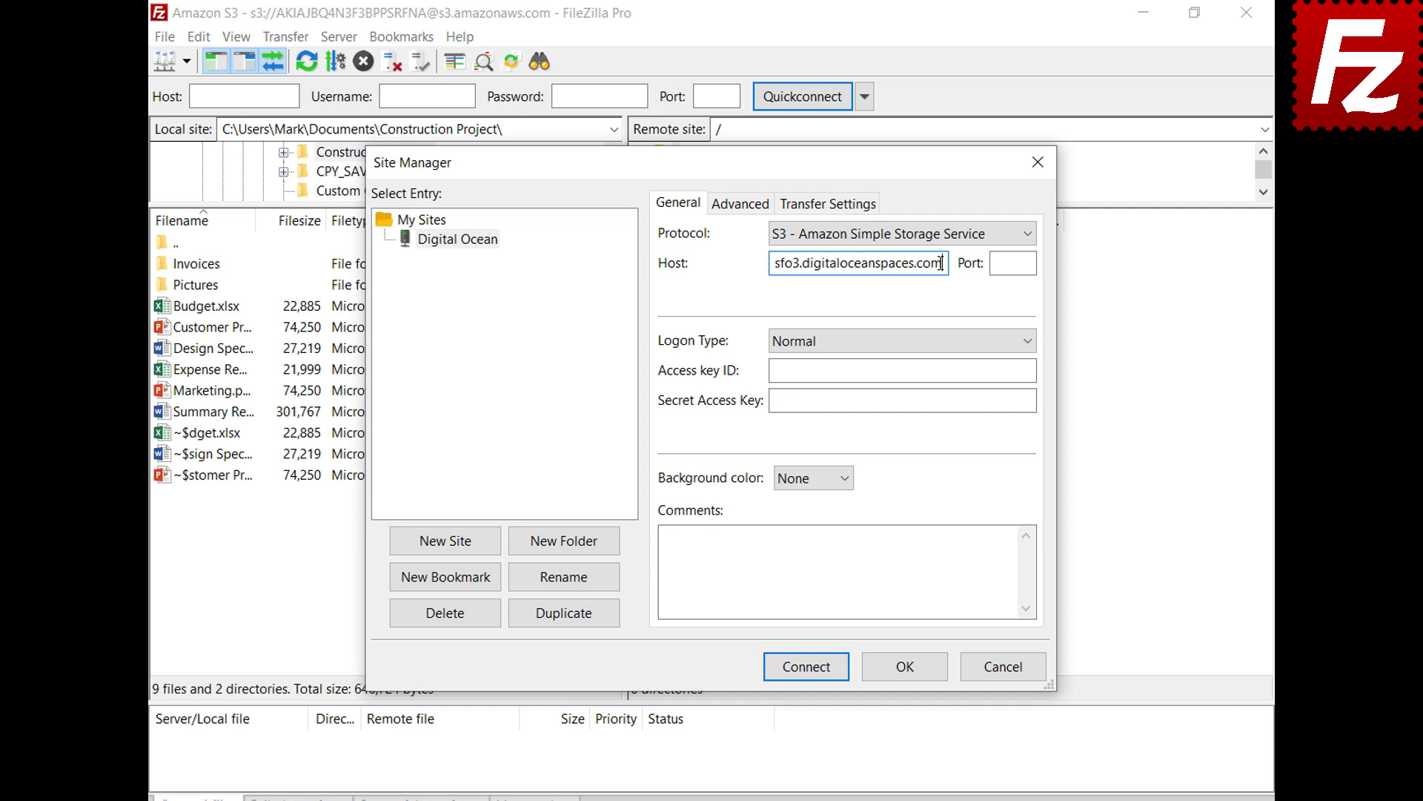
pyautogui.click(1029, 370)
pyautogui.hotkey('ctrl', 'v')
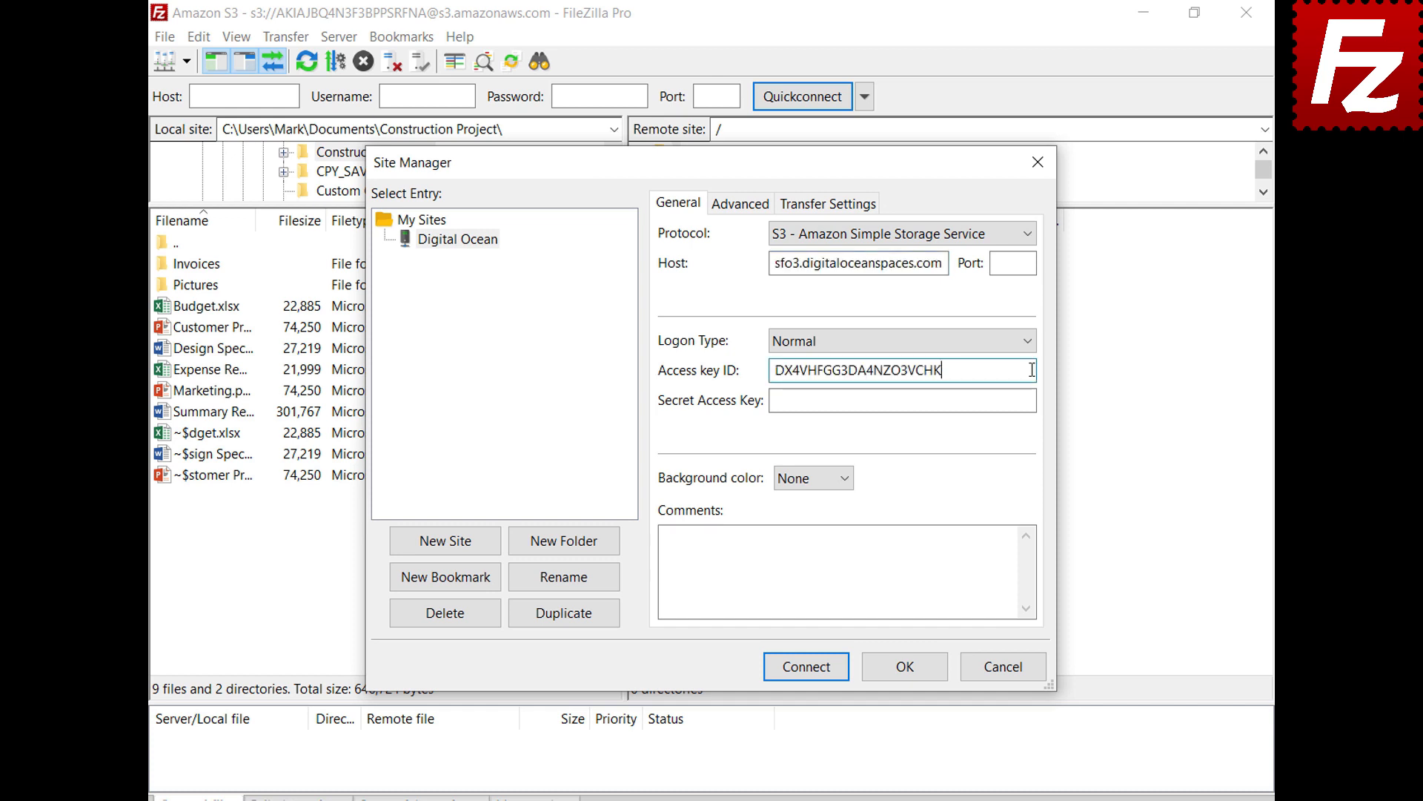
pyautogui.click(1029, 401)
pyautogui.hotkey('ctrl', 'v')
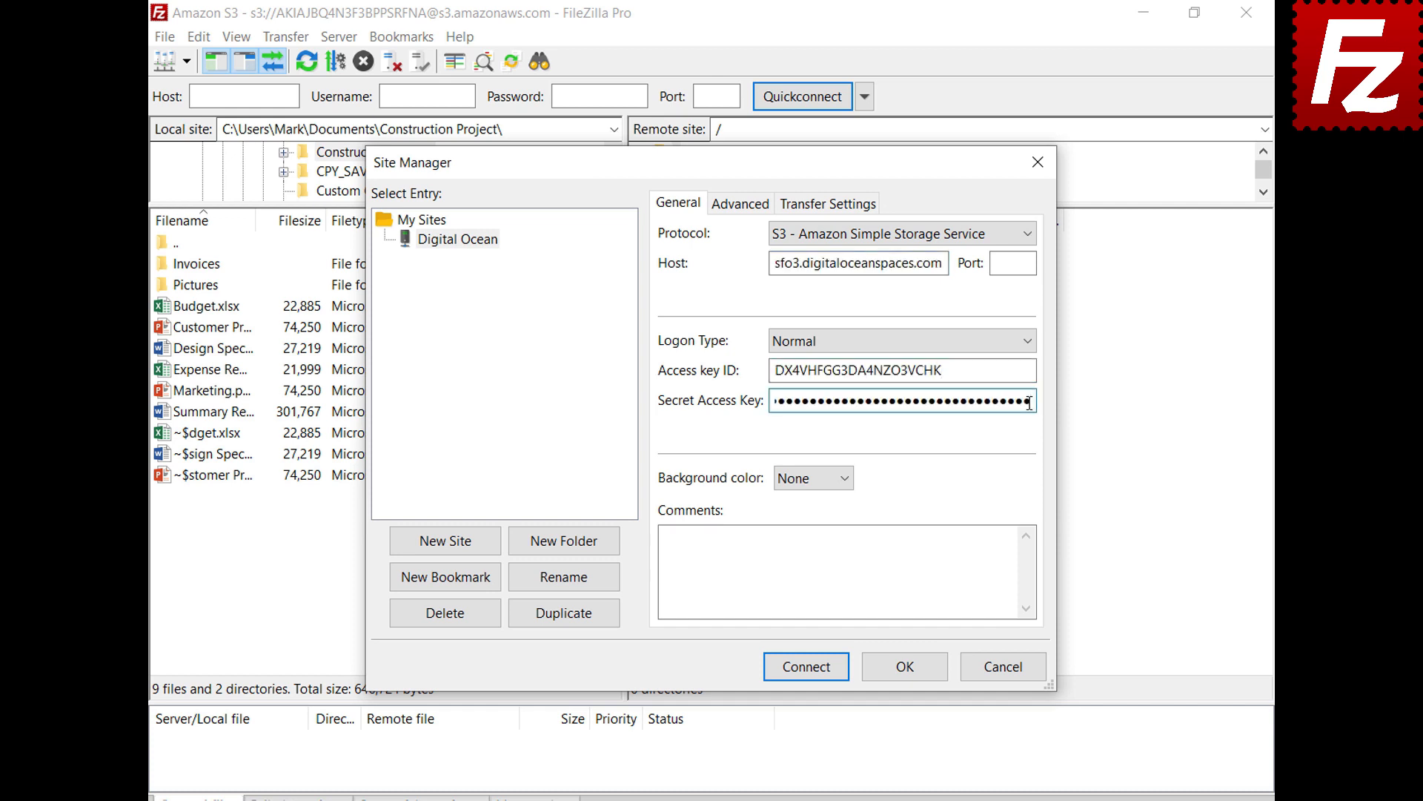
pyautogui.click(811, 672)
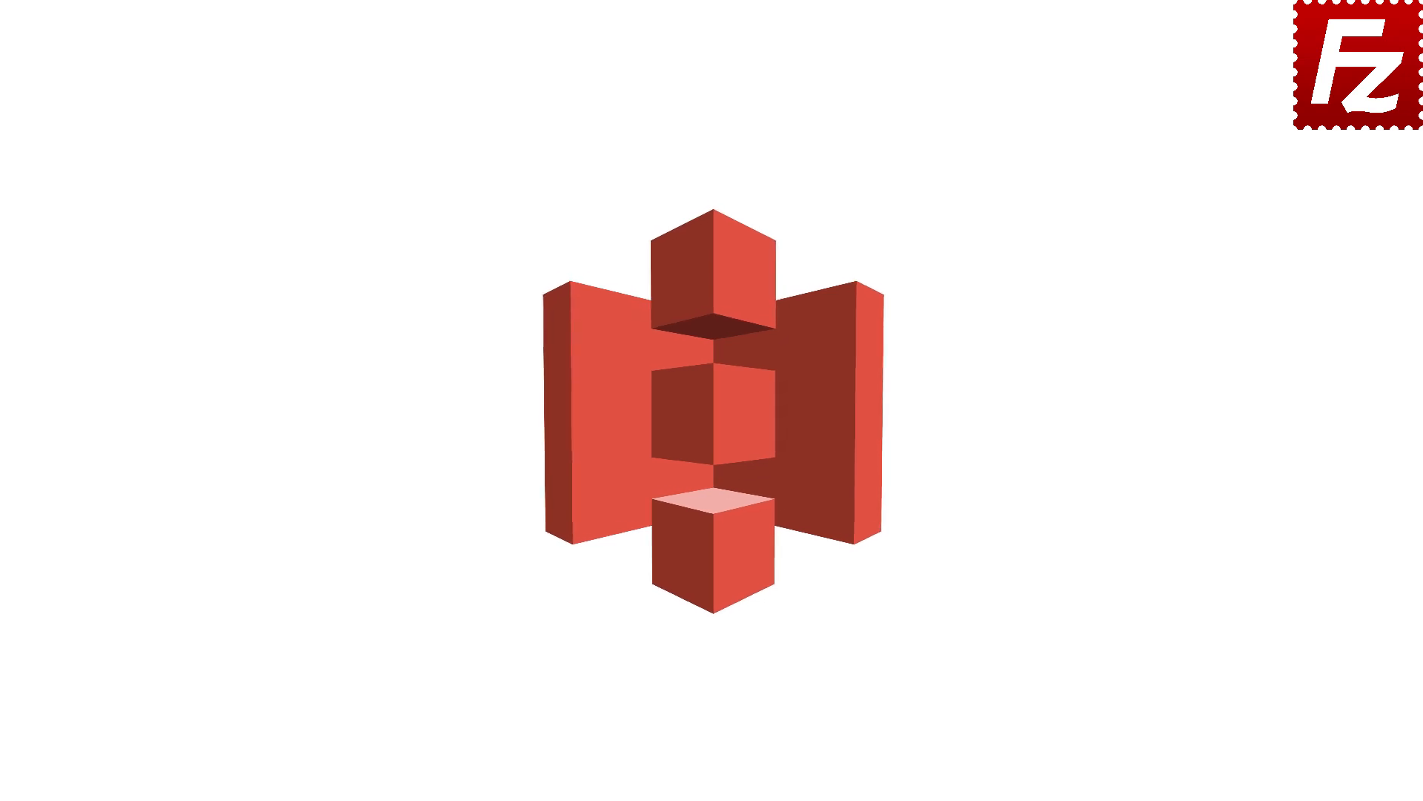
# Connect to the saved Amazon S3 site, view Budget.xlsx's S3 Server Side Encryption (AWS KMS), then cancel.
pyautogui.doubleClick(227, 154)
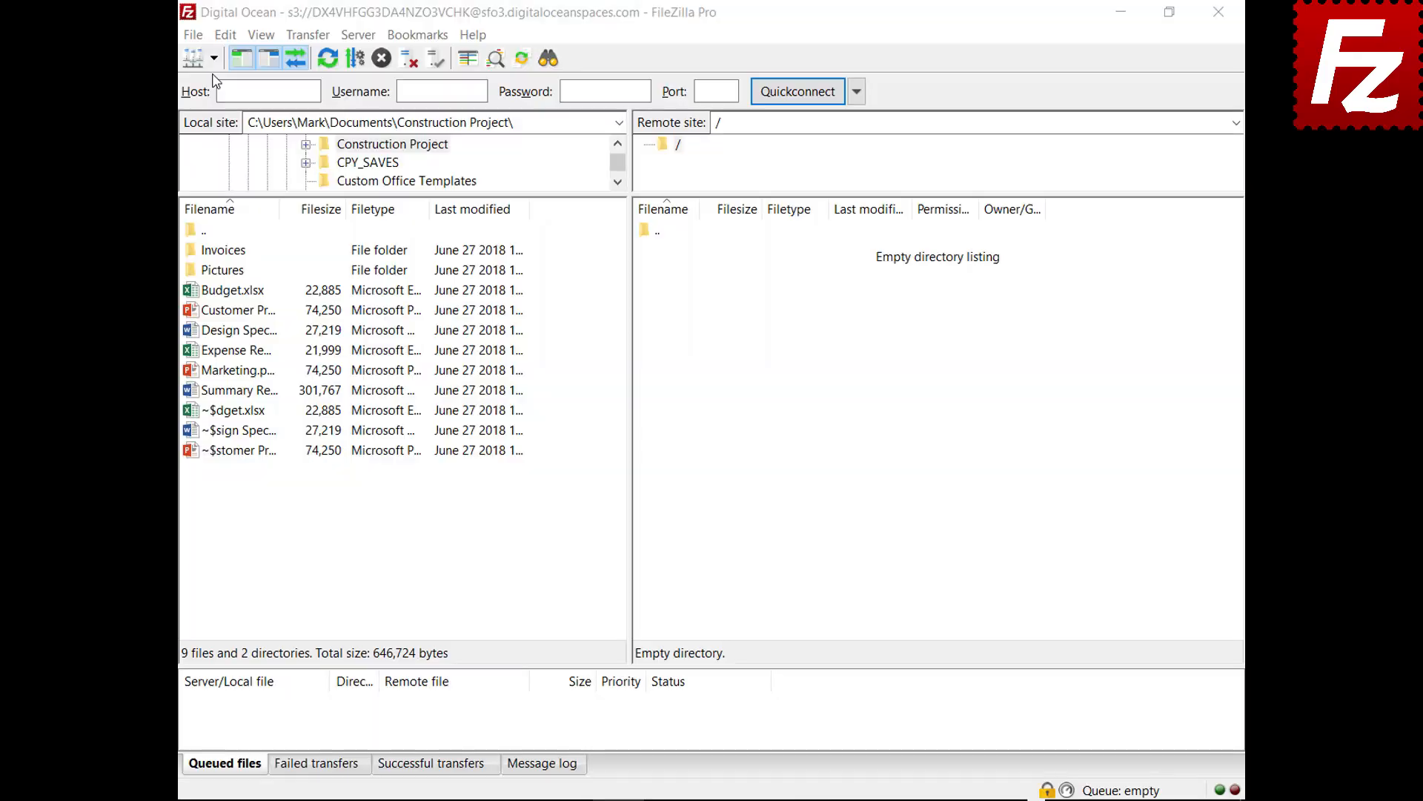
pyautogui.click(214, 59)
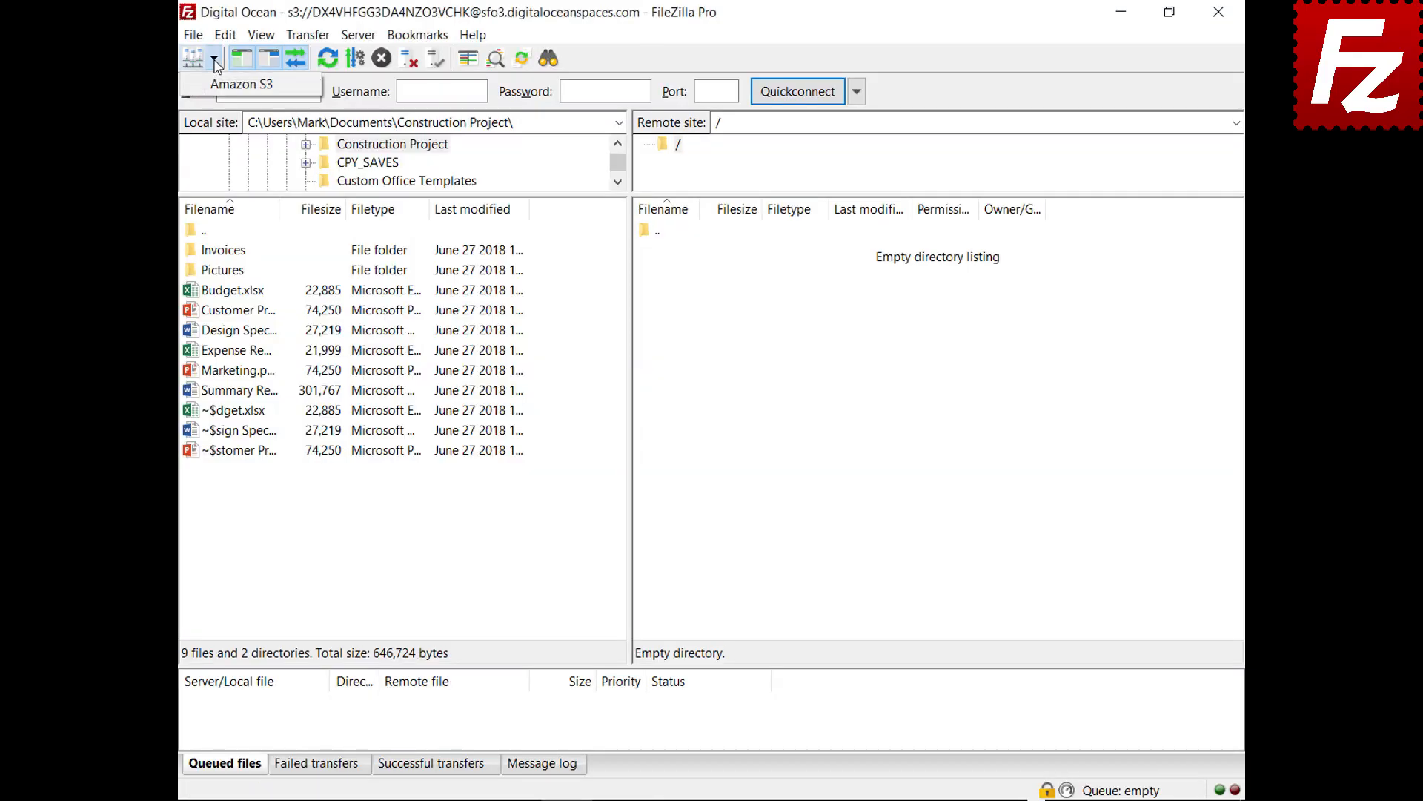
pyautogui.click(220, 88)
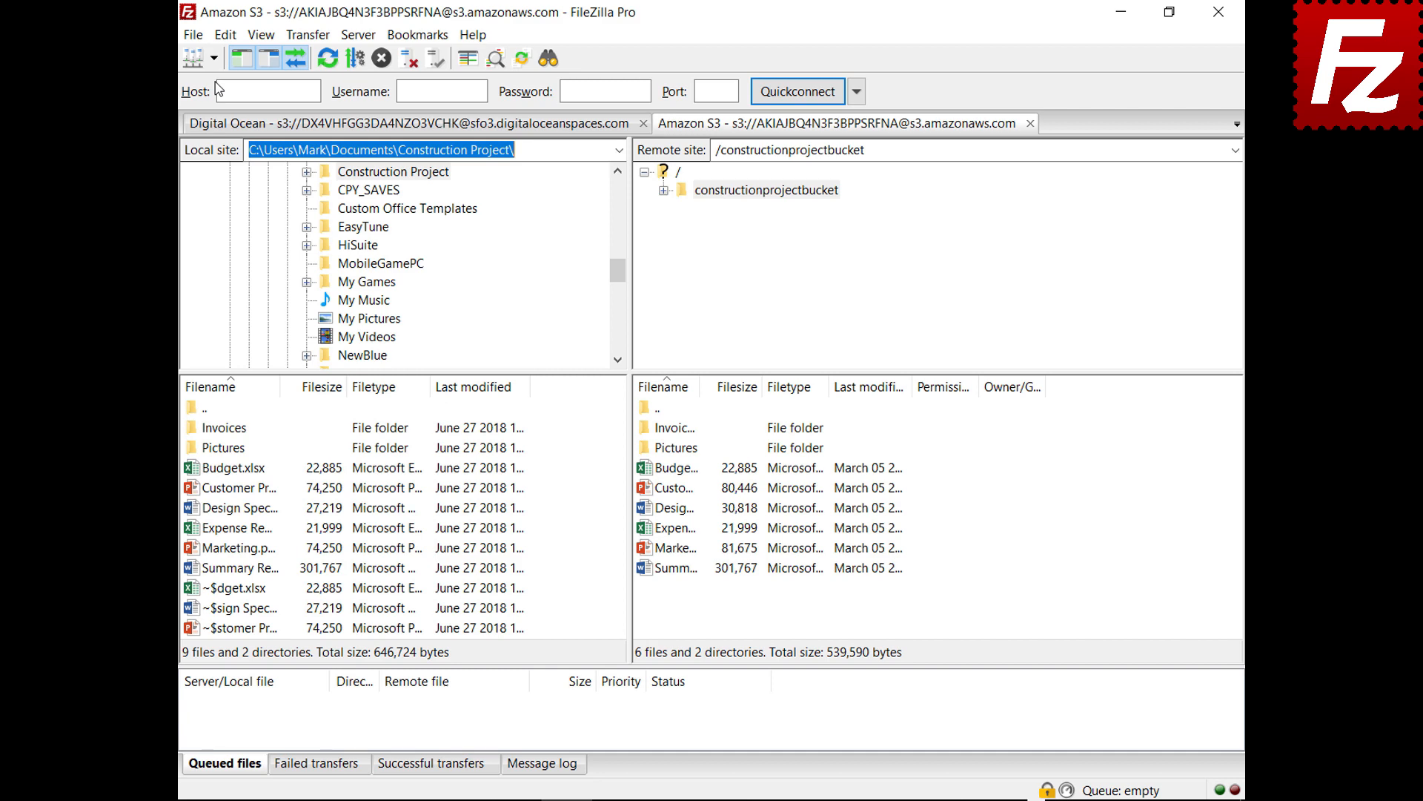
pyautogui.rightClick(646, 473)
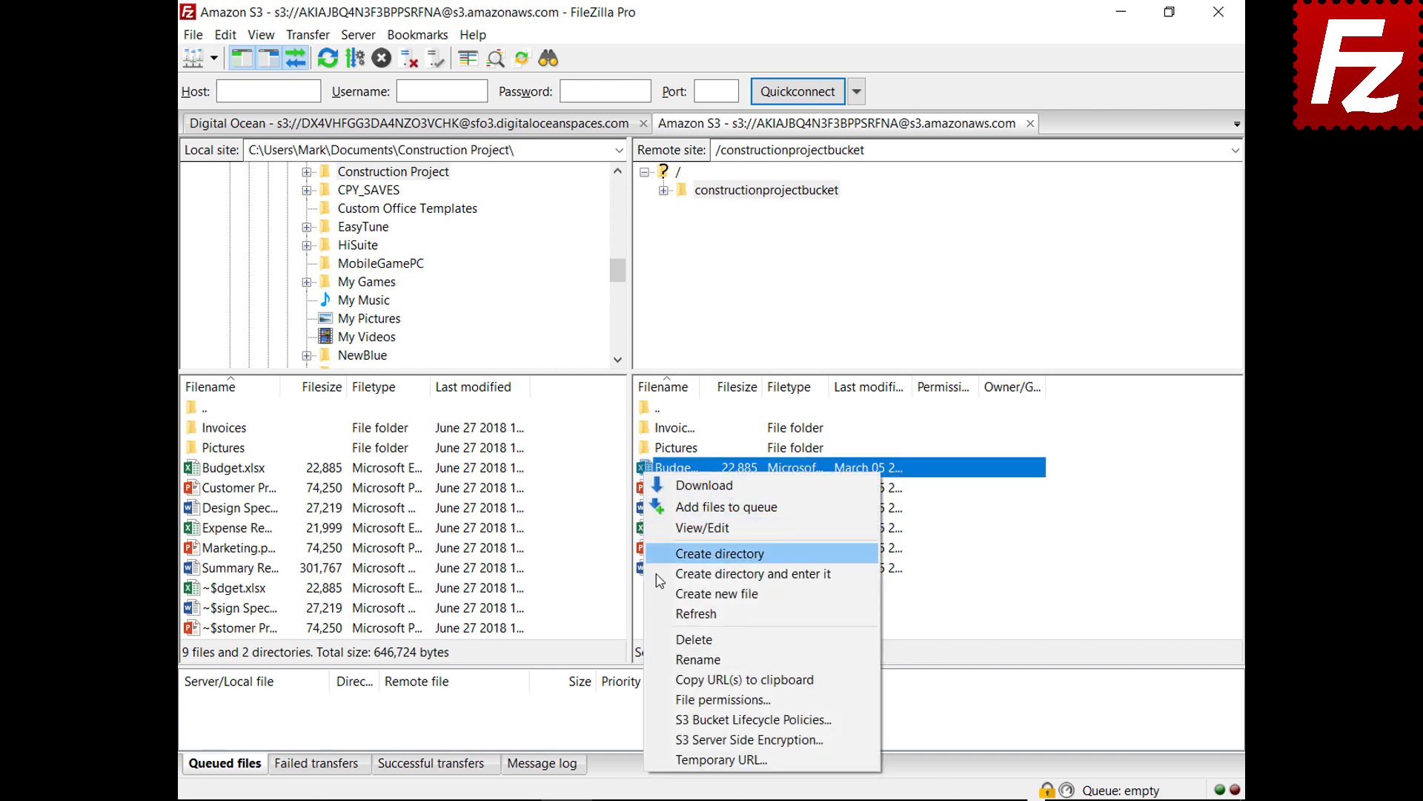
pyautogui.click(670, 740)
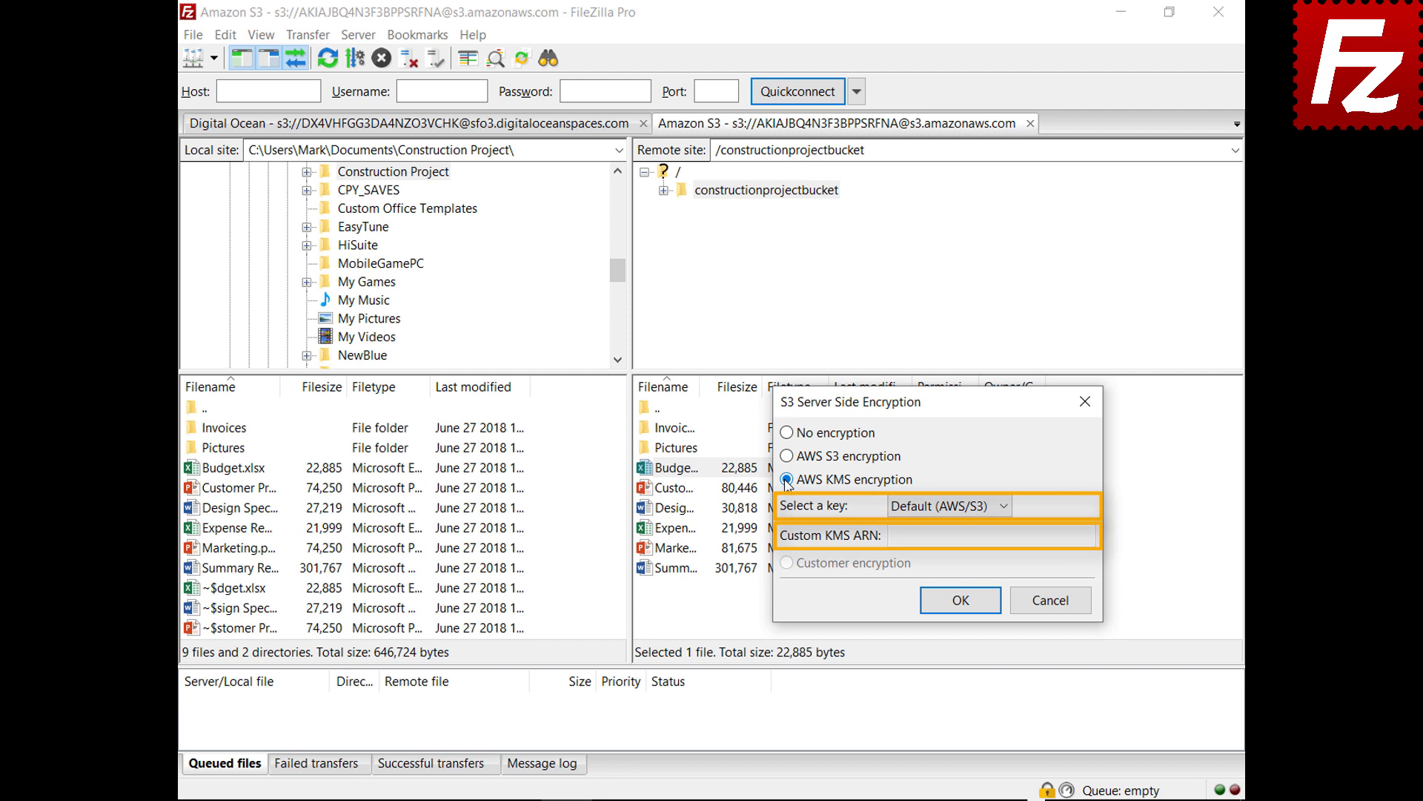
pyautogui.click(1059, 609)
# On the site's S3 tab, try AWS S3 and AWS KMS (Default key), then choose Customer encryption.
pyautogui.click(193, 35)
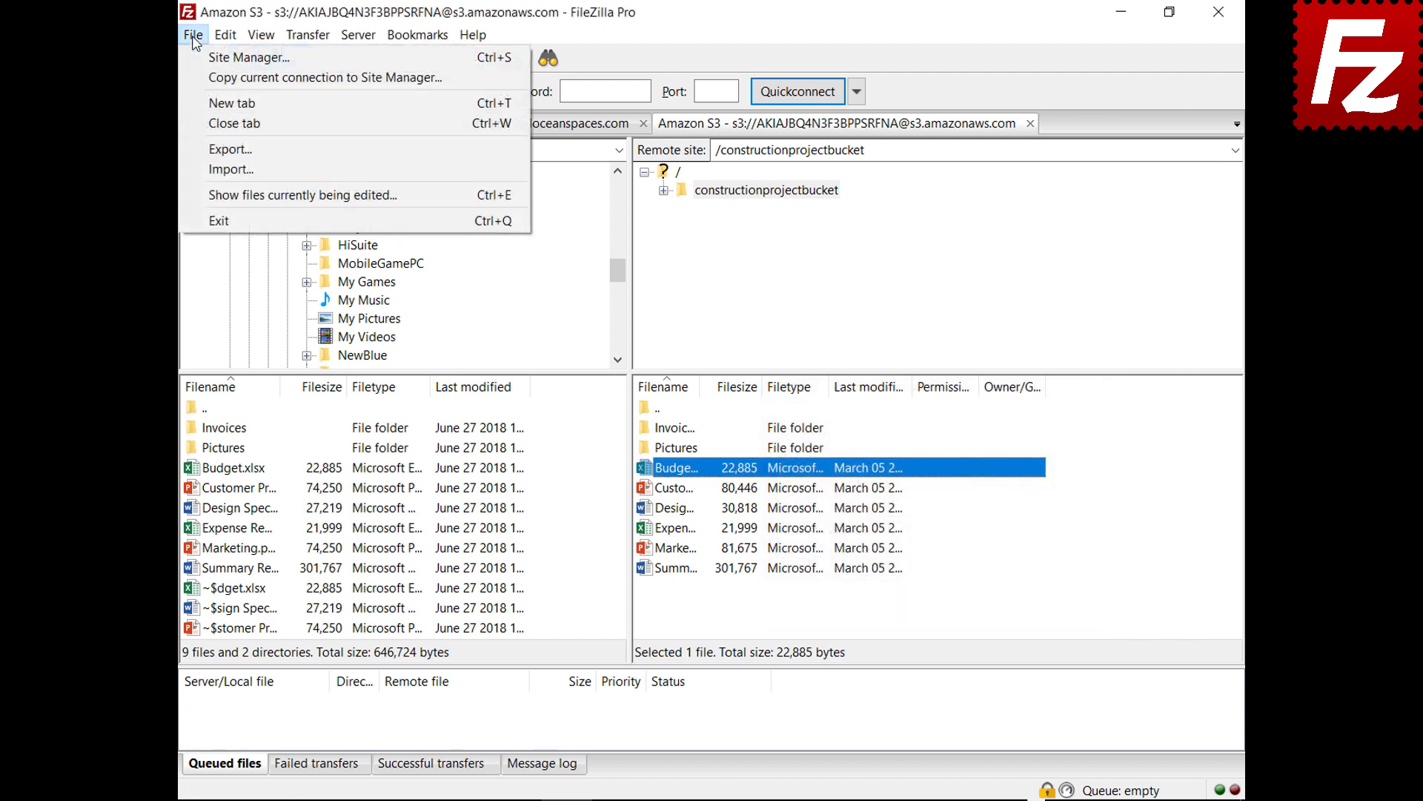
pyautogui.click(198, 59)
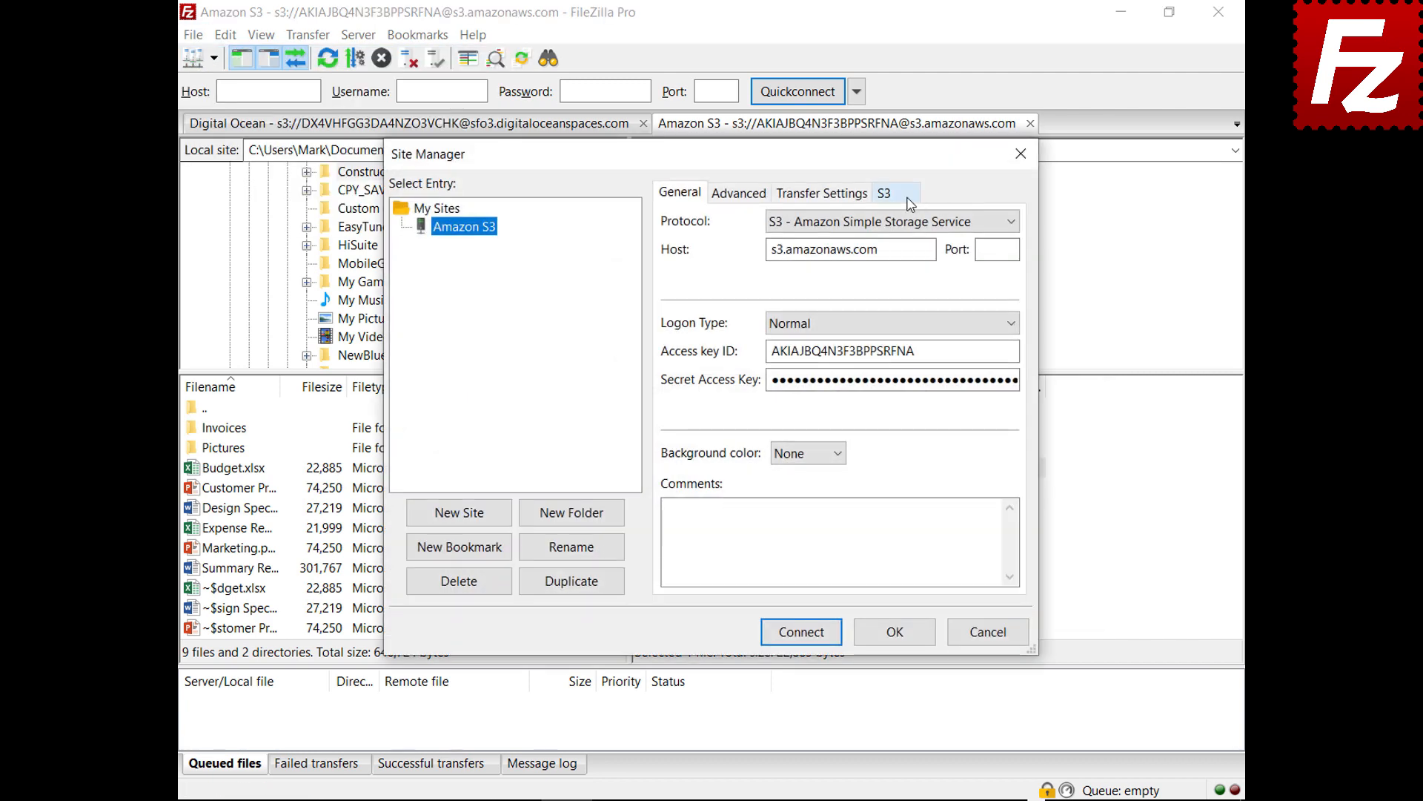
pyautogui.click(909, 197)
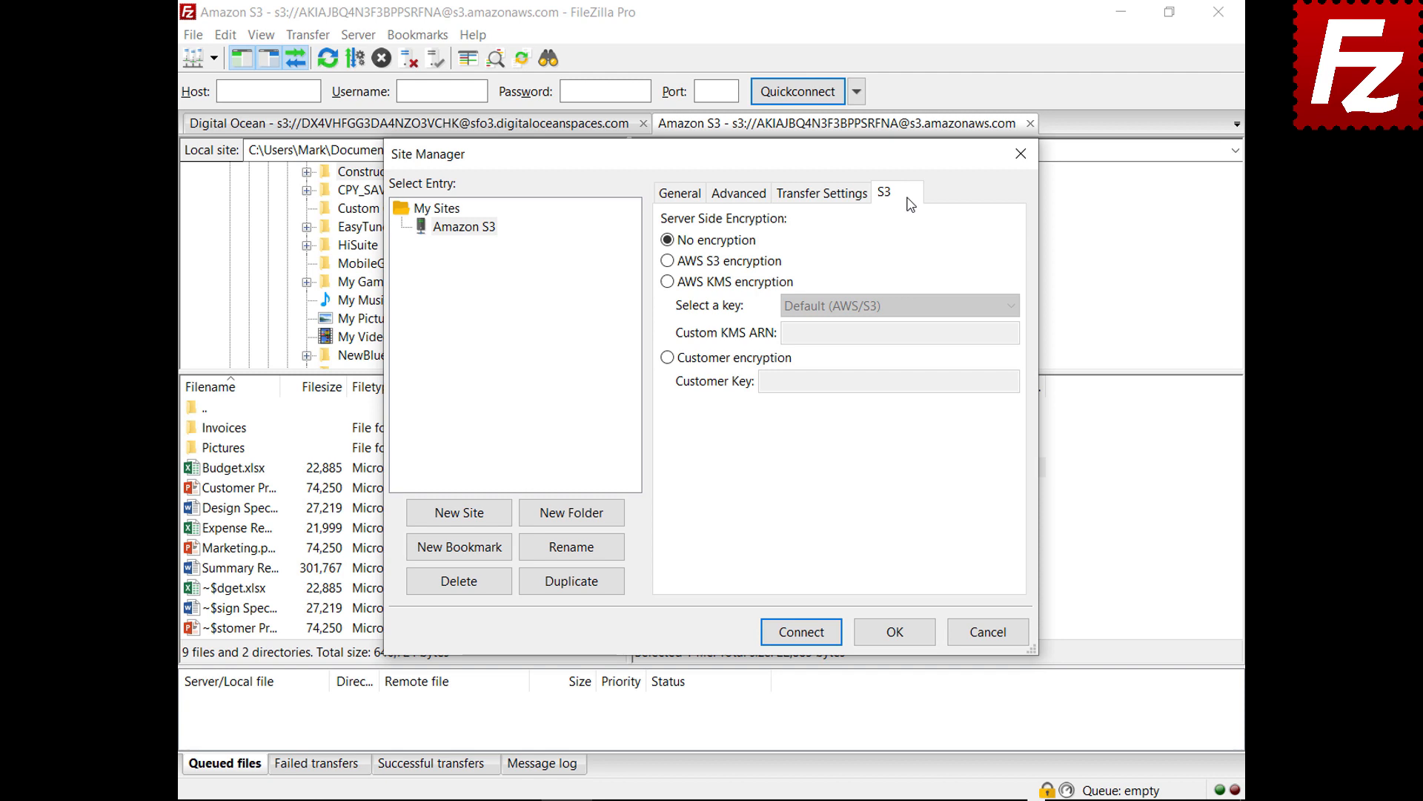
pyautogui.click(668, 261)
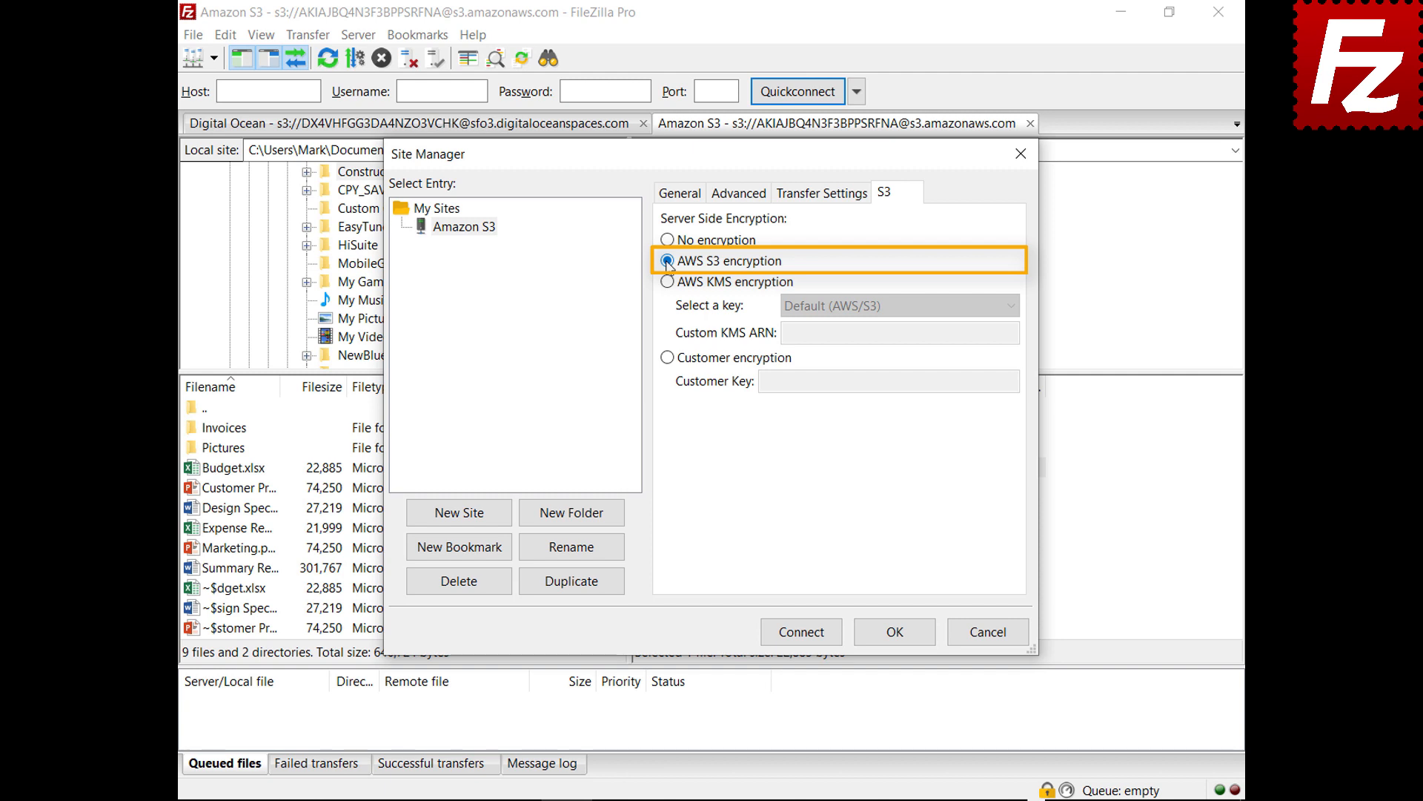
pyautogui.click(666, 282)
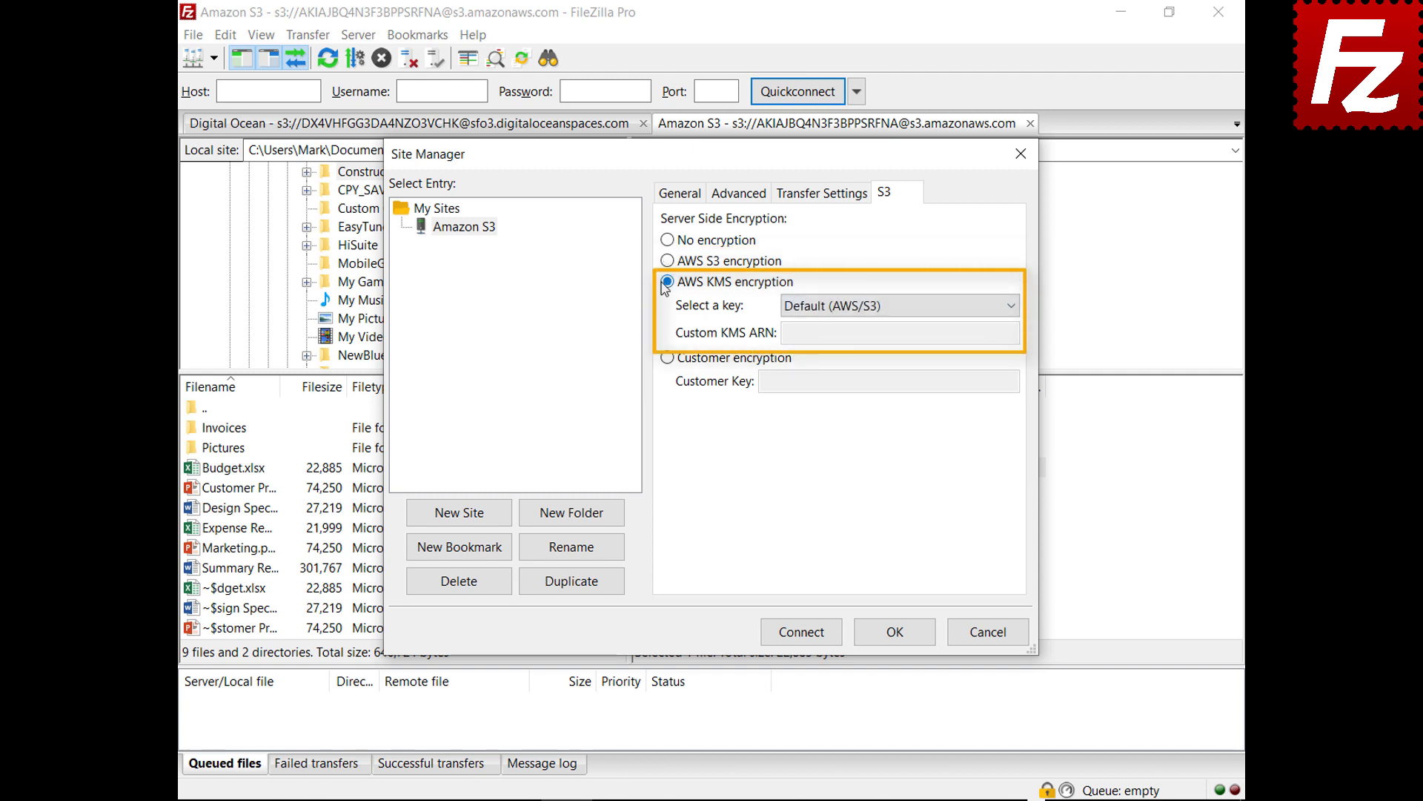
pyautogui.click(1011, 306)
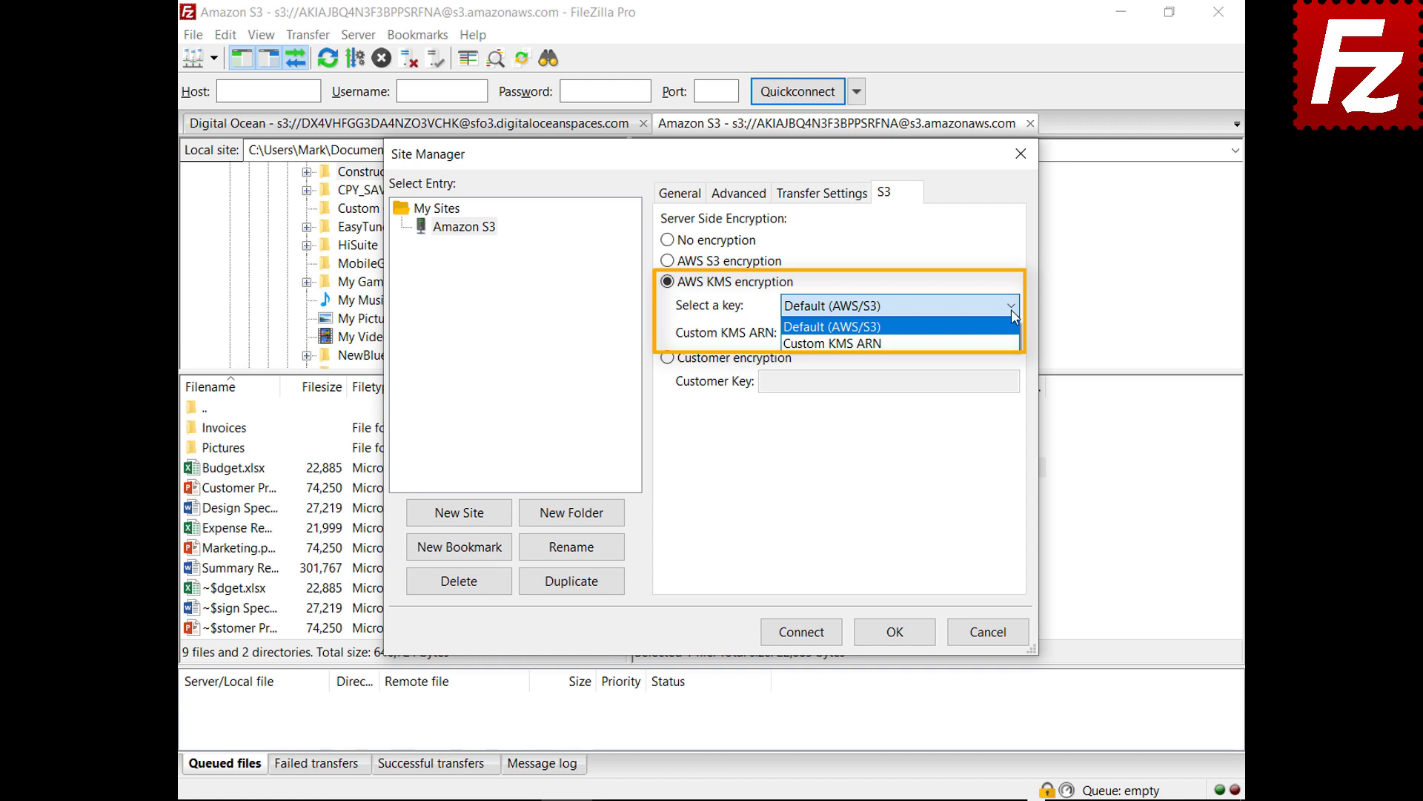
pyautogui.click(1011, 309)
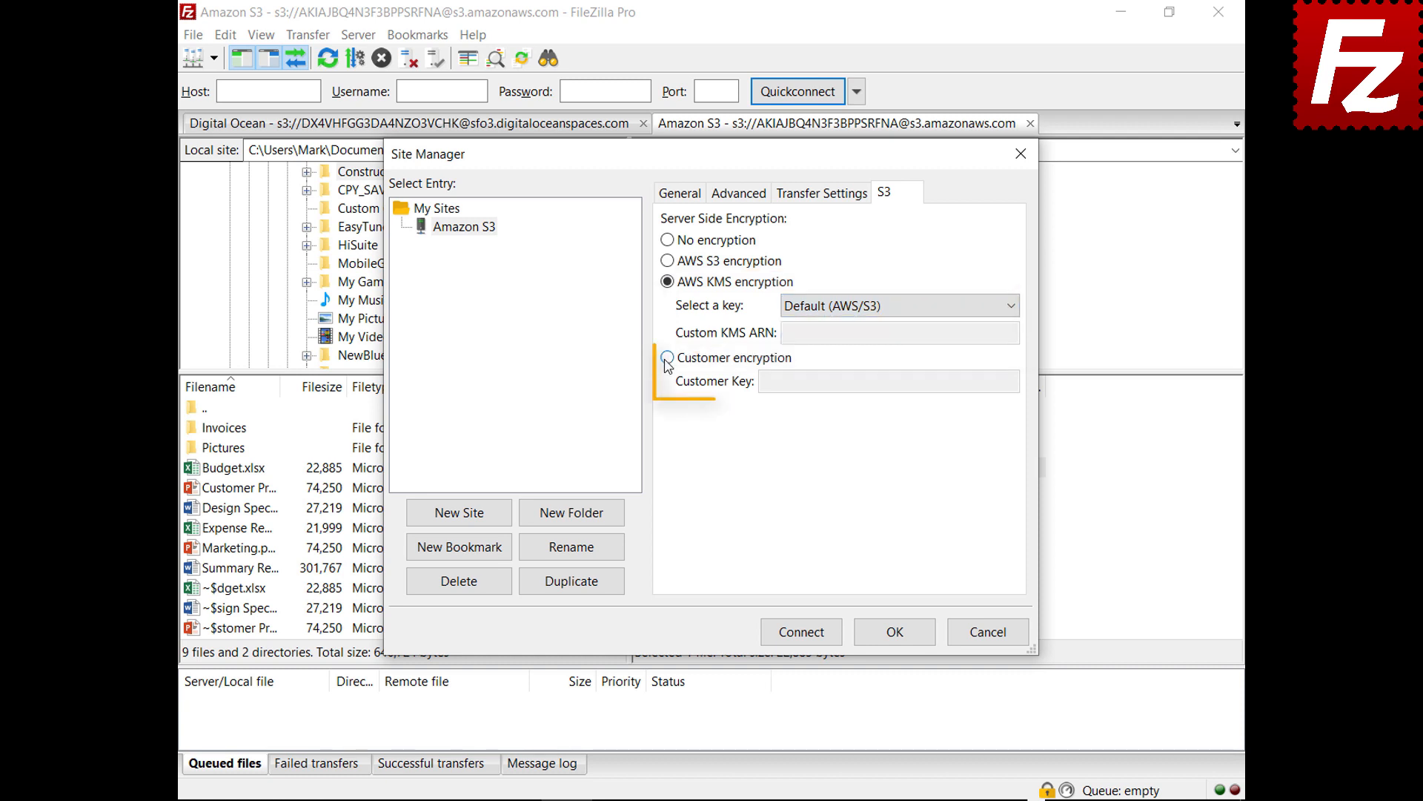
pyautogui.click(668, 359)
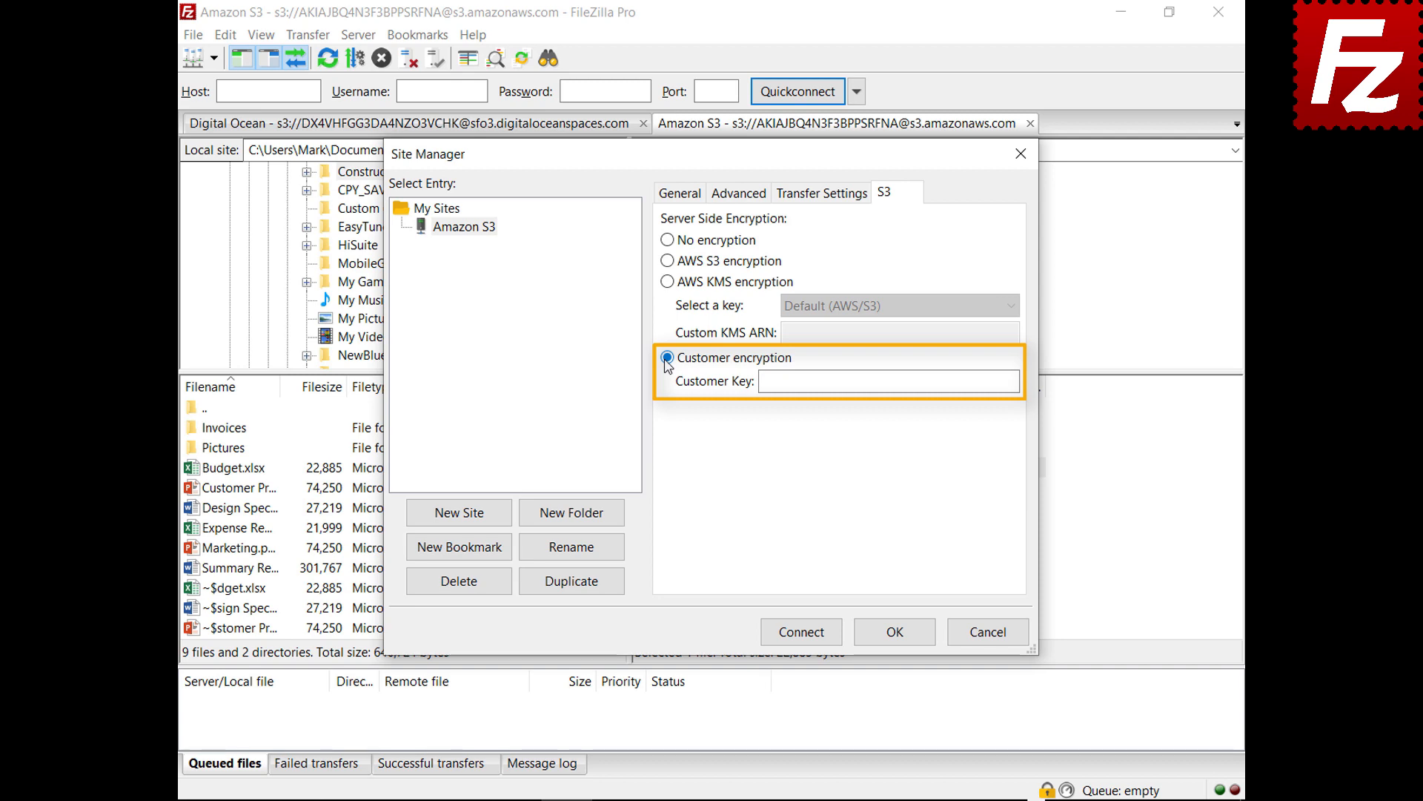
# Cancel the Site Manager, relaunch FileZilla Pro, and connect to the saved Amazon S3 site.
pyautogui.click(991, 632)
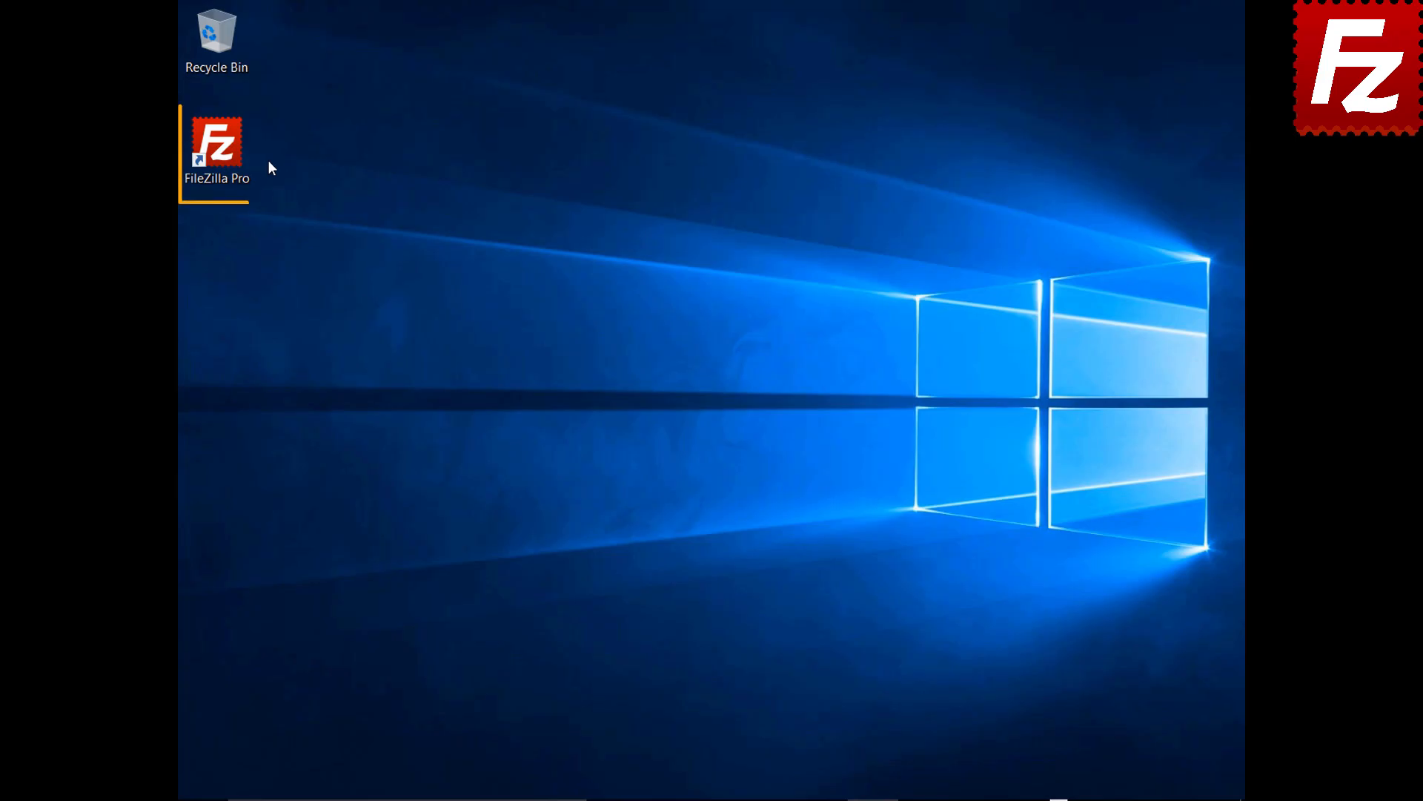
pyautogui.doubleClick(225, 154)
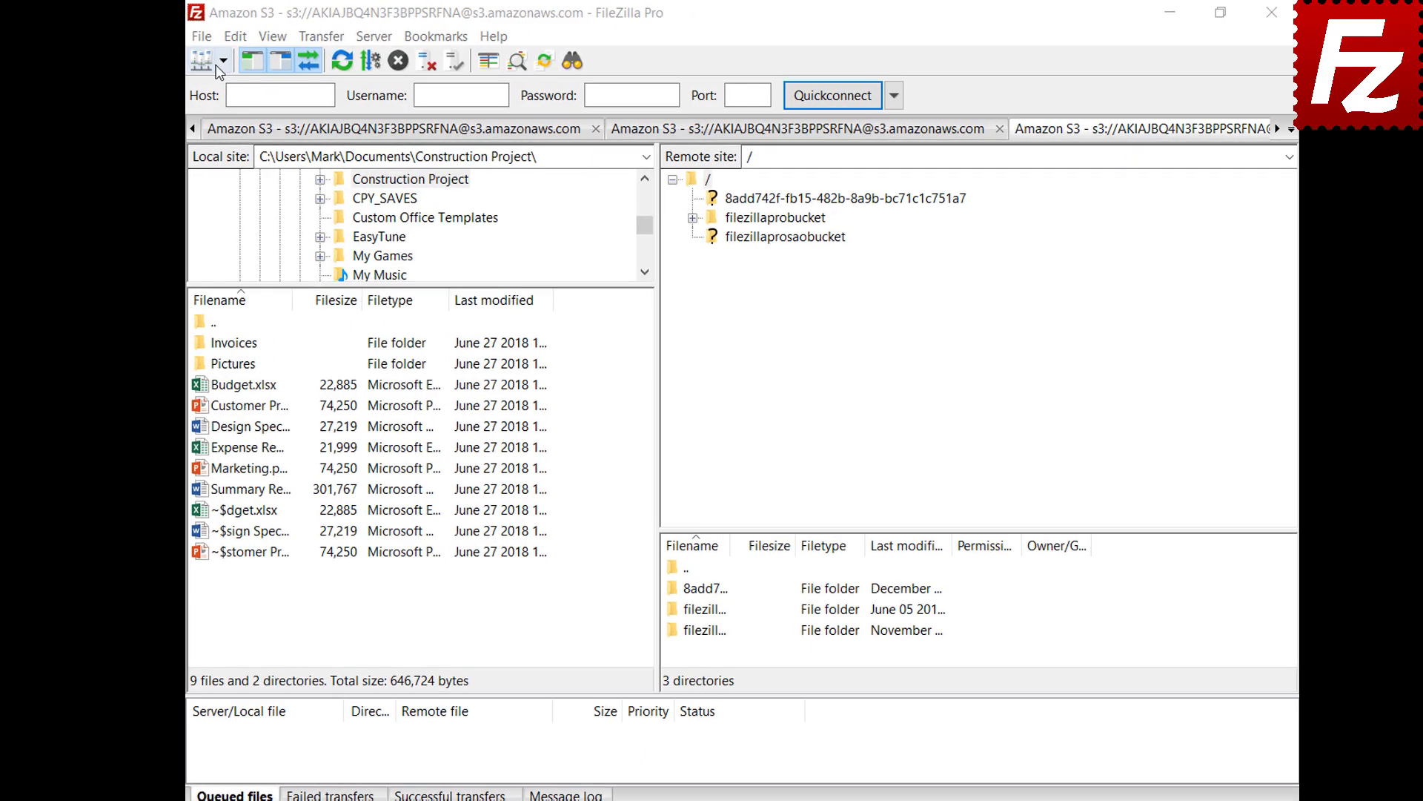
pyautogui.click(243, 69)
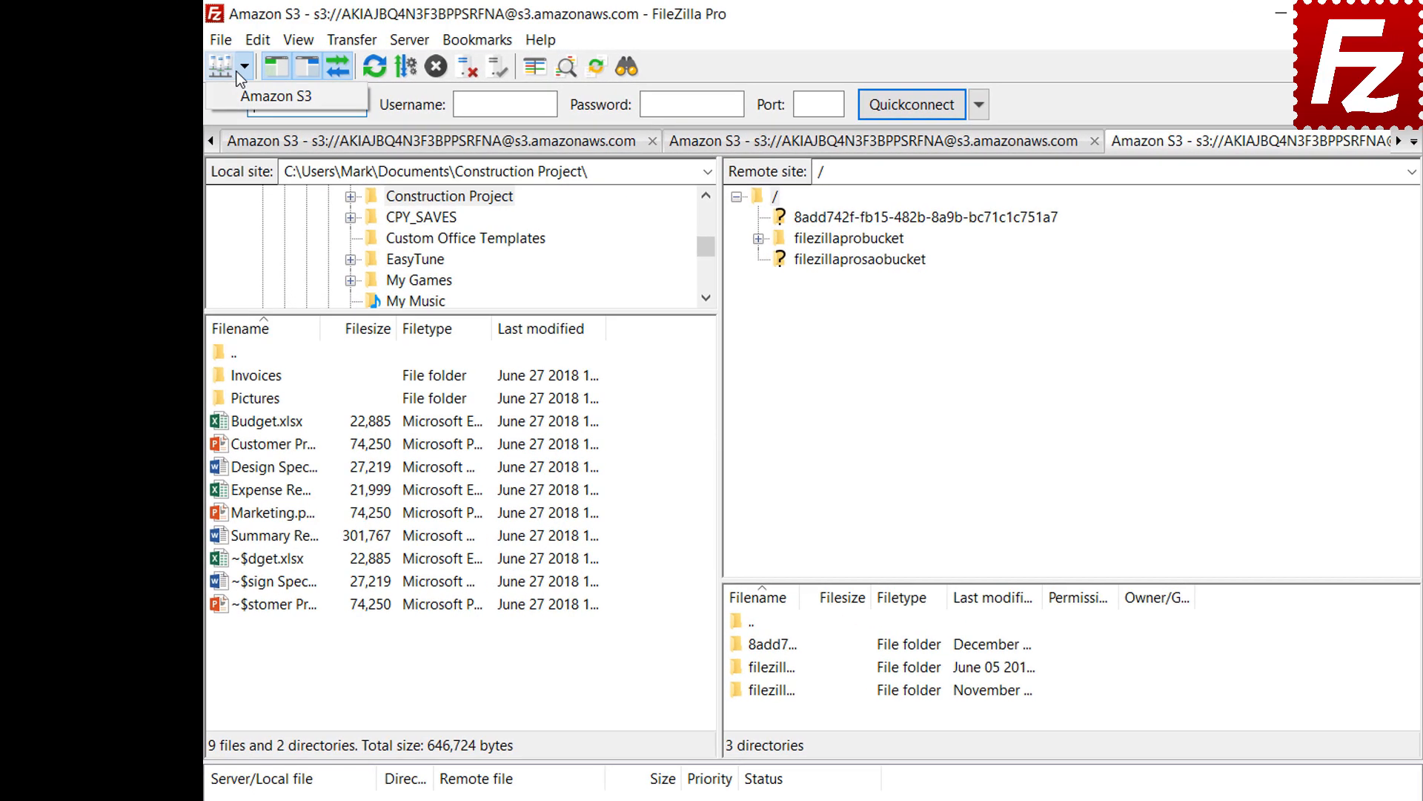
pyautogui.click(234, 101)
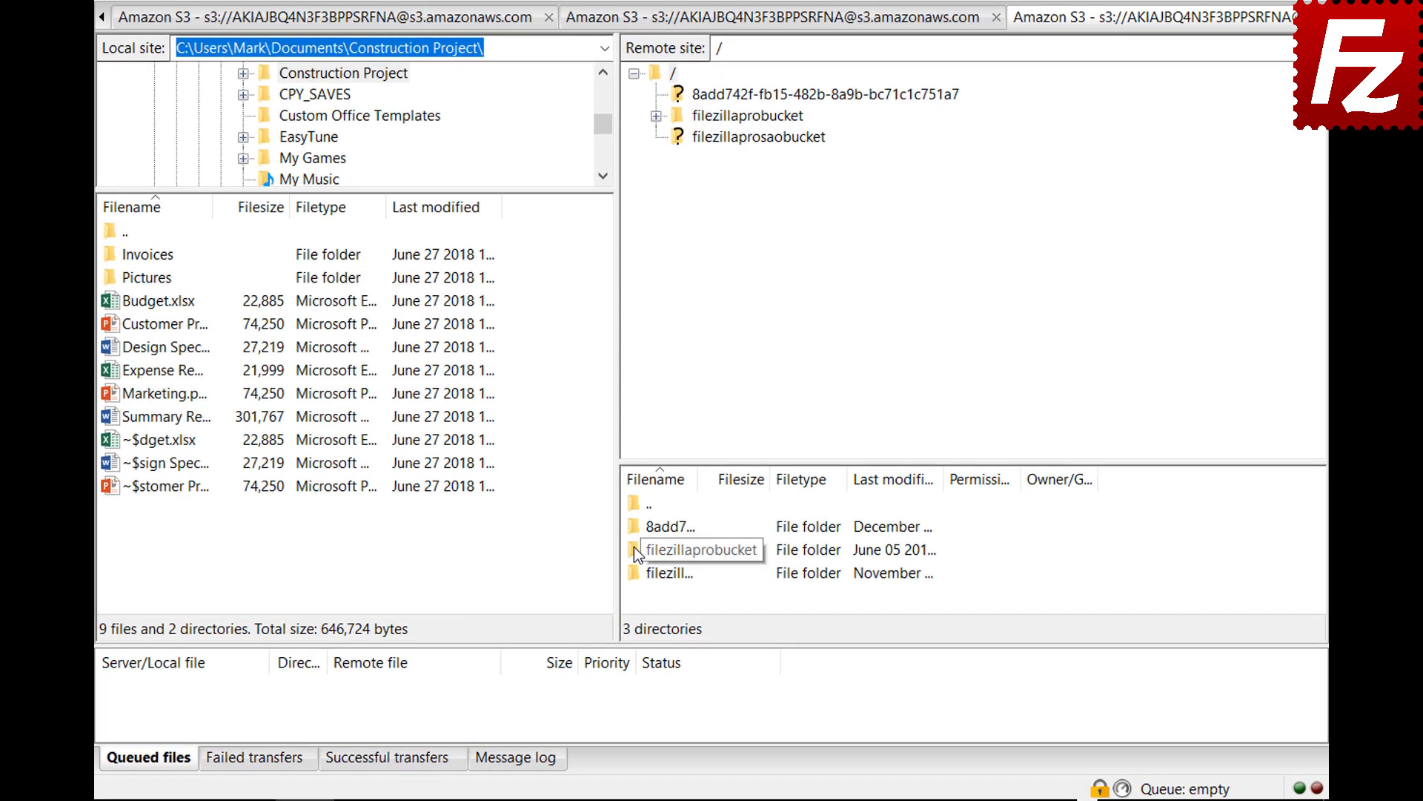
# Add an enabled lifecycle rule 'Archive old site images' with prefix images/ to filezillaprobucket.
pyautogui.rightClick(634, 549)
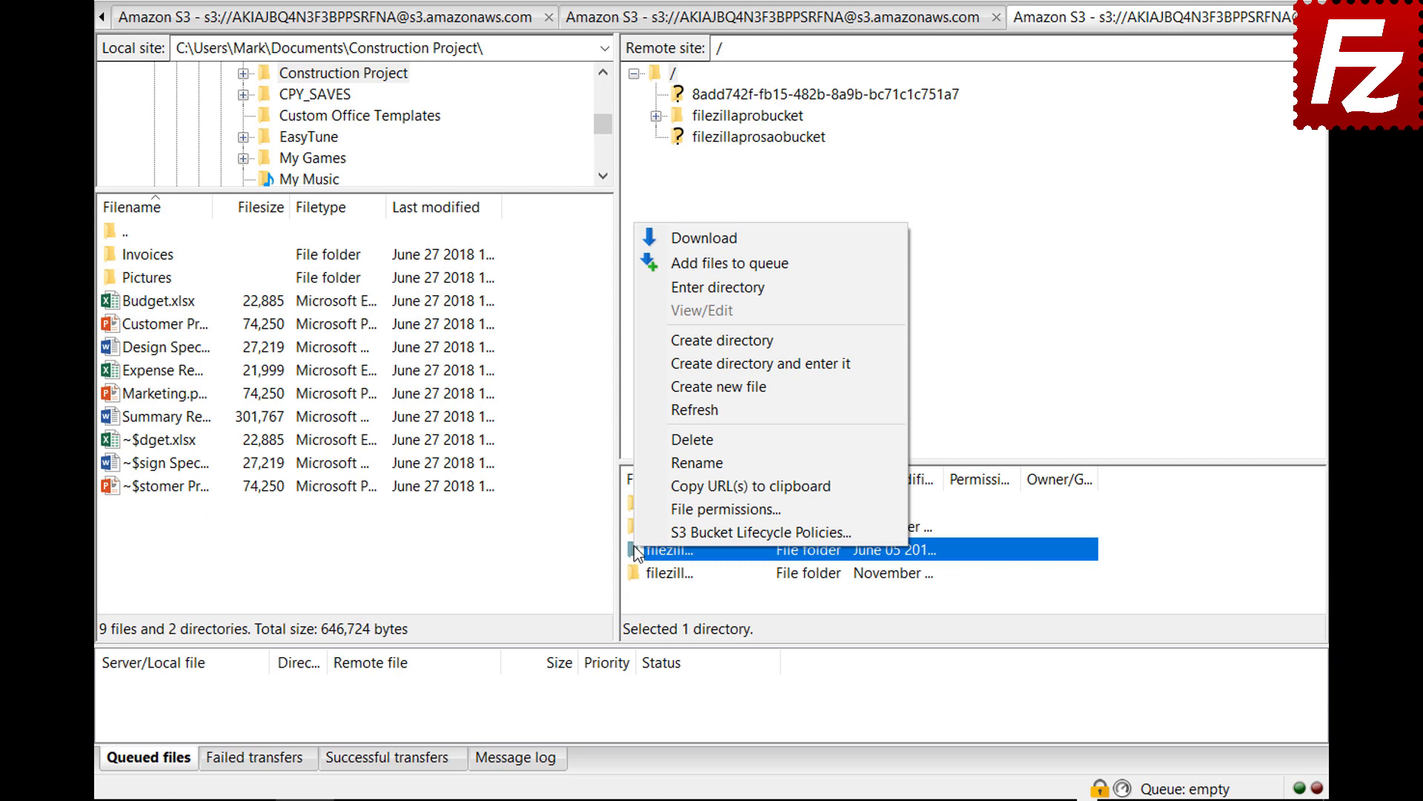
pyautogui.click(638, 528)
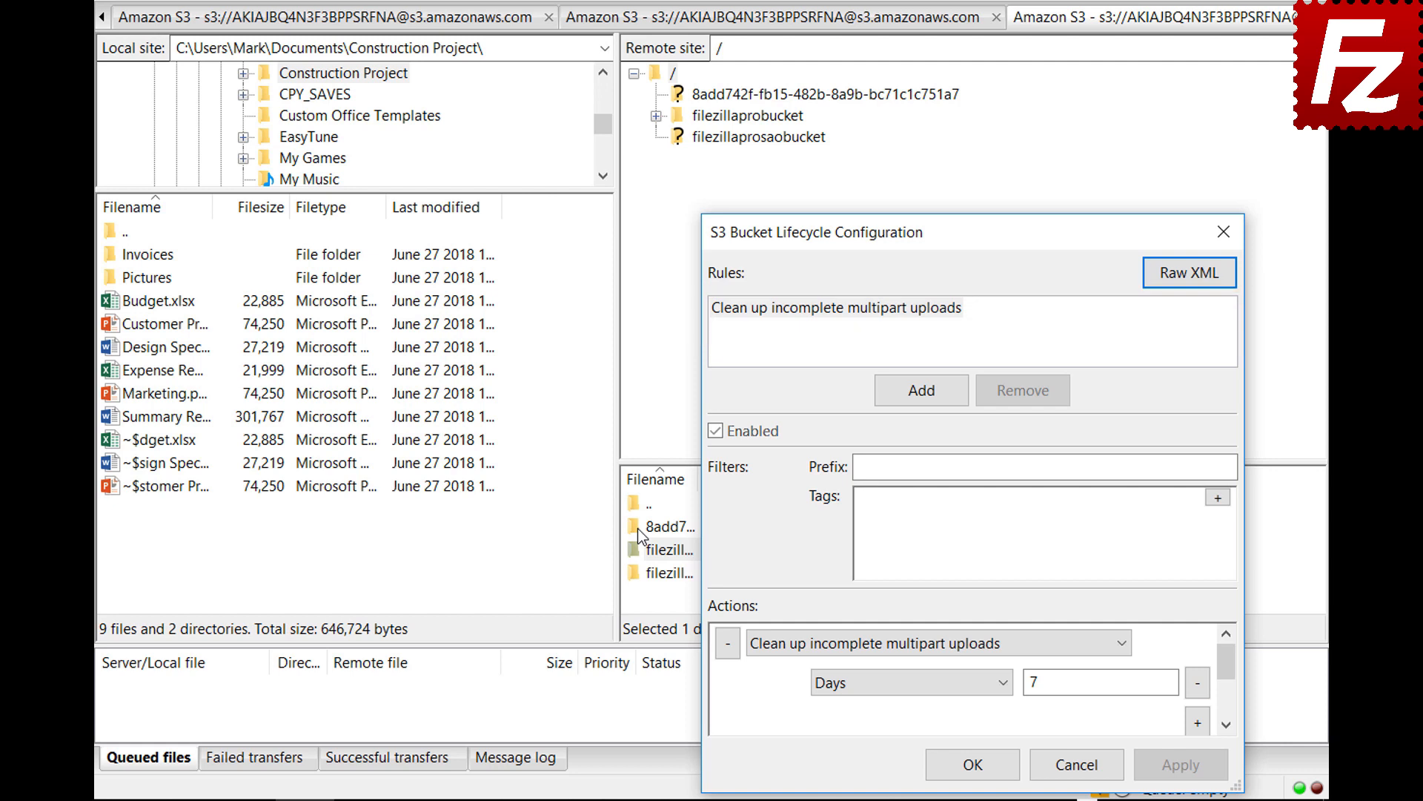
pyautogui.click(921, 391)
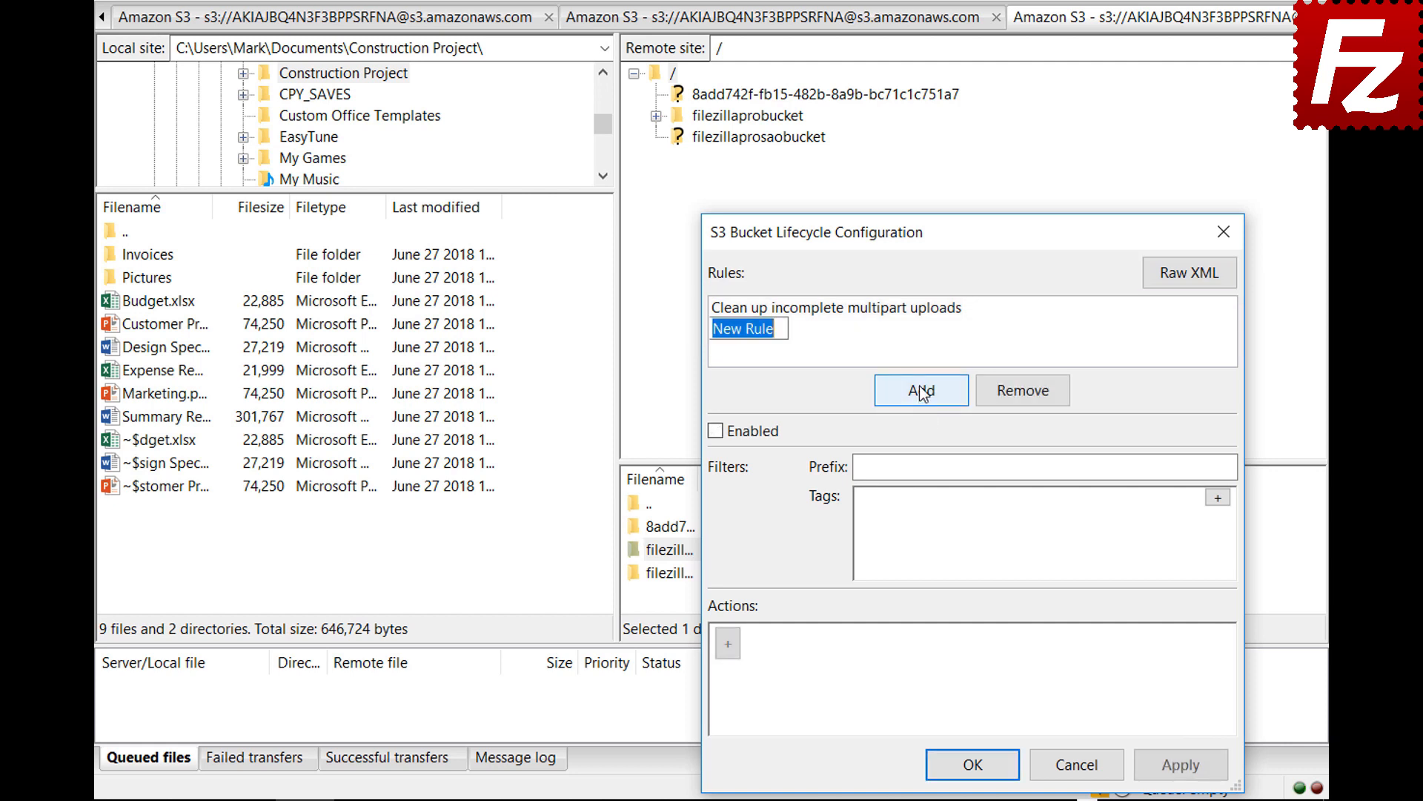
pyautogui.write('Archive old site im')
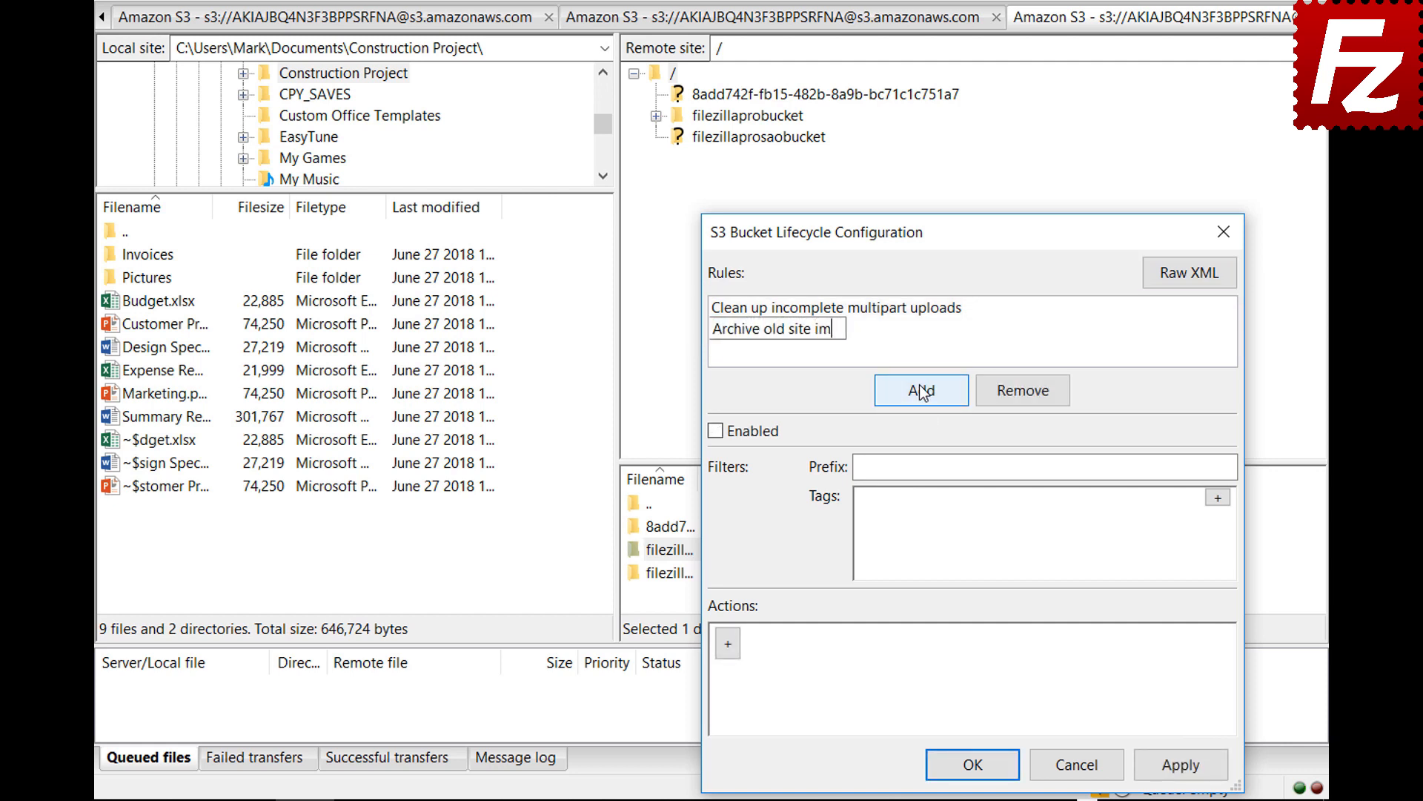
pyautogui.write('ages')
pyautogui.click(715, 433)
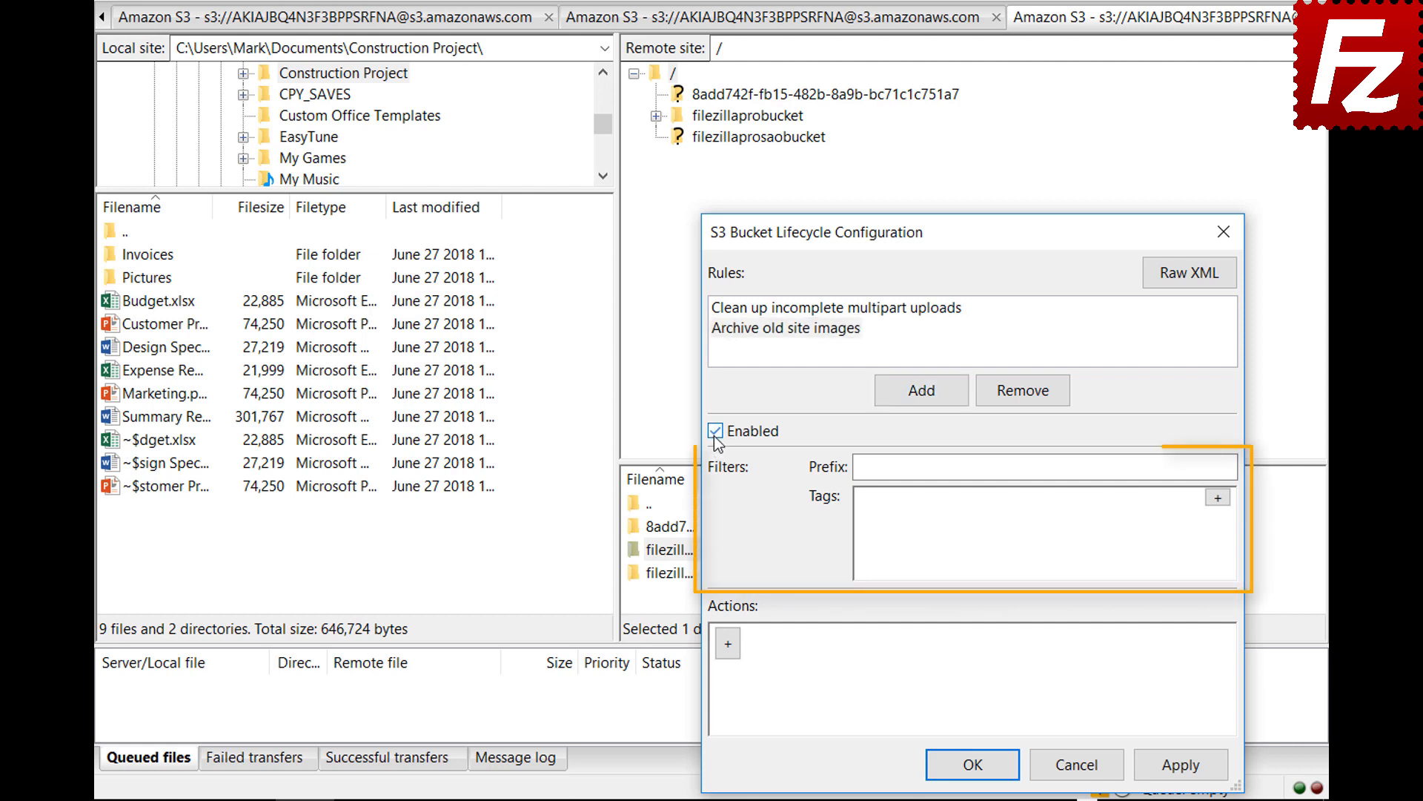
pyautogui.click(1090, 467)
pyautogui.write('im')
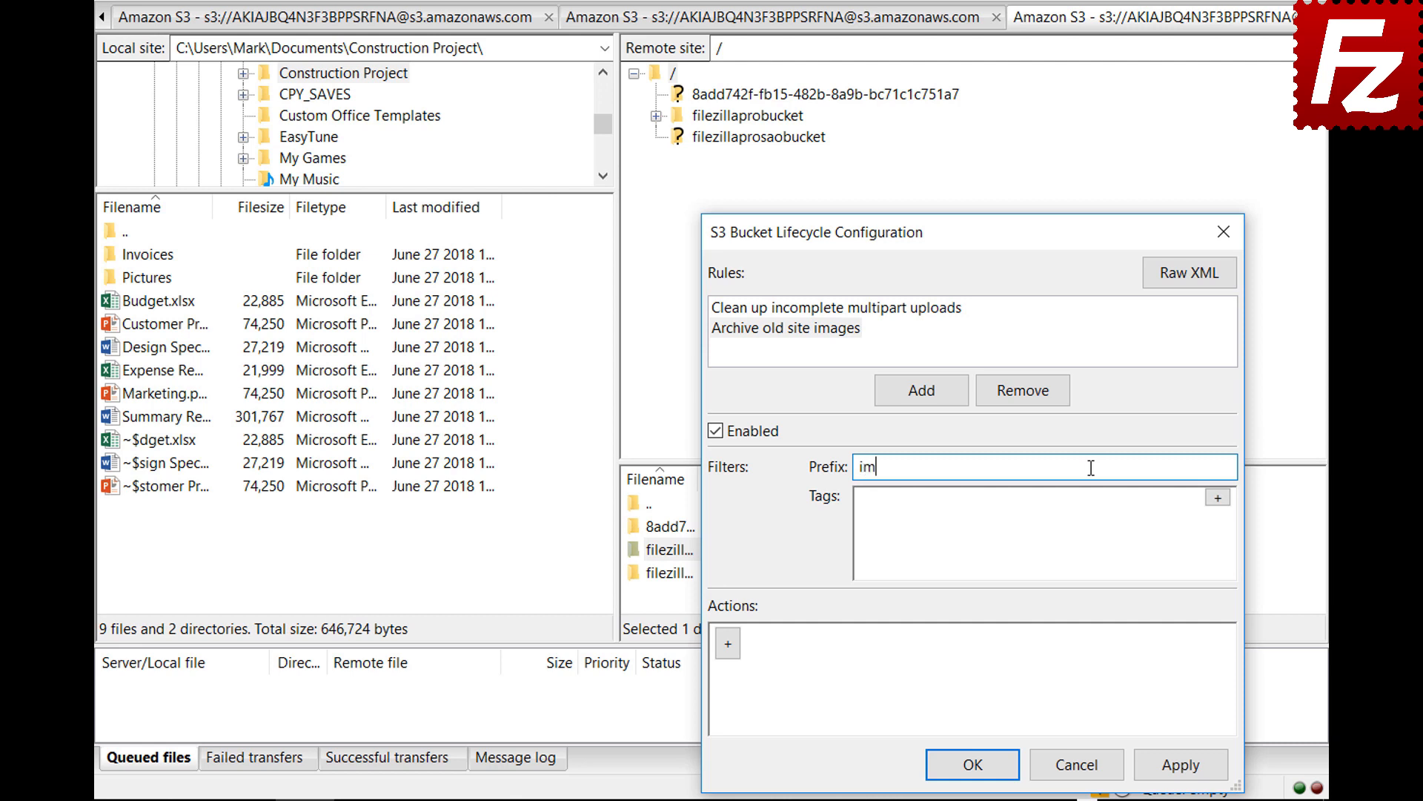
pyautogui.write('ages/')
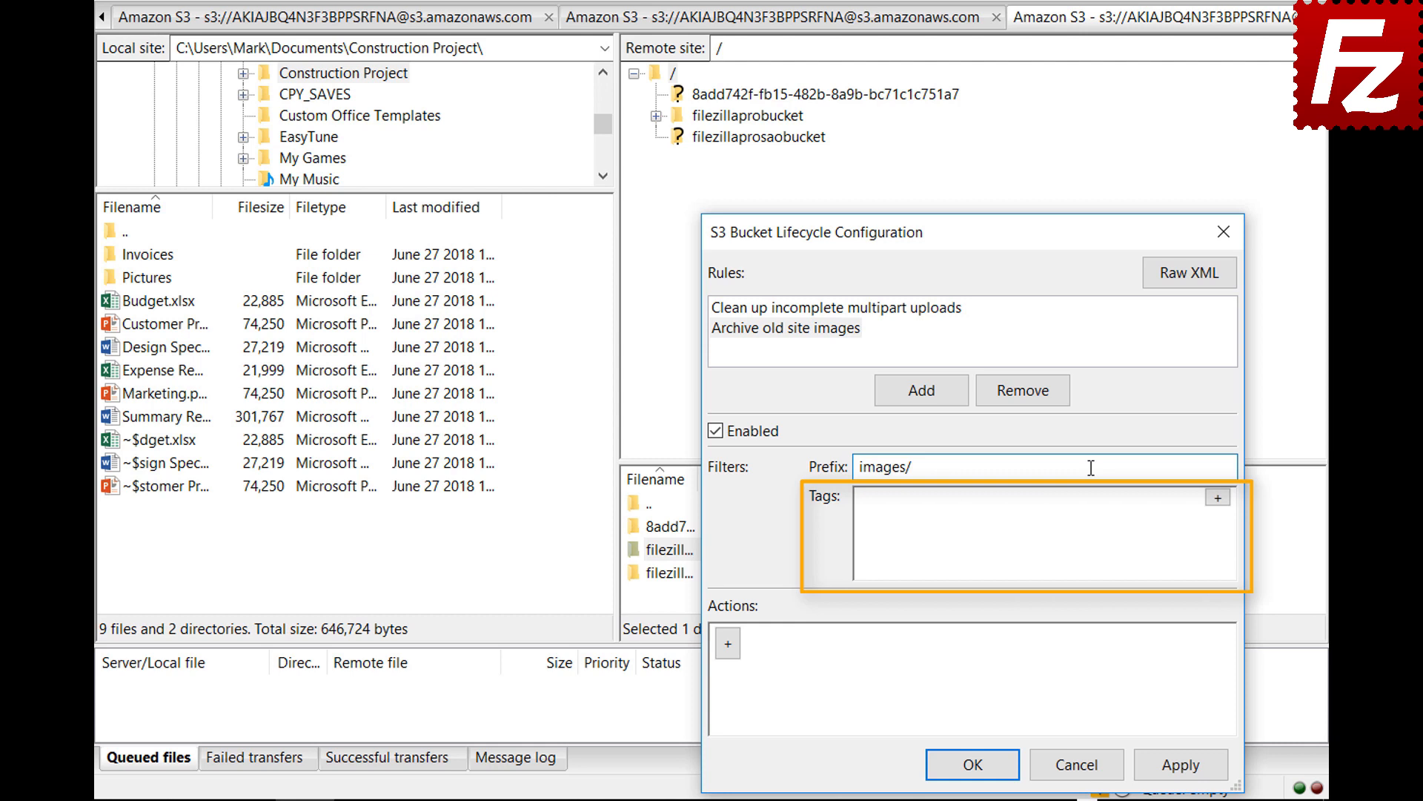
# Add a tag row with key 'location' and value 'site' to the rule's filter.
pyautogui.click(1217, 497)
pyautogui.click(1054, 506)
pyautogui.write('loc')
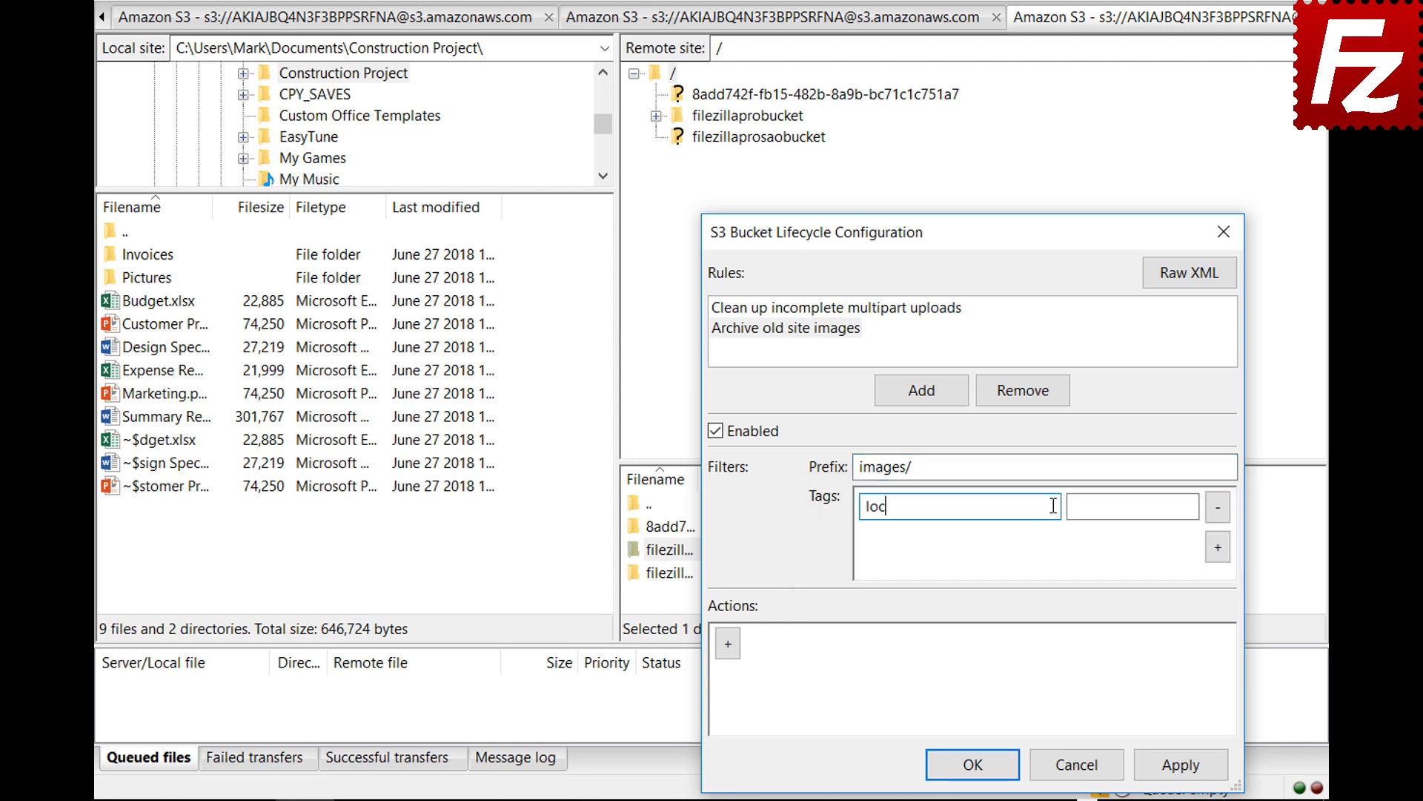
pyautogui.write('ation')
pyautogui.click(1191, 506)
pyautogui.write('site')
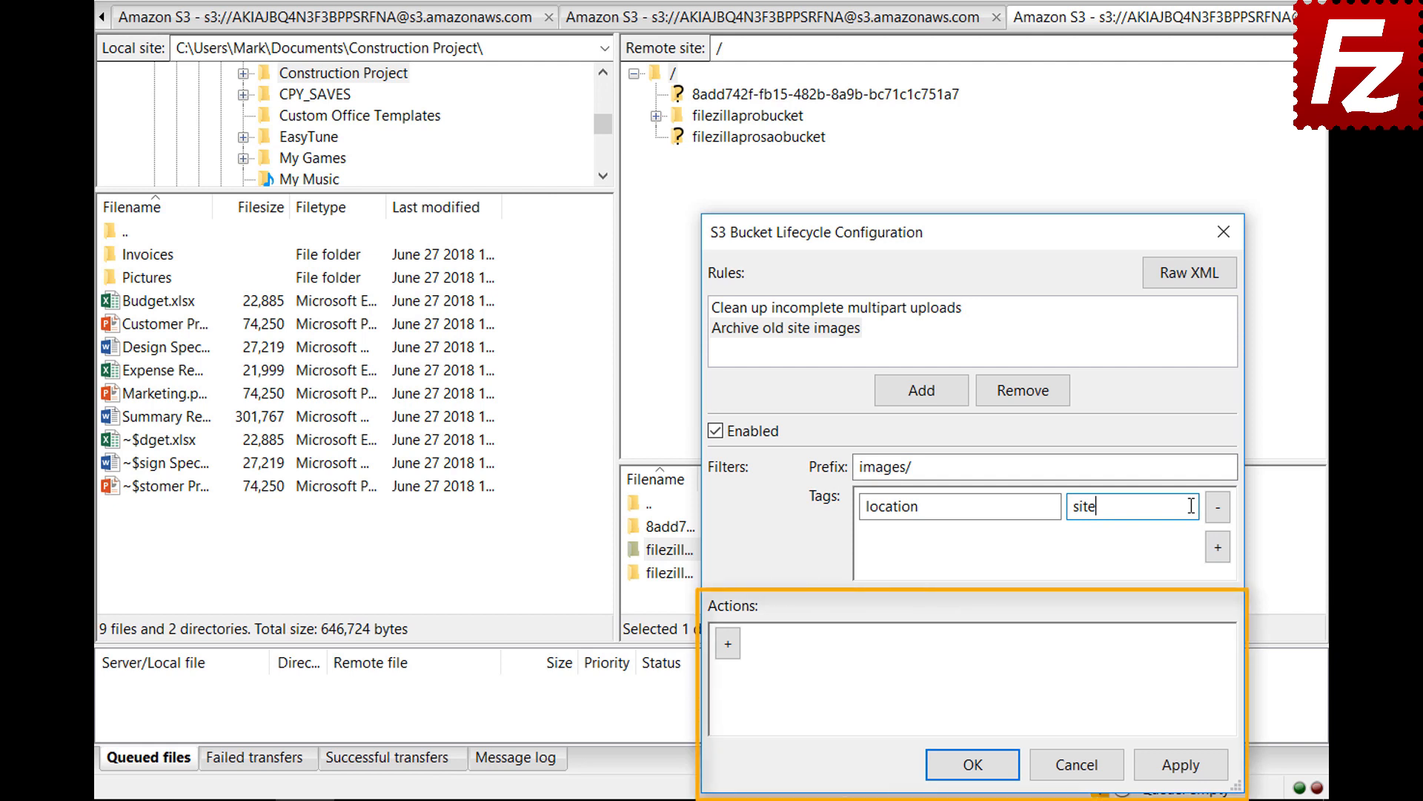
# Add a Transition (current version) action with a Days condition of 30.
pyautogui.click(728, 656)
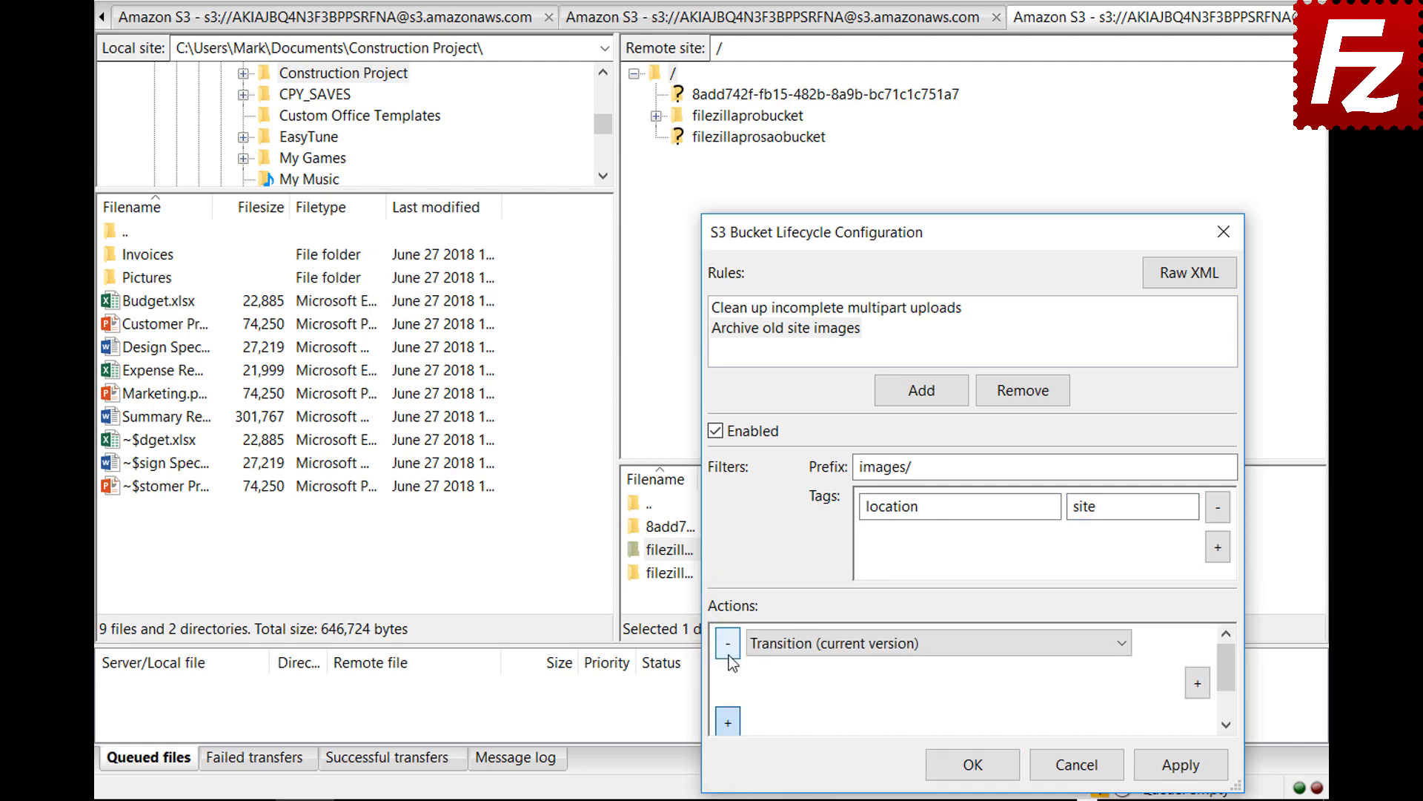
pyautogui.click(1122, 650)
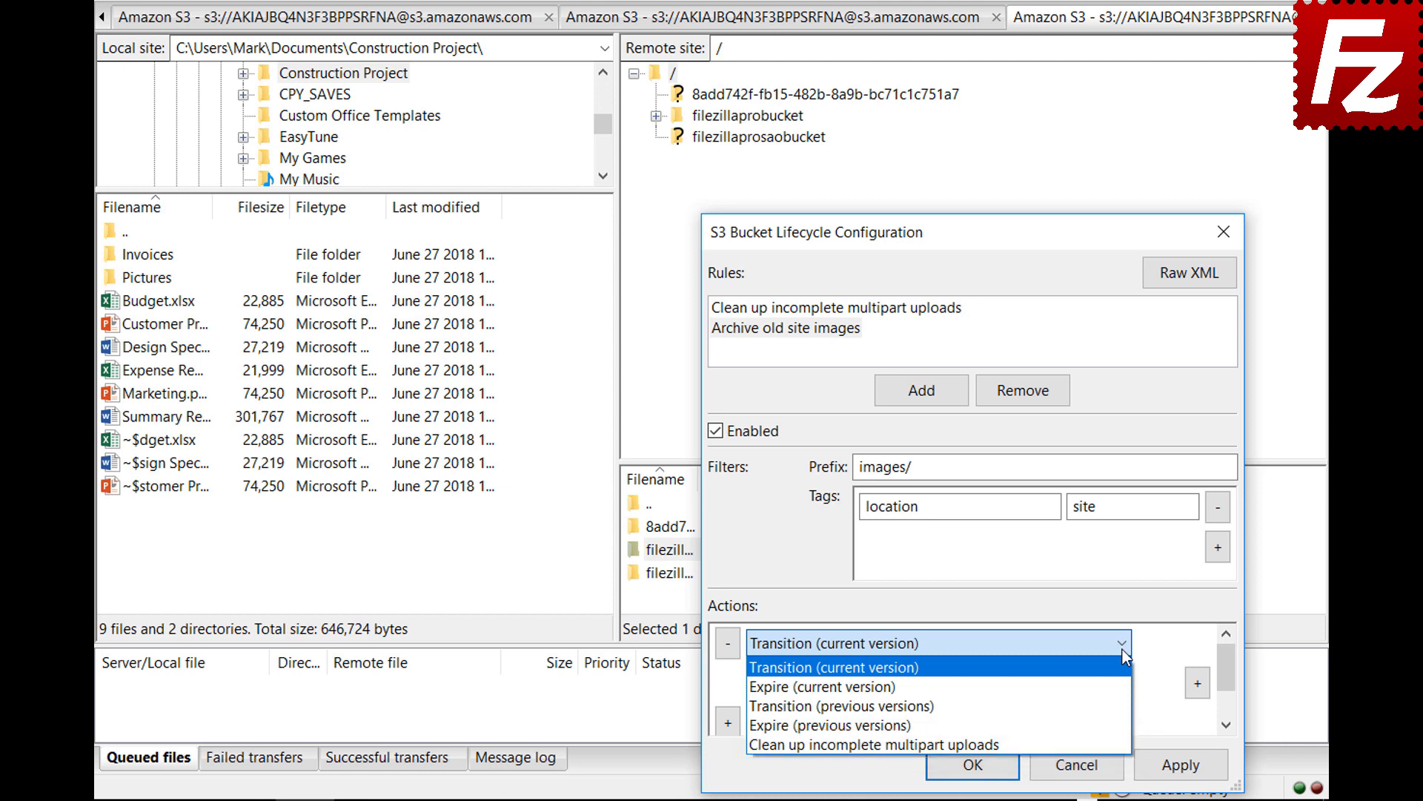
pyautogui.click(1123, 650)
pyautogui.click(1198, 684)
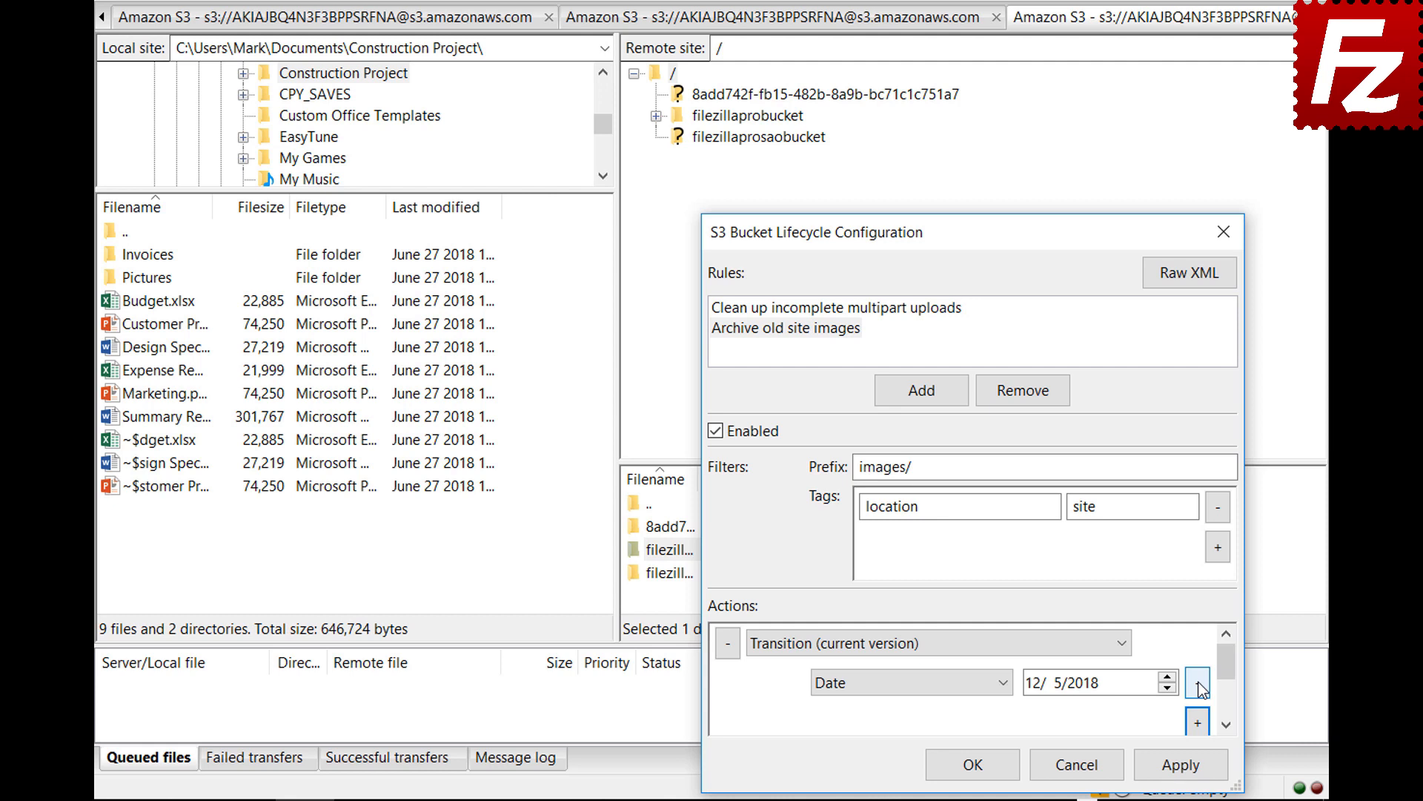
pyautogui.click(1005, 683)
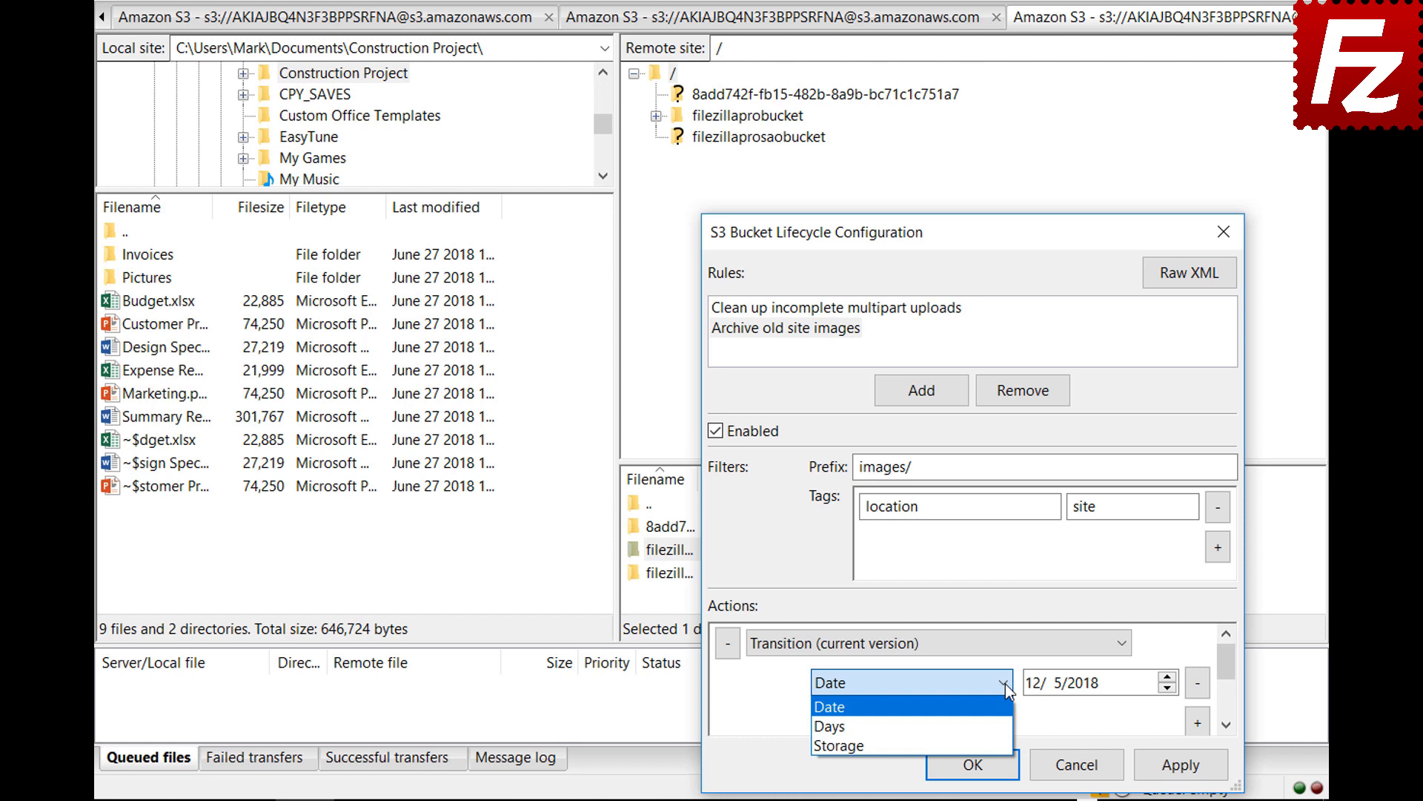
pyautogui.click(1006, 725)
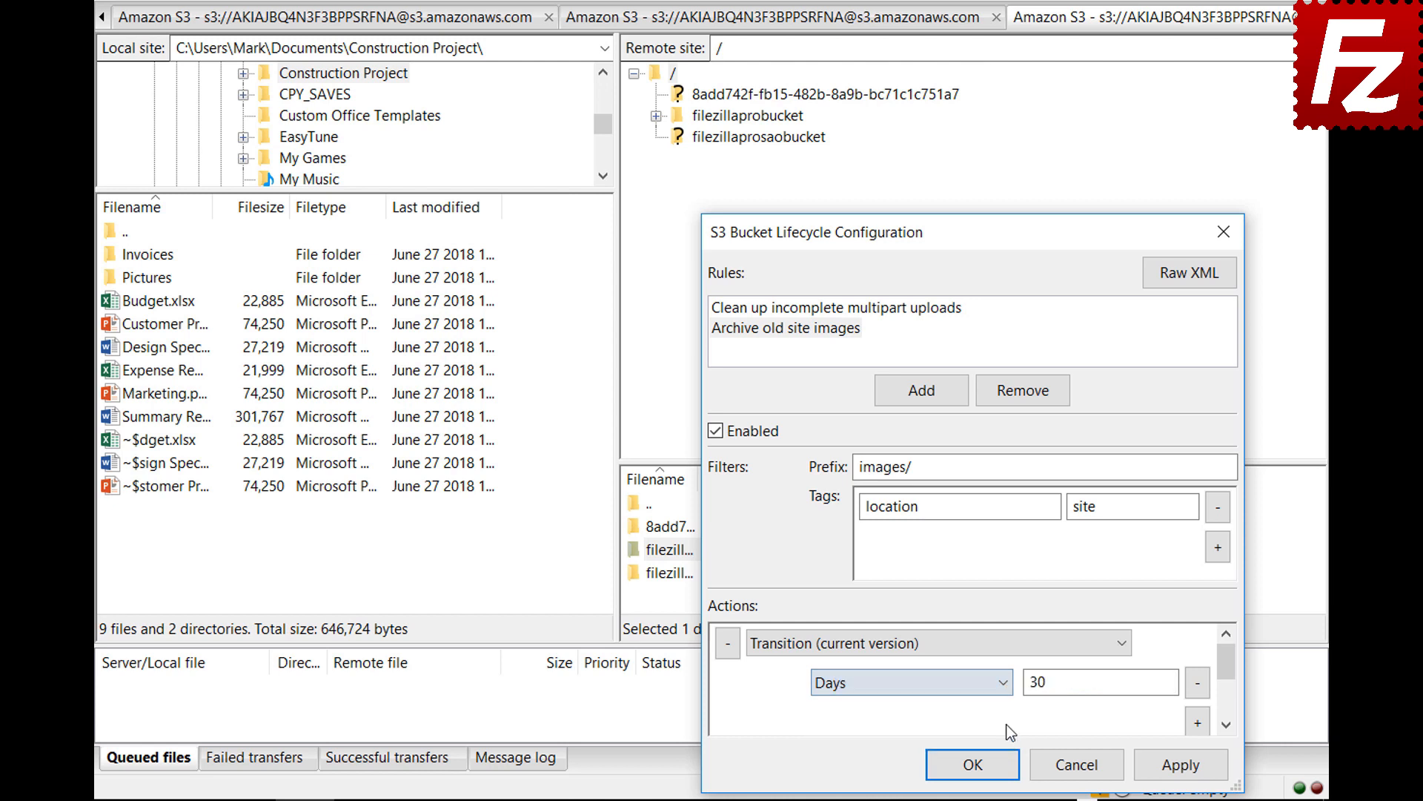
pyautogui.moveTo(1228, 676); pyautogui.dragTo(1229, 688)
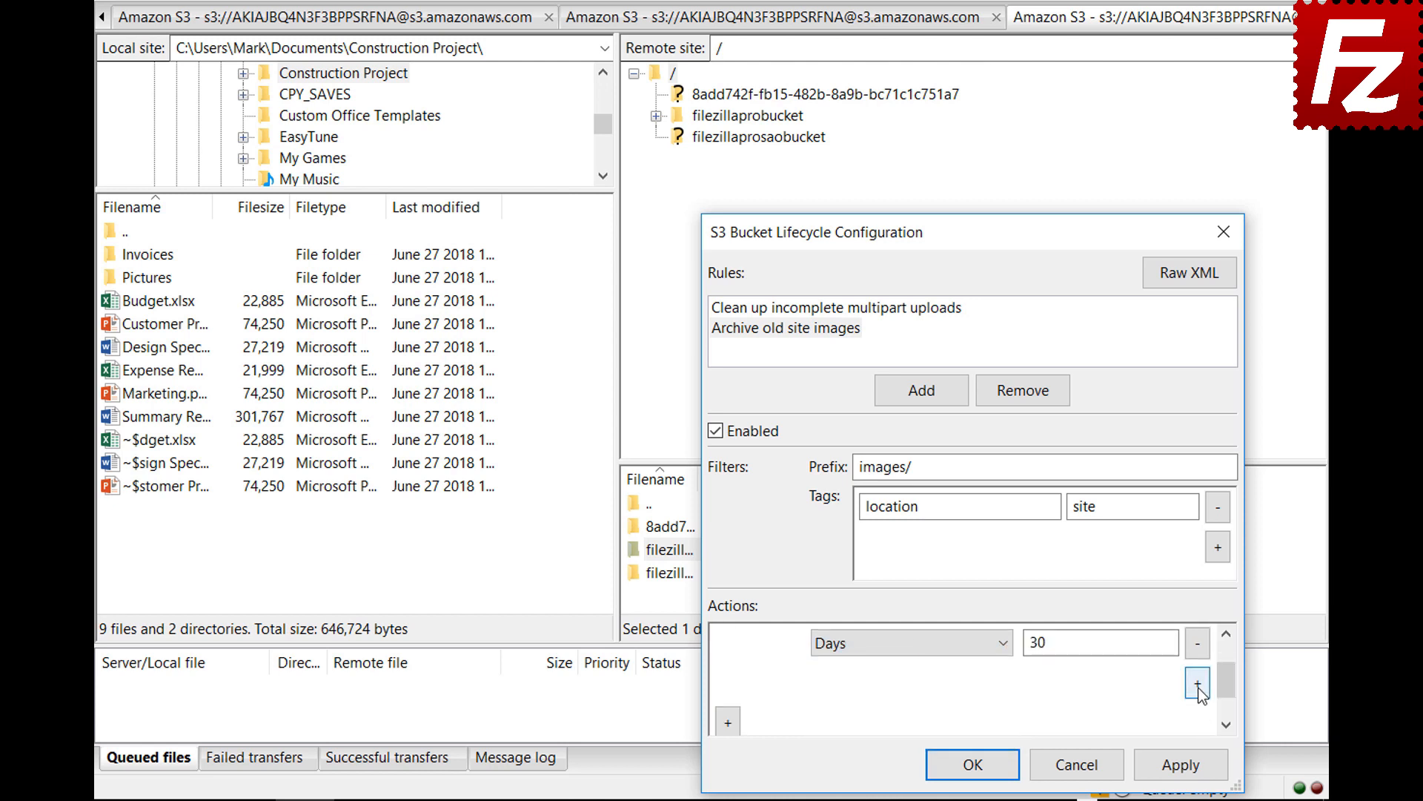
# Add a Storage condition set to Glacier and save the lifecycle configuration with OK.
pyautogui.click(1198, 685)
pyautogui.click(908, 682)
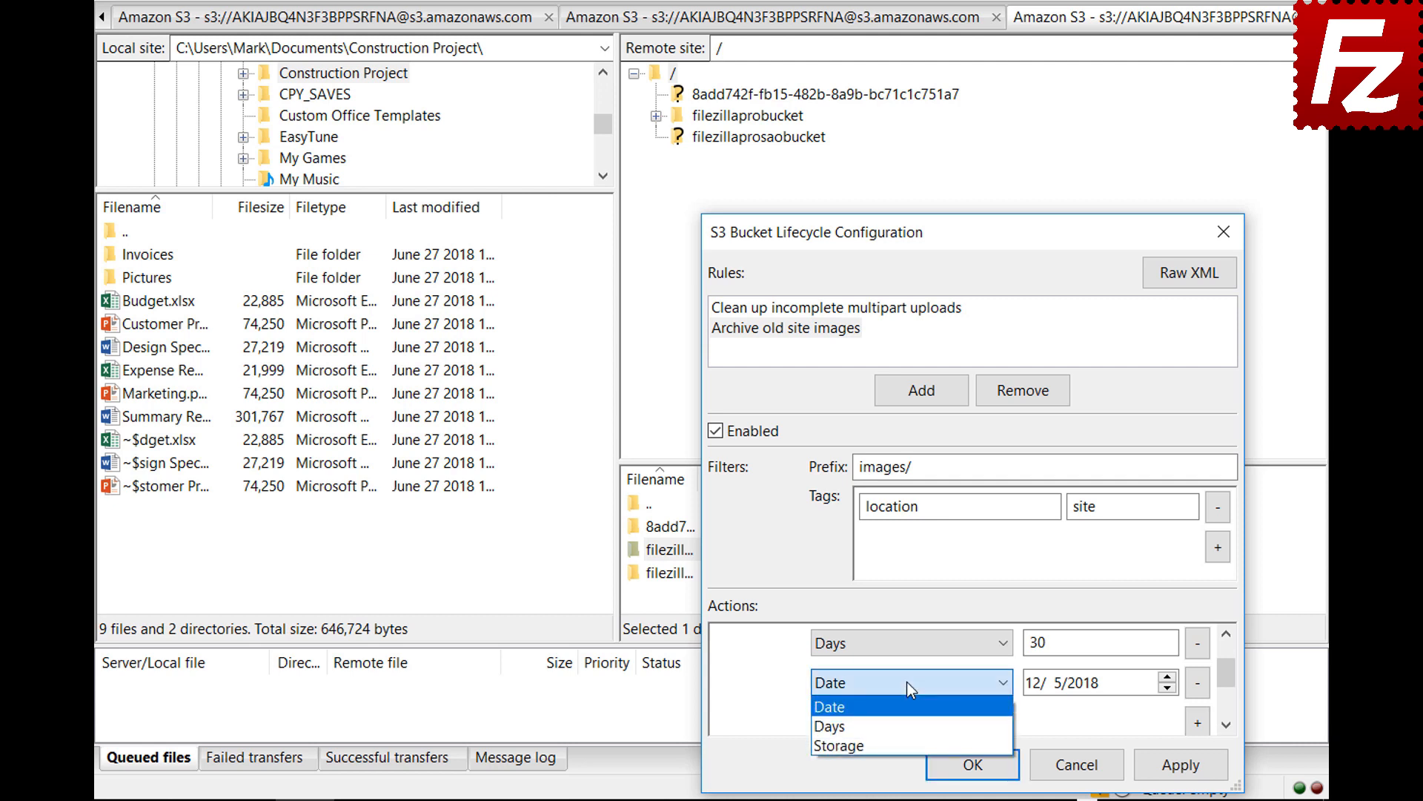
pyautogui.click(909, 737)
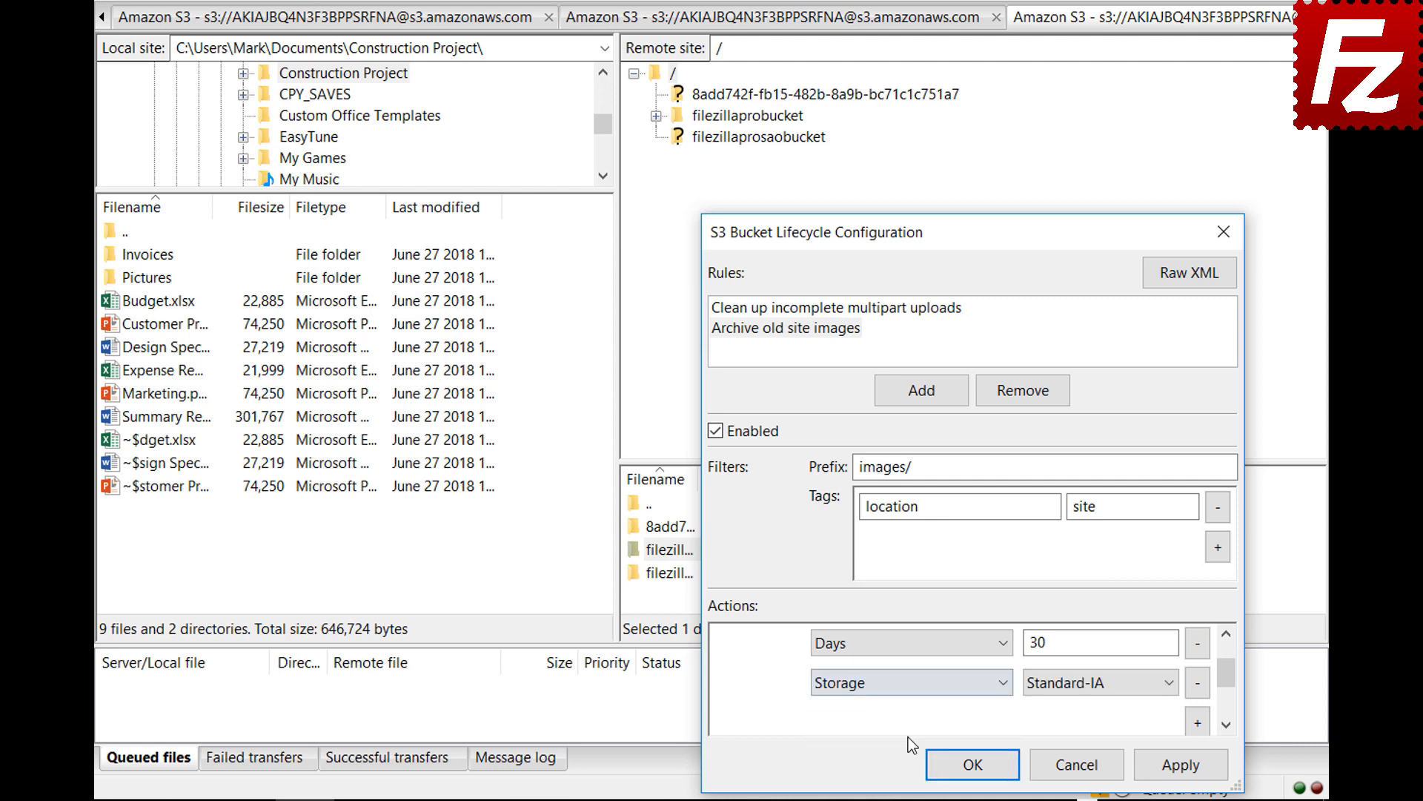
pyautogui.click(1069, 686)
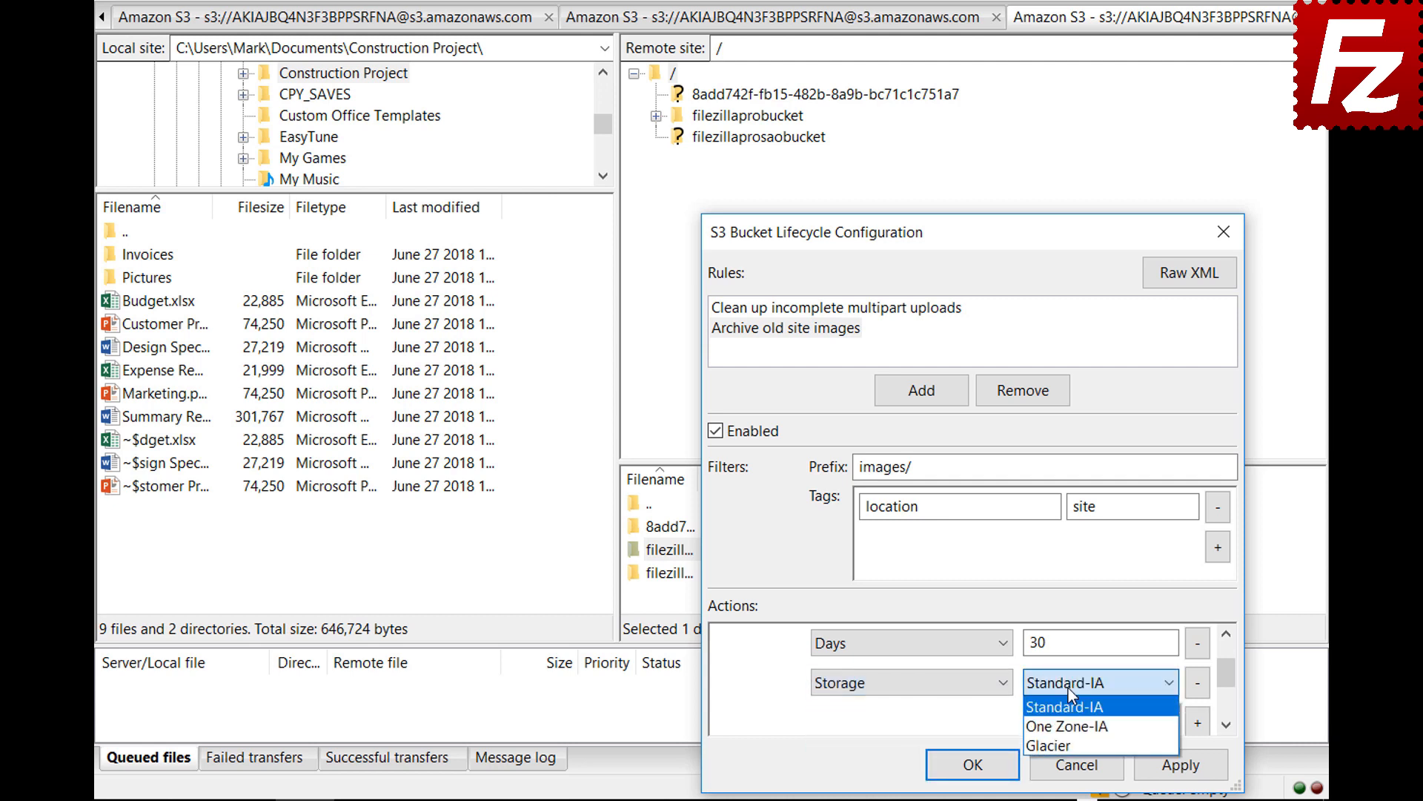
pyautogui.click(1070, 739)
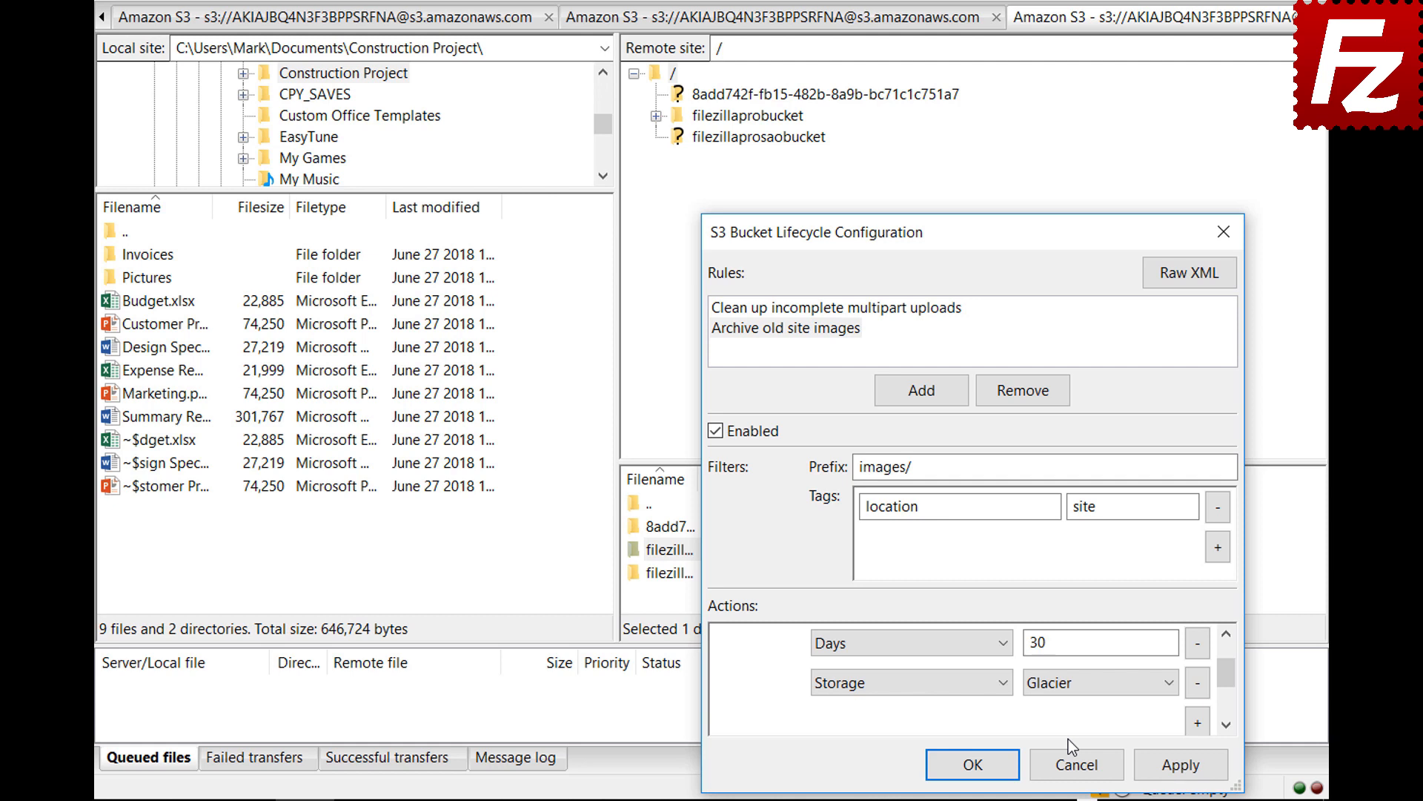
pyautogui.click(950, 763)
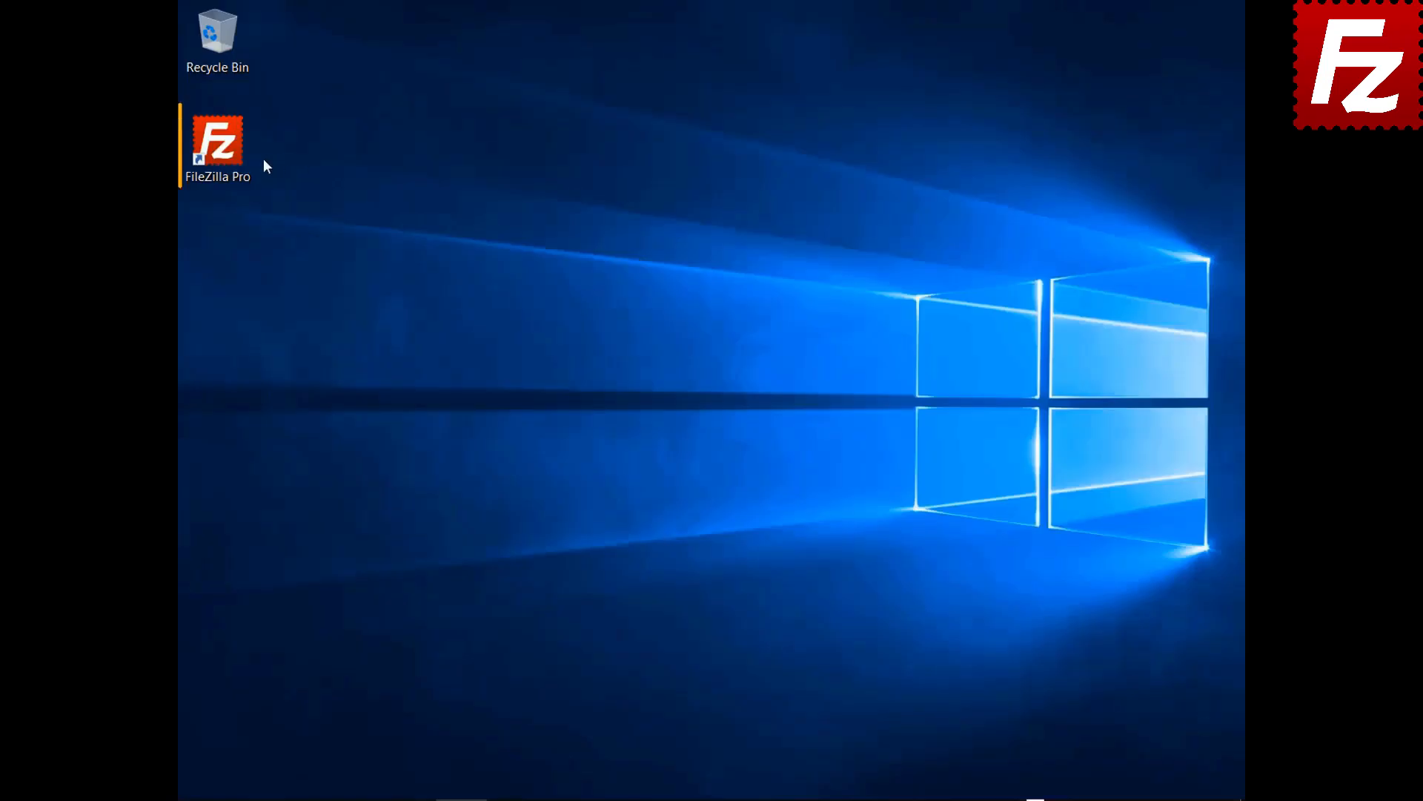
# Launch FileZilla Pro and create a Site Manager entry named 'Azure File Connection'.
pyautogui.doubleClick(230, 159)
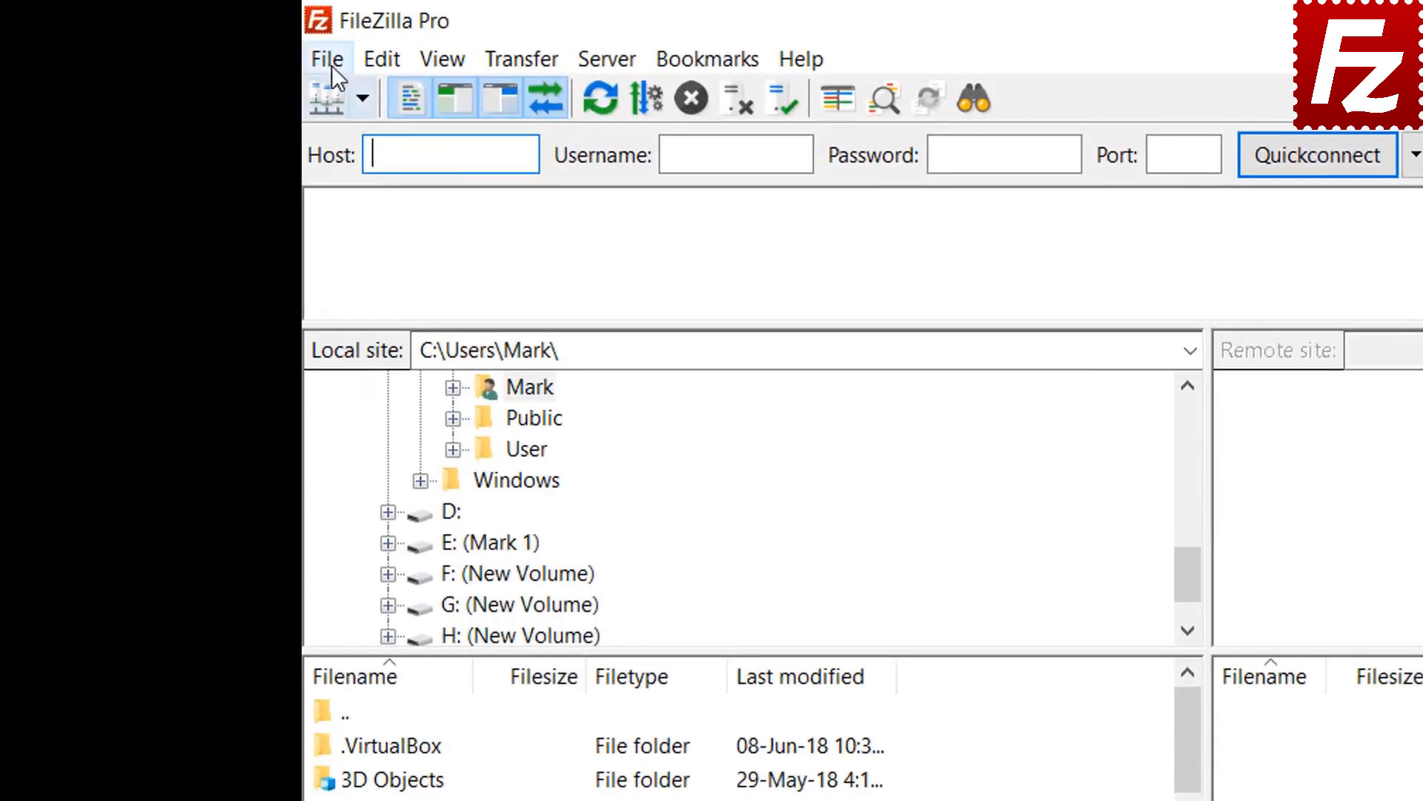
pyautogui.click(332, 62)
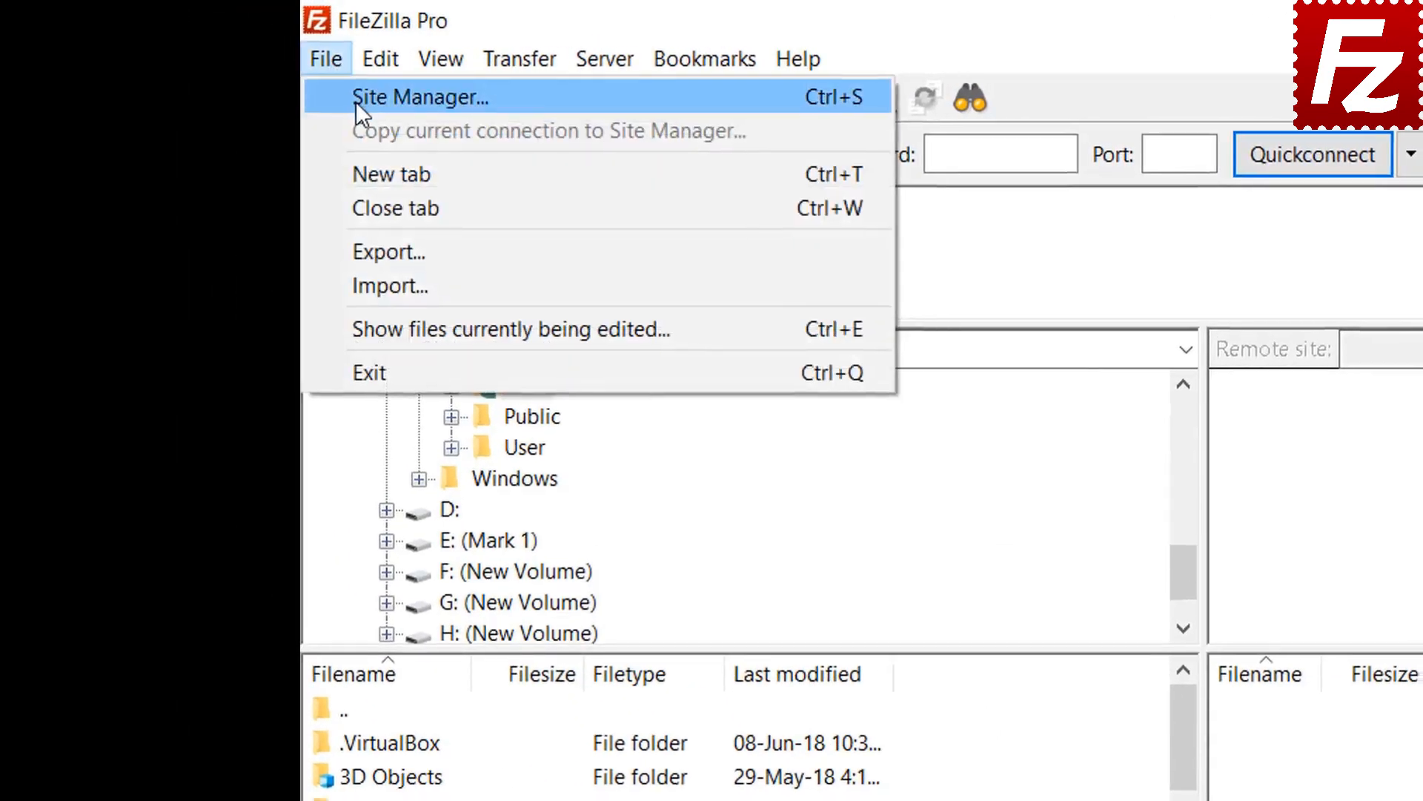
pyautogui.click(356, 101)
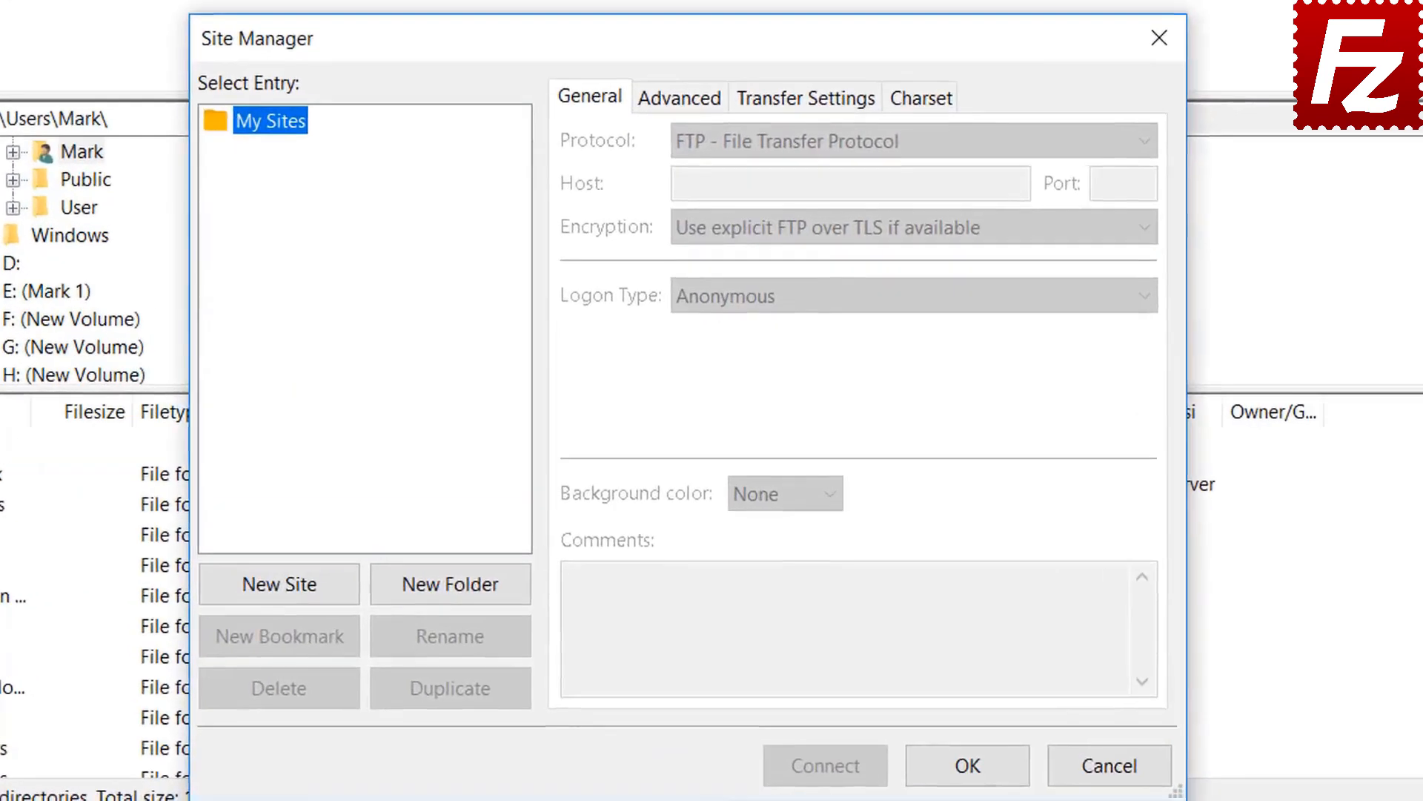
pyautogui.click(286, 593)
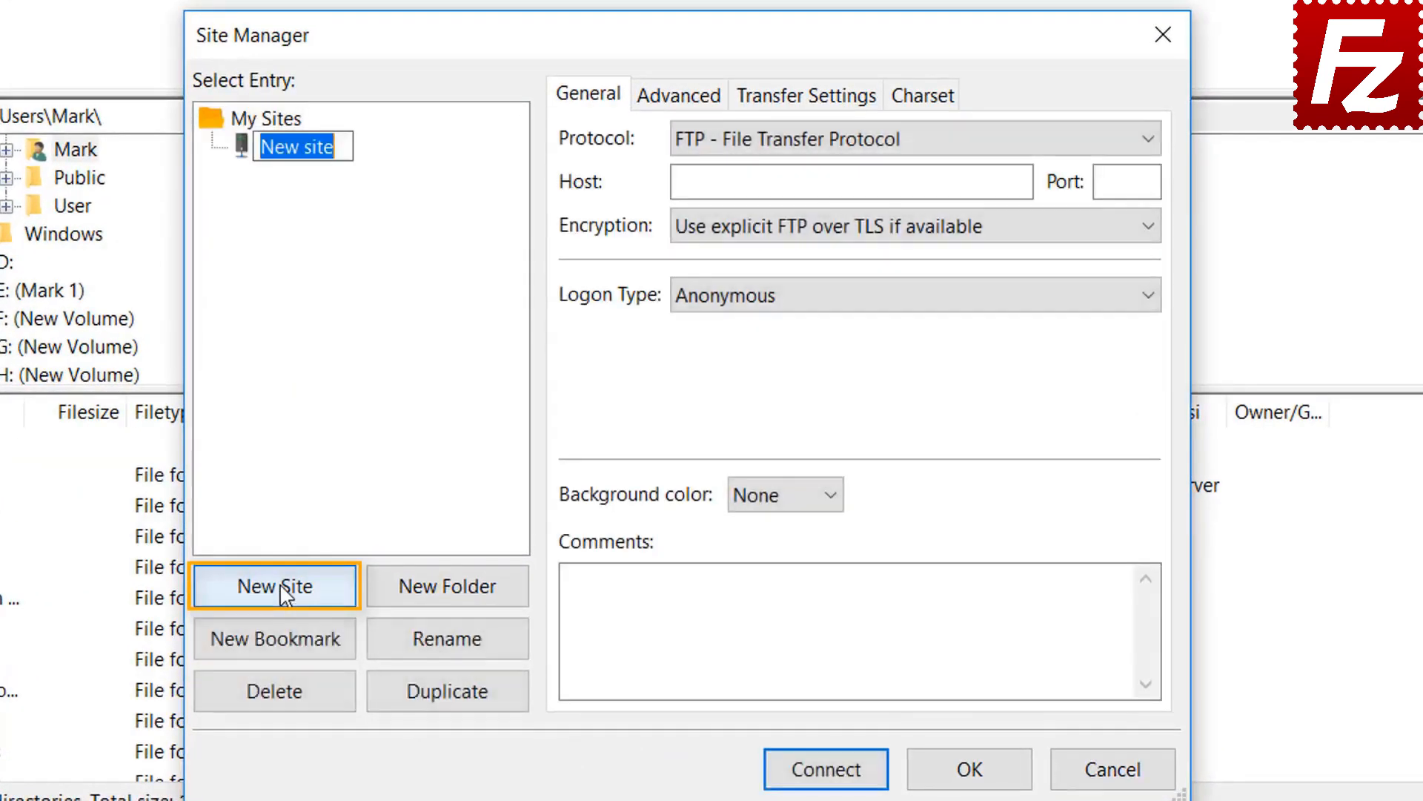
pyautogui.write('Azur')
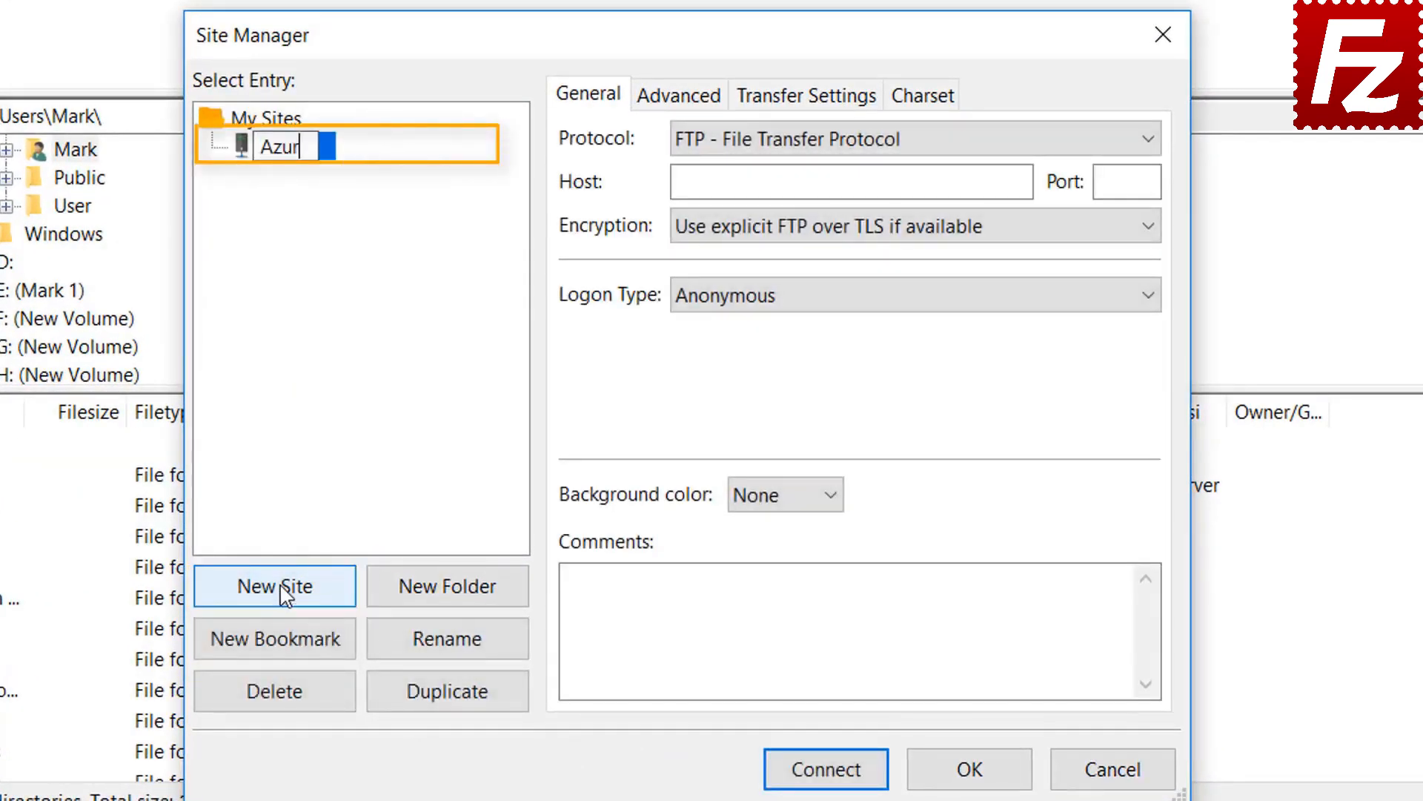
pyautogui.write('e File ')
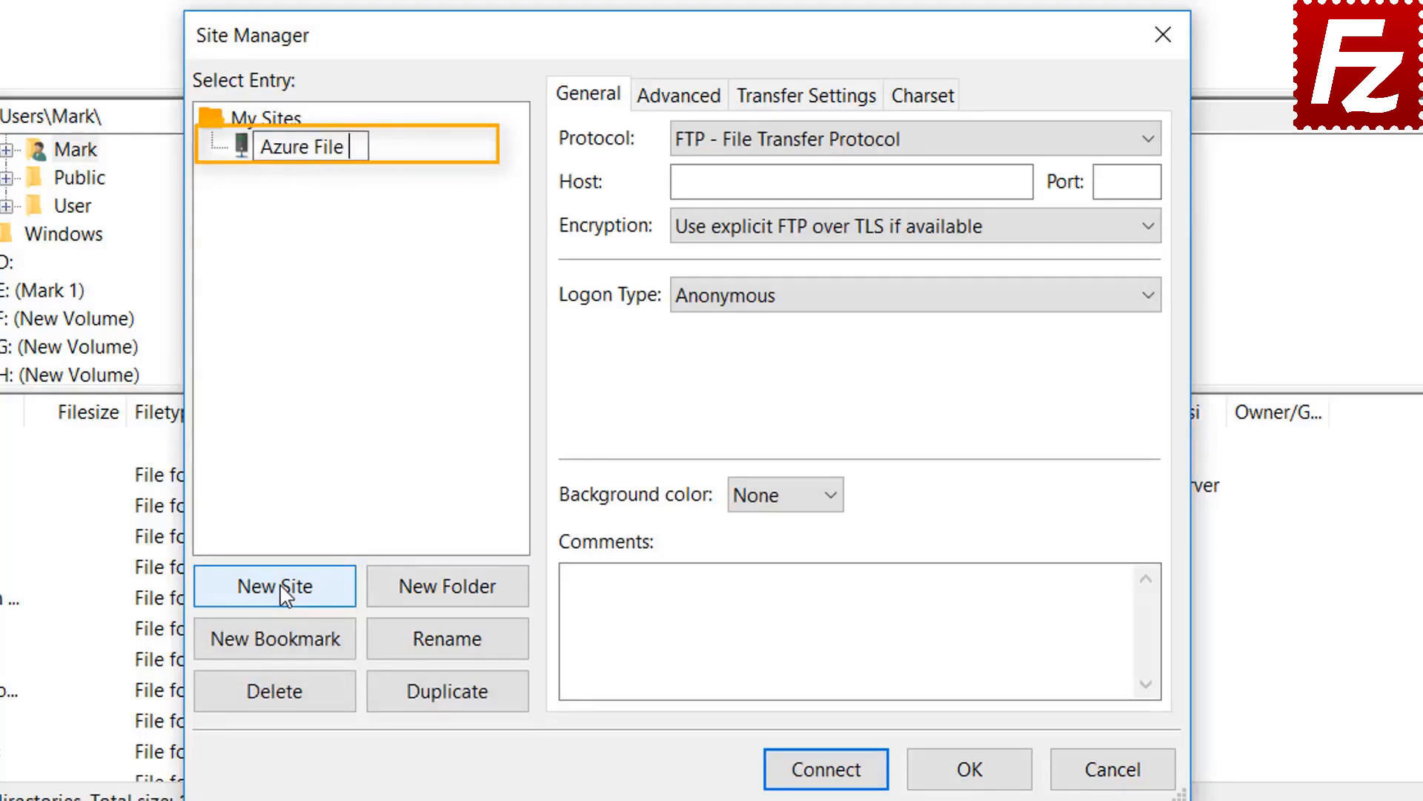
pyautogui.write('Connection')
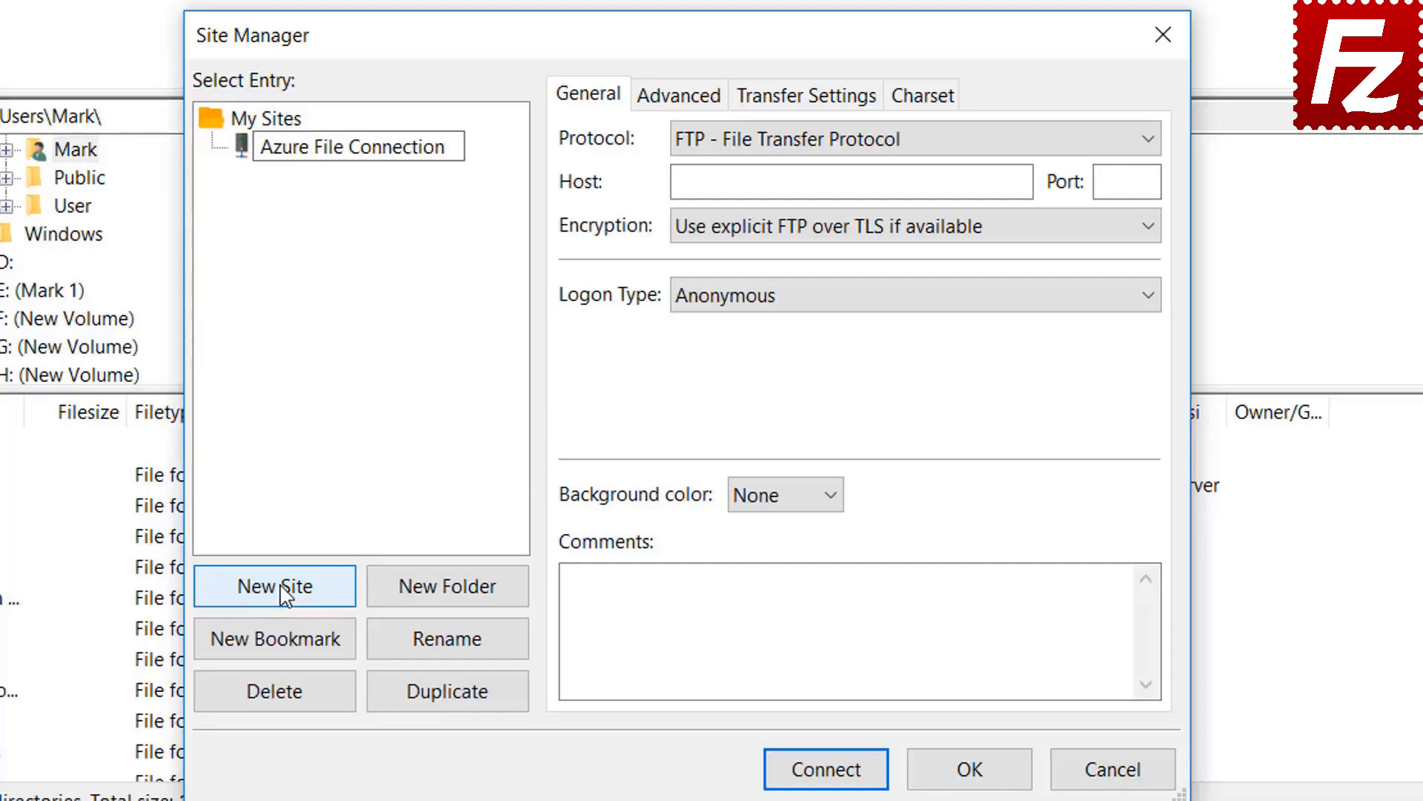
pyautogui.press('Return')
# Set protocol to Microsoft Azure File Storage Service and paste the storage account name and access key.
pyautogui.click(912, 144)
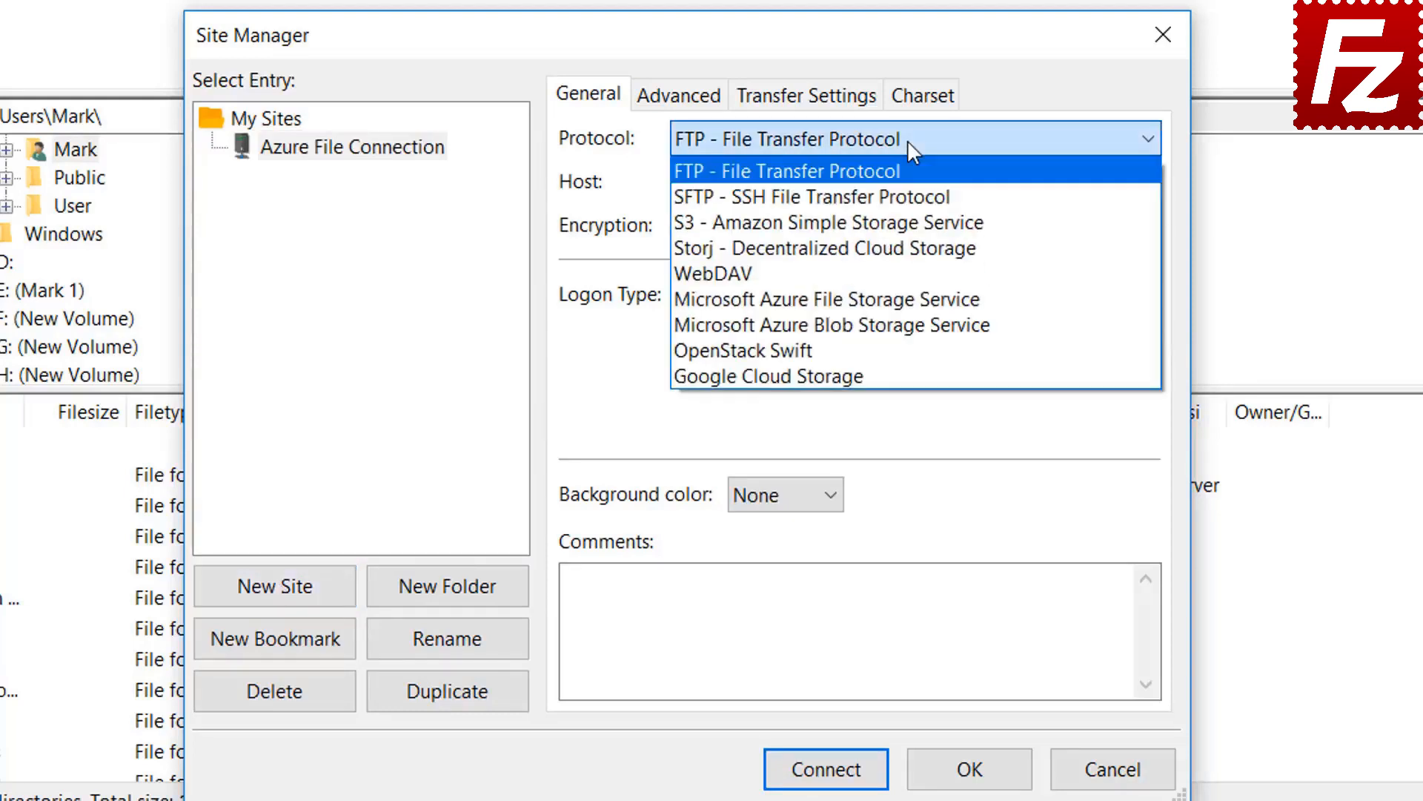
pyautogui.click(909, 301)
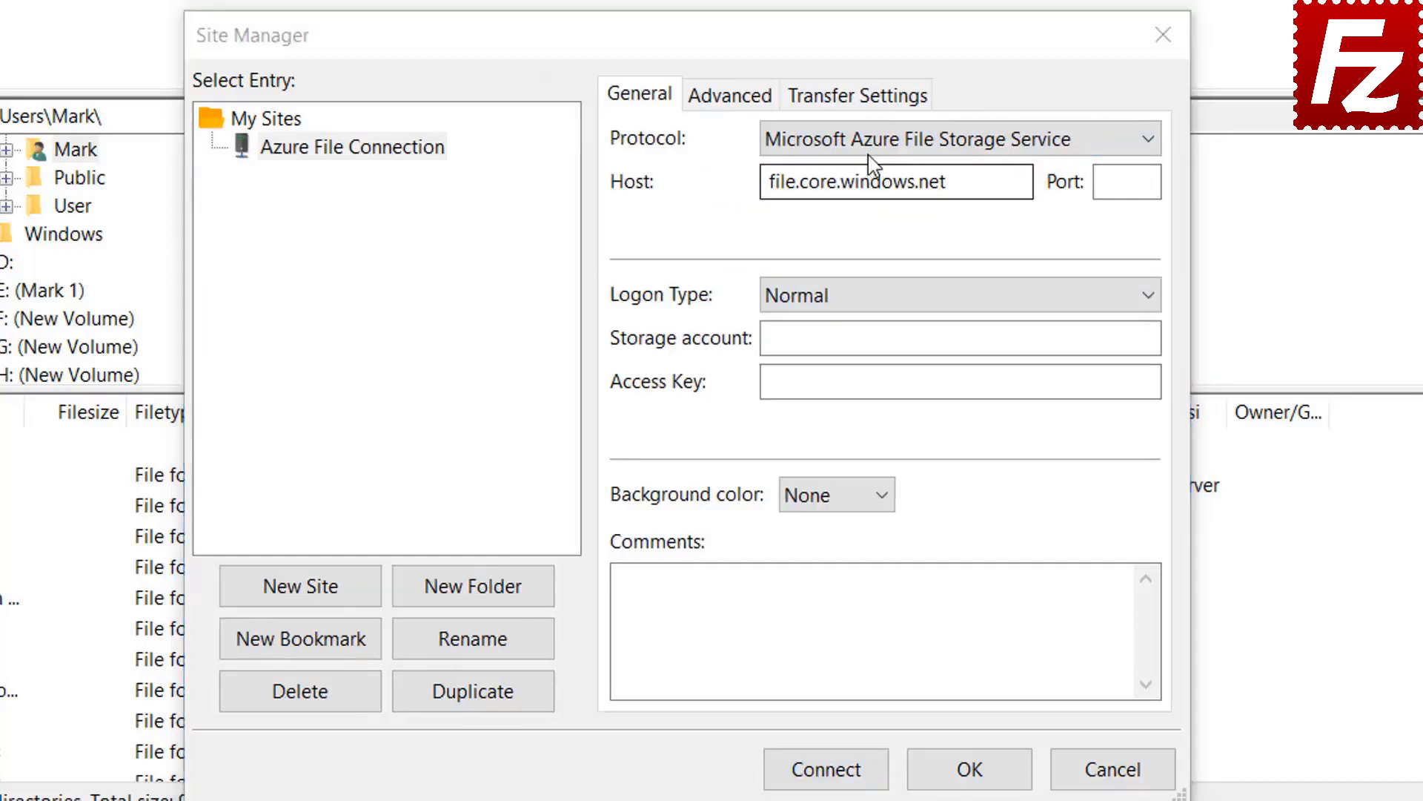
pyautogui.click(872, 148)
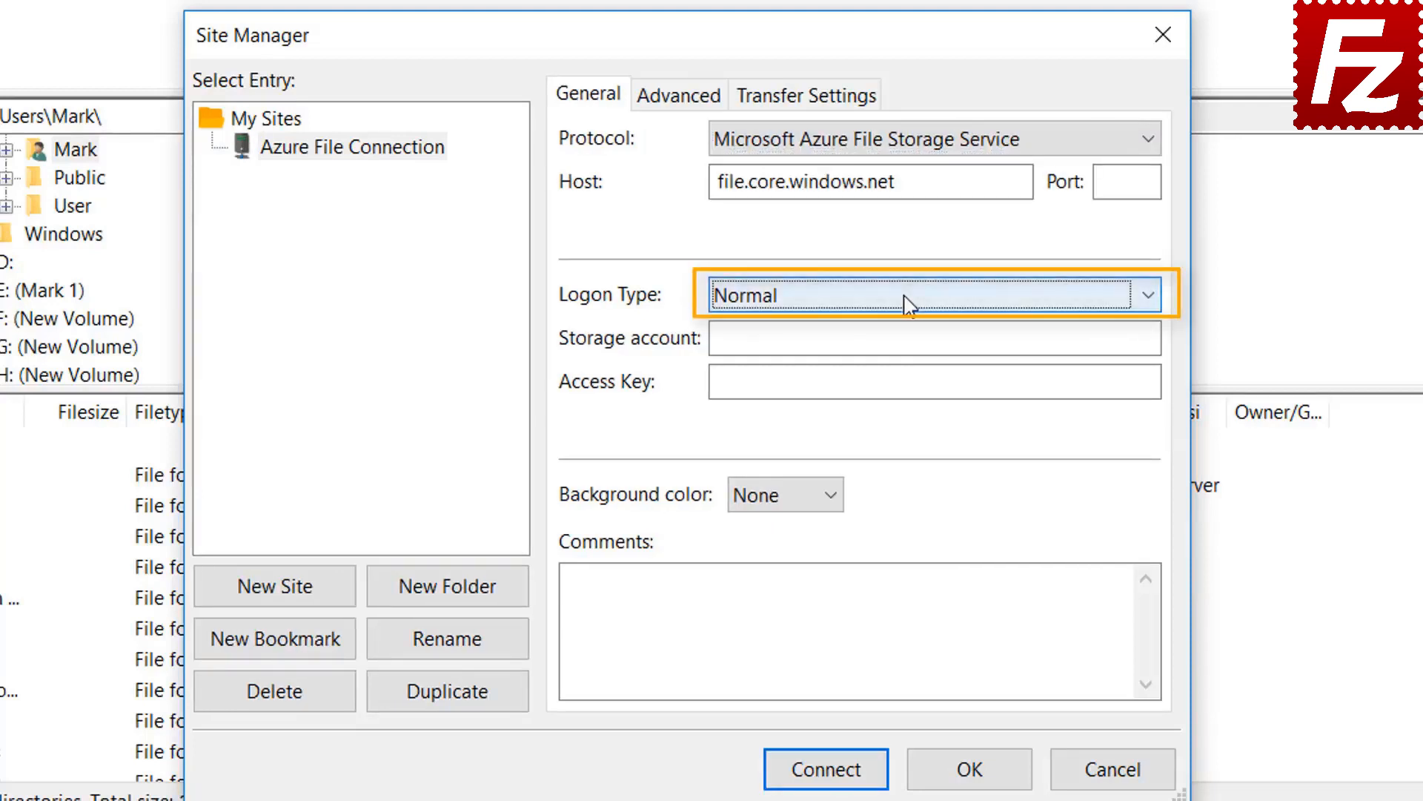
pyautogui.click(888, 339)
pyautogui.hotkey('ctrl', 'v')
pyautogui.click(782, 386)
pyautogui.hotkey('ctrl', 'v')
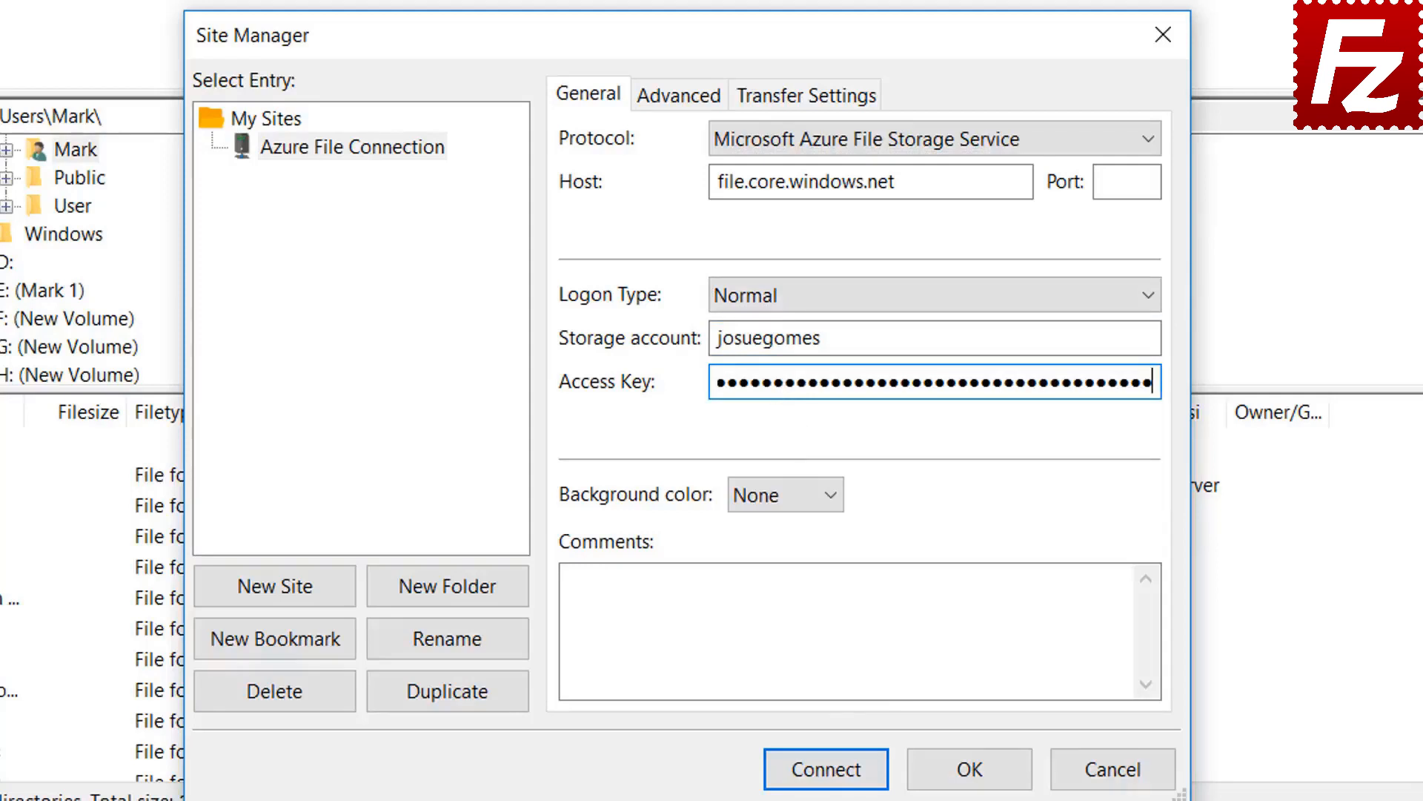
# Connect and accept the server certificate with Always trust enabled.
pyautogui.click(828, 785)
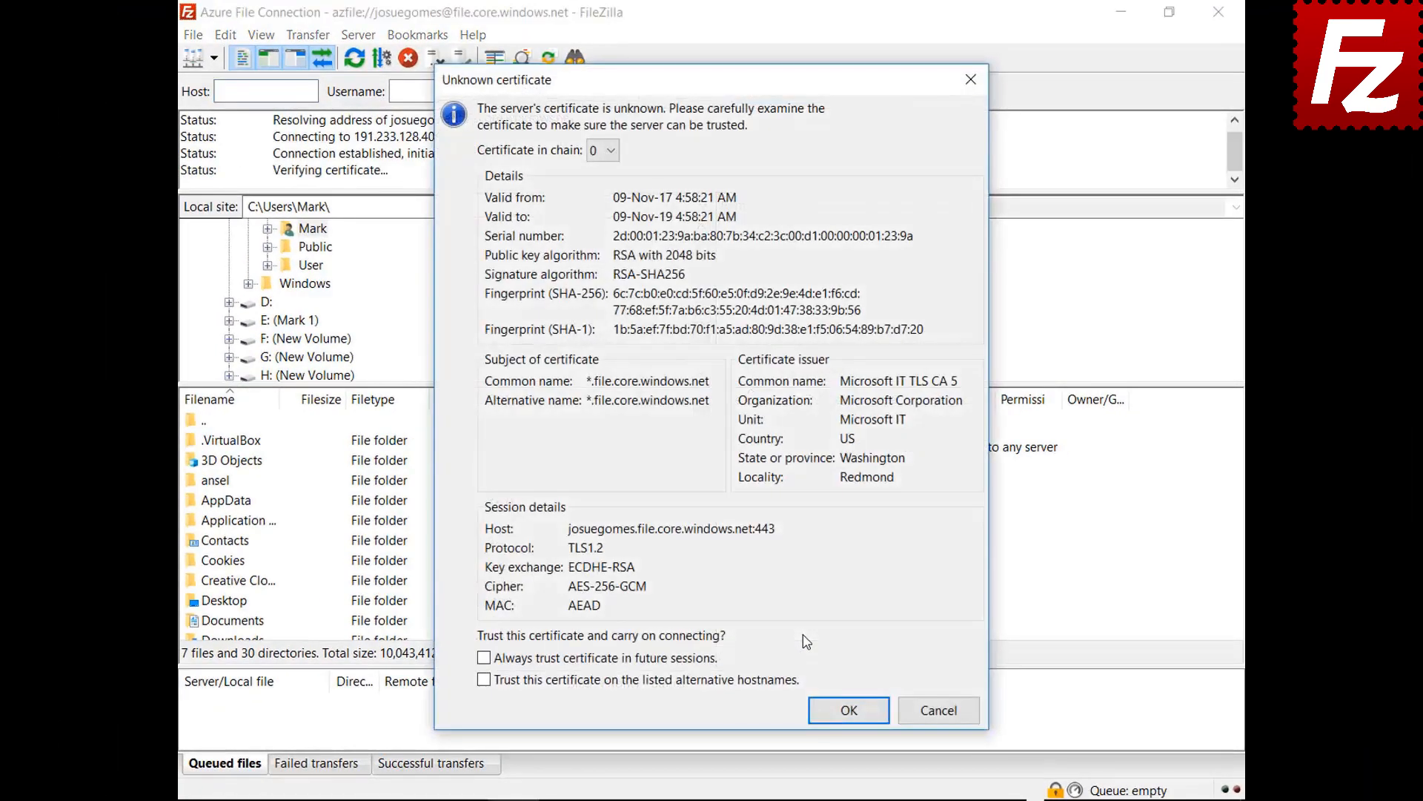
pyautogui.click(697, 661)
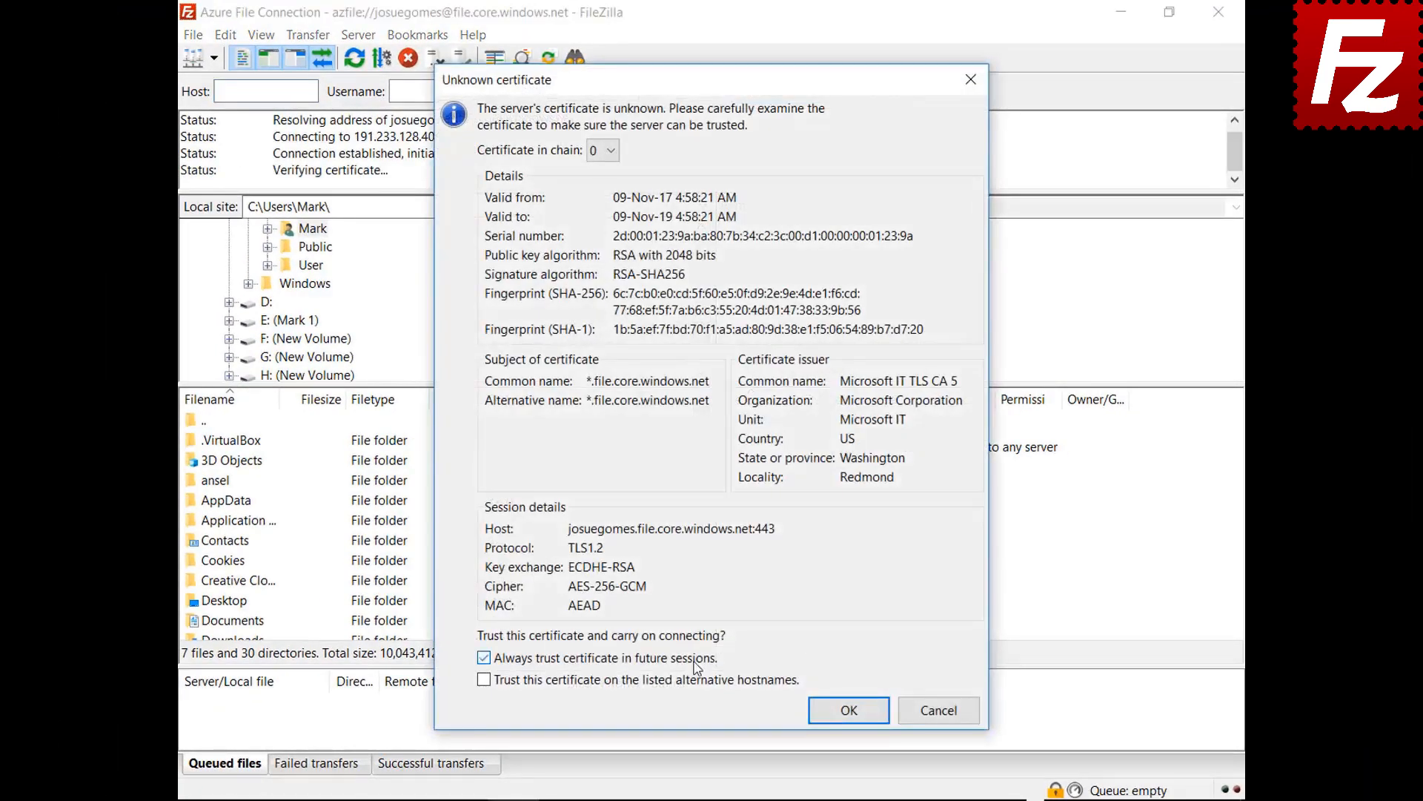
pyautogui.click(838, 713)
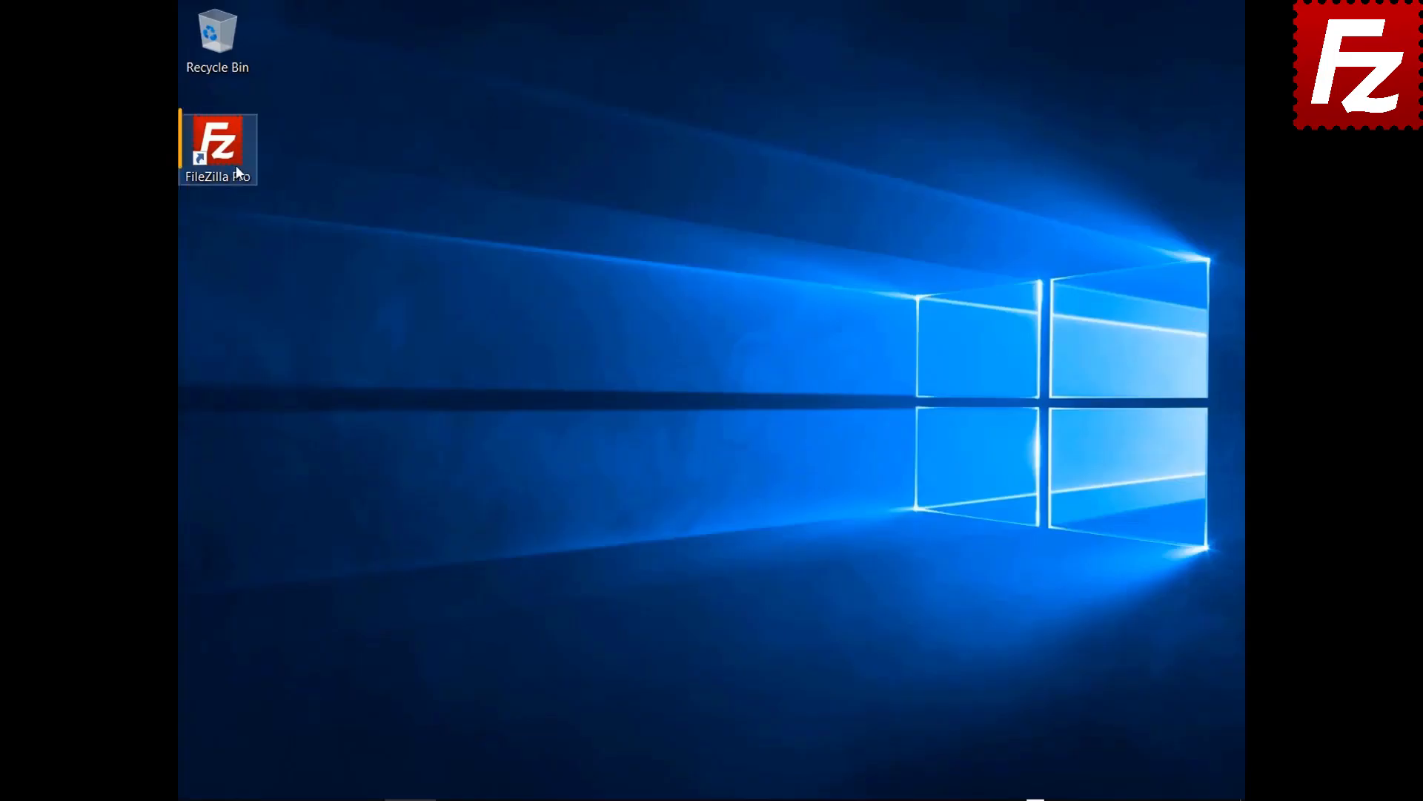
# Launch FileZilla Pro again from its desktop shortcut.
pyautogui.doubleClick(226, 163)
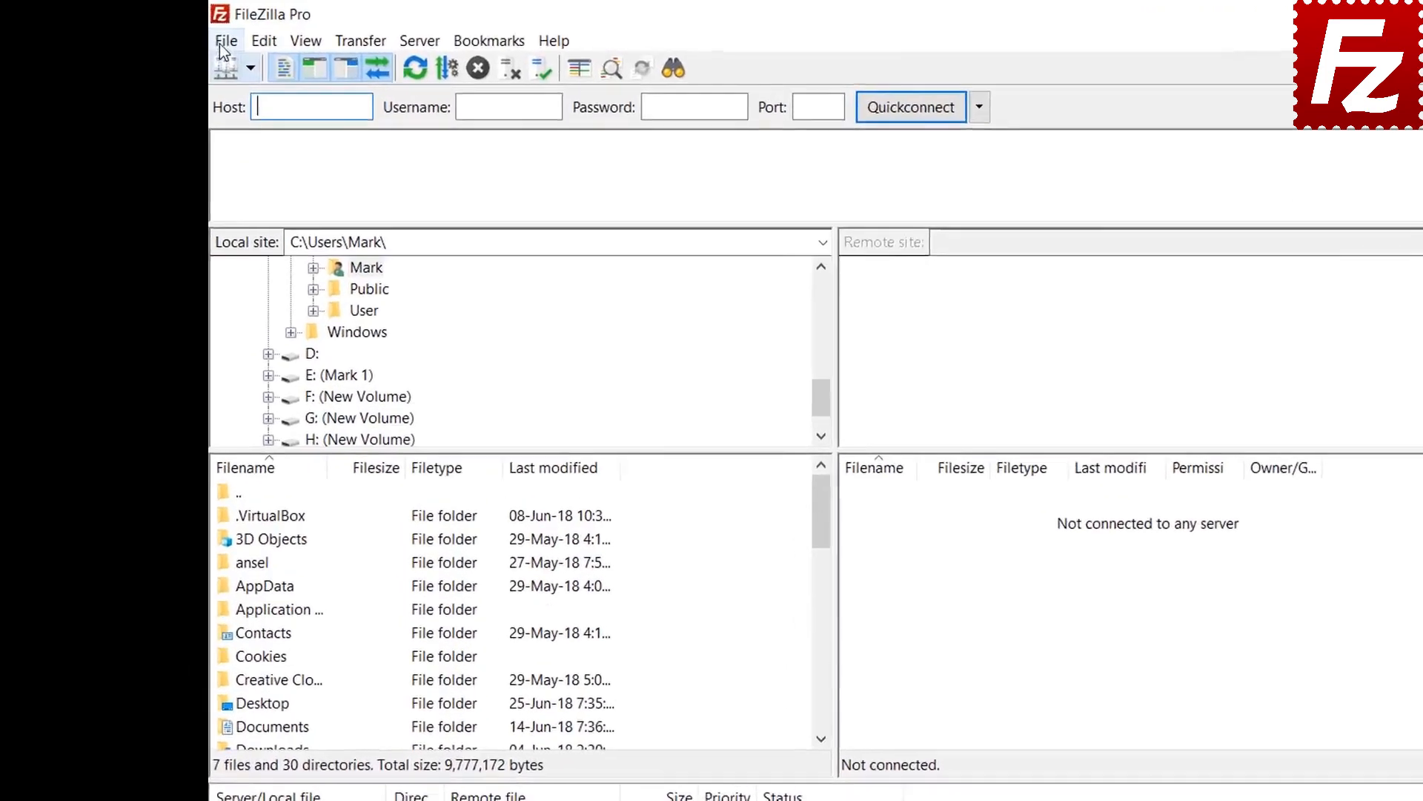
# Add a new Site Manager entry named 'Google Cloud Connection'.
pyautogui.click(193, 35)
pyautogui.click(362, 111)
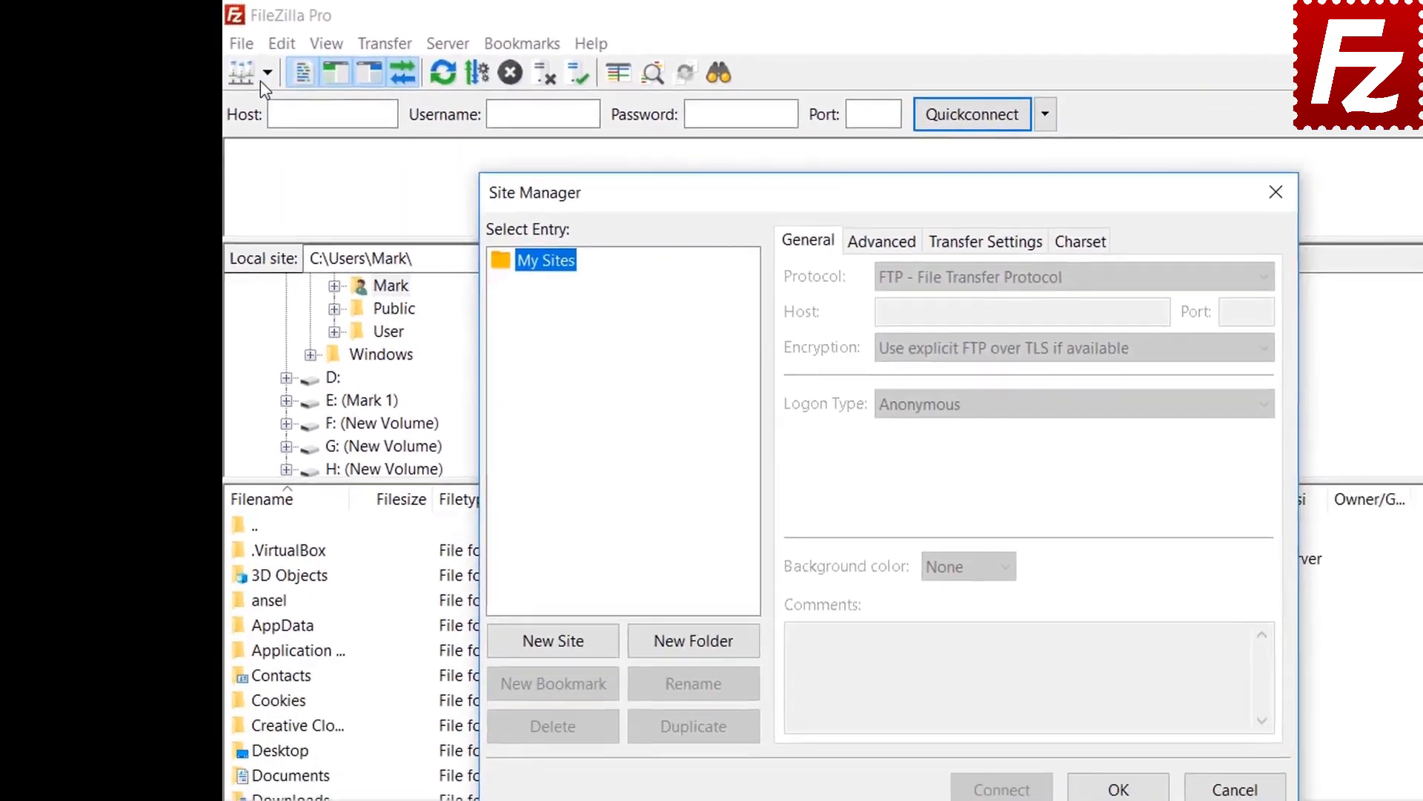
pyautogui.click(555, 627)
pyautogui.write('Google ')
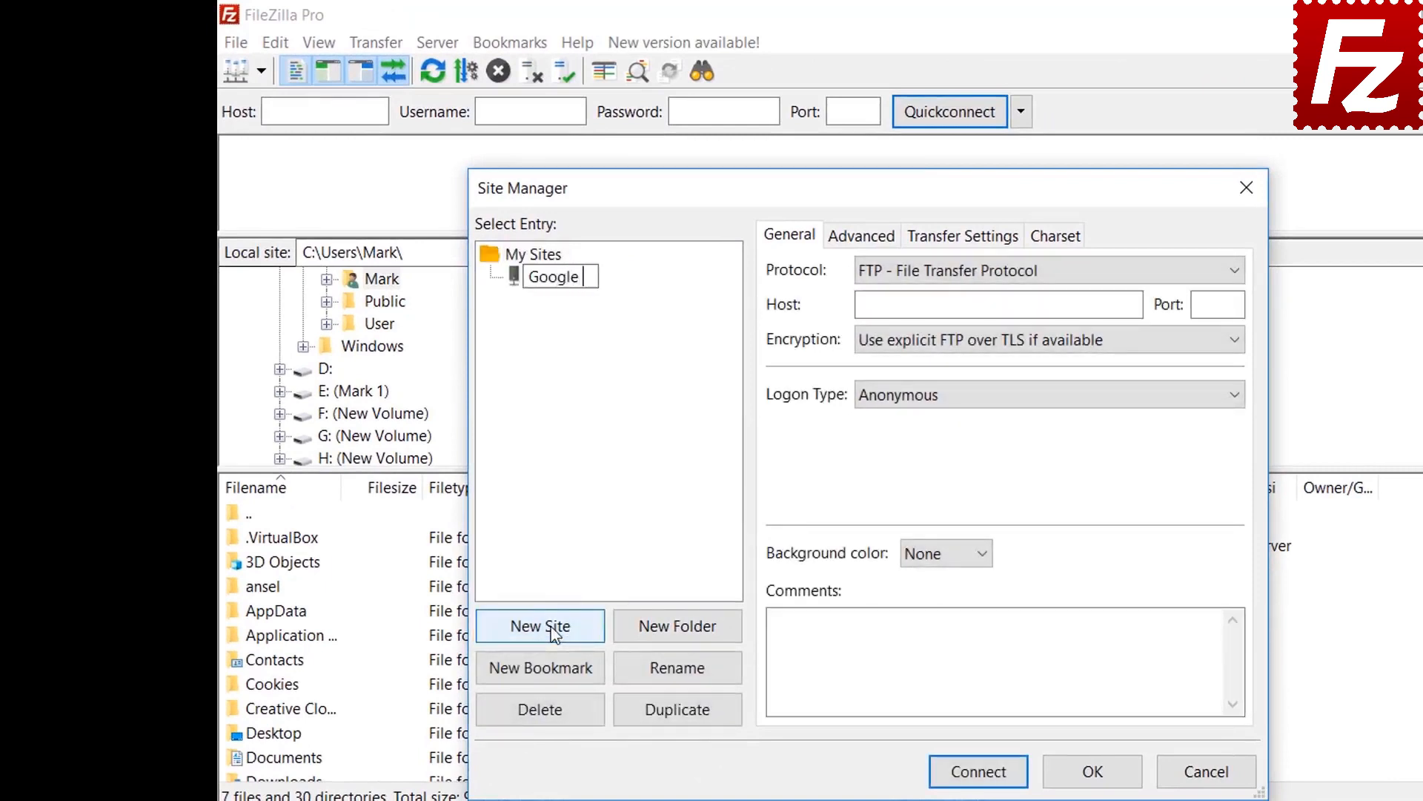
pyautogui.write('Cloud Connection')
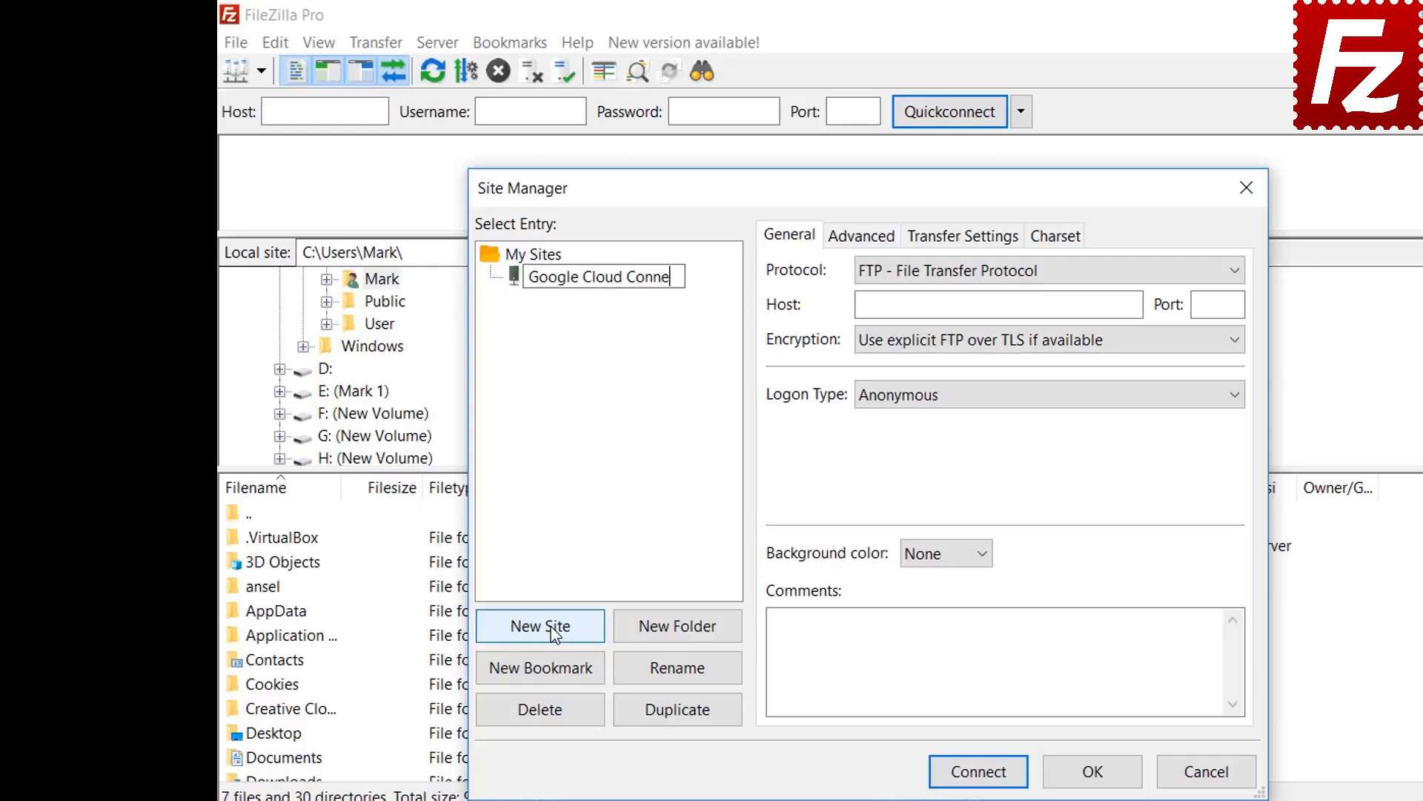
pyautogui.press('Return')
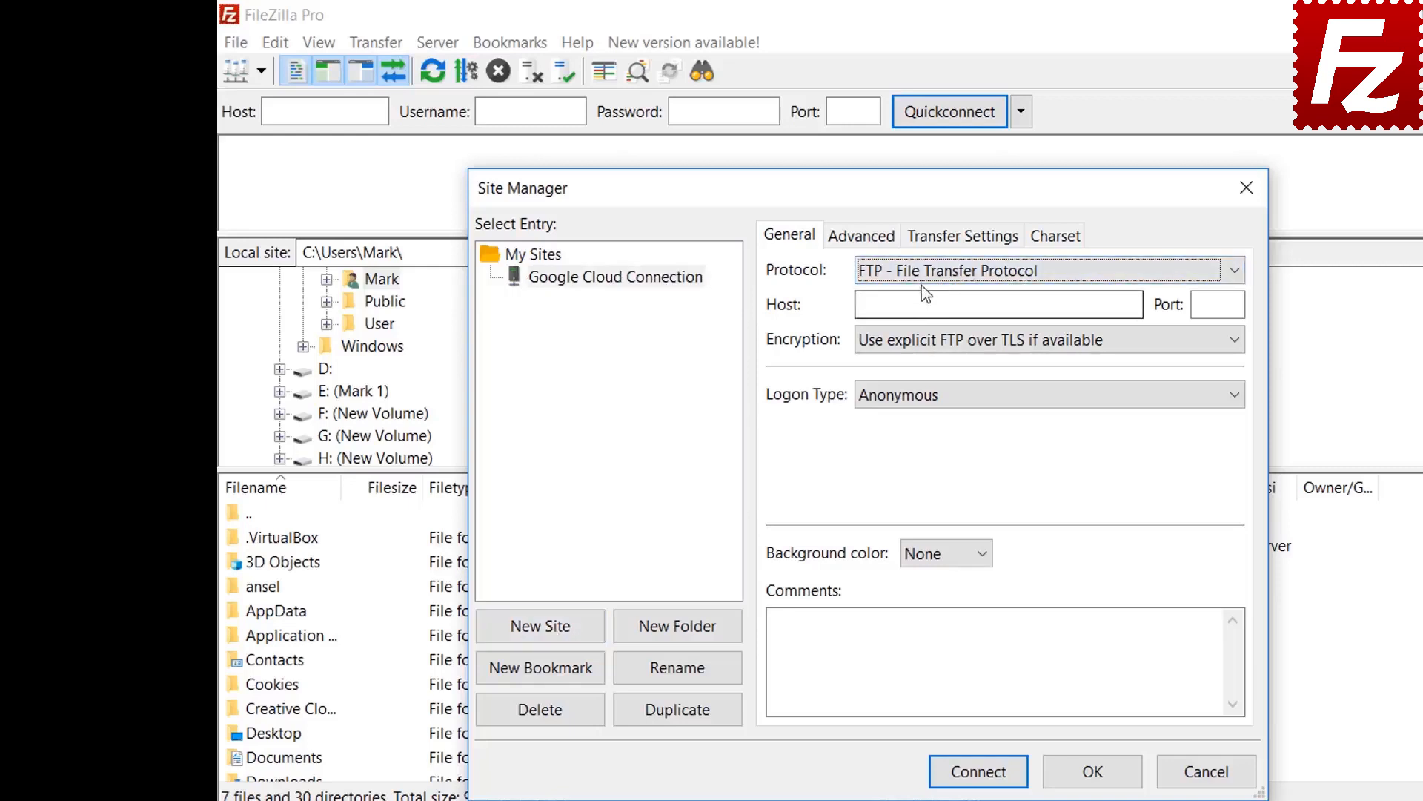
# Set the protocol to Google Cloud Storage, project ID 'filezilla-pro', and enter the account e-mail.
pyautogui.click(923, 277)
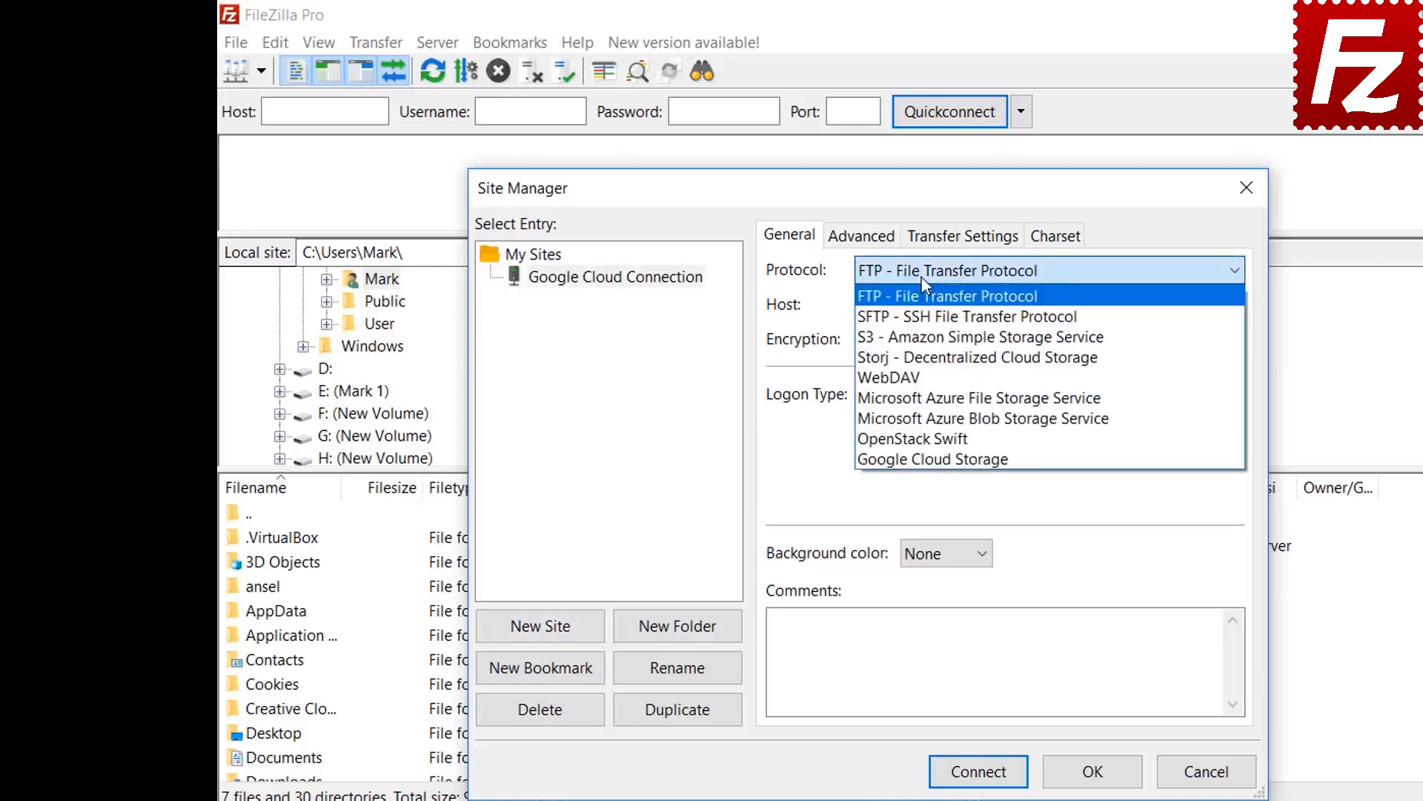
pyautogui.click(912, 459)
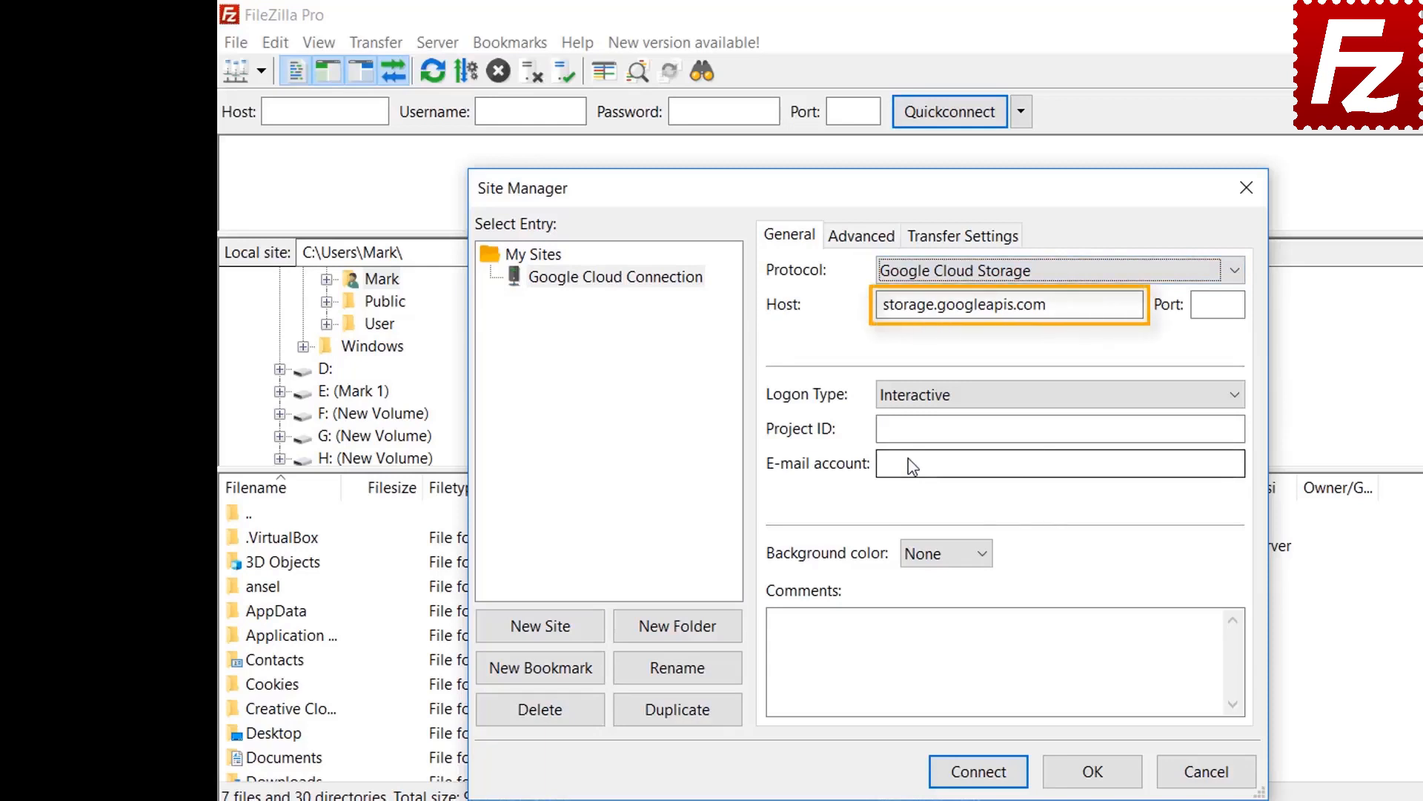
pyautogui.write('filez')
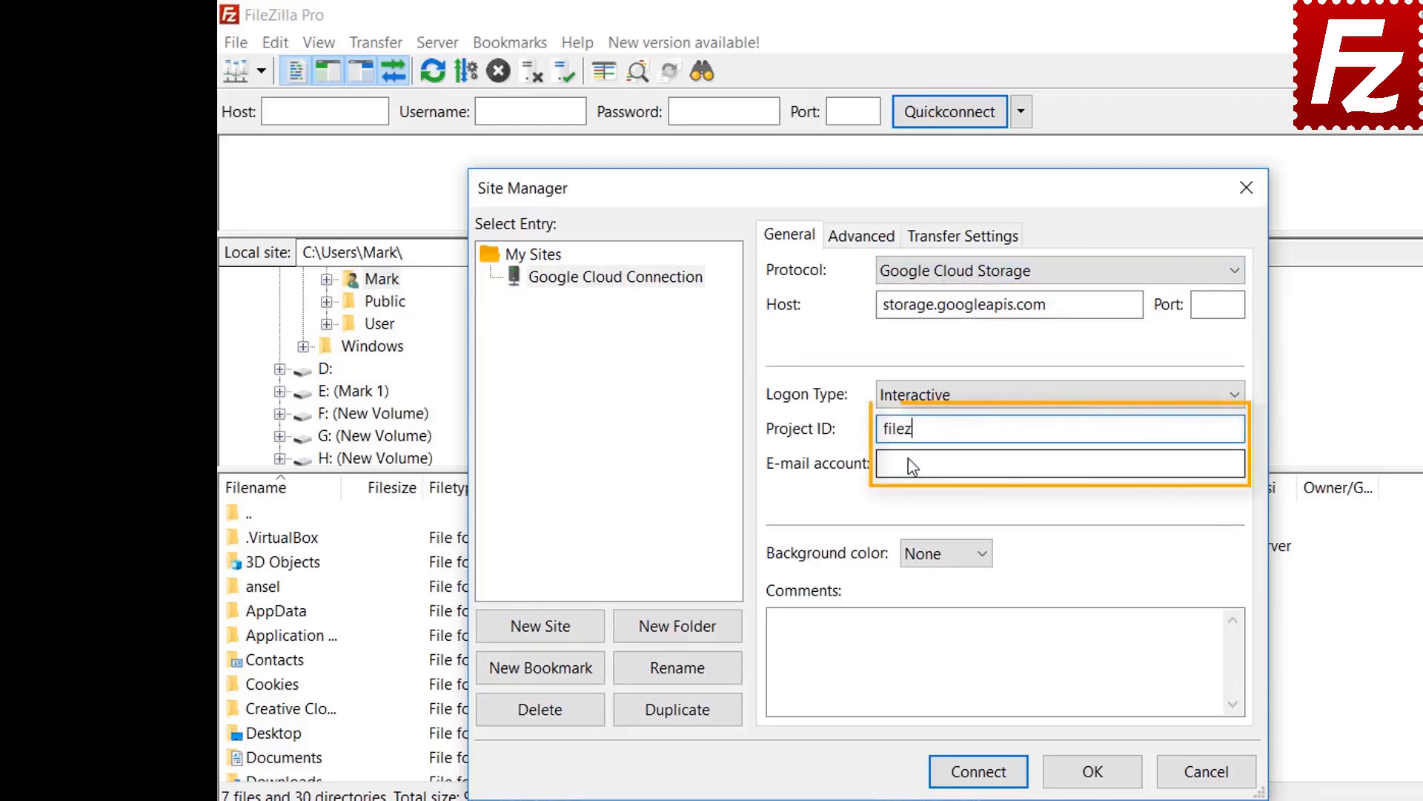
pyautogui.write('illa-pro')
pyautogui.click(913, 466)
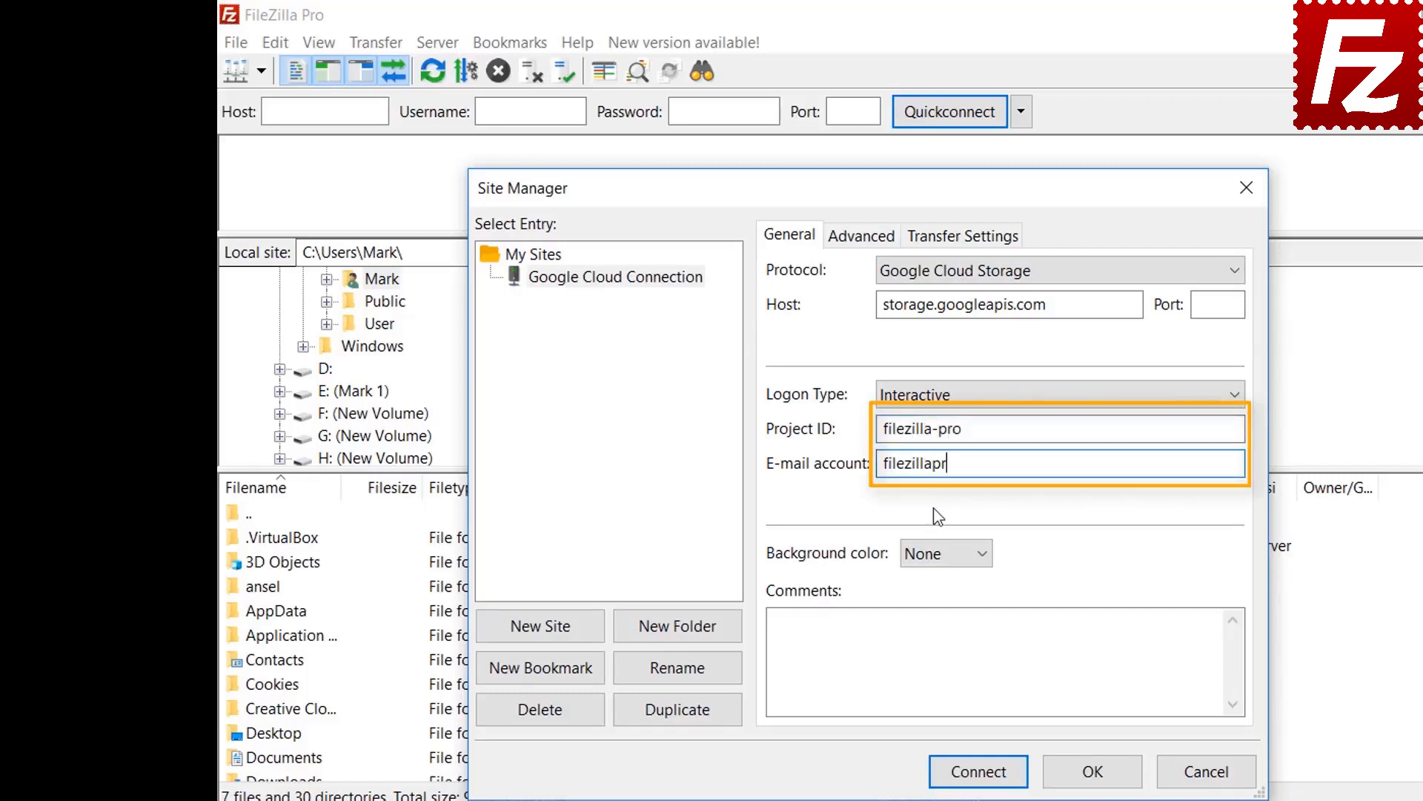
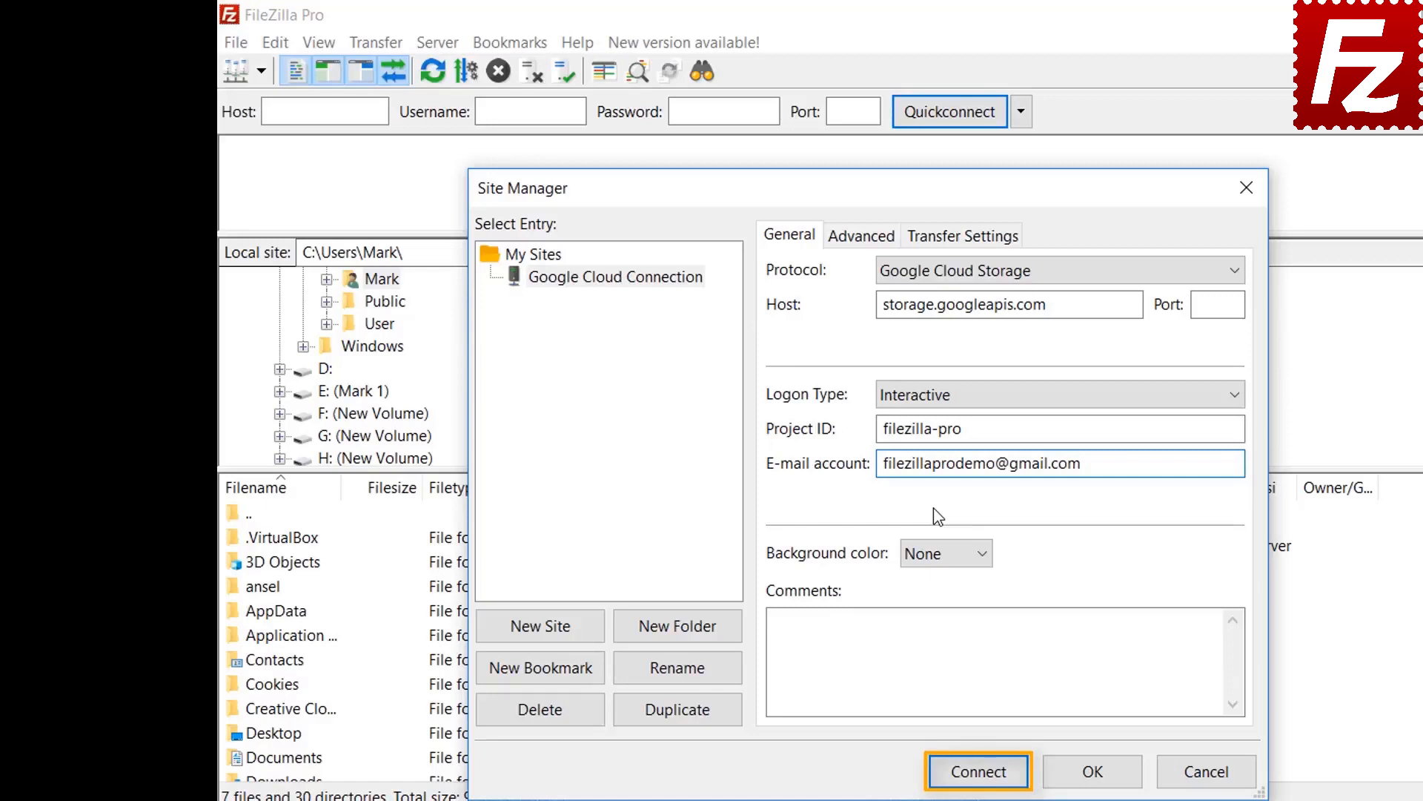
# Connect, sign in with the demo account's e-mail and password, and allow Cloud Storage access.
pyautogui.click(980, 771)
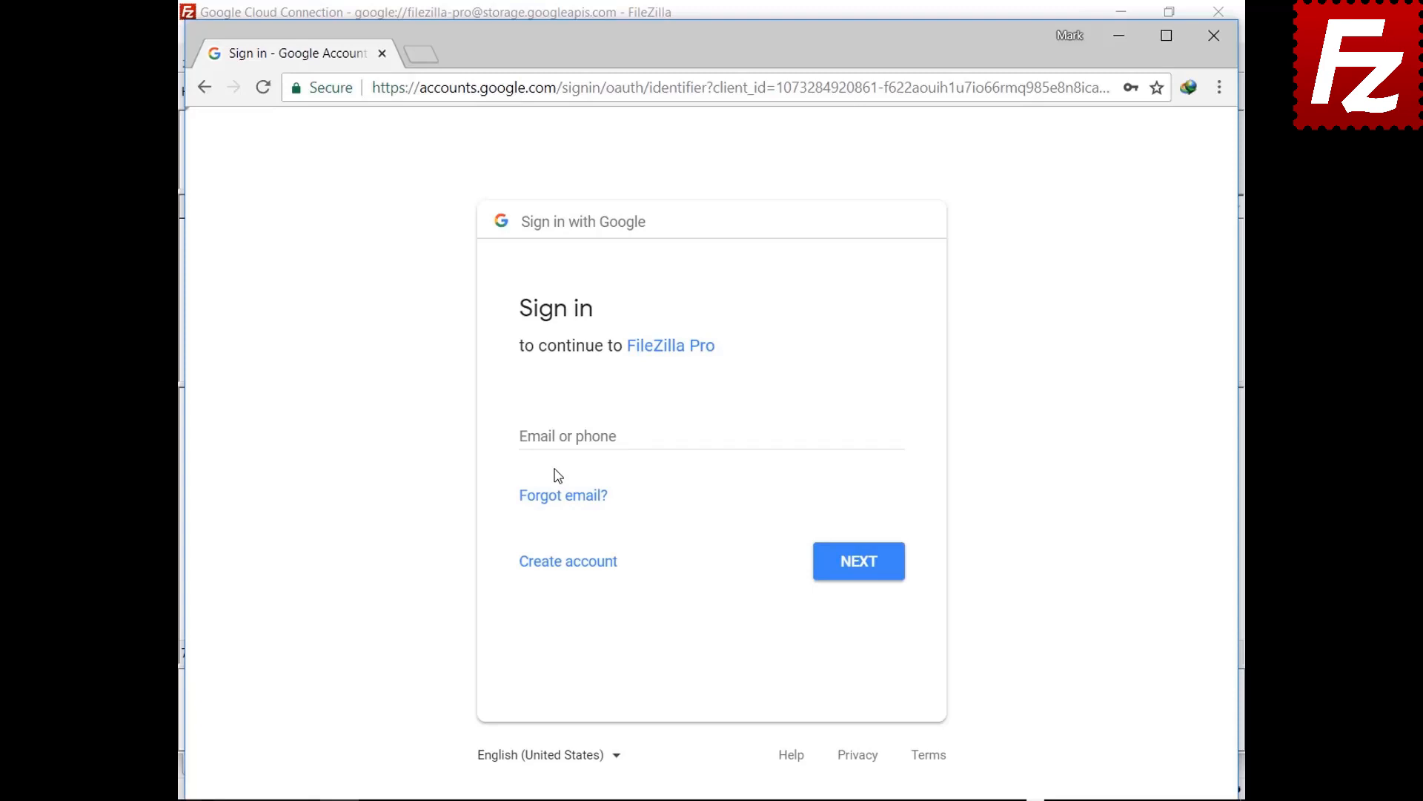
pyautogui.click(562, 436)
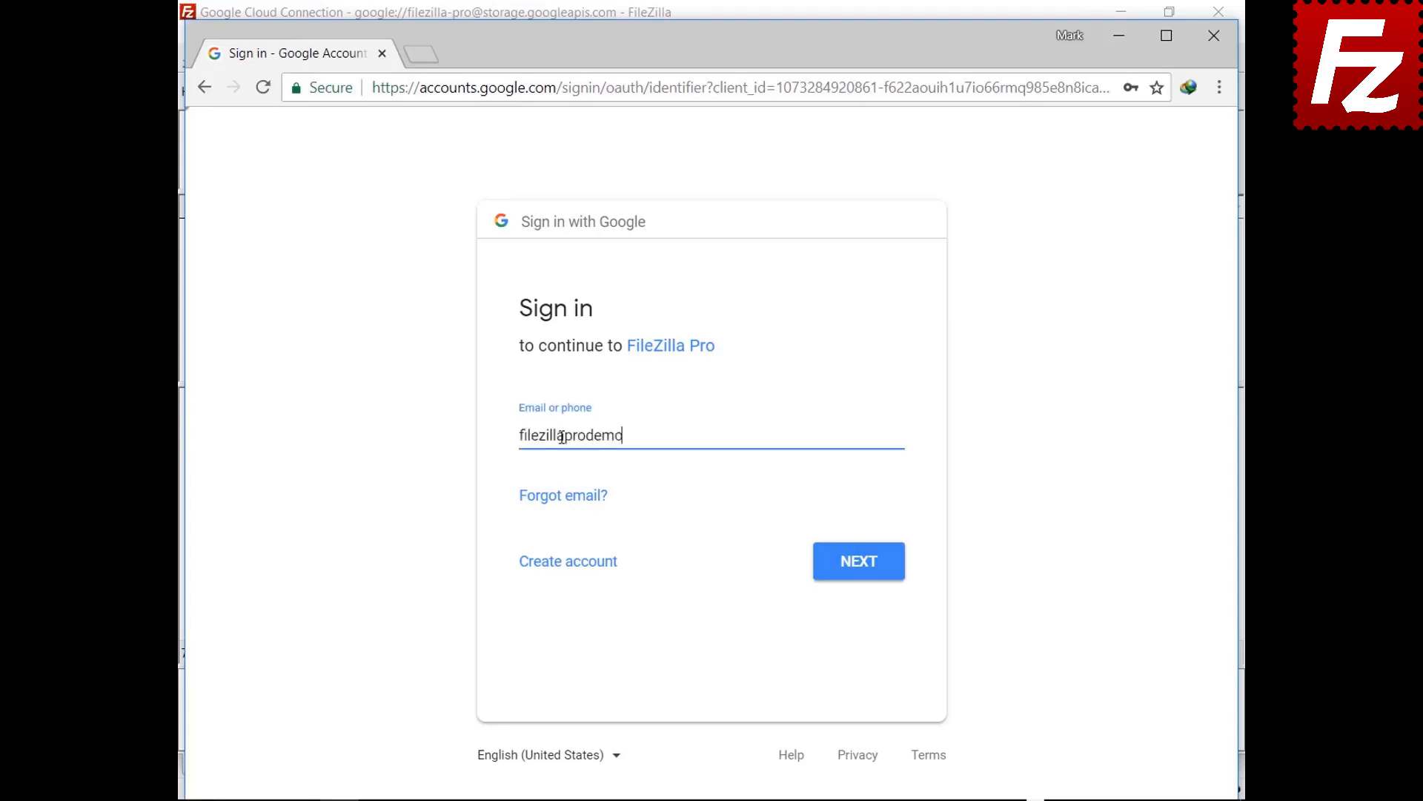
pyautogui.click(858, 567)
pyautogui.hotkey('ctrl', 'v')
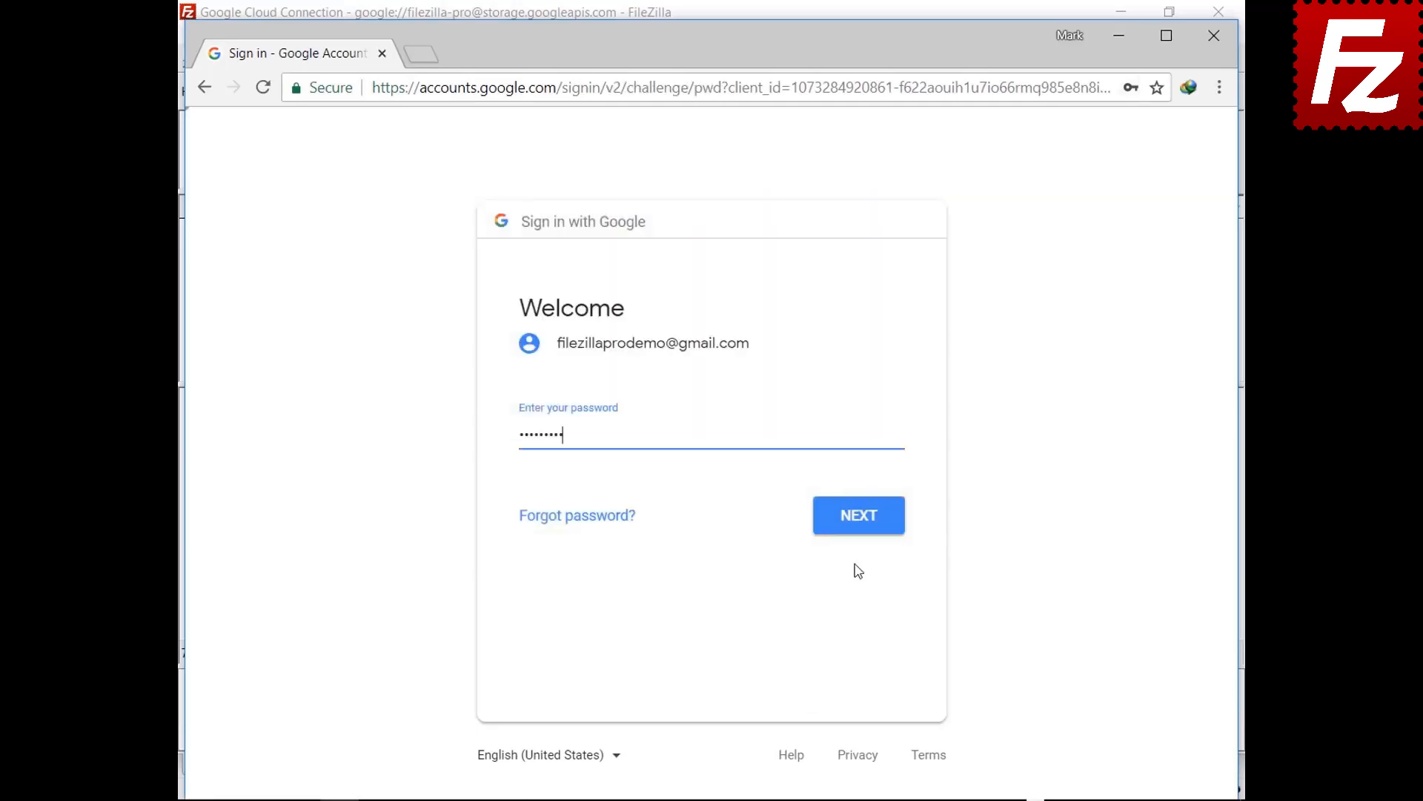
pyautogui.click(861, 531)
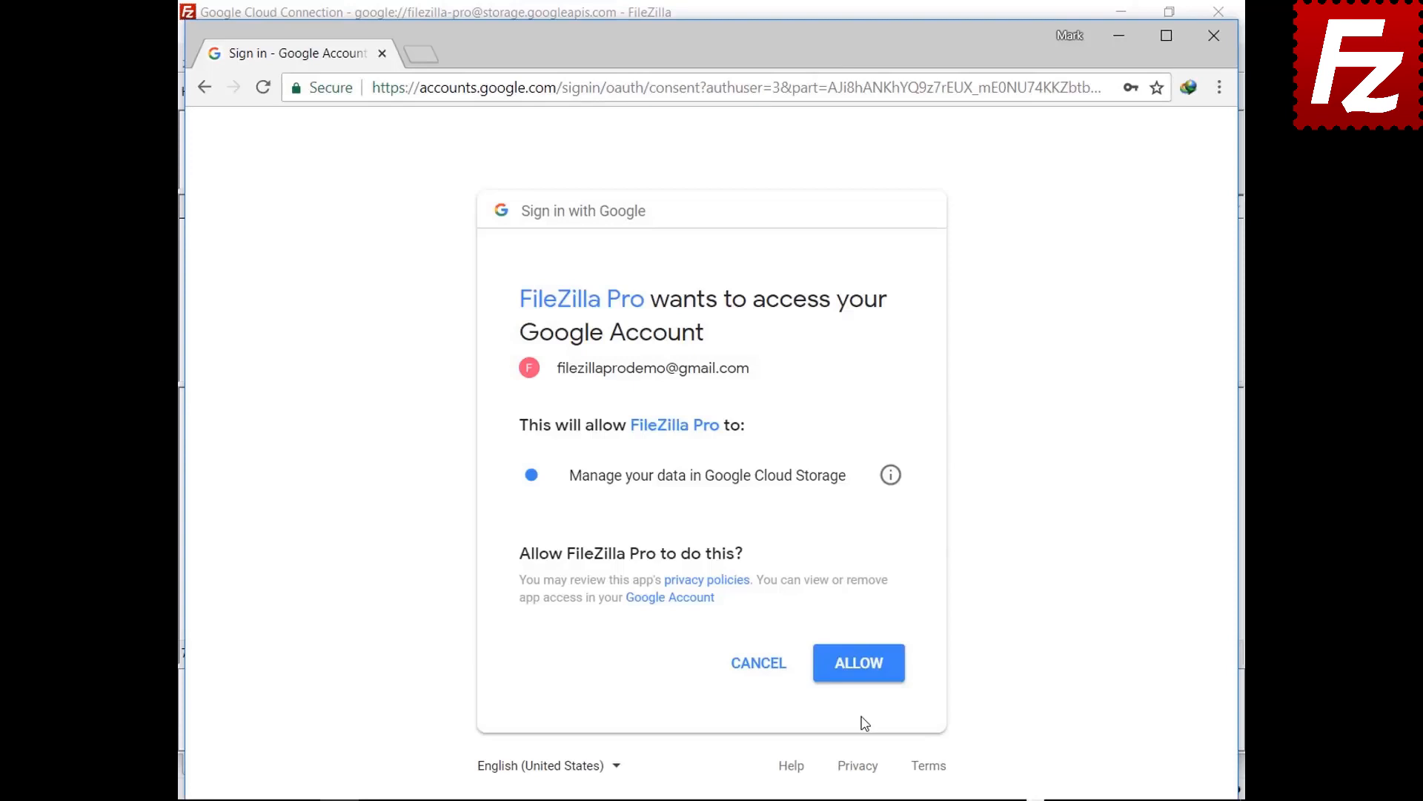
pyautogui.click(859, 674)
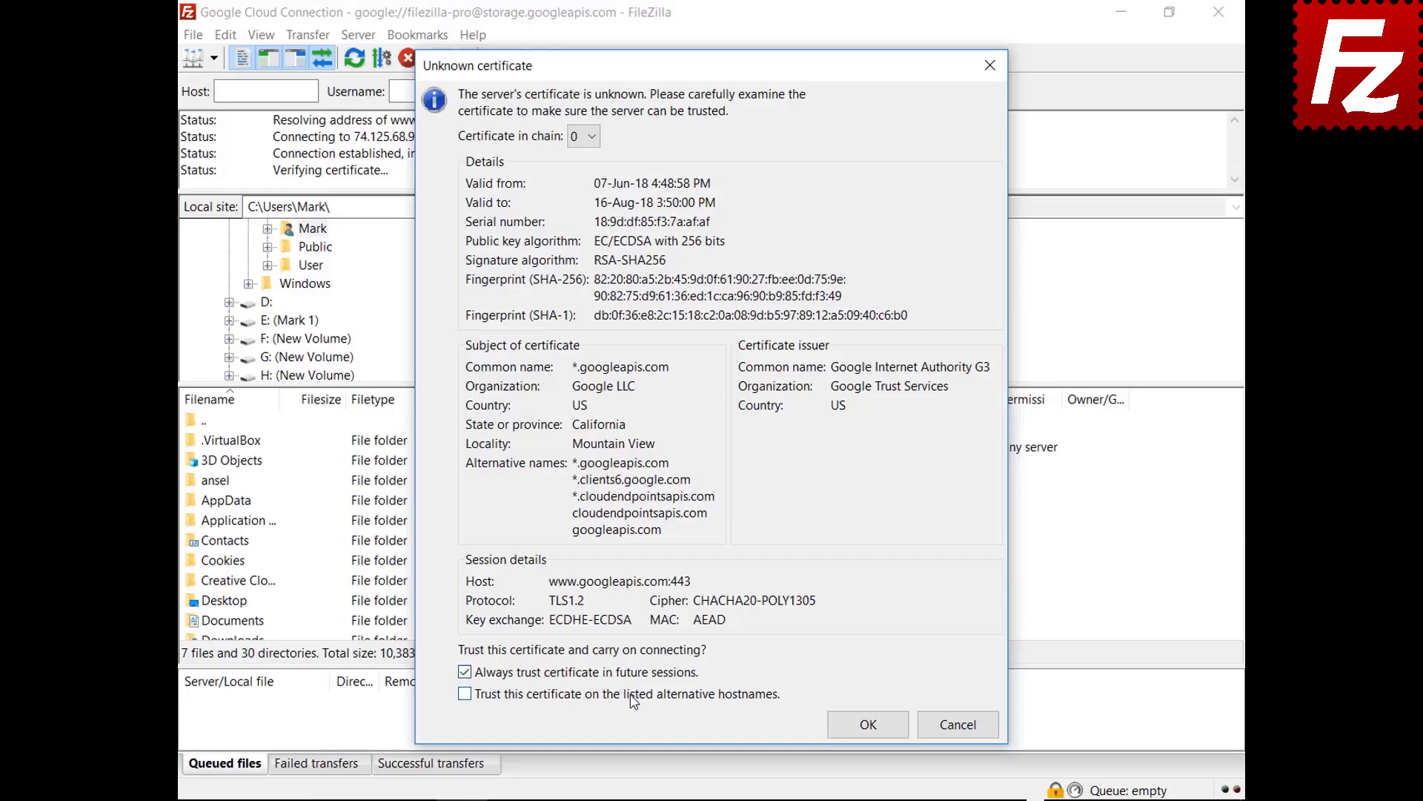
# Trust both googleapis certificates, including alternative hostnames, to complete the connection.
pyautogui.click(632, 694)
pyautogui.click(840, 734)
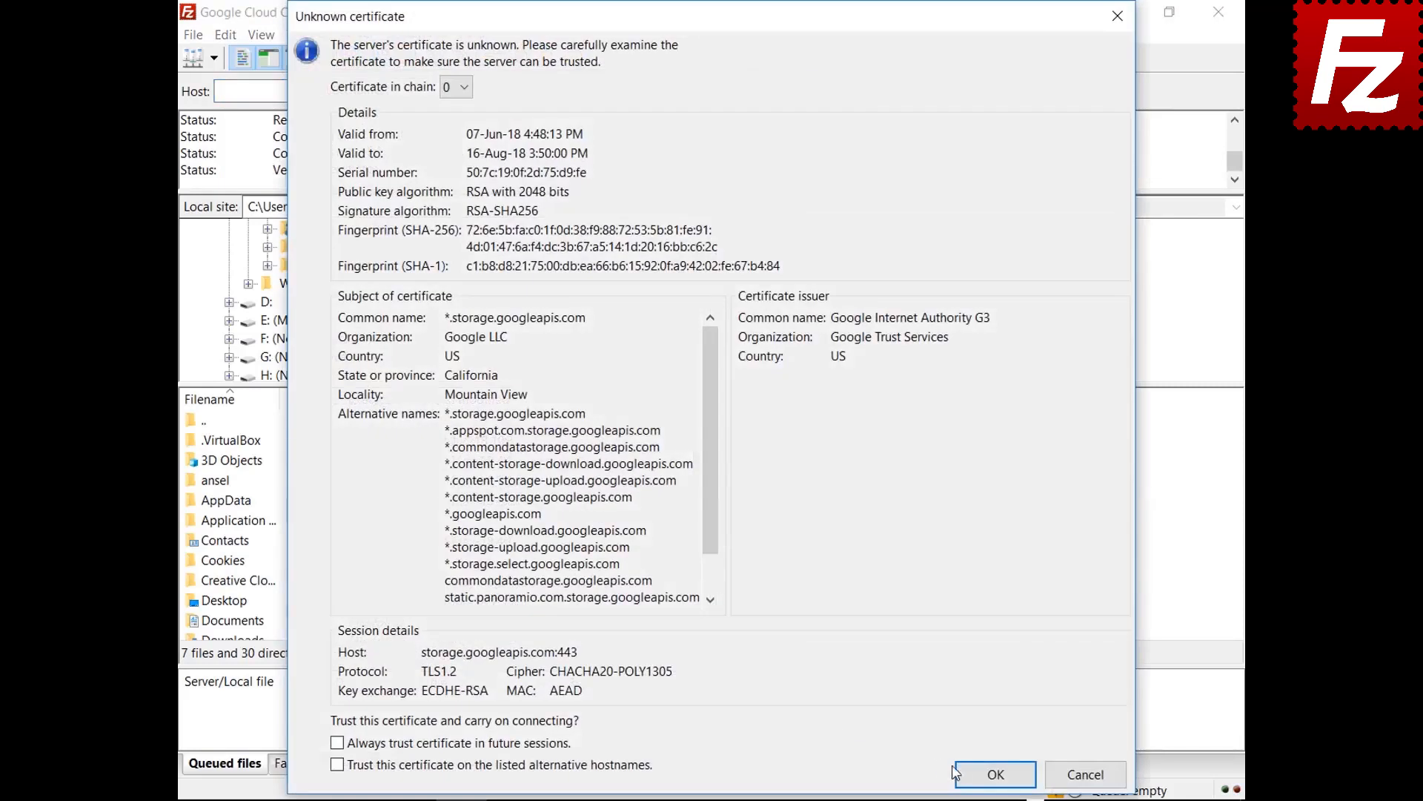
pyautogui.click(968, 773)
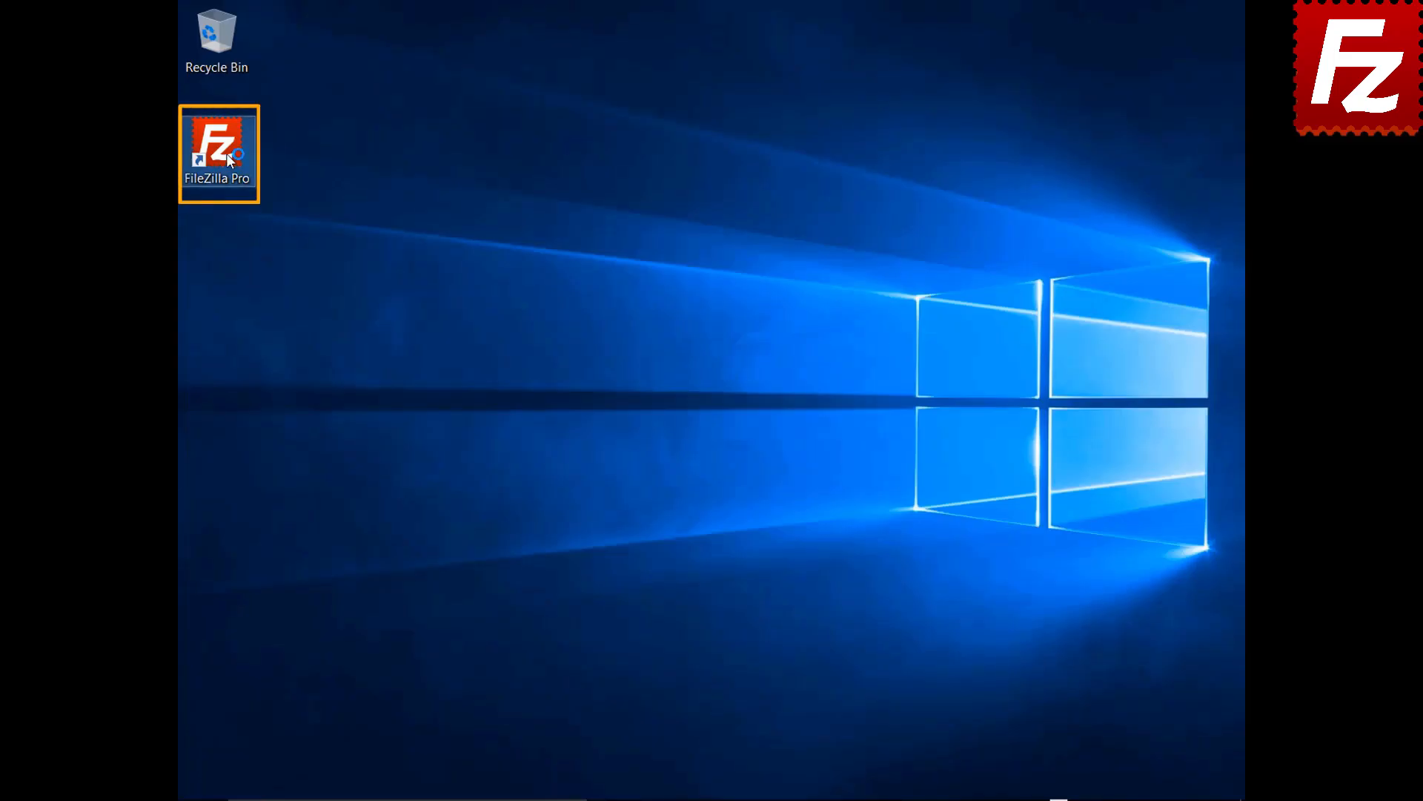
# Launch FileZilla Pro and add a Site Manager entry named 'Google Drive'.
pyautogui.doubleClick(226, 153)
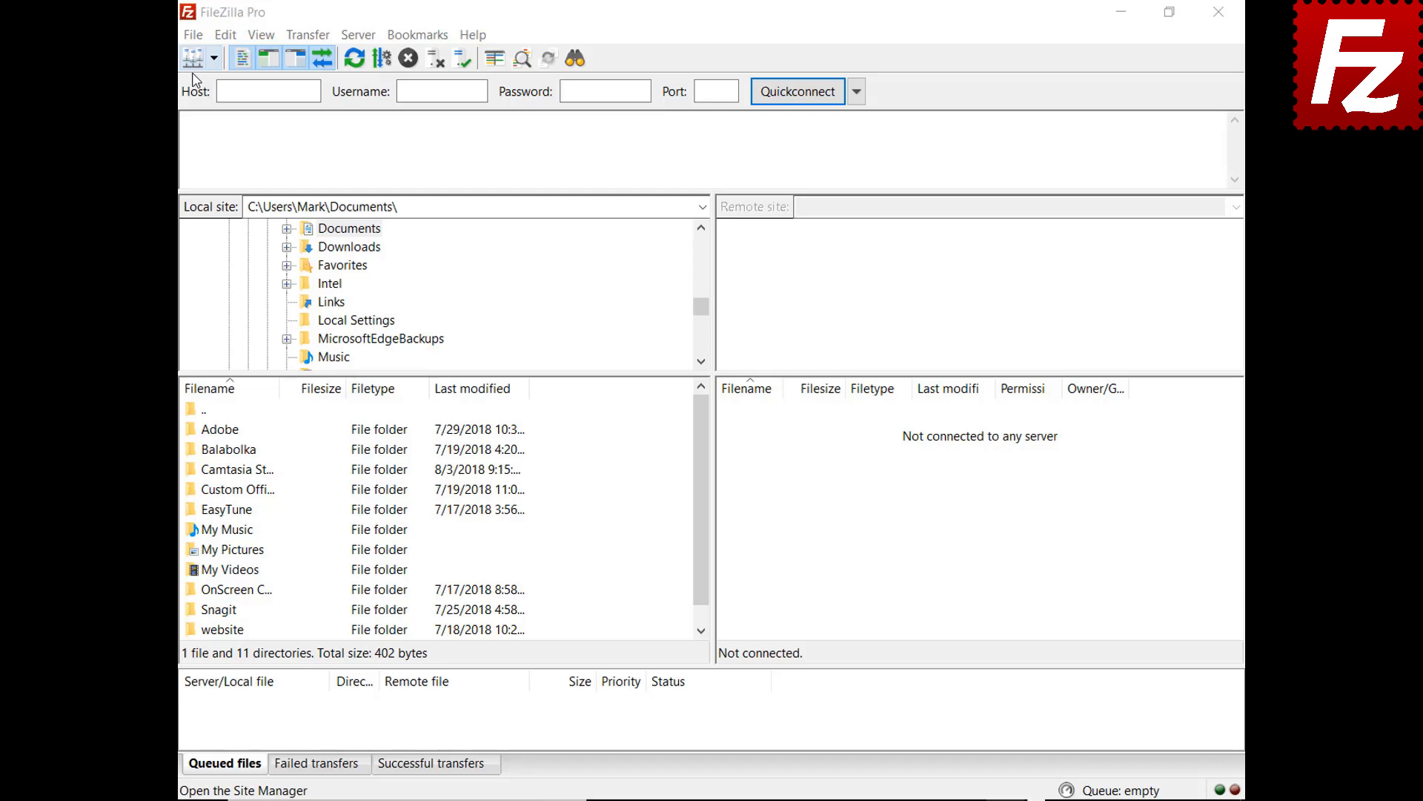
pyautogui.click(193, 35)
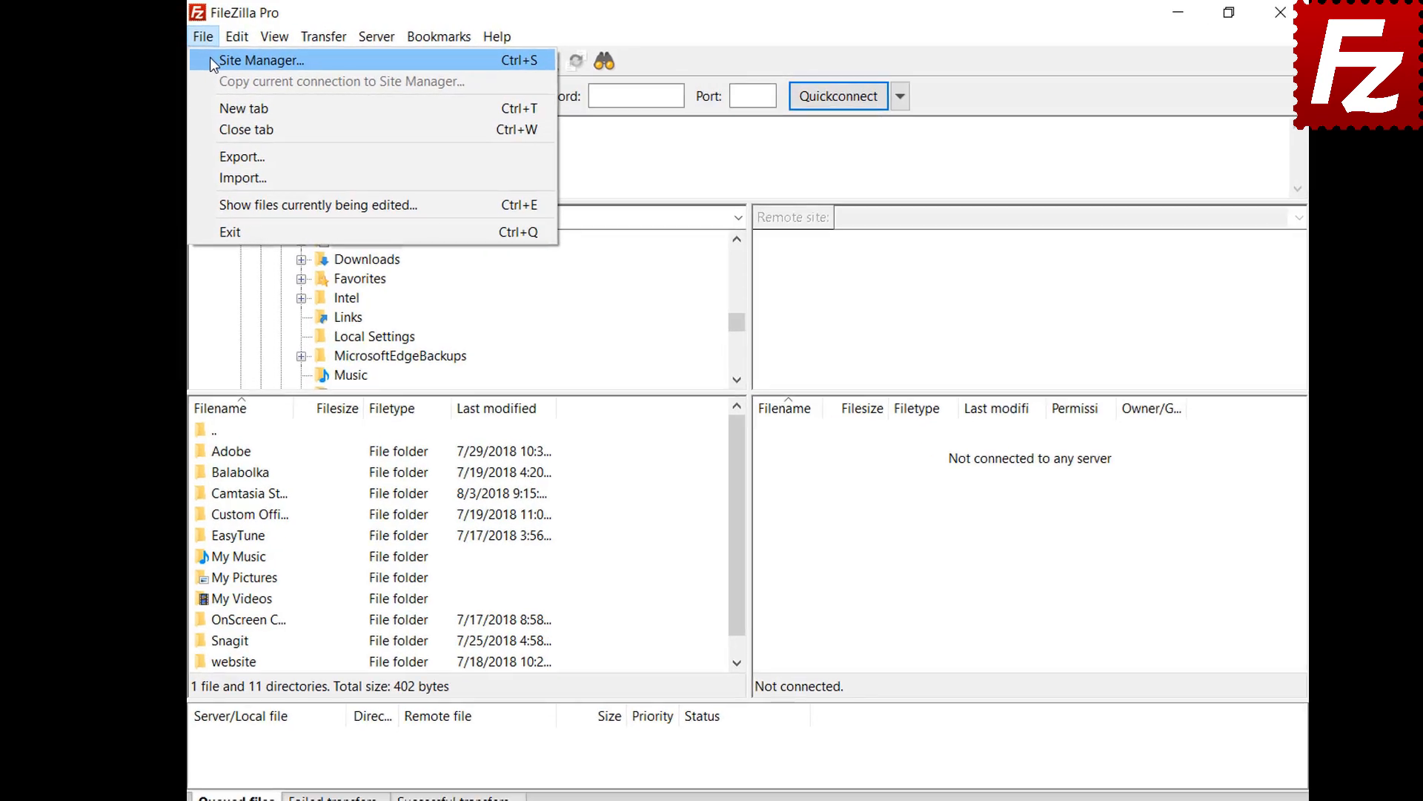
pyautogui.click(214, 60)
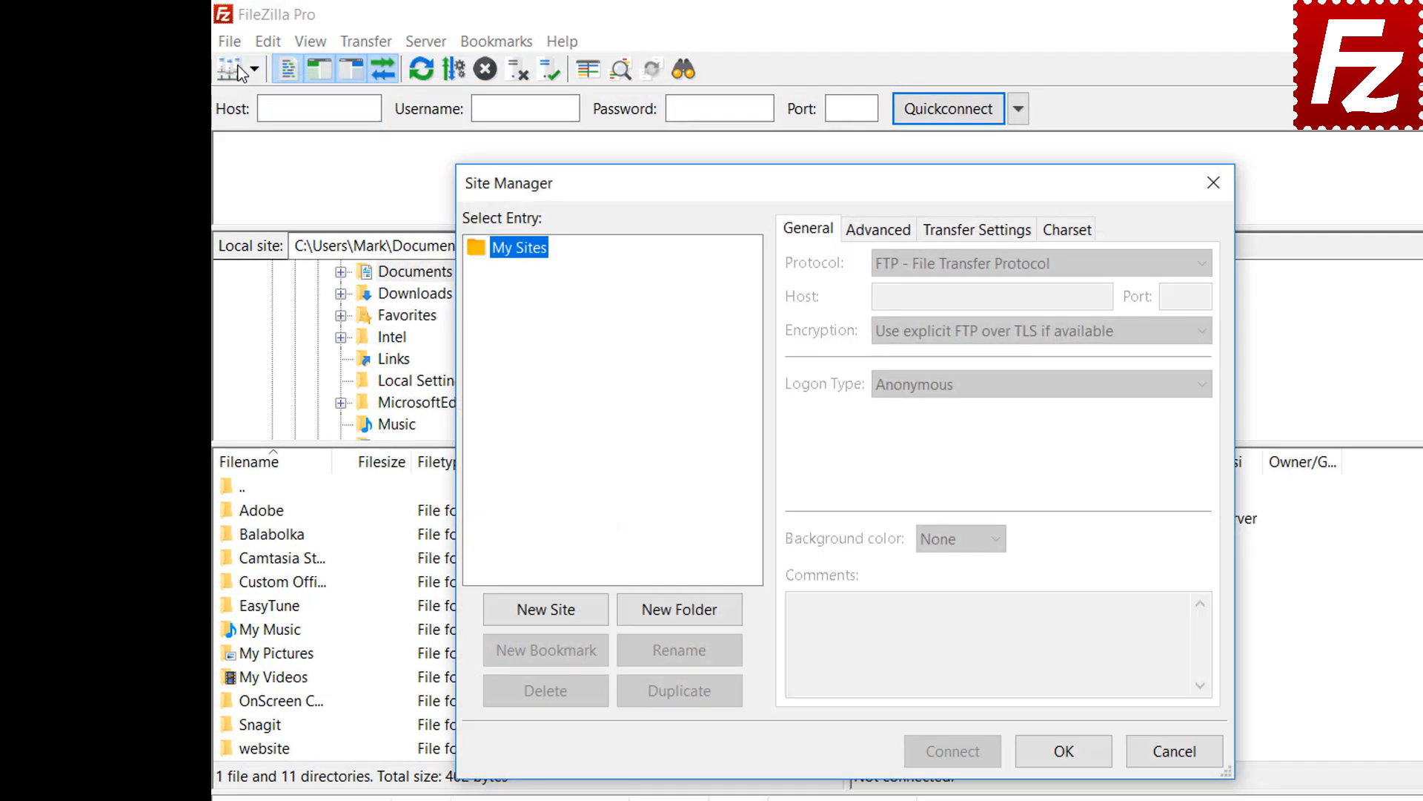
pyautogui.click(546, 609)
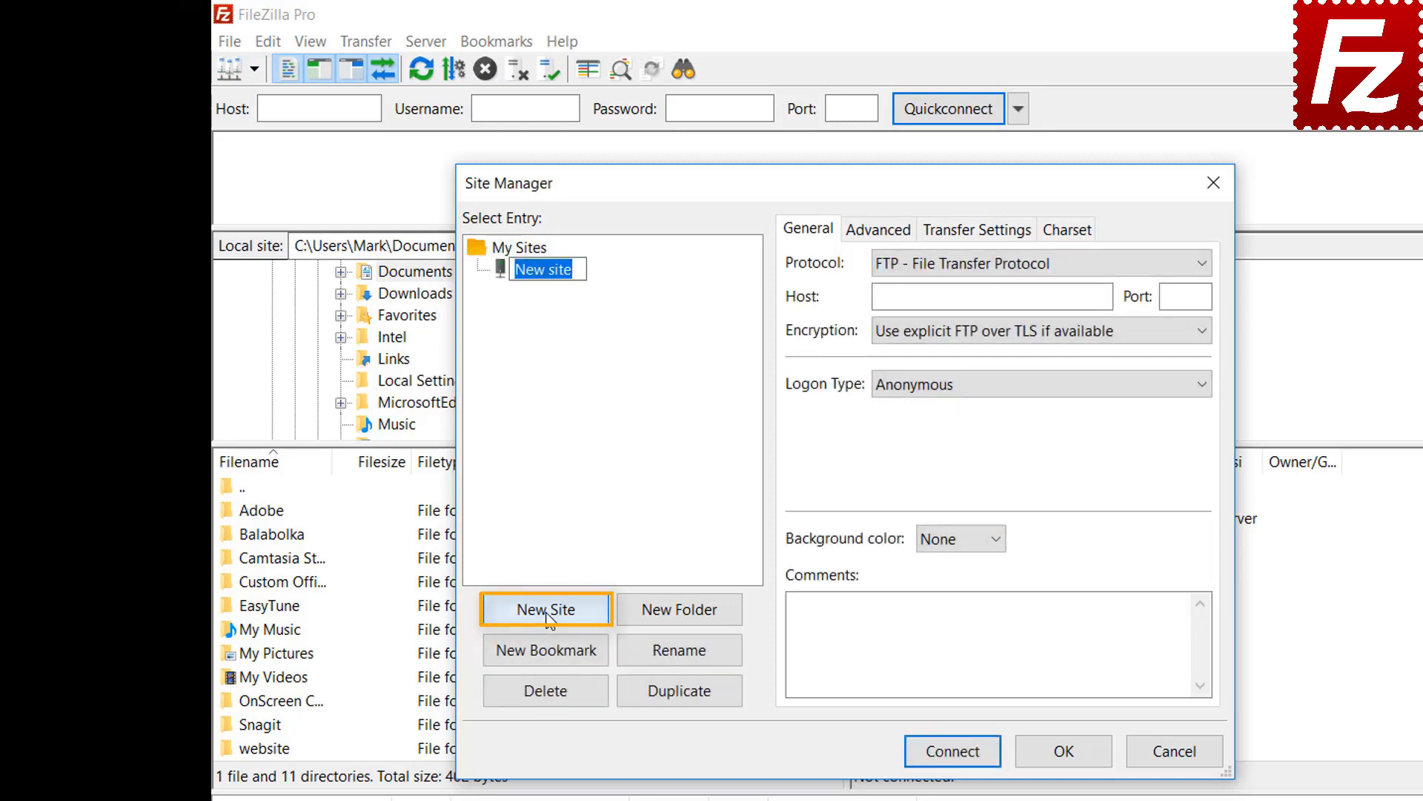
pyautogui.write('Google Drive')
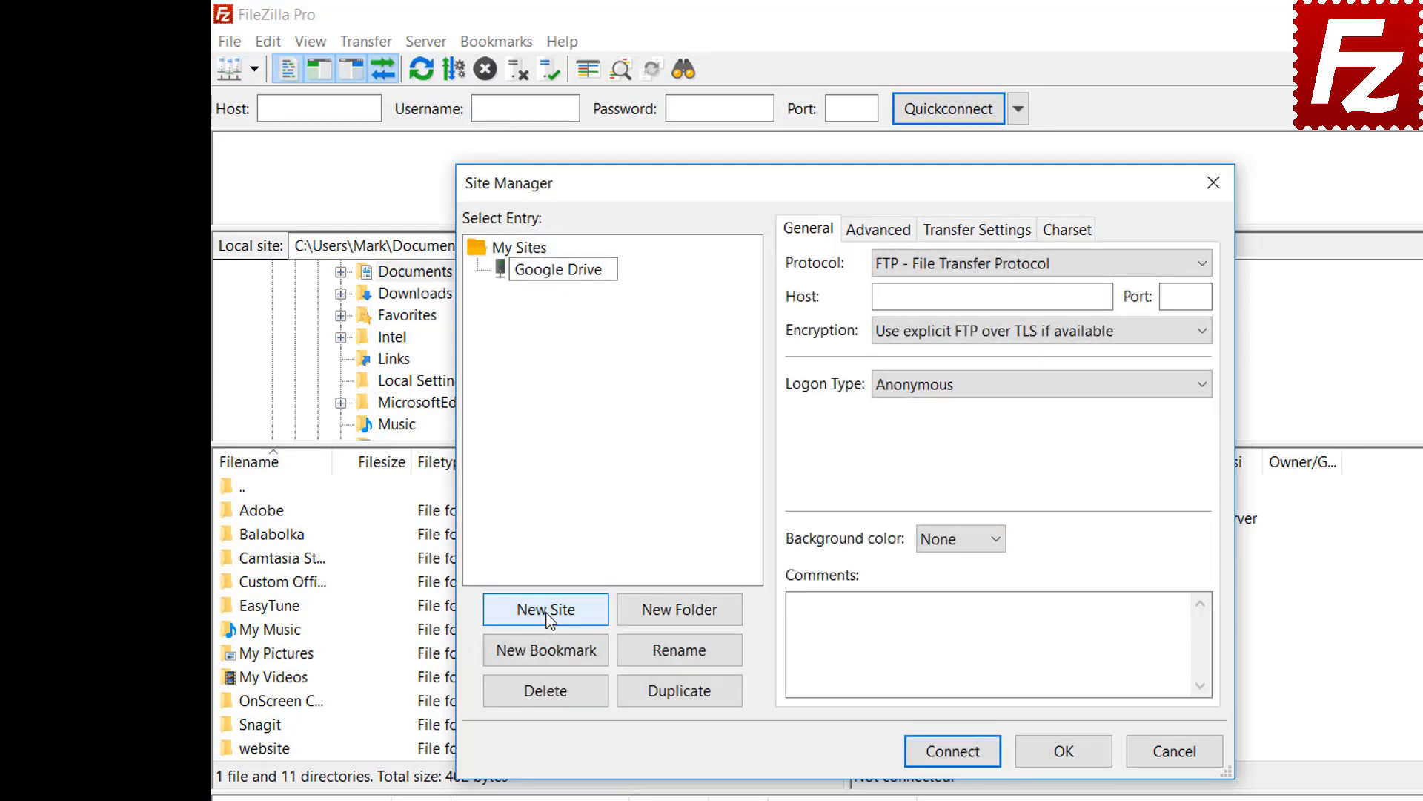
# Set the protocol to Google Drive, enter the account e-mail as user, and connect.
pyautogui.click(982, 273)
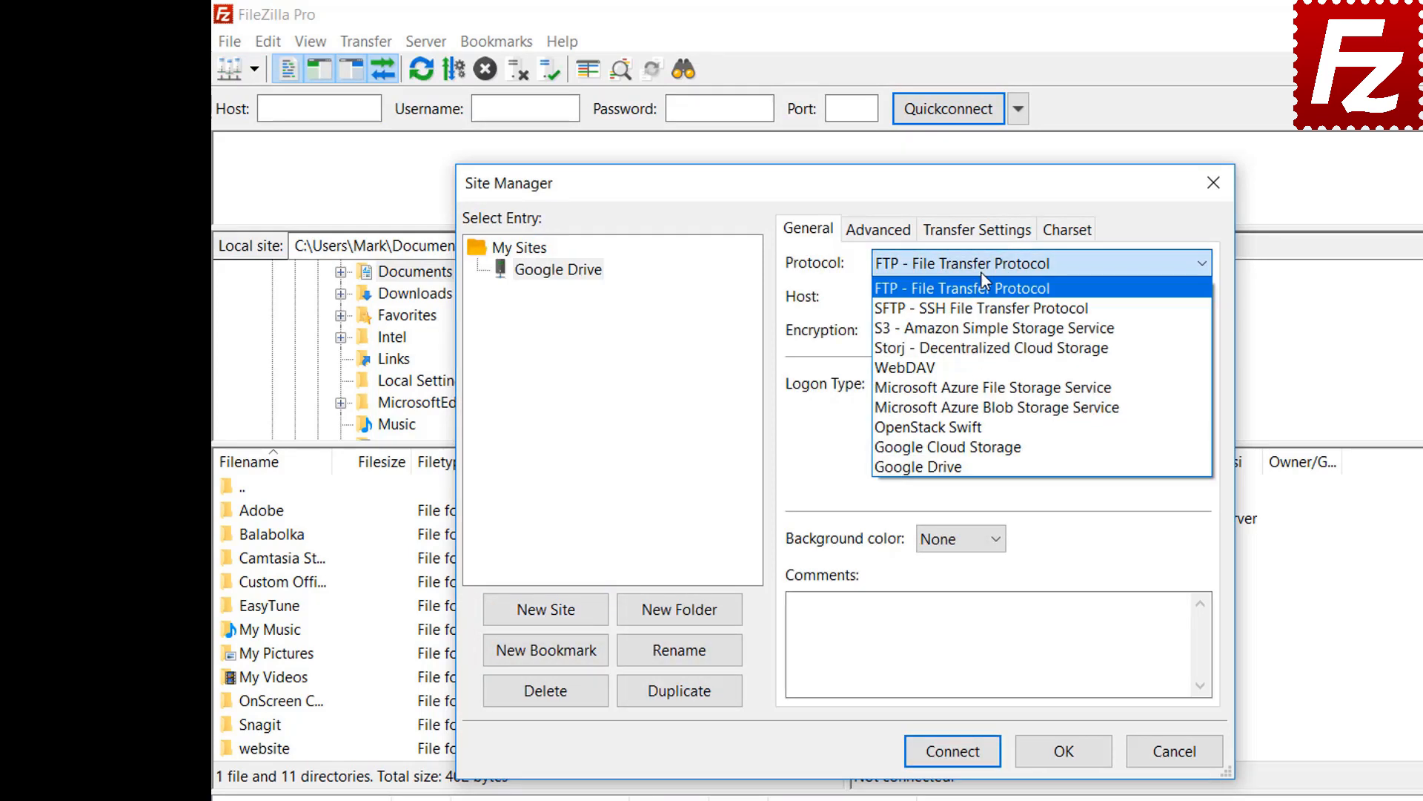
pyautogui.click(978, 466)
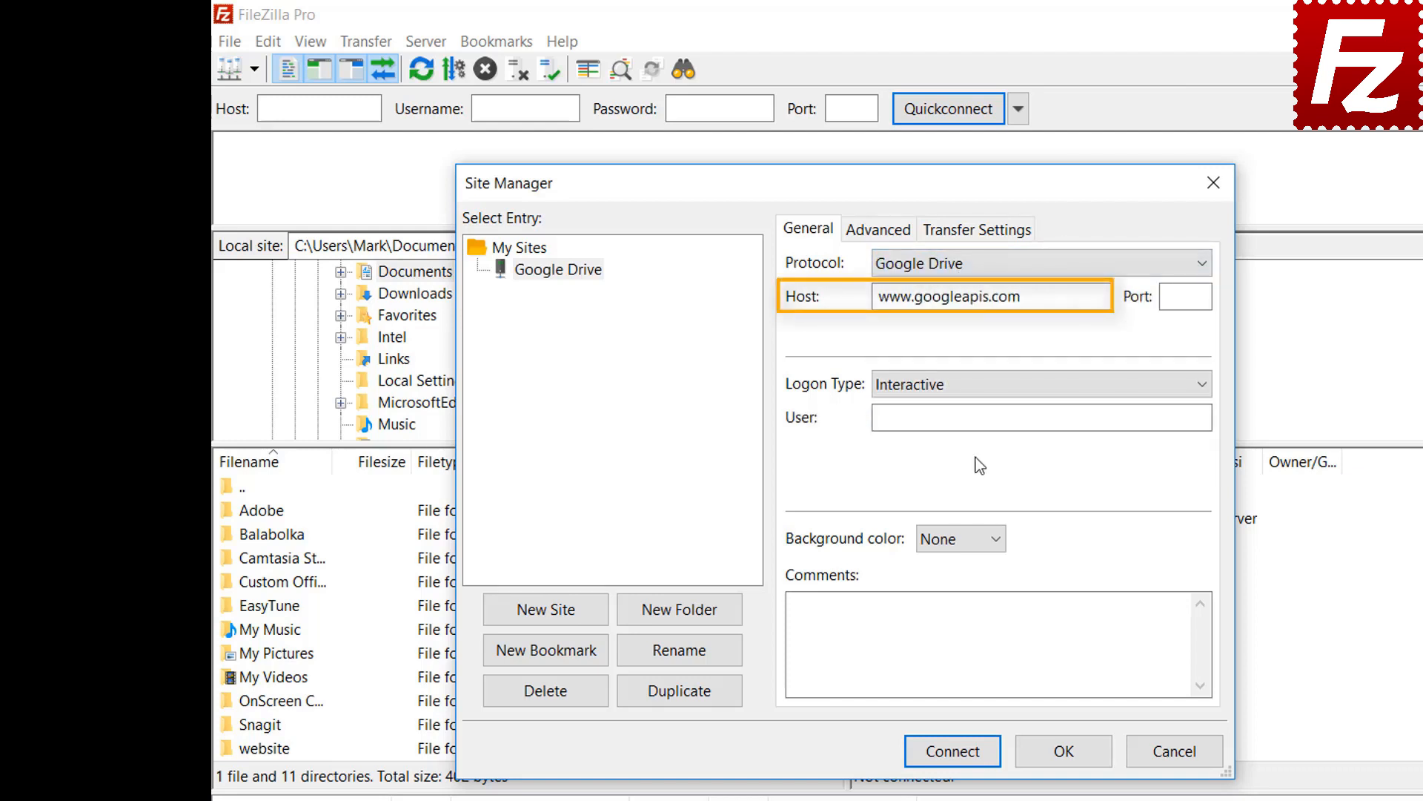
pyautogui.click(1134, 417)
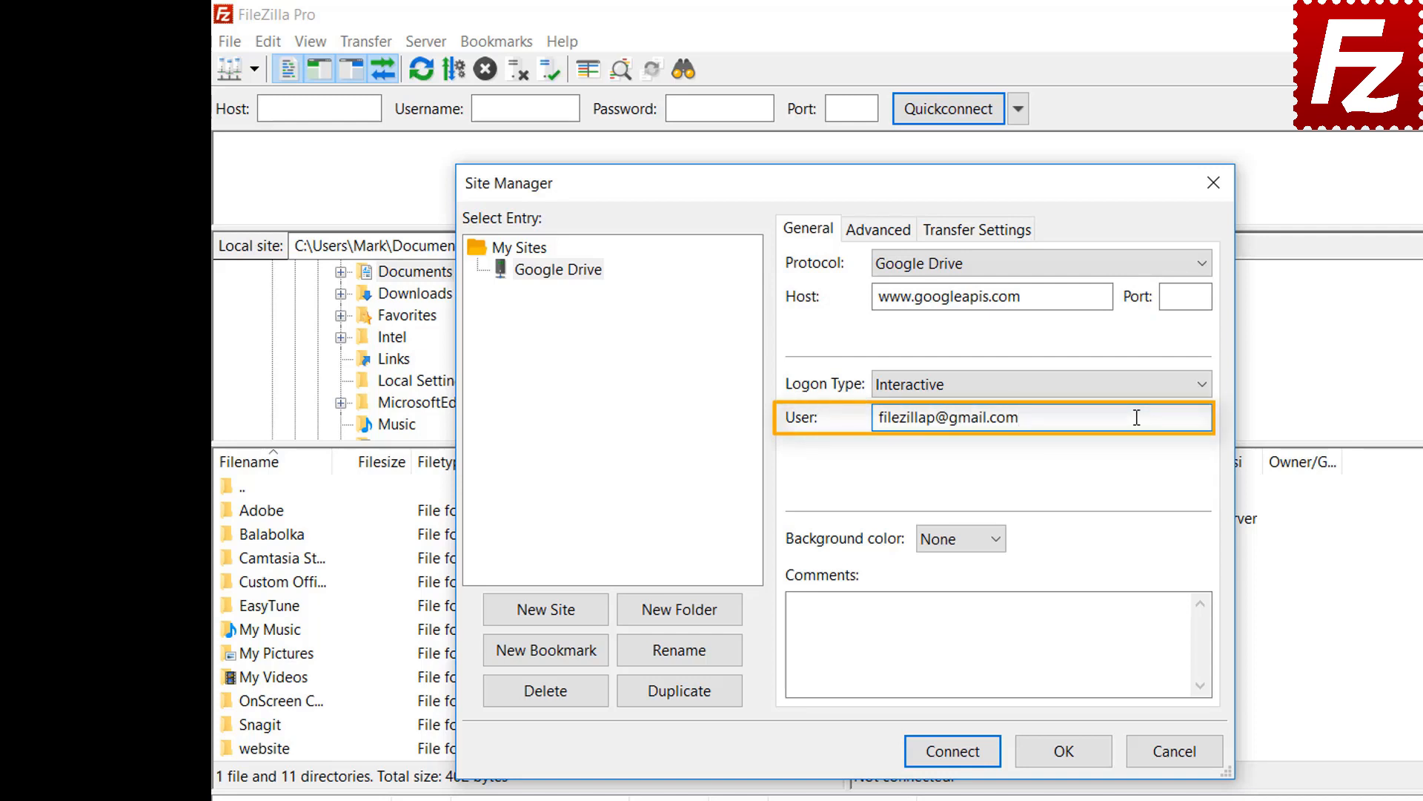
pyautogui.click(958, 762)
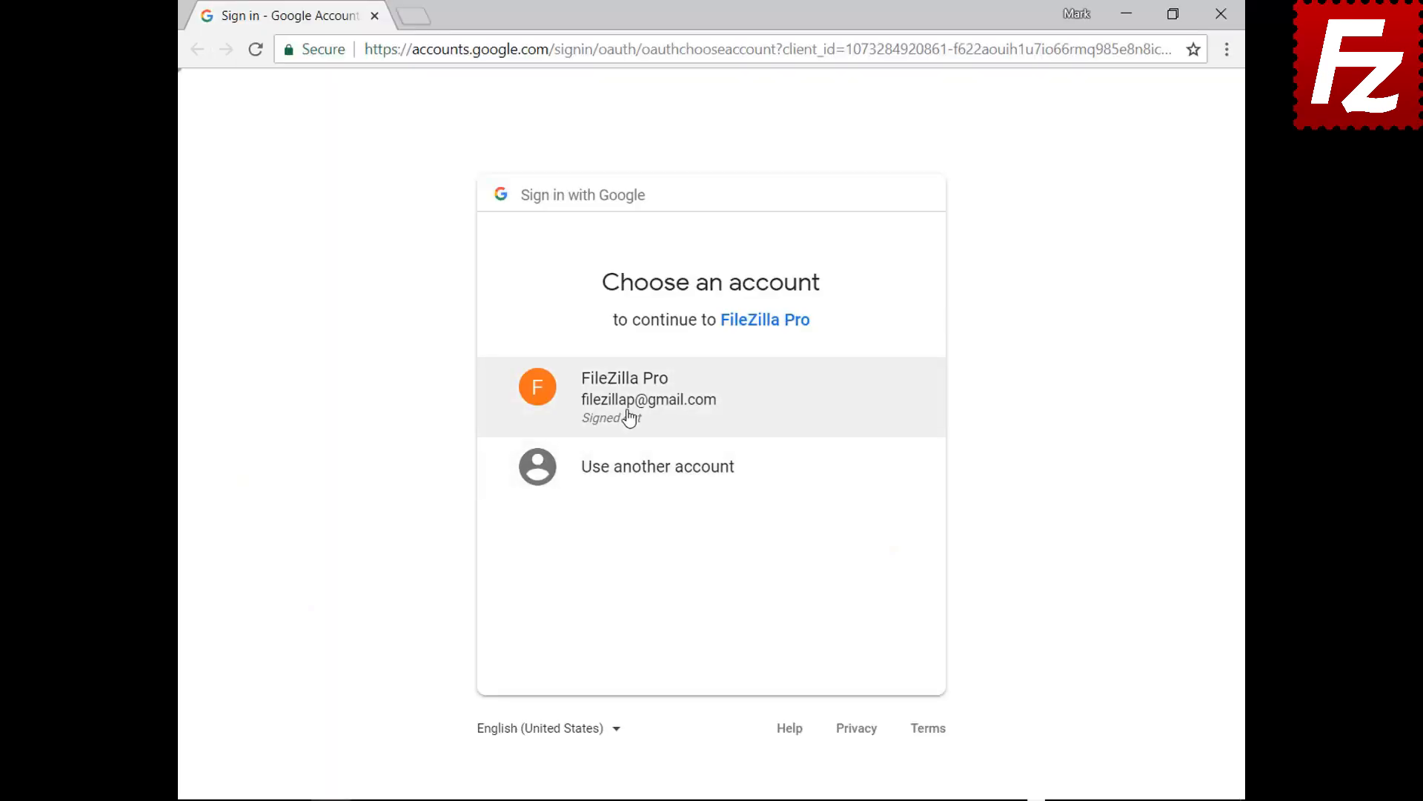
# Choose the FileZilla Pro Google account, enter its password, and allow Drive access.
pyautogui.click(629, 414)
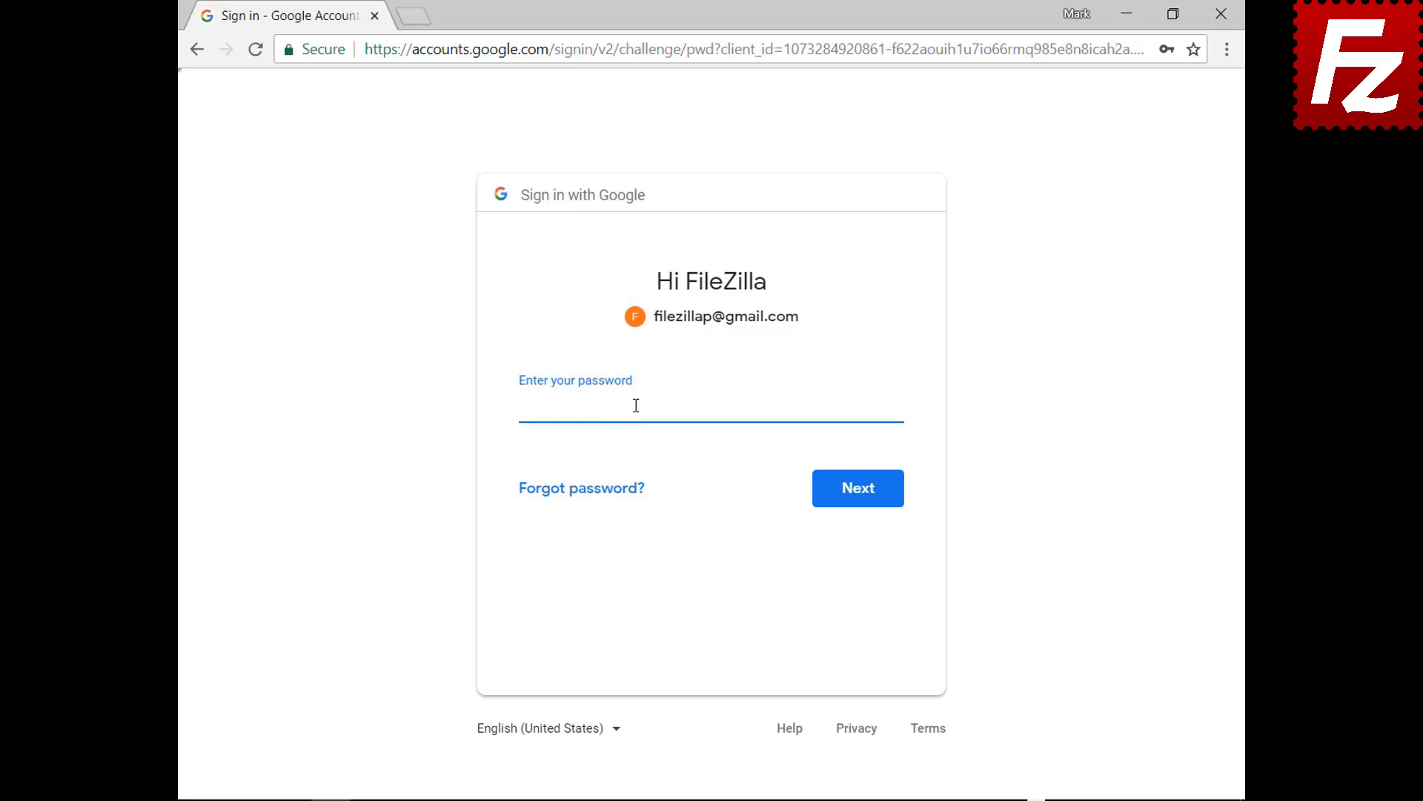
pyautogui.hotkey('ctrl', 'v')
pyautogui.click(859, 501)
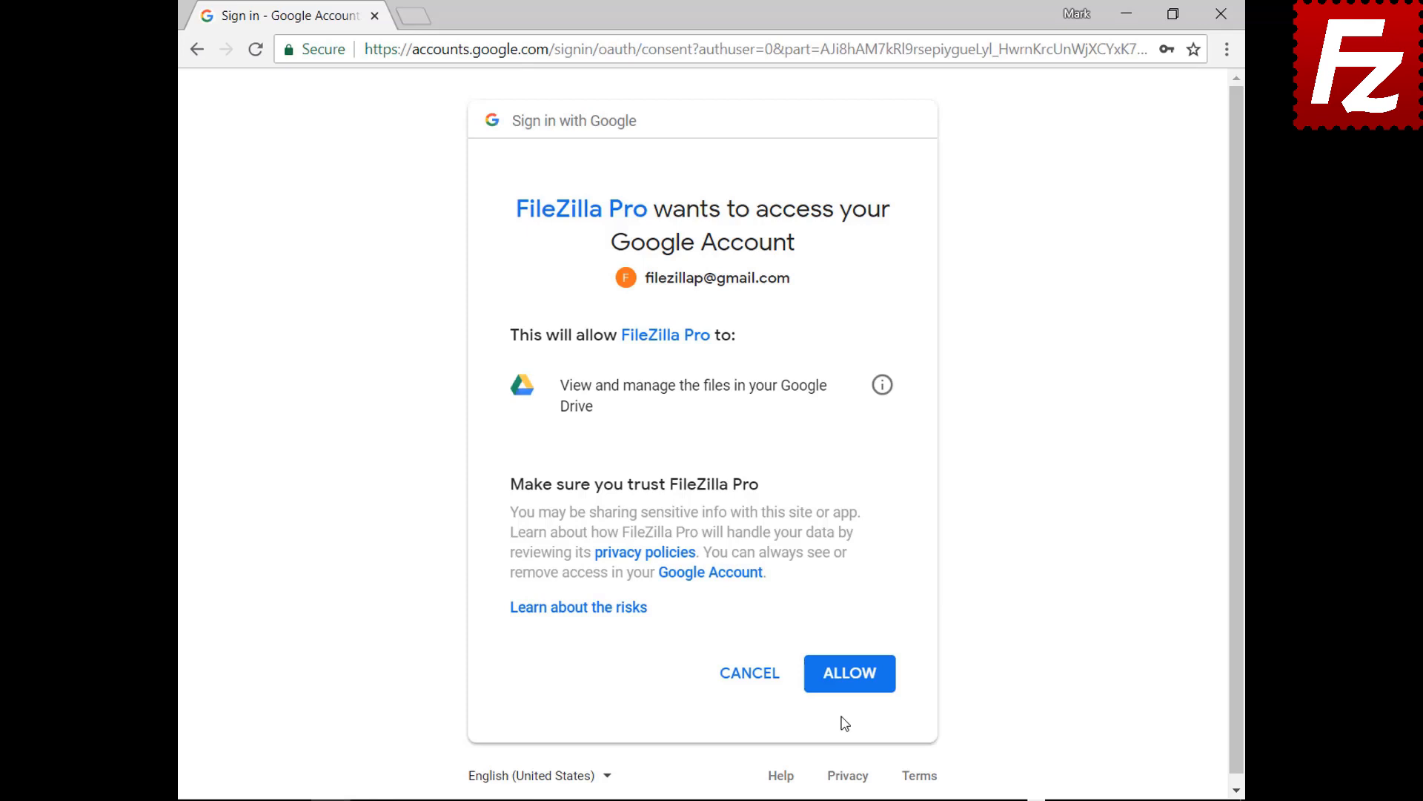
pyautogui.click(852, 675)
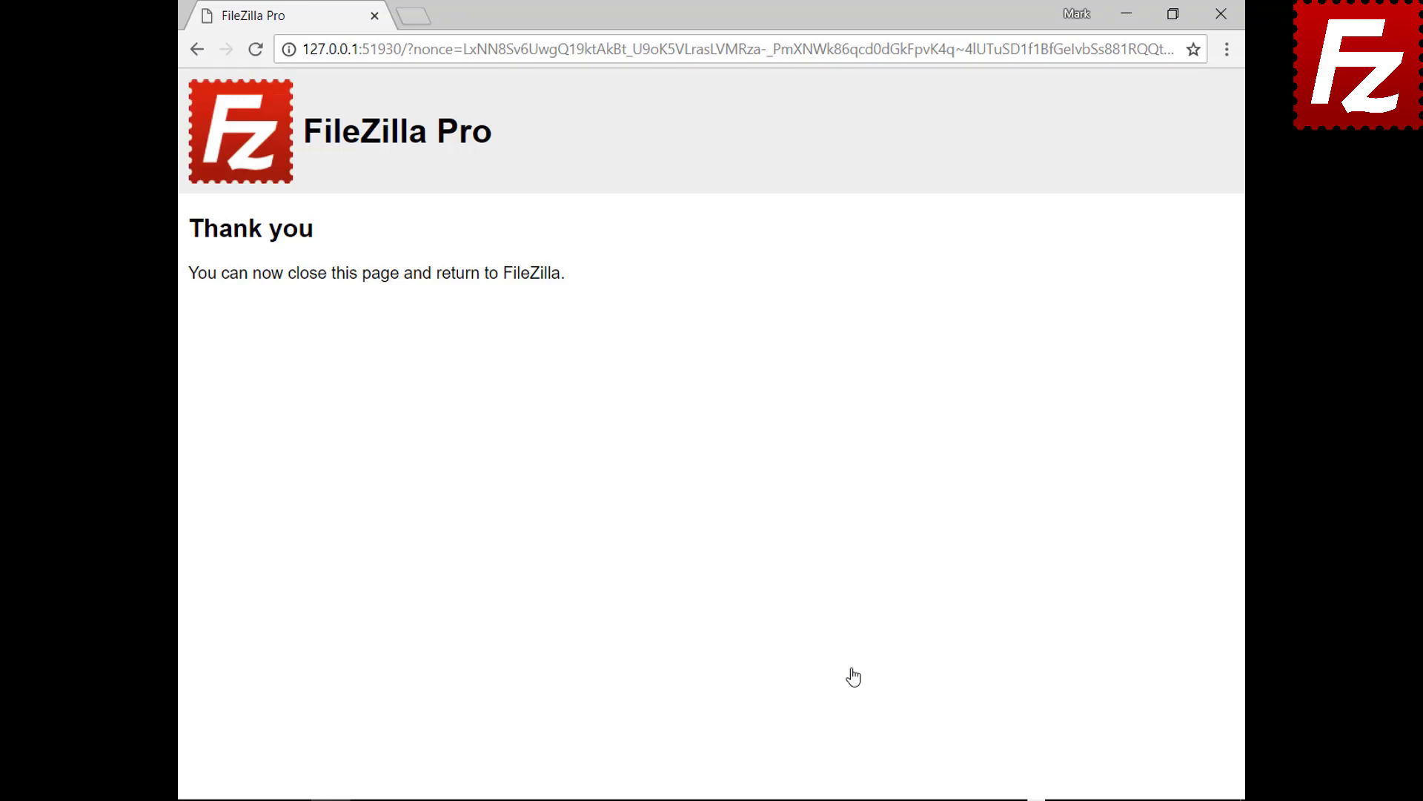
# Close the browser's thank-you page to return to the connected FileZilla window.
pyautogui.click(1222, 14)
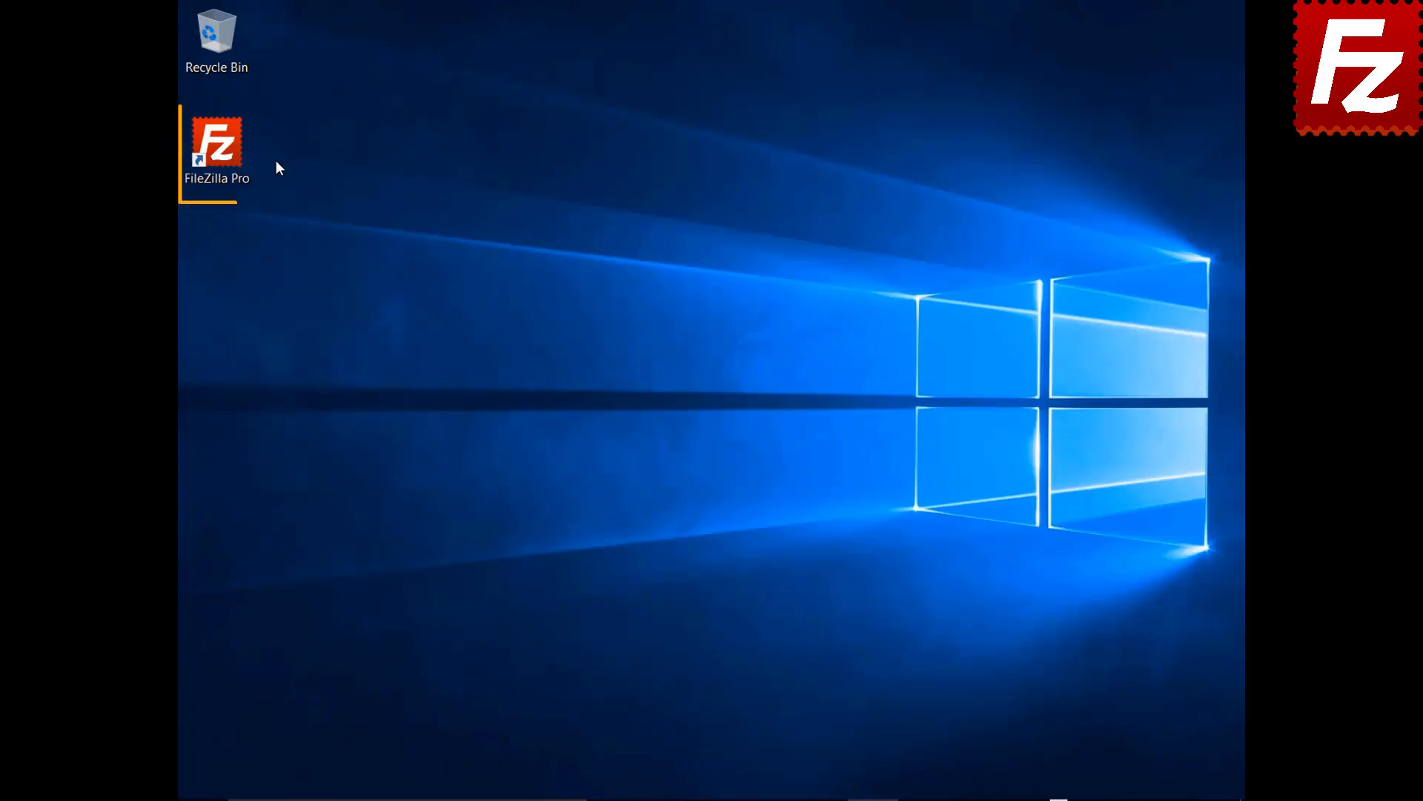
# Relaunch FileZilla Pro, add a site 'Dropbox' using the Dropbox protocol, and connect.
pyautogui.doubleClick(226, 153)
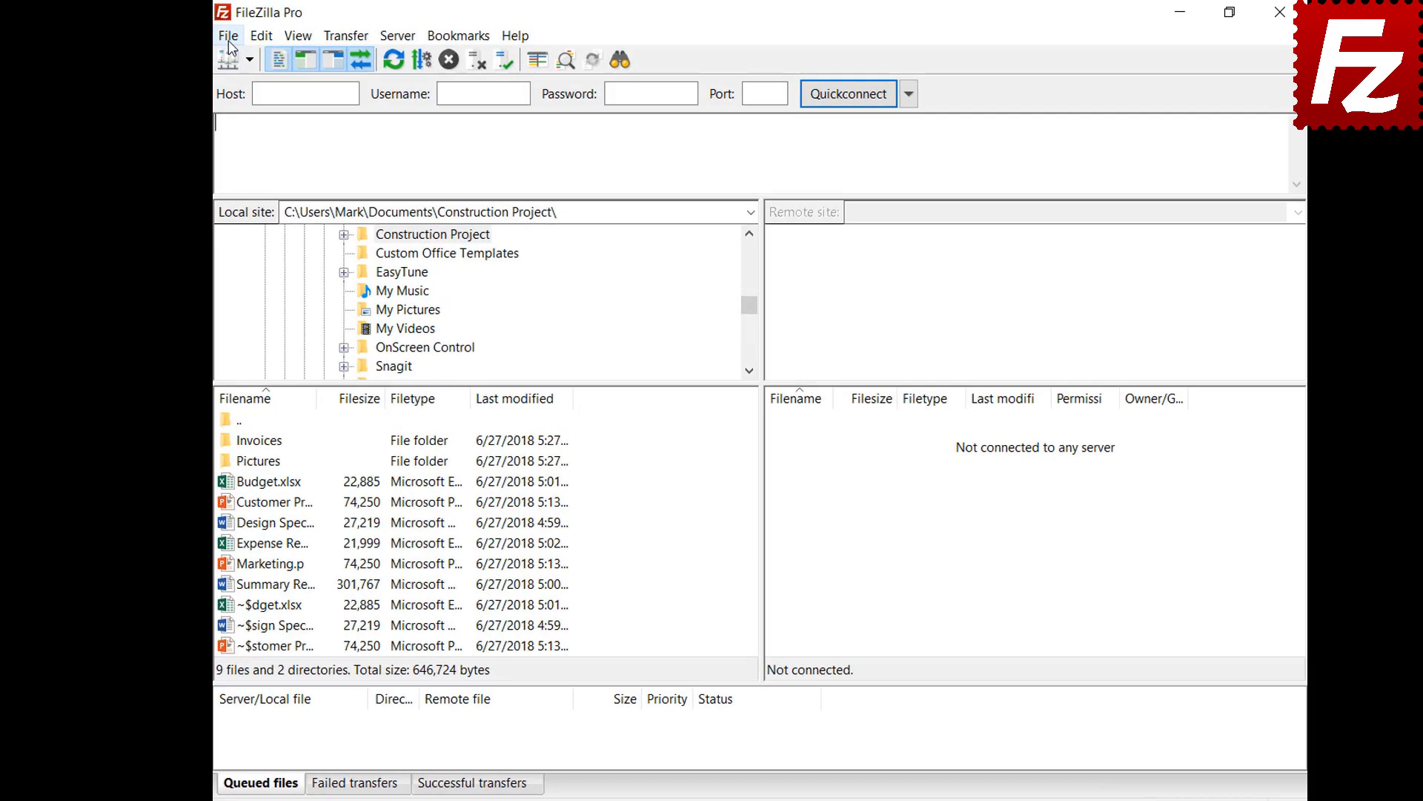
pyautogui.click(191, 37)
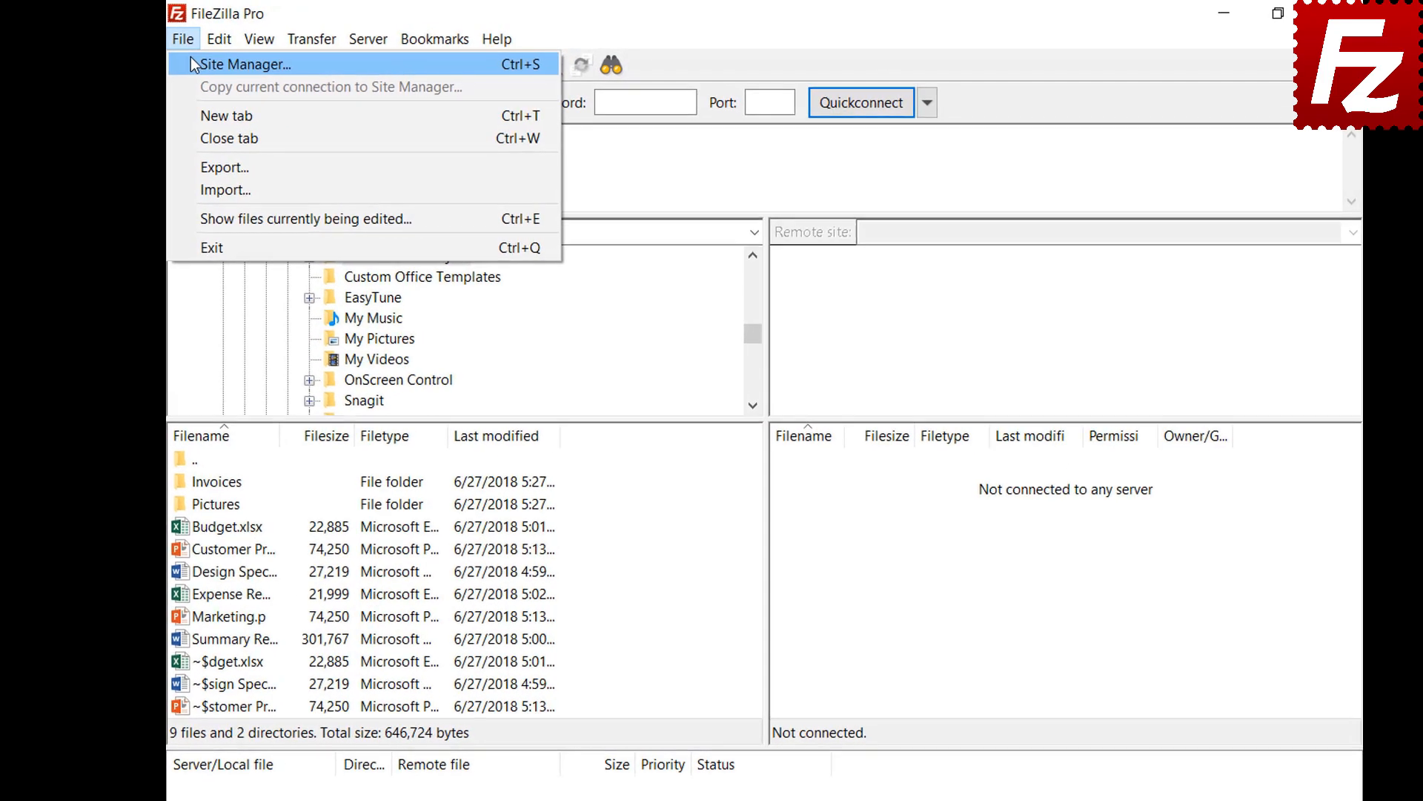
pyautogui.click(192, 64)
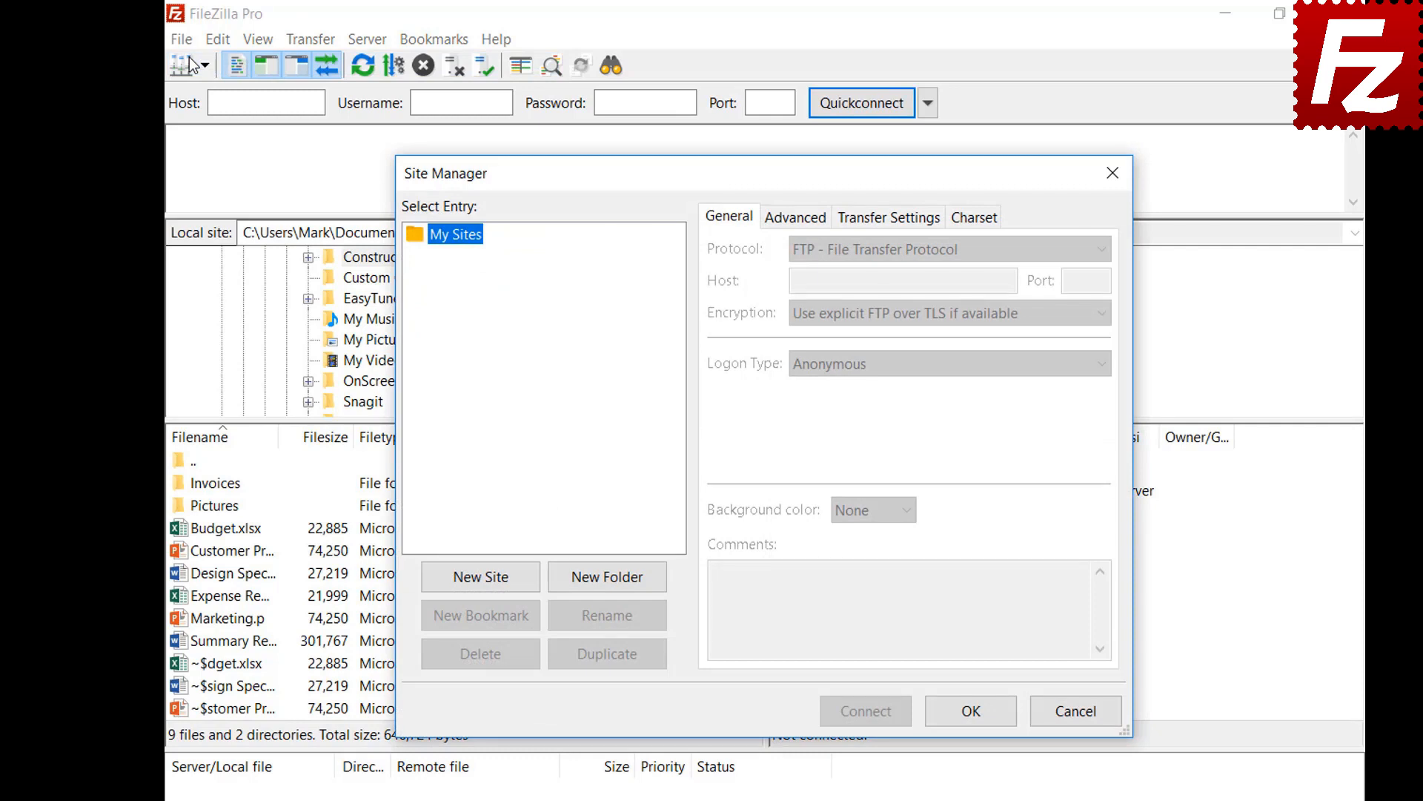
pyautogui.click(482, 585)
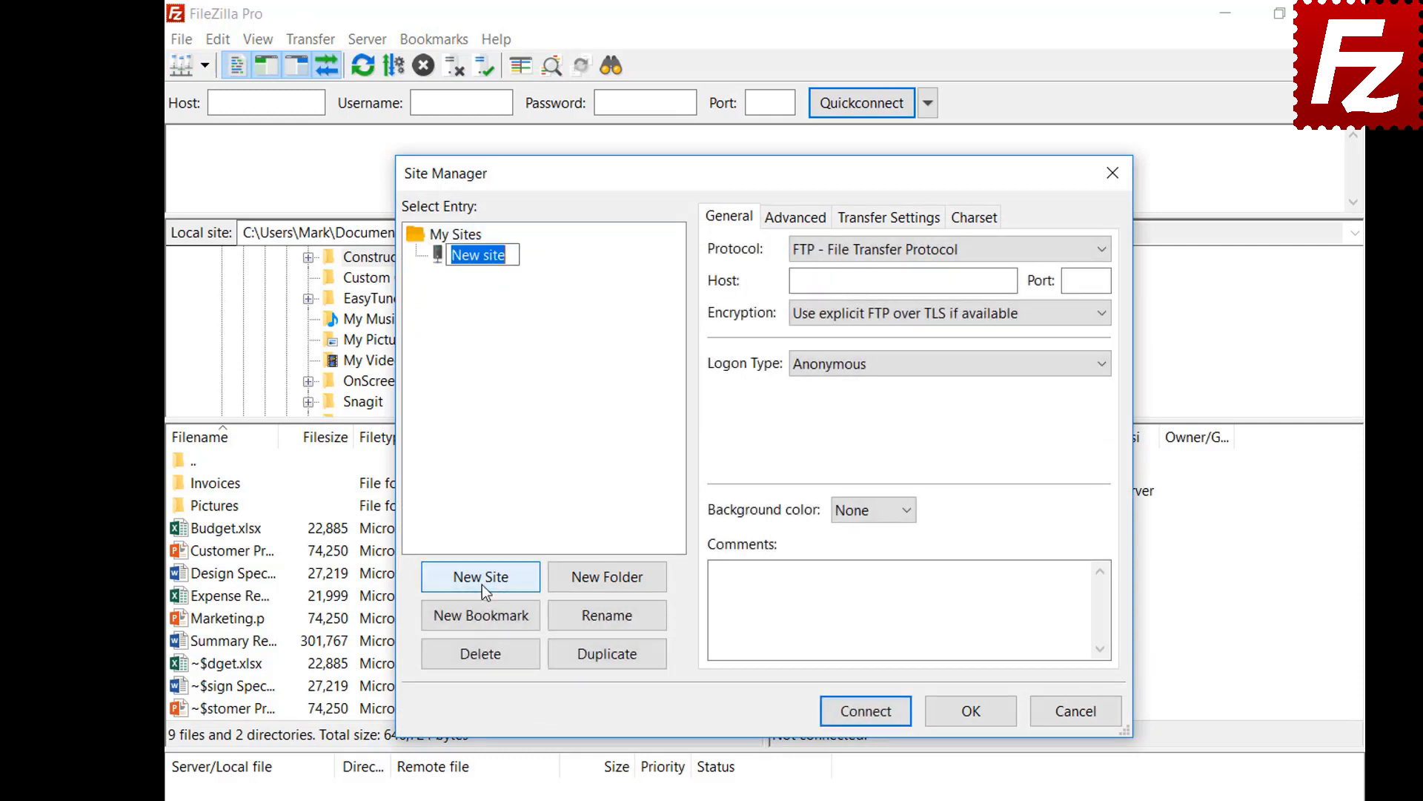
pyautogui.write('Dropbox')
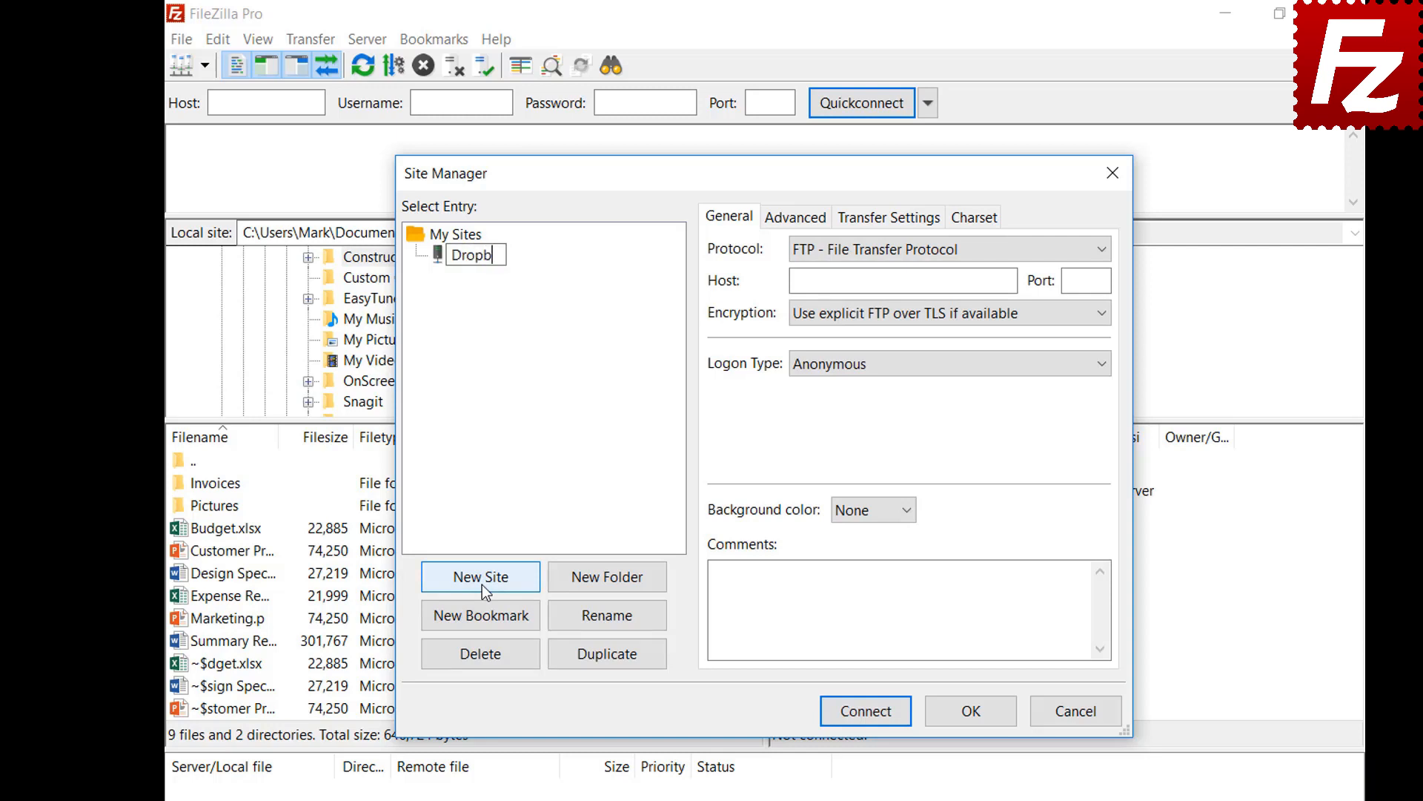
pyautogui.click(1040, 251)
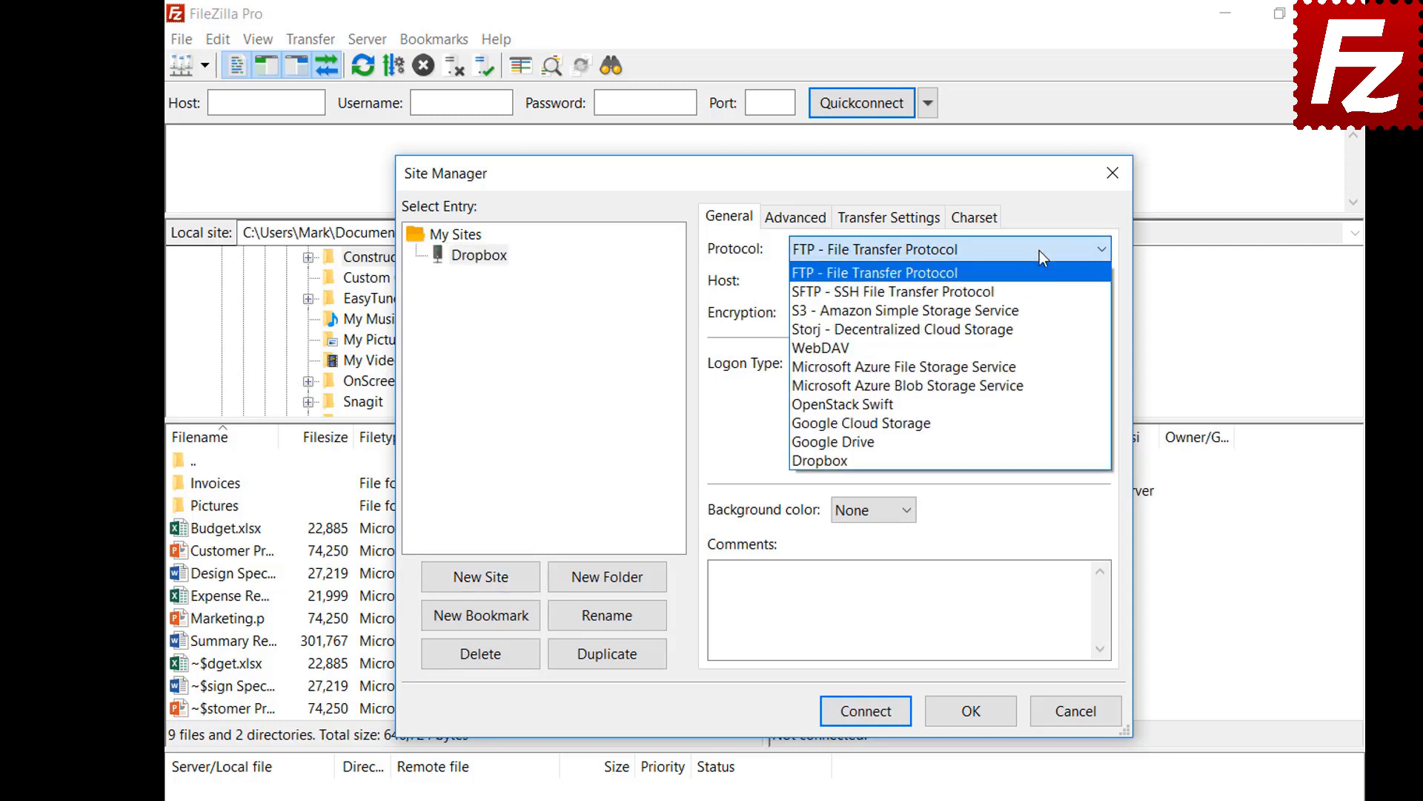
pyautogui.click(1040, 456)
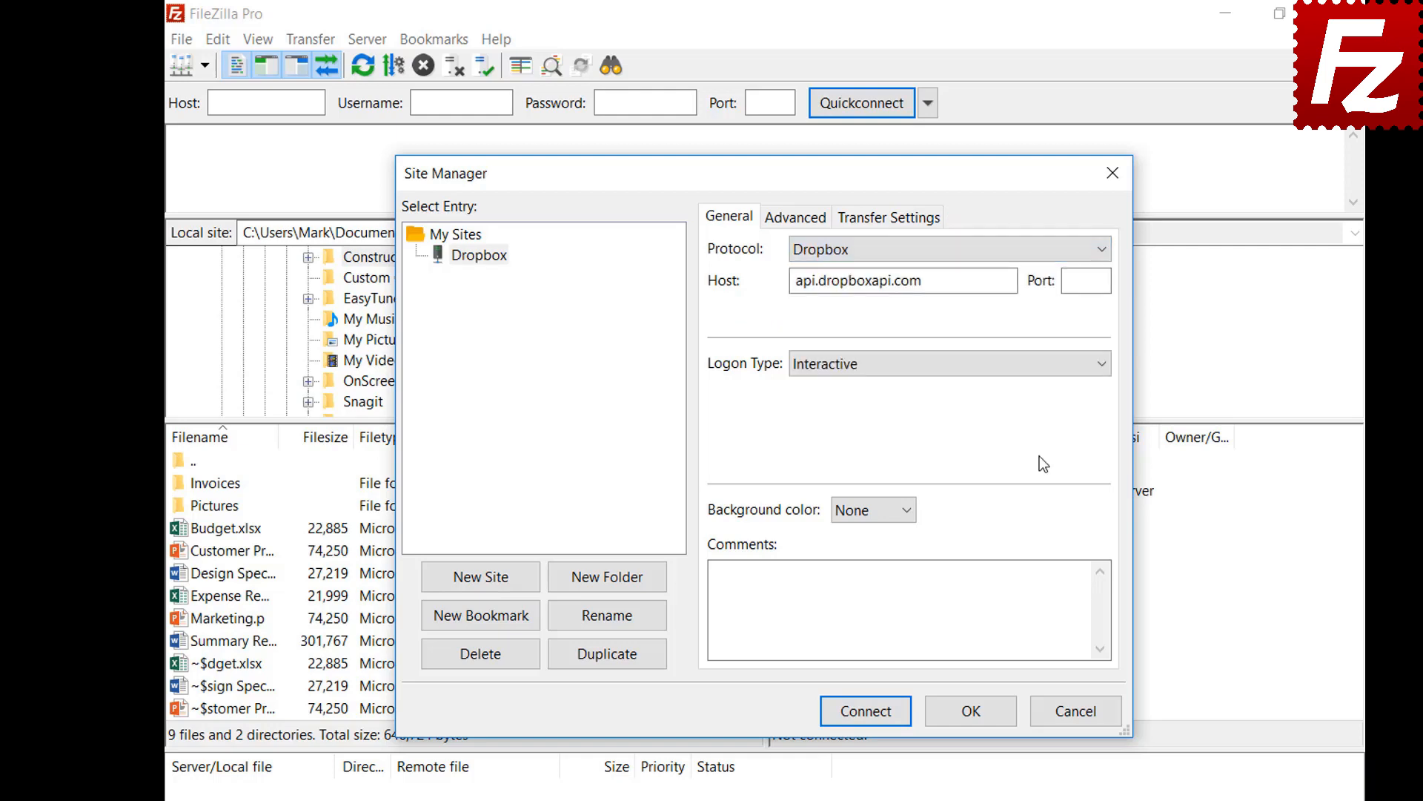
pyautogui.click(862, 716)
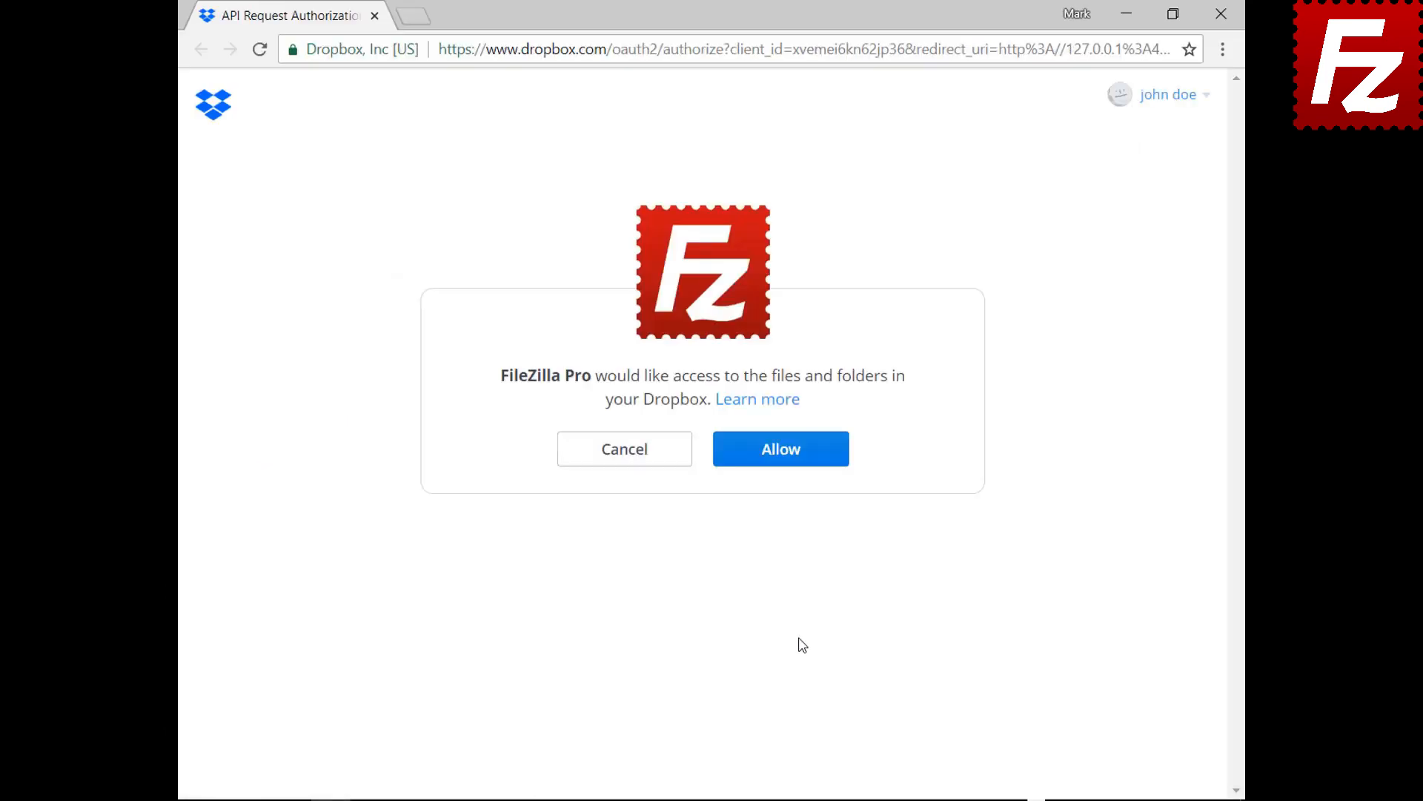
# Allow FileZilla Pro access on the Dropbox API authorization page.
pyautogui.click(790, 458)
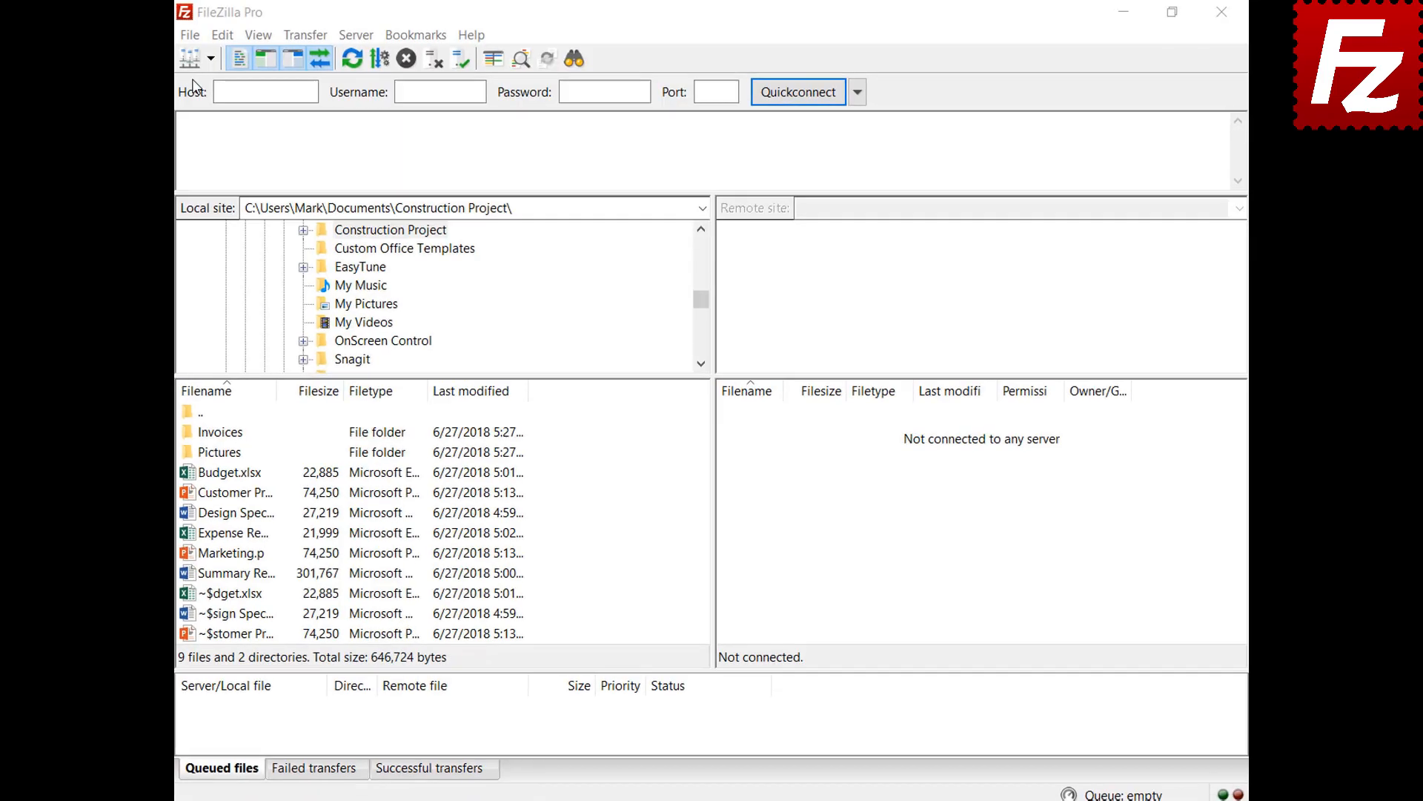
# Add a Site Manager entry 'OneDrive' using the Microsoft OneDrive protocol and connect.
pyautogui.click(191, 38)
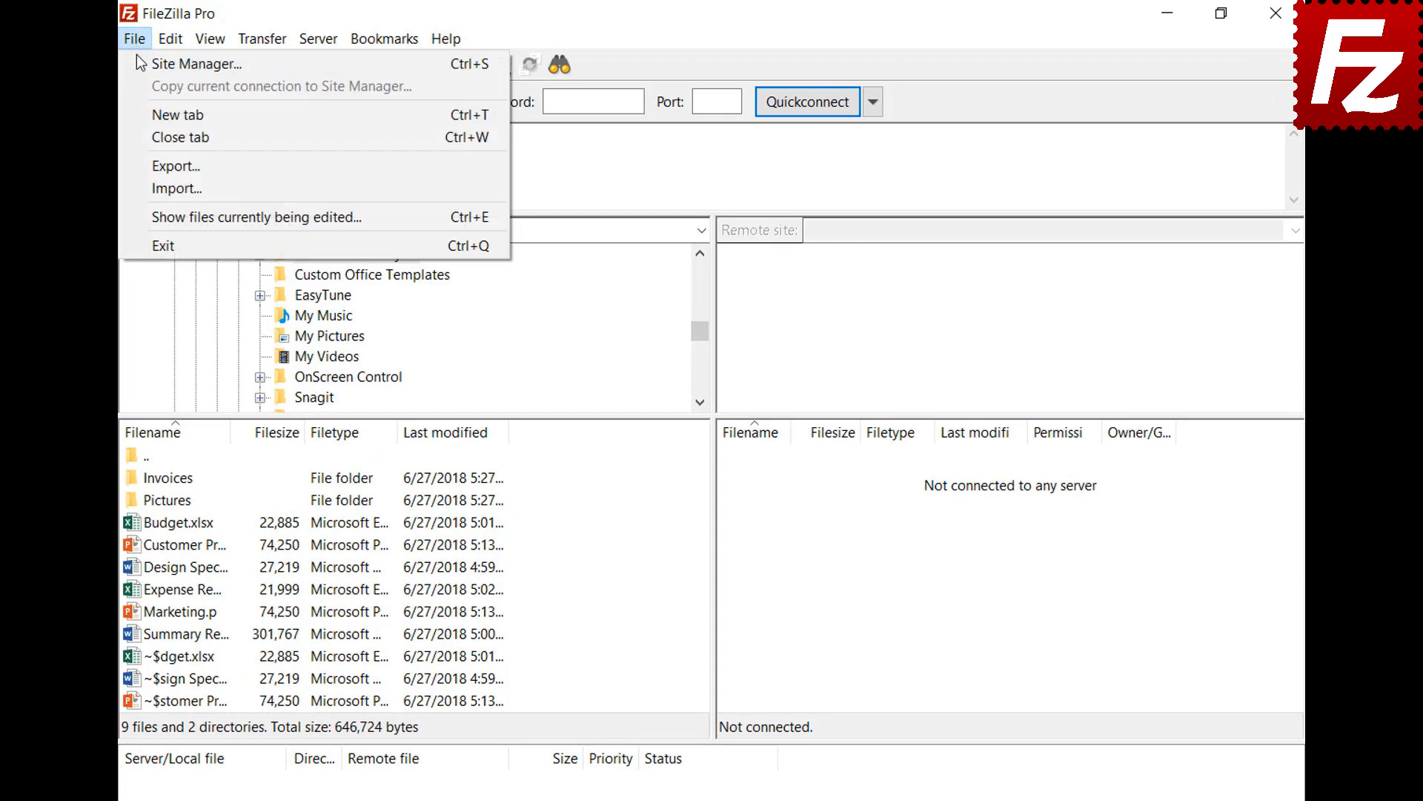
pyautogui.click(137, 58)
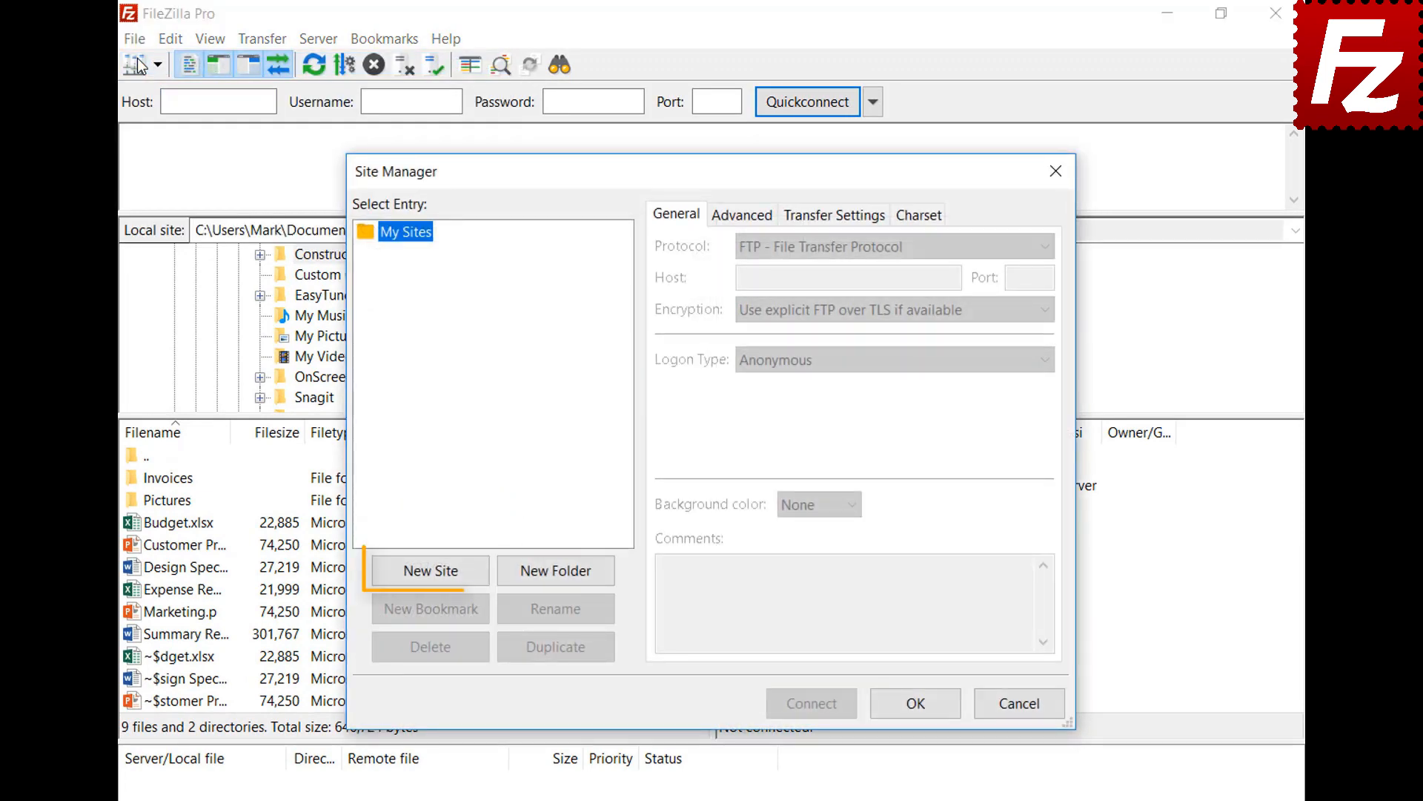
pyautogui.click(437, 572)
pyautogui.write('O')
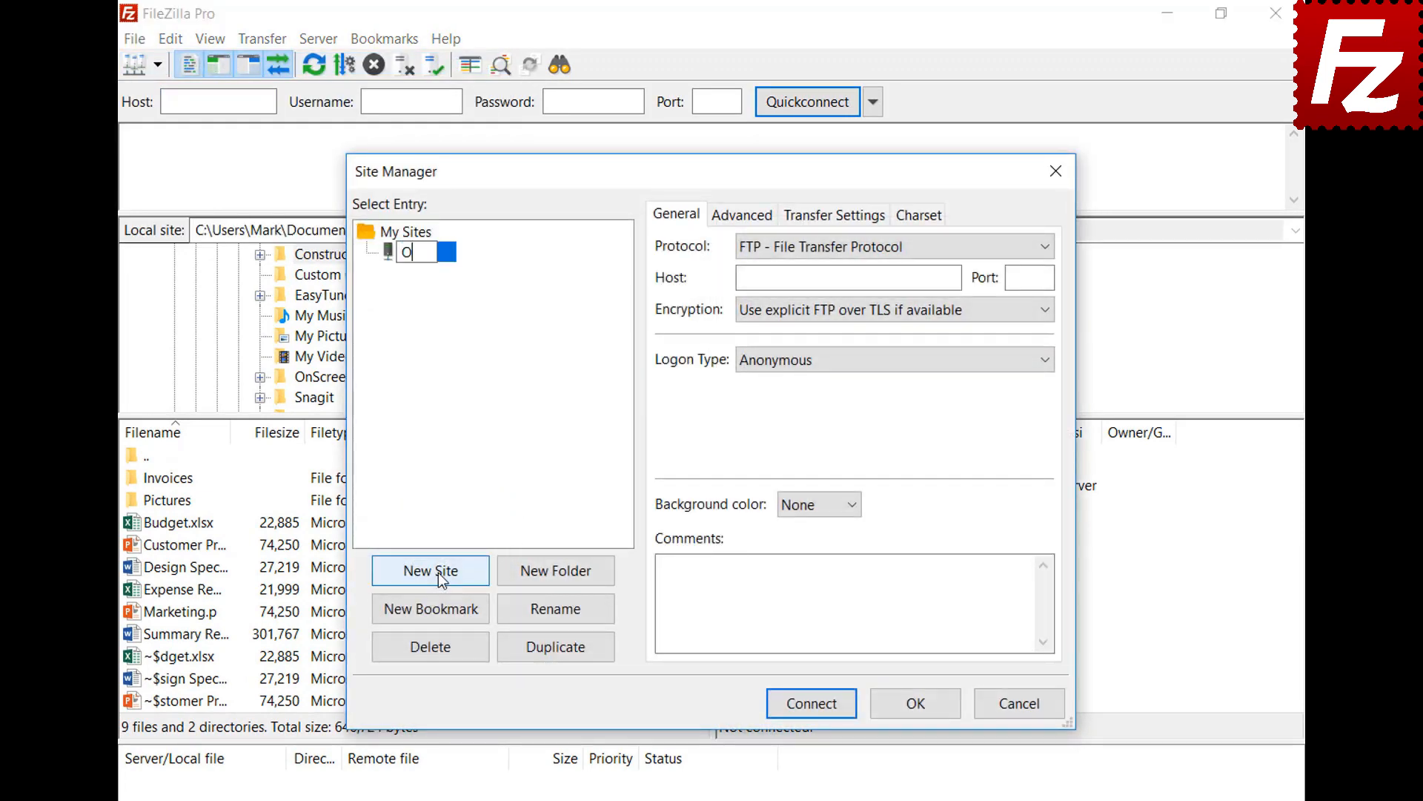
pyautogui.write('neDrive')
pyautogui.click(811, 248)
pyautogui.click(817, 472)
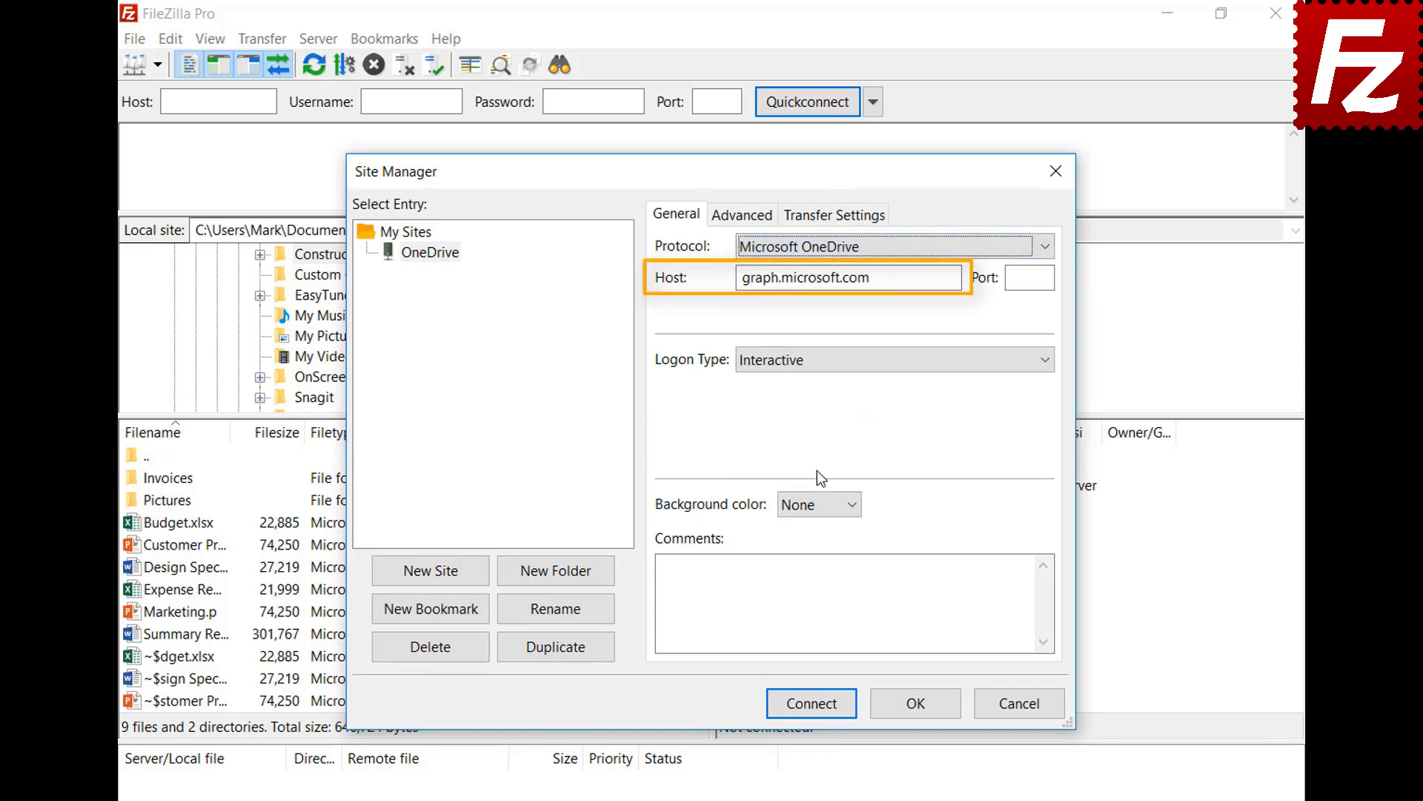
pyautogui.click(808, 705)
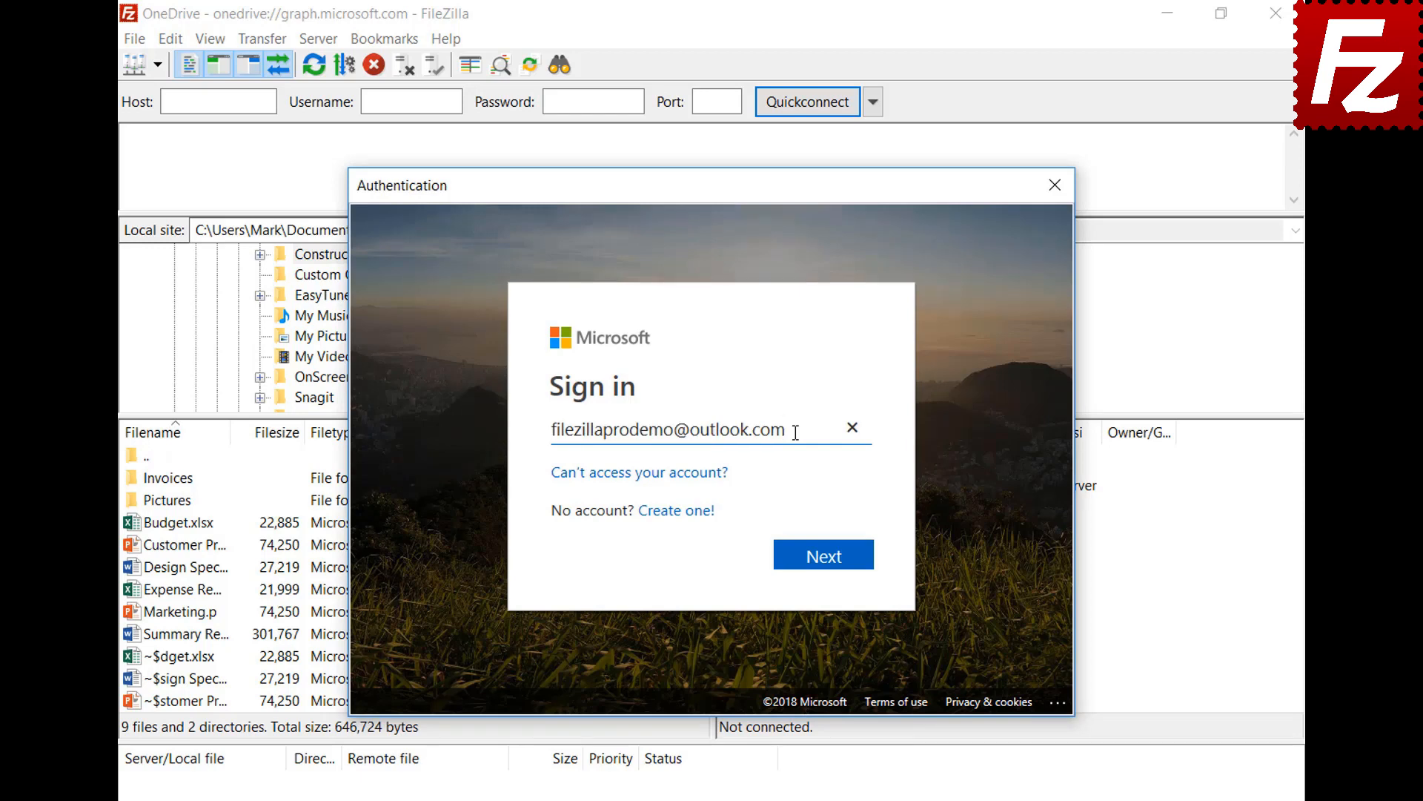
# Finish the Microsoft sign-in with the account password and grant FileZilla Pro access to OneDrive files.
pyautogui.click(826, 567)
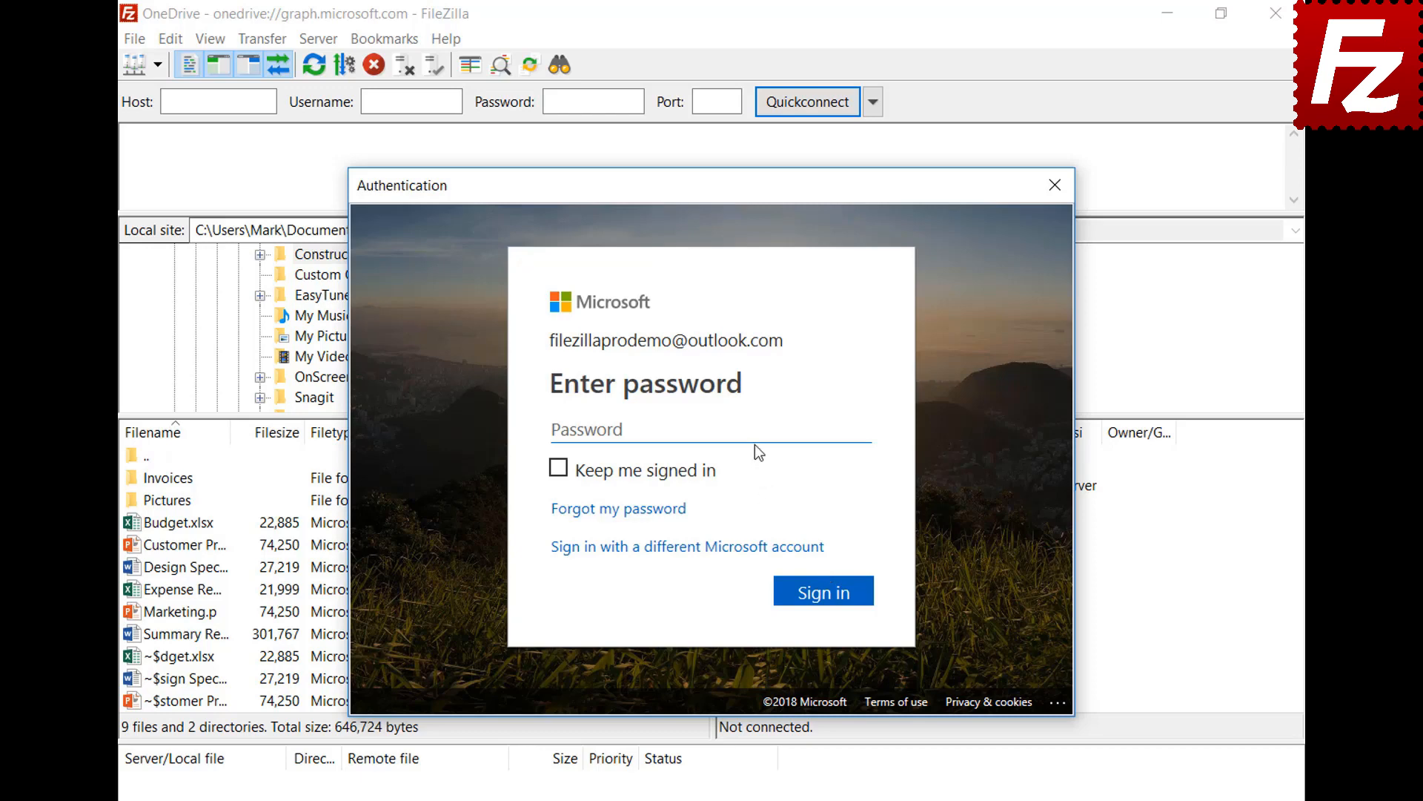
pyautogui.write('*********')
pyautogui.click(830, 594)
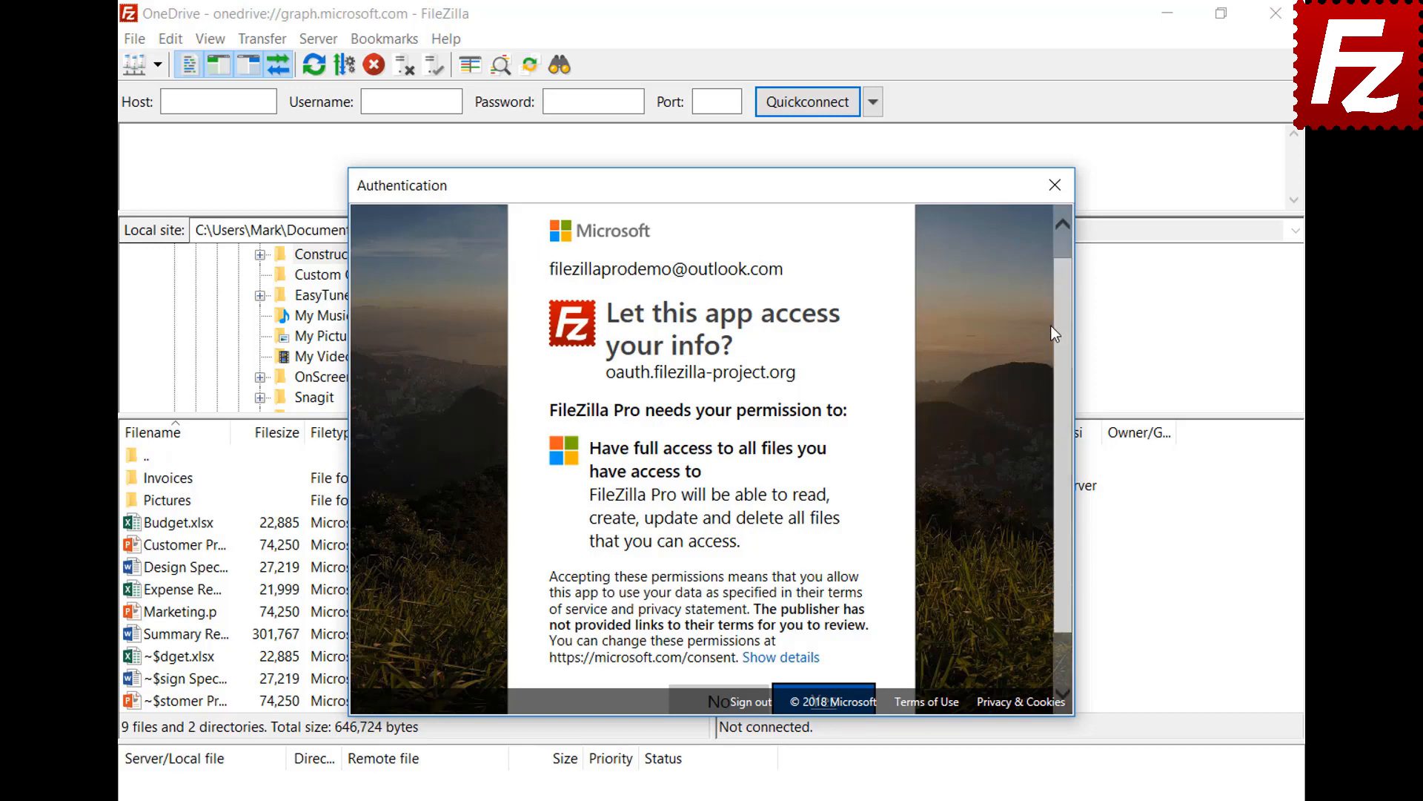
pyautogui.scroll(-2, 1063, 320)
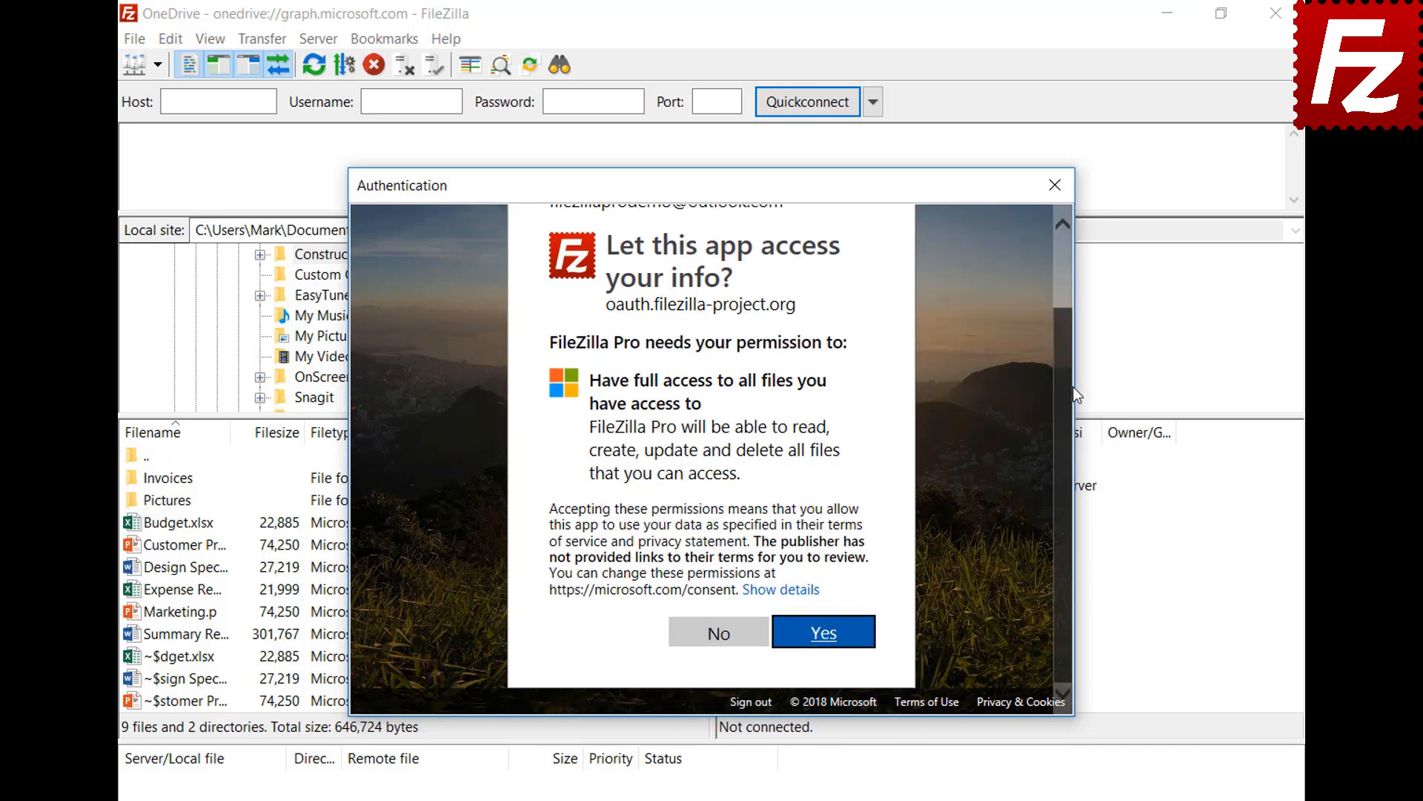
pyautogui.click(825, 639)
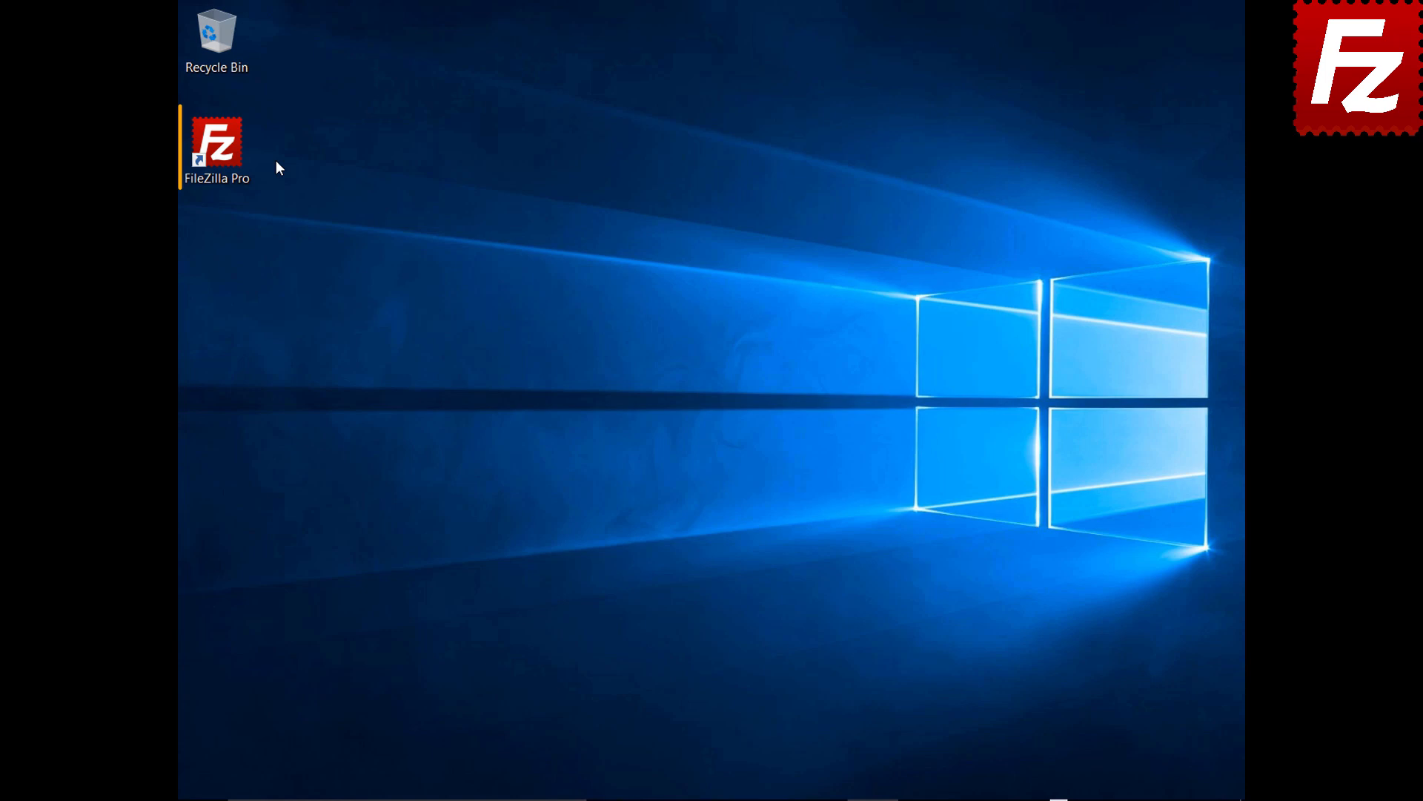
# Connect to the saved Amazon S3 site, open filezillaprobucket, and request a Temporary URL for README.
pyautogui.doubleClick(225, 154)
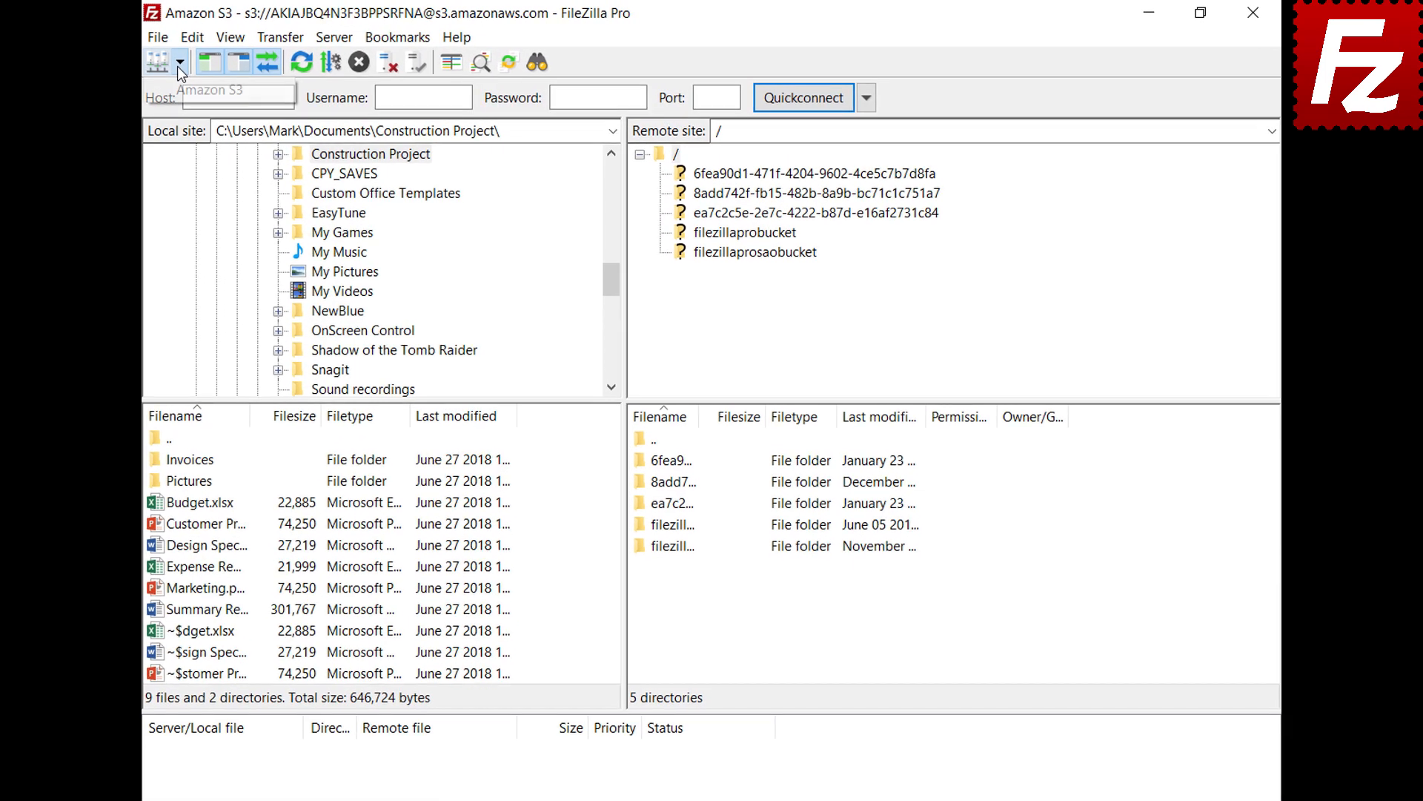
pyautogui.click(213, 58)
pyautogui.click(176, 90)
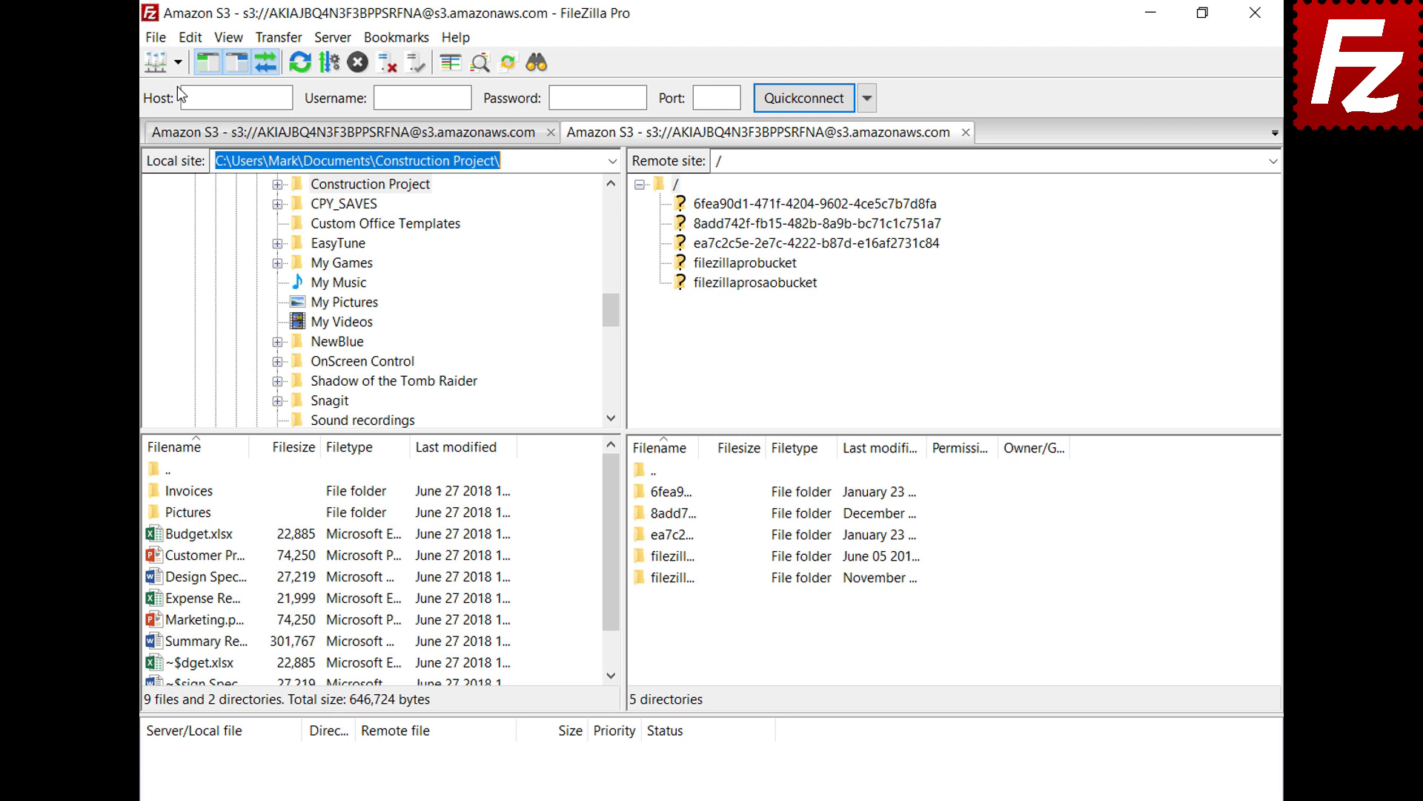
pyautogui.click(746, 267)
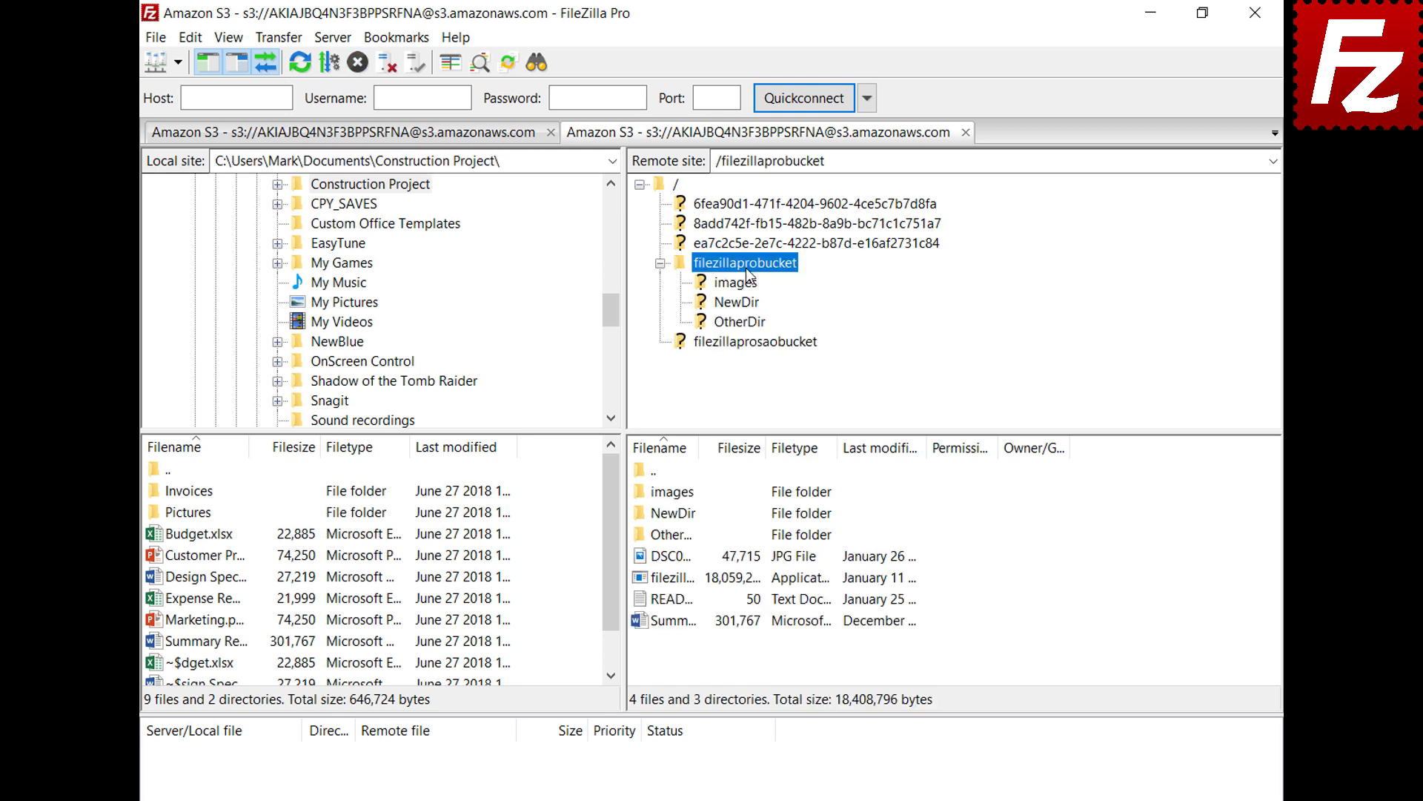
pyautogui.rightClick(675, 605)
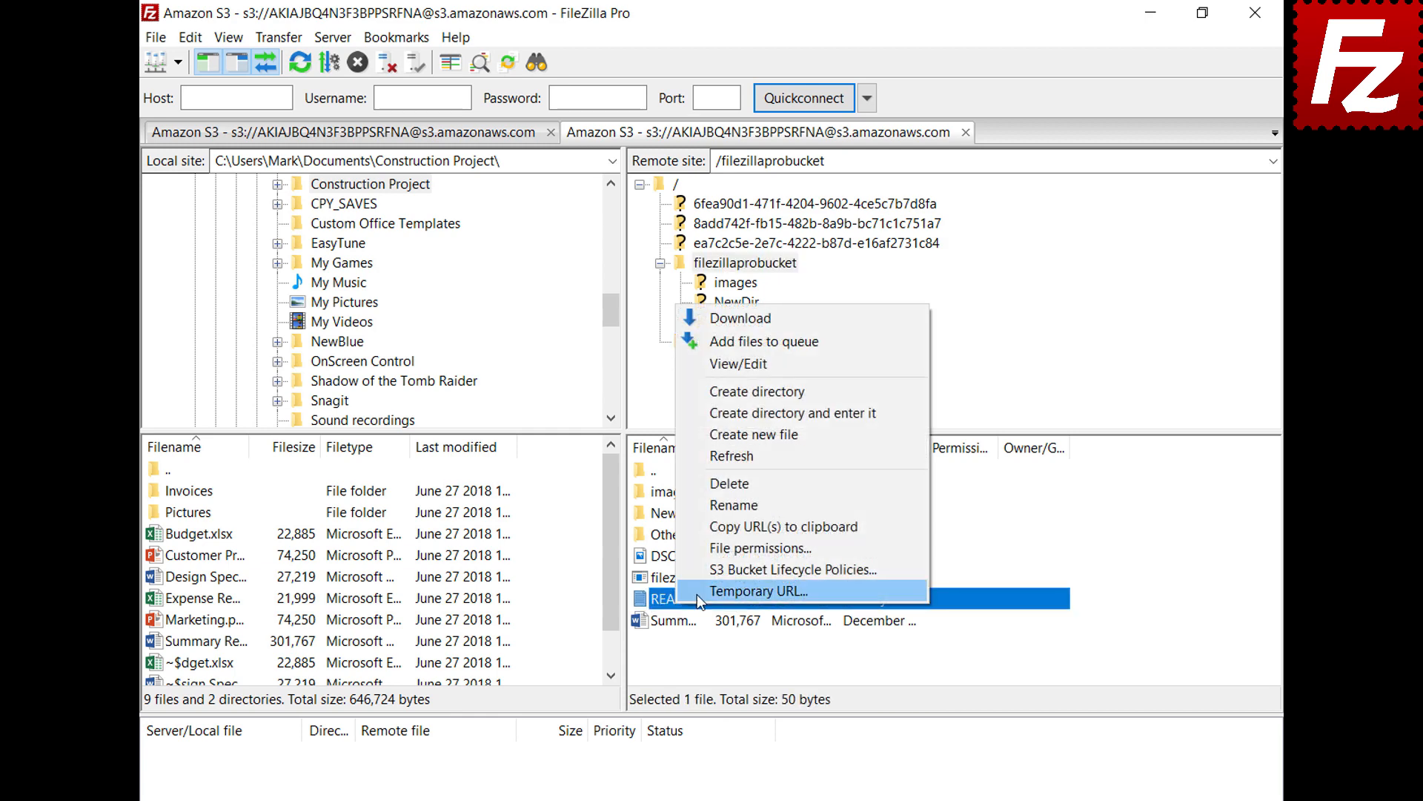
pyautogui.click(698, 592)
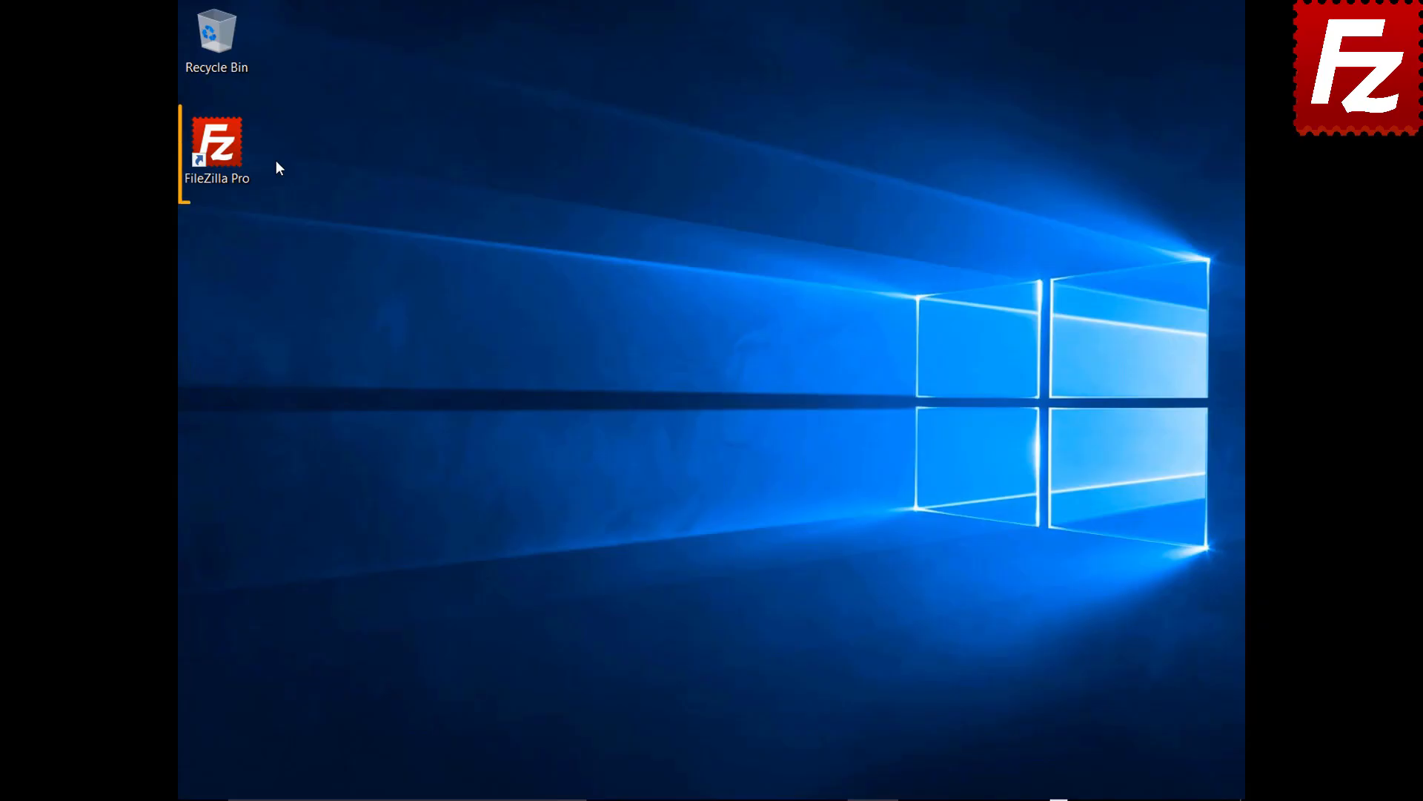
# Create a Site Manager entry named OneDrive using the Microsoft OneDrive protocol and connect to it.
pyautogui.doubleClick(226, 153)
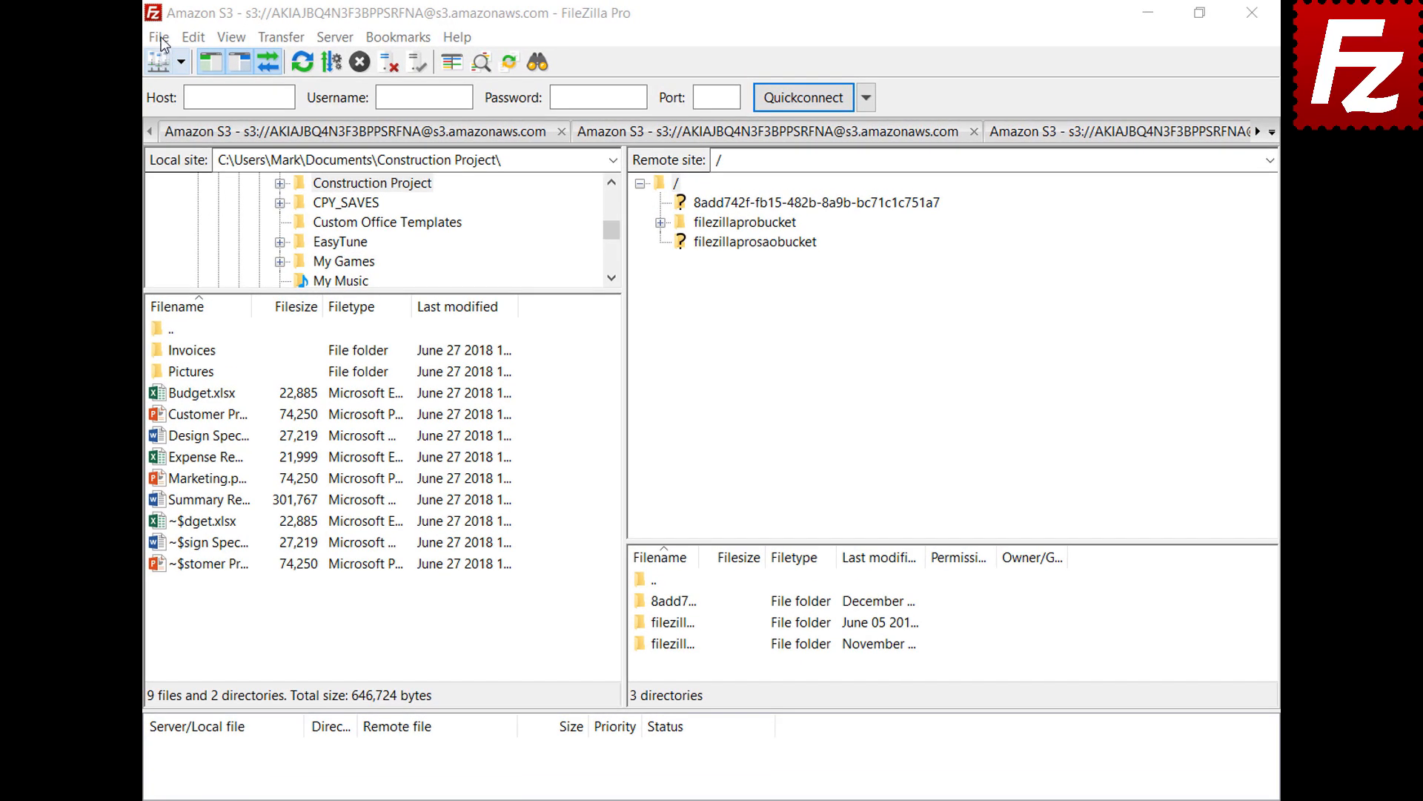
pyautogui.click(160, 40)
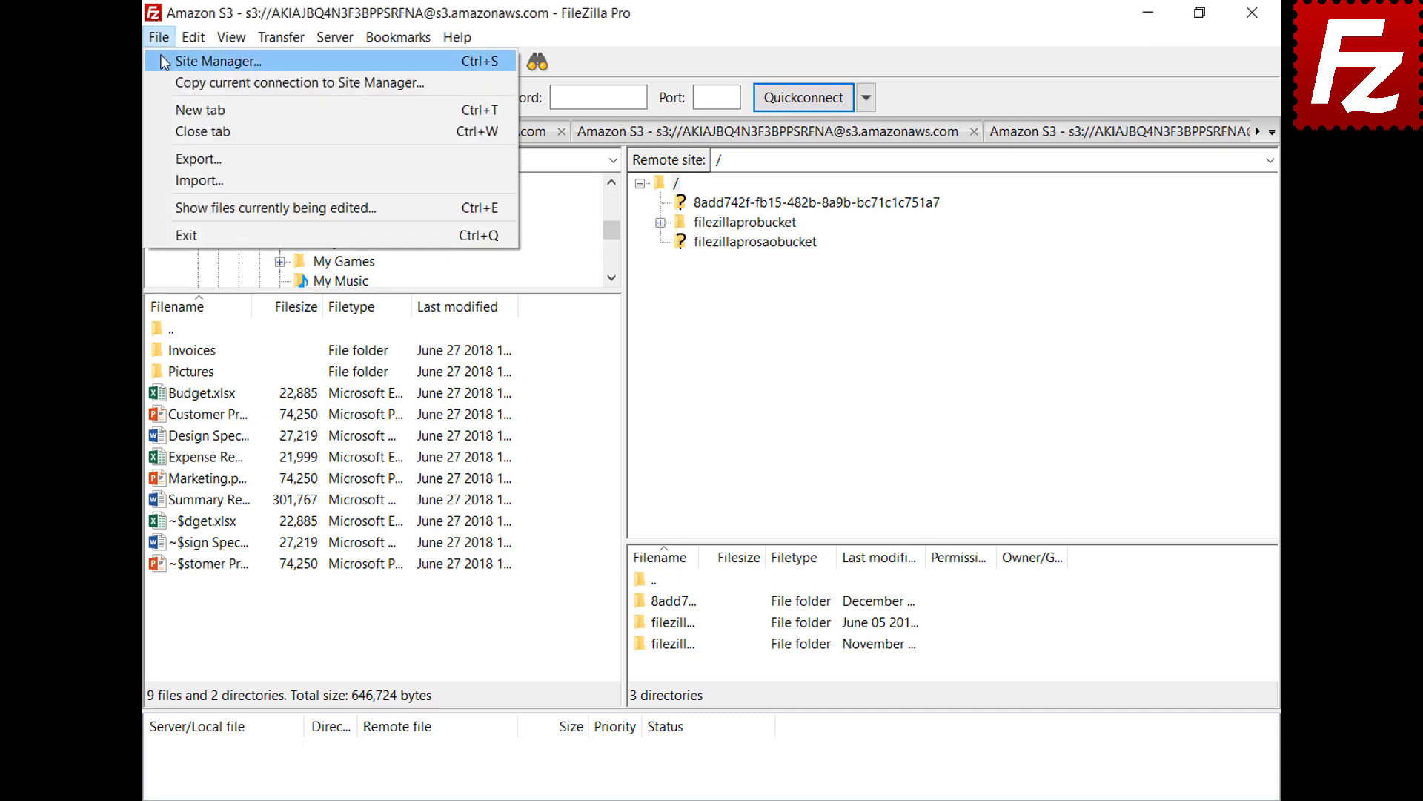
pyautogui.click(172, 61)
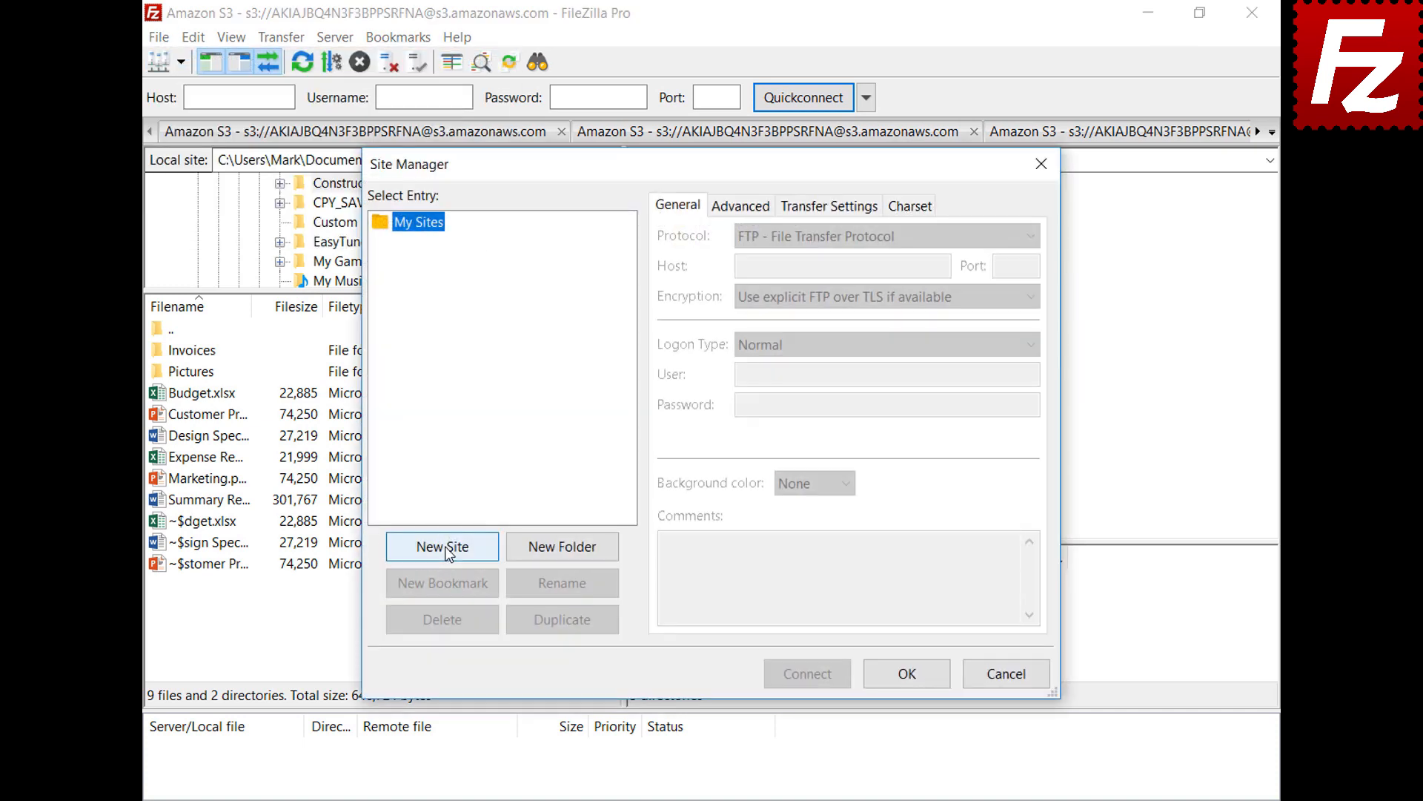
pyautogui.click(445, 547)
pyautogui.write('OneDrive')
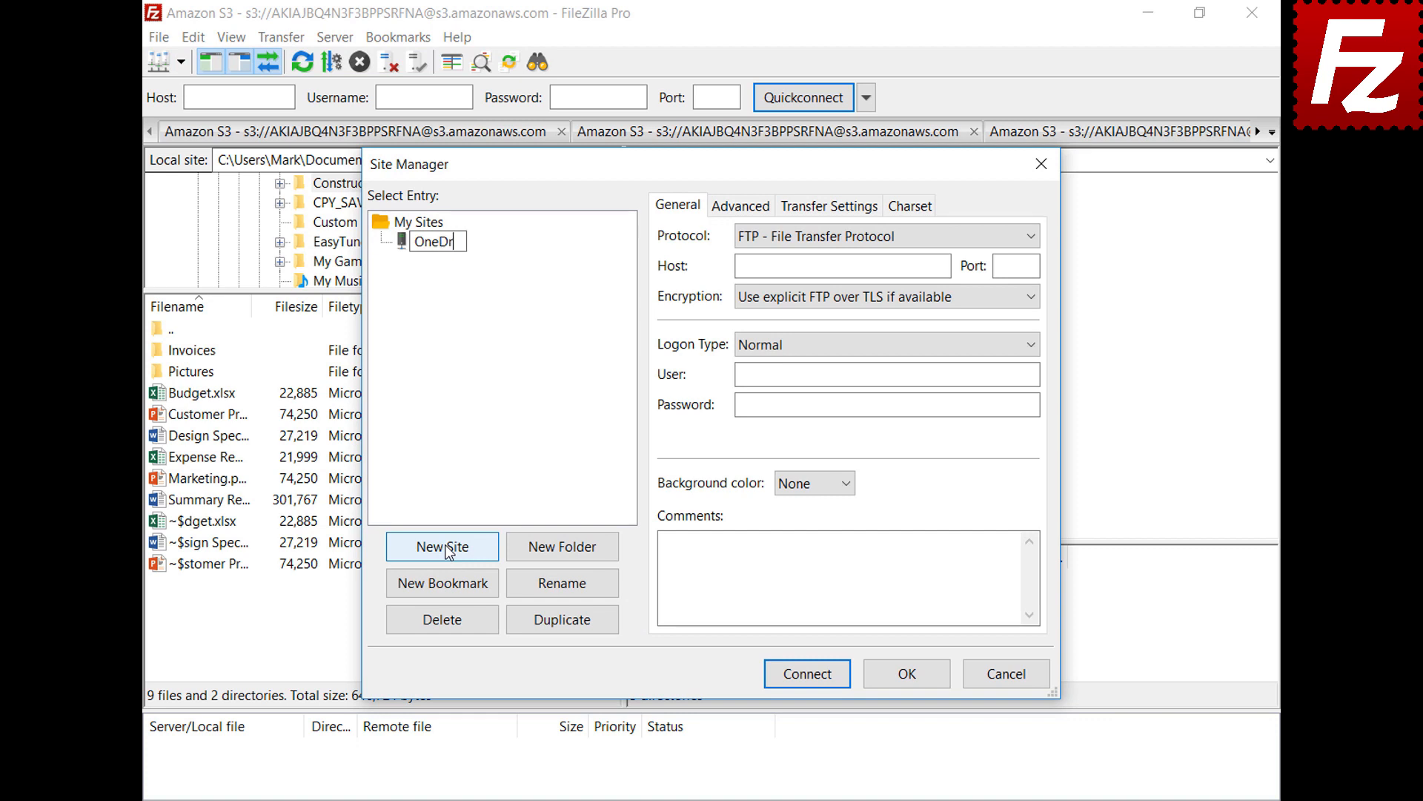
pyautogui.click(1032, 239)
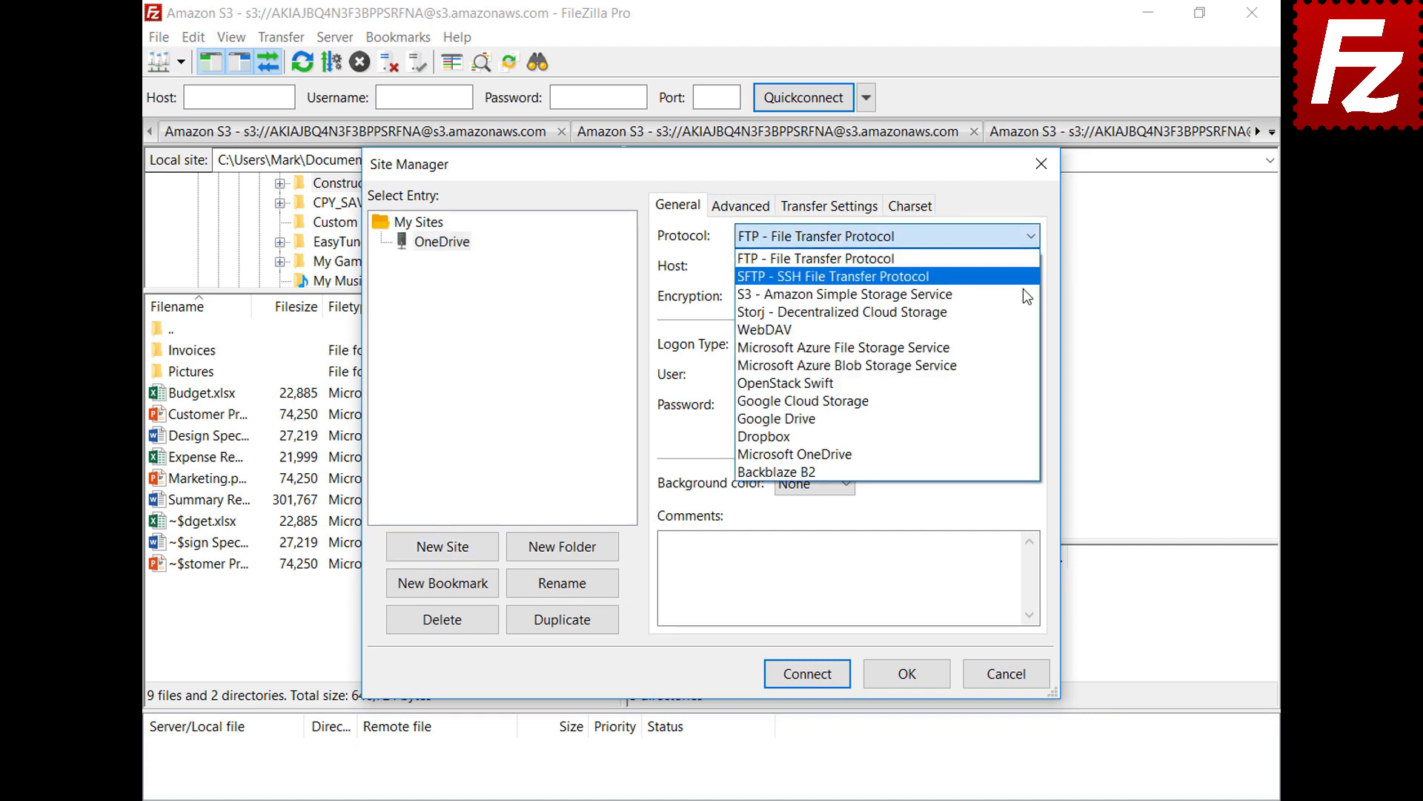
pyautogui.click(1024, 454)
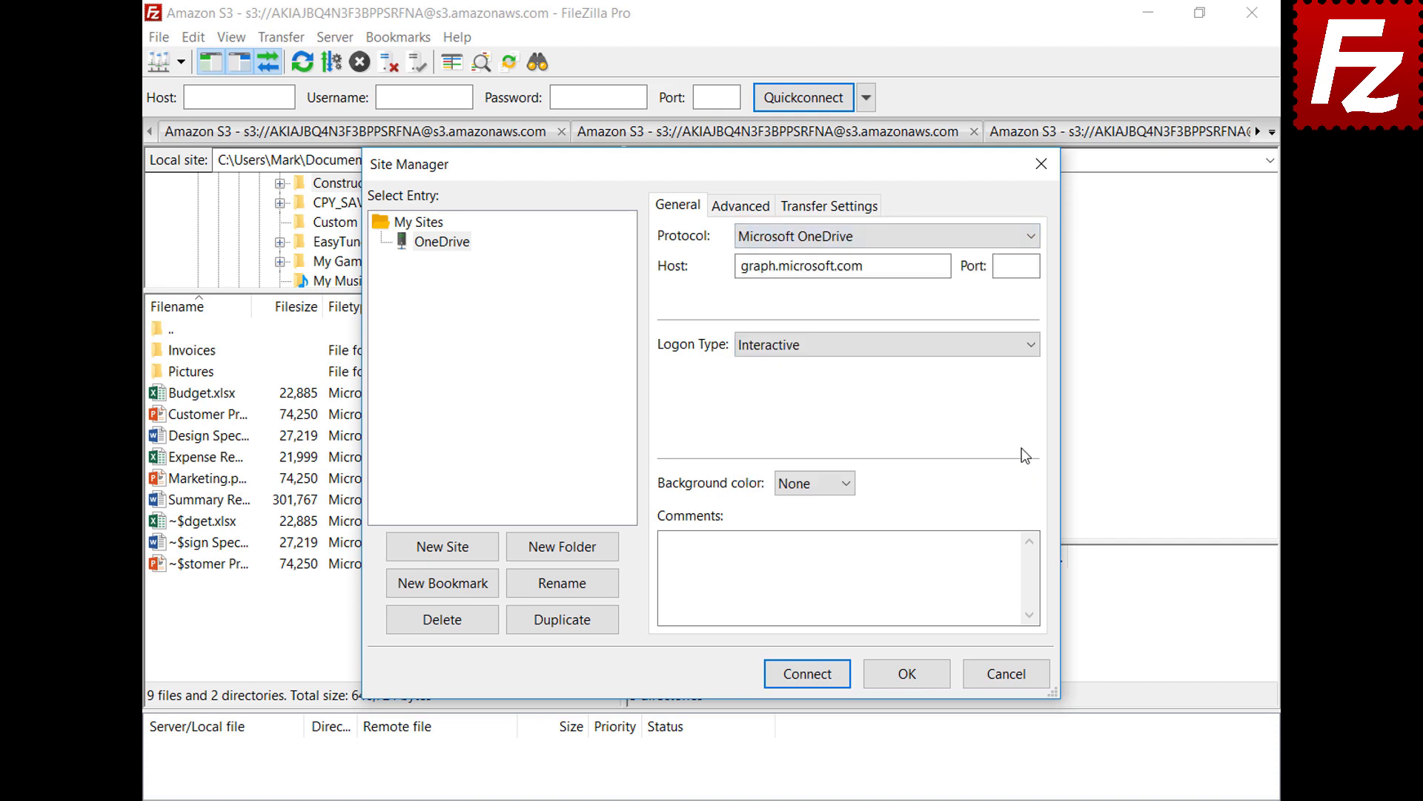
pyautogui.click(810, 678)
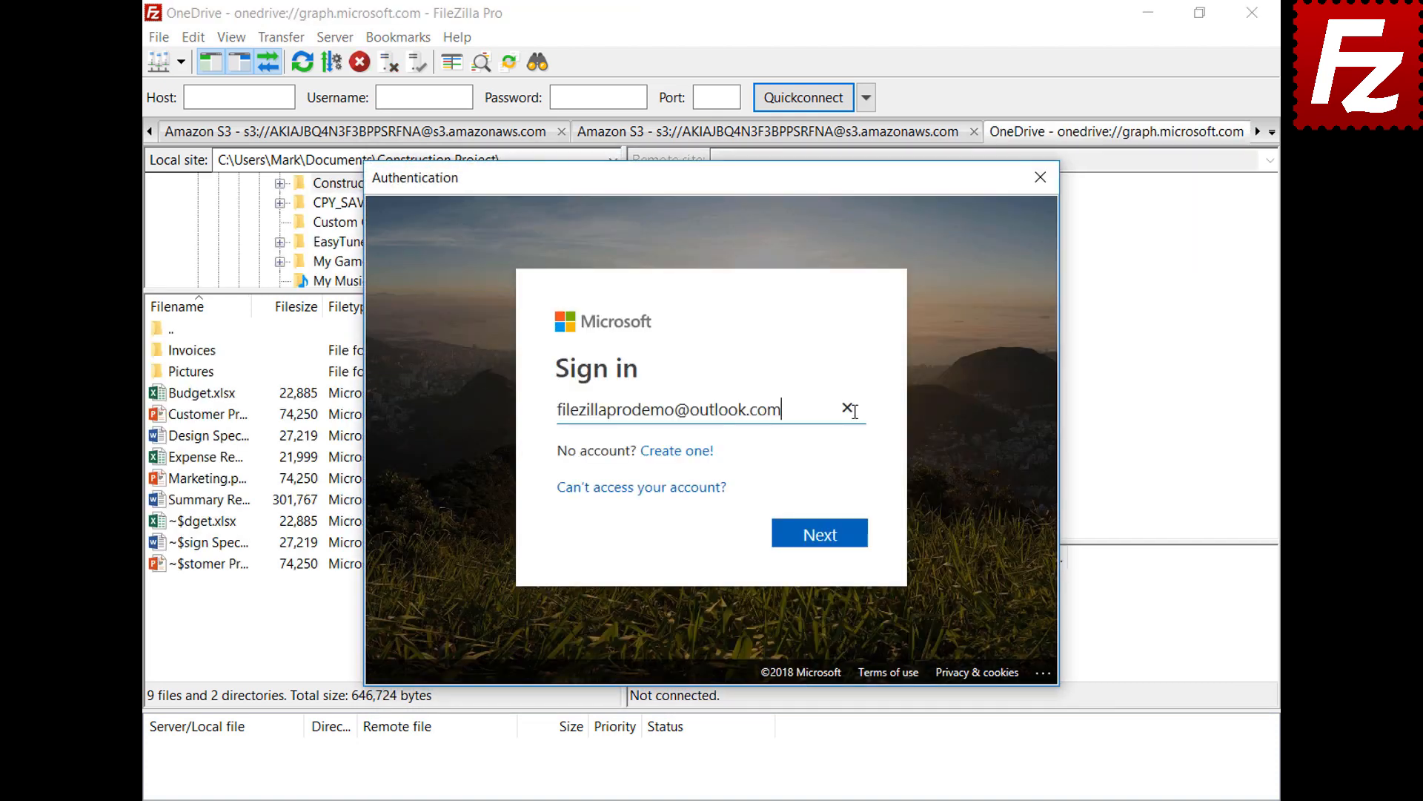
# Submit the account e-mail and password to complete the Microsoft sign-in.
pyautogui.click(828, 541)
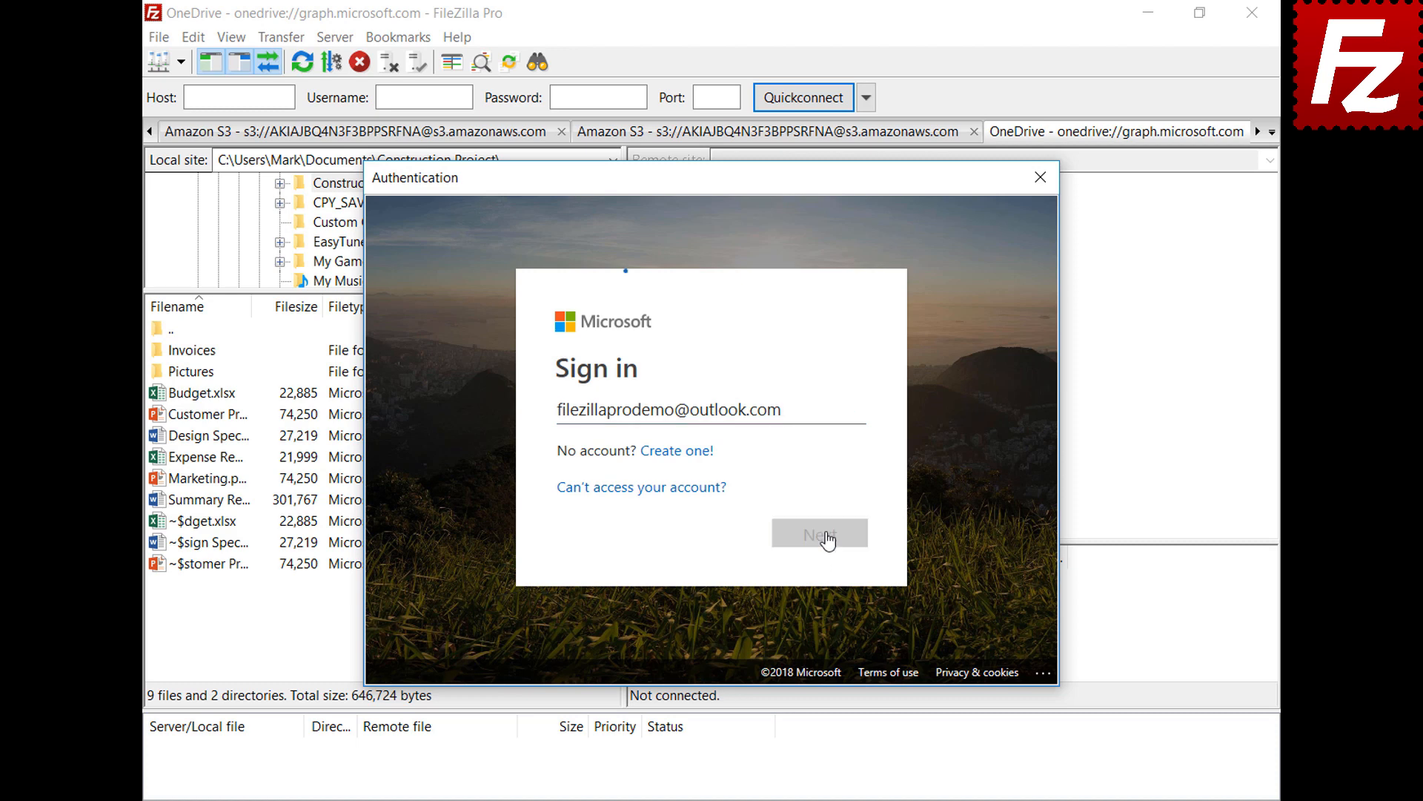
pyautogui.write('•••••••••')
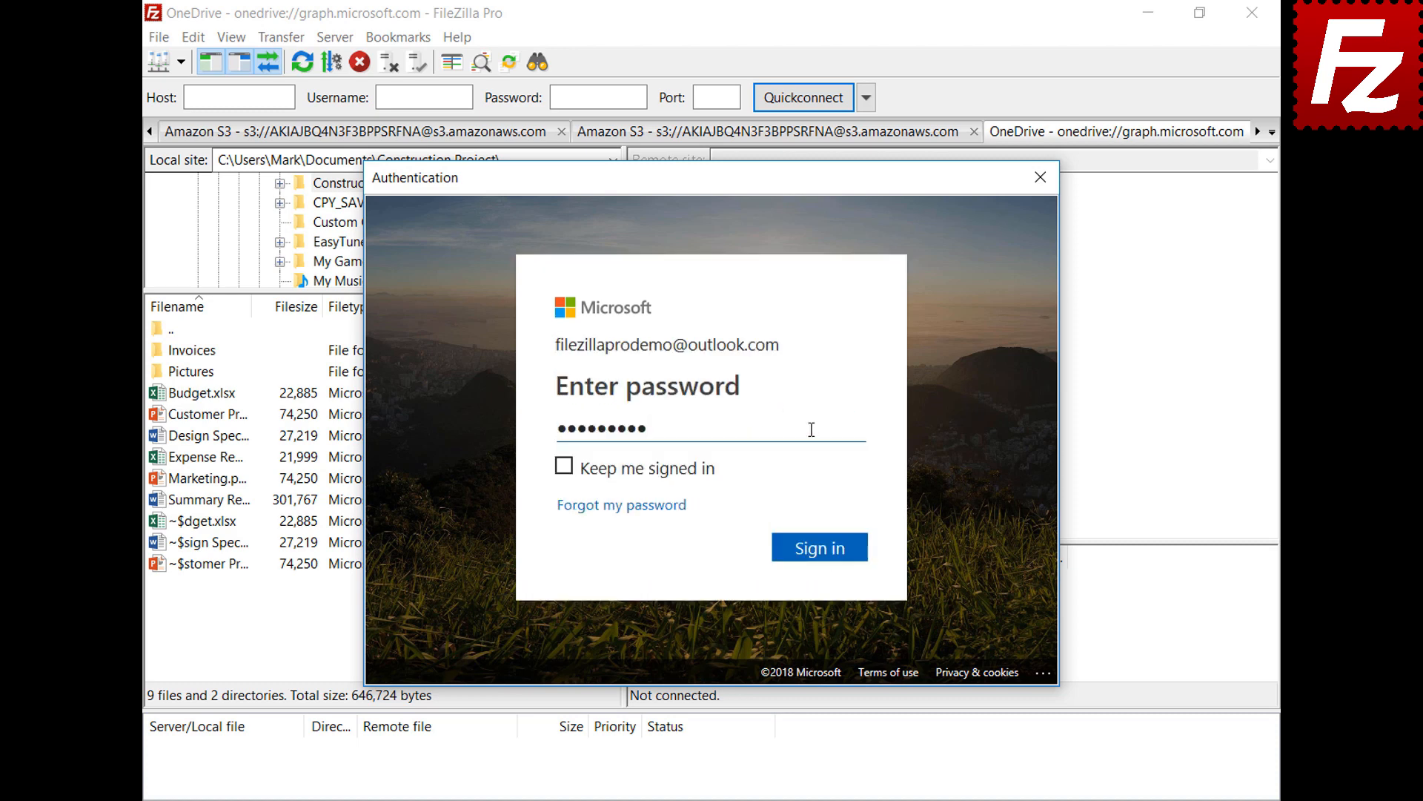
pyautogui.click(821, 548)
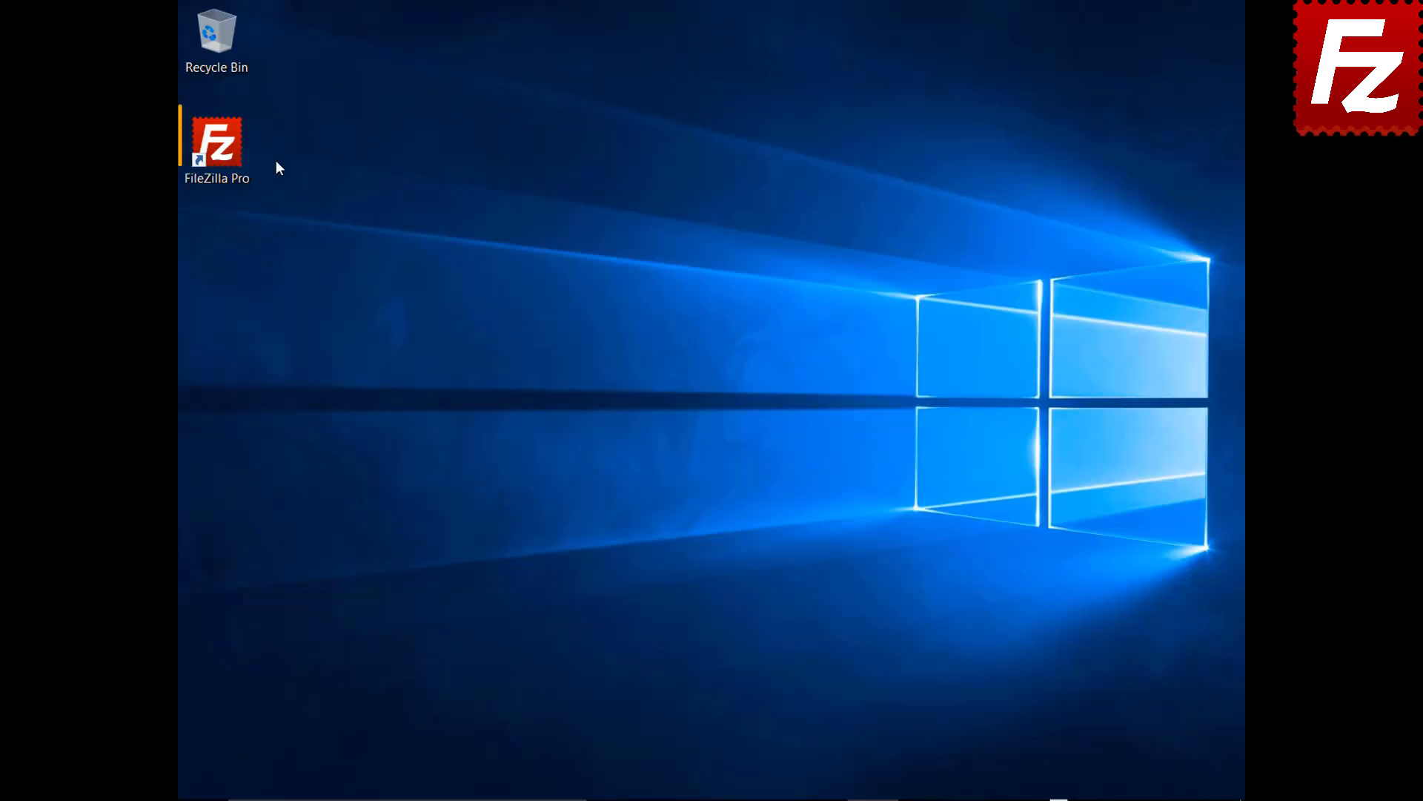
# Relaunch FileZilla Pro, sign in again with the Microsoft account e-mail and password, then restart the program.
pyautogui.doubleClick(236, 156)
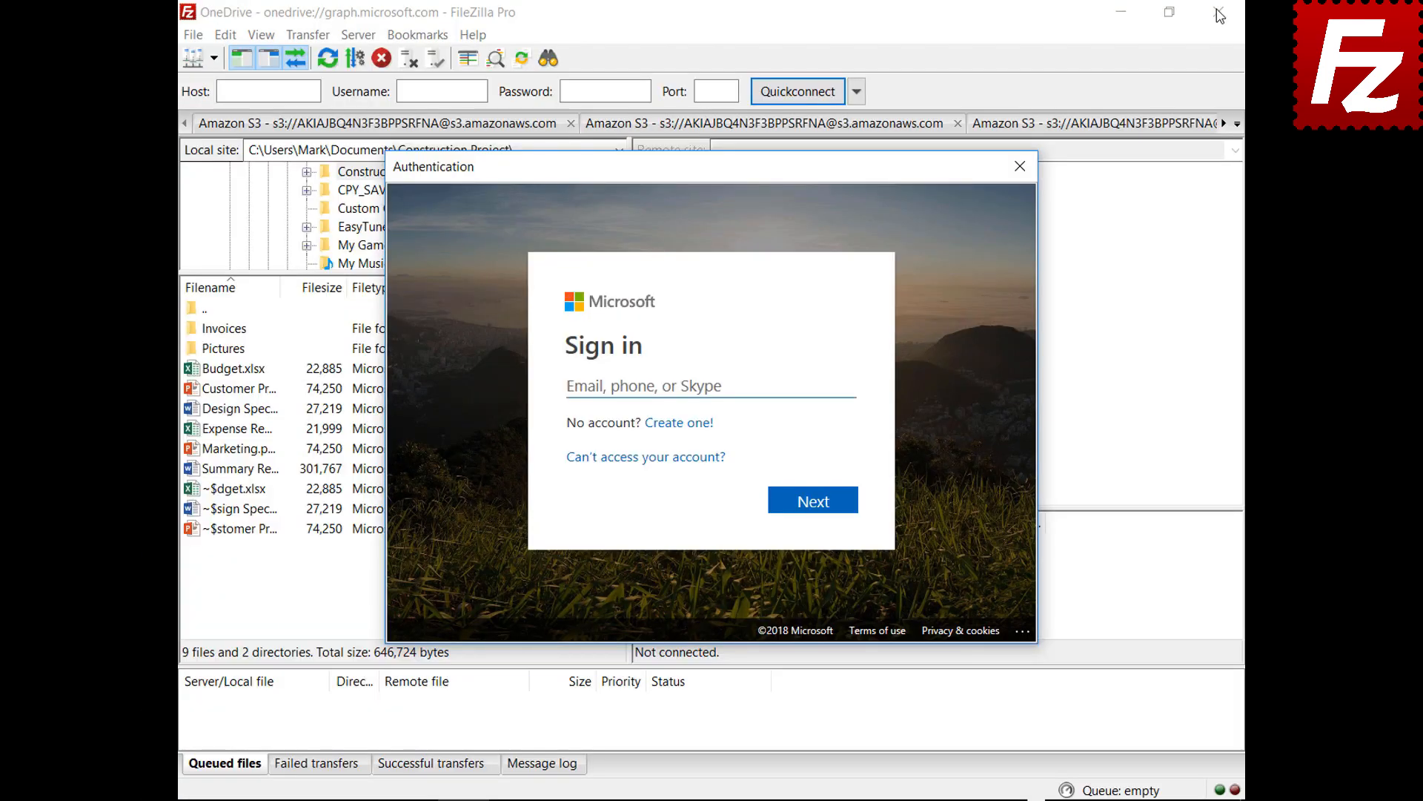
pyautogui.click(822, 384)
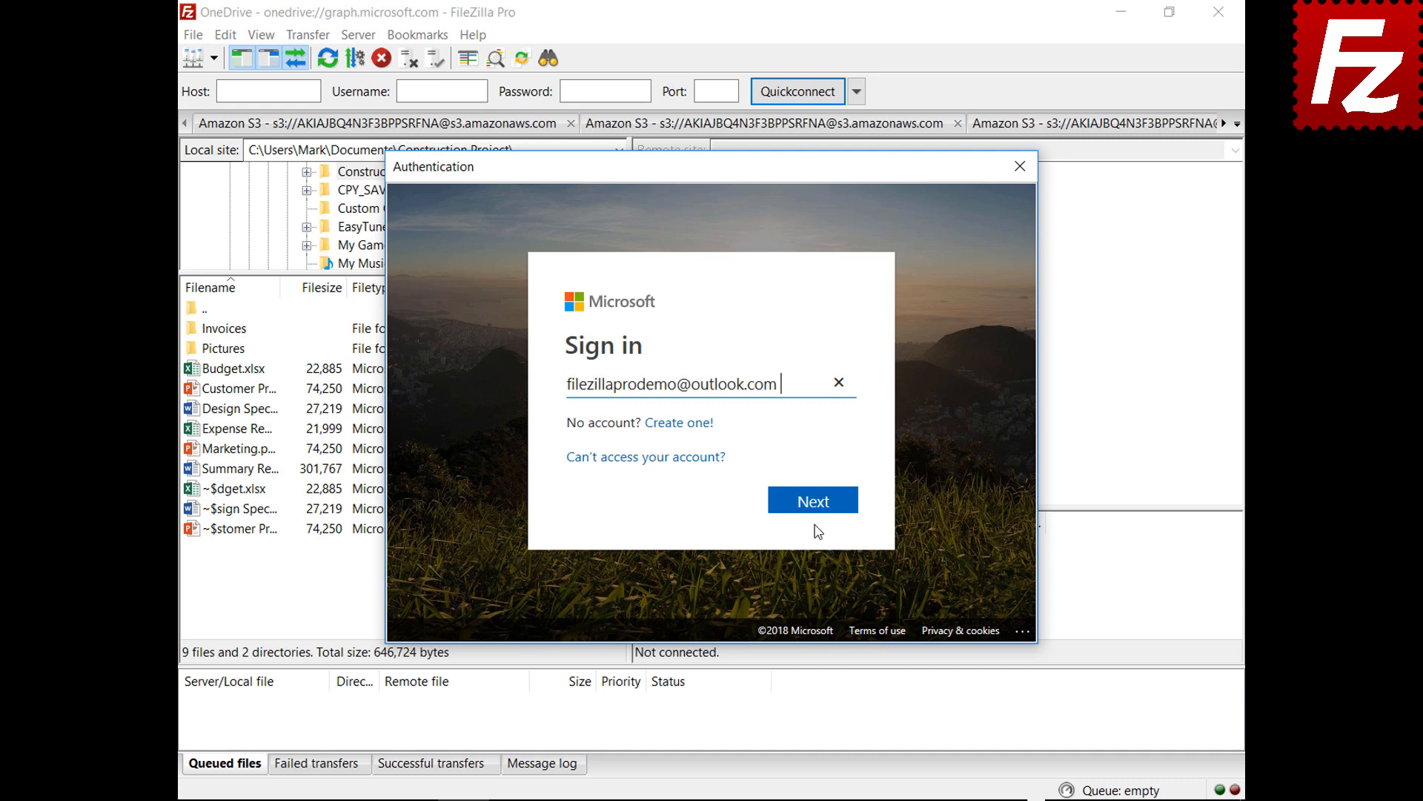
pyautogui.click(813, 507)
pyautogui.click(821, 403)
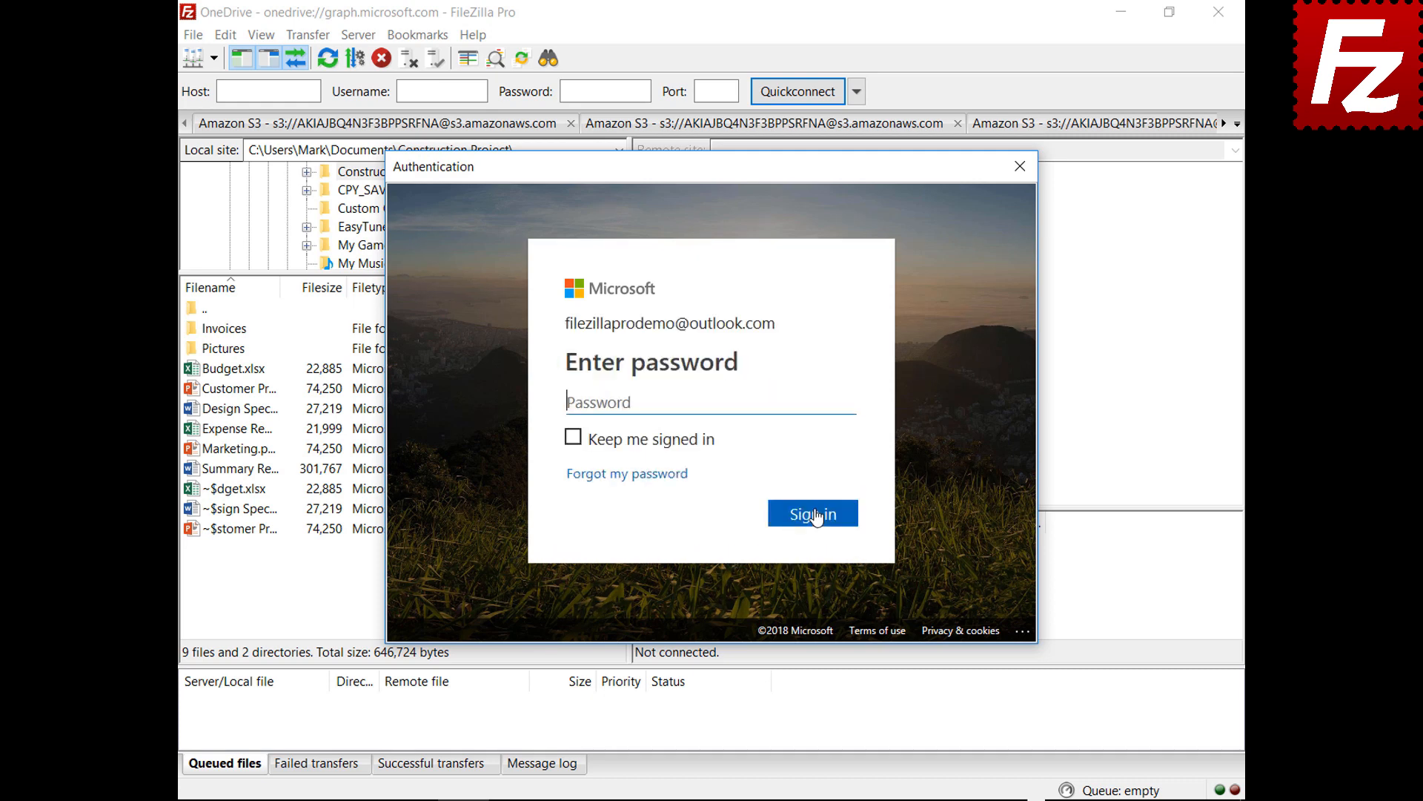
pyautogui.hotkey('ctrl', 'v')
pyautogui.click(815, 522)
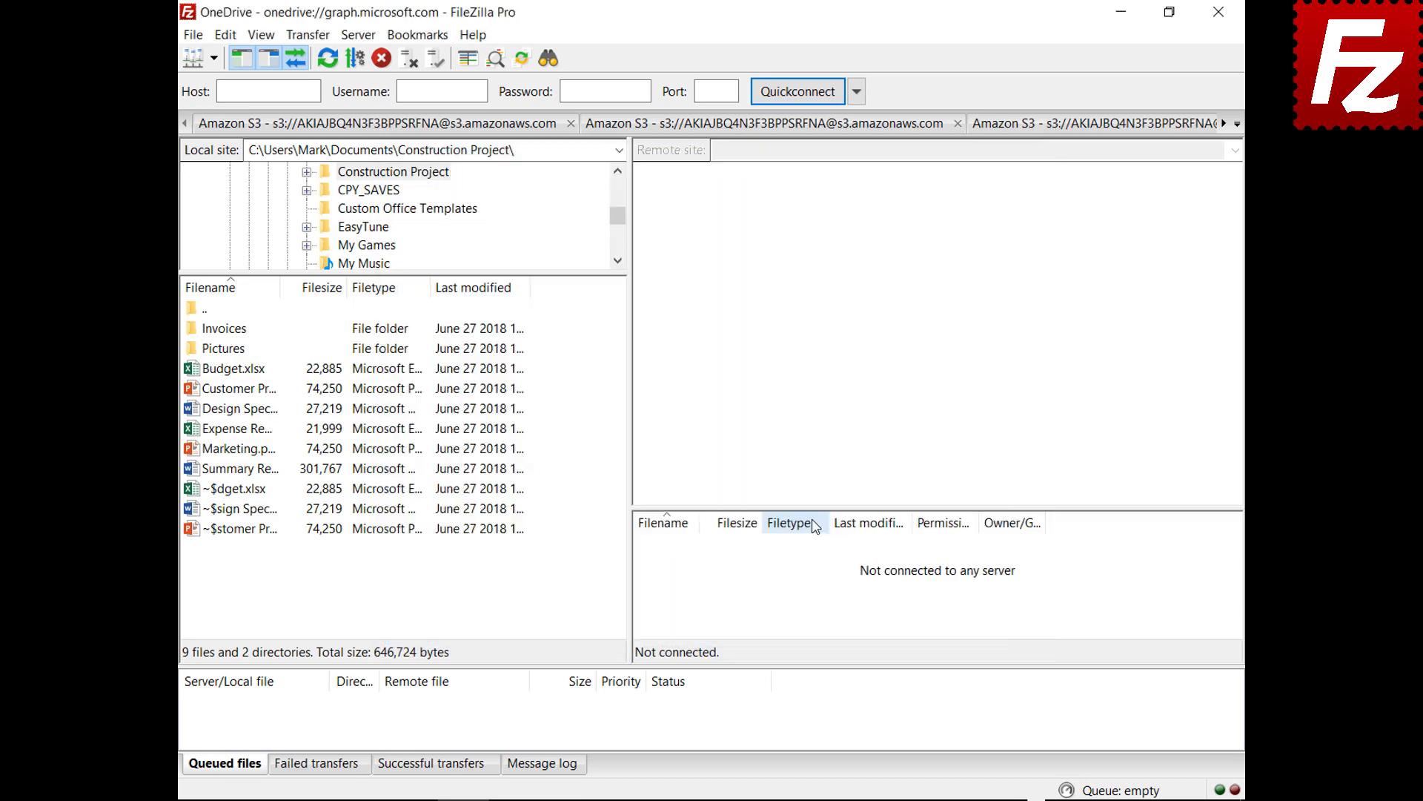
pyautogui.click(1218, 12)
pyautogui.doubleClick(230, 154)
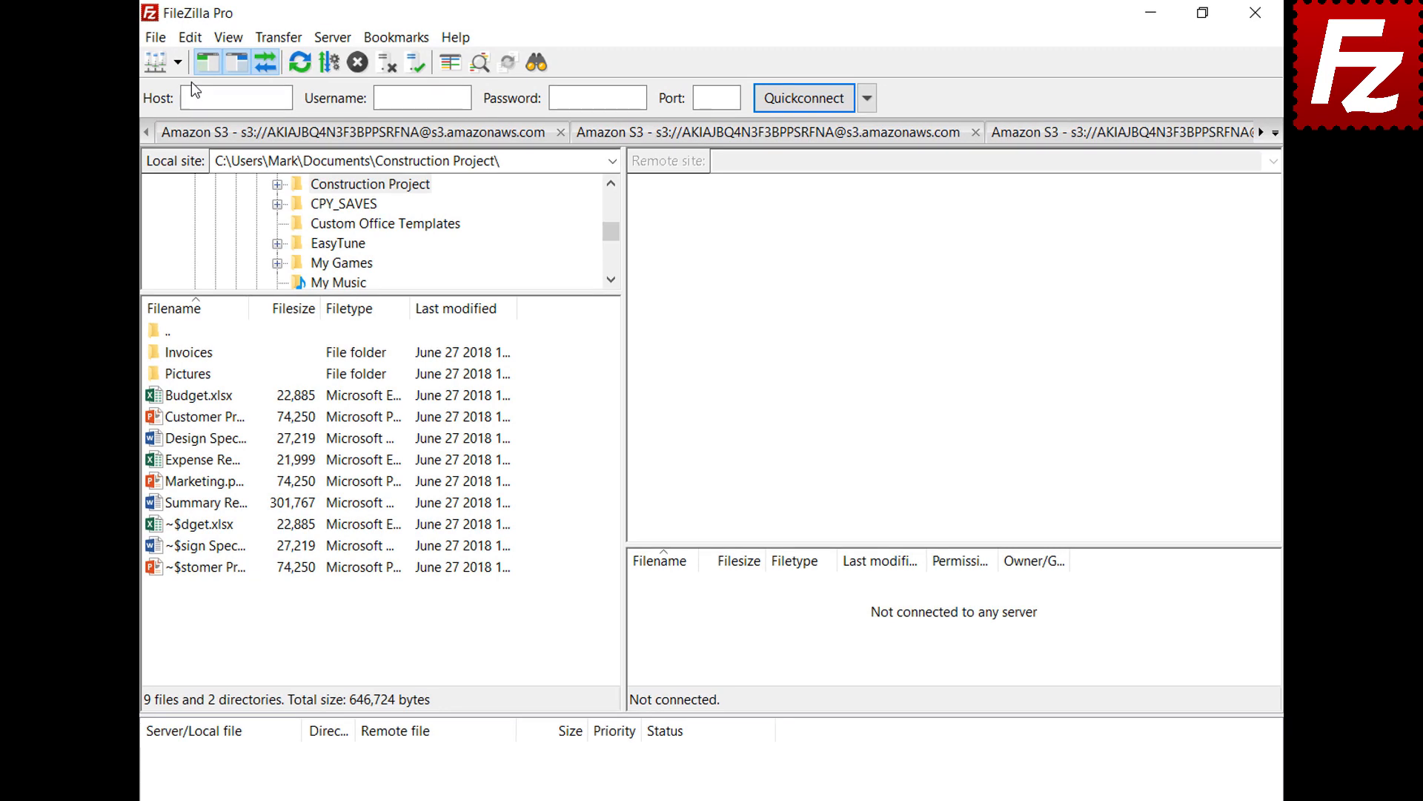
# In Settings > Passwords, choose 'Save passwords protected by a master password' and enter it twice.
pyautogui.click(189, 40)
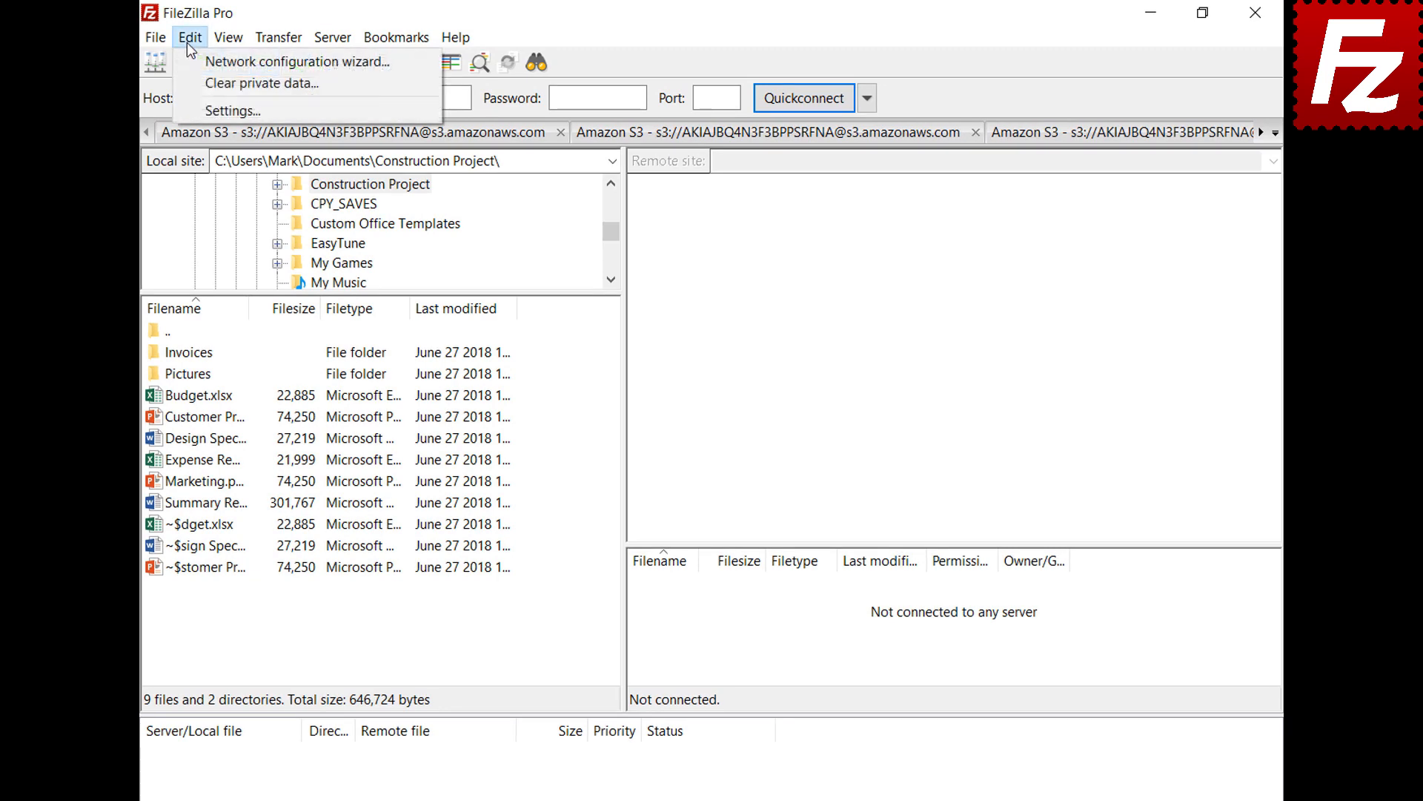
pyautogui.click(197, 108)
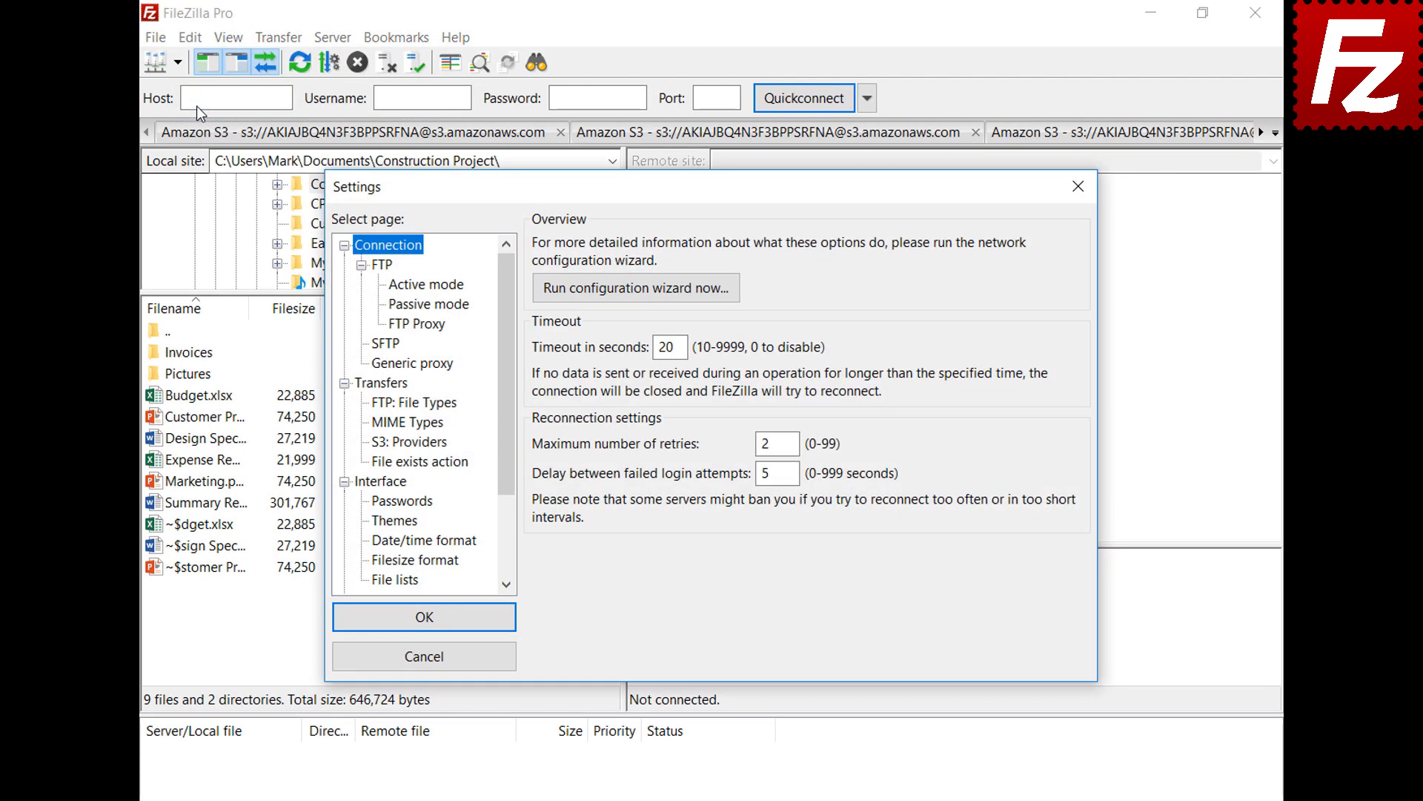
pyautogui.click(374, 502)
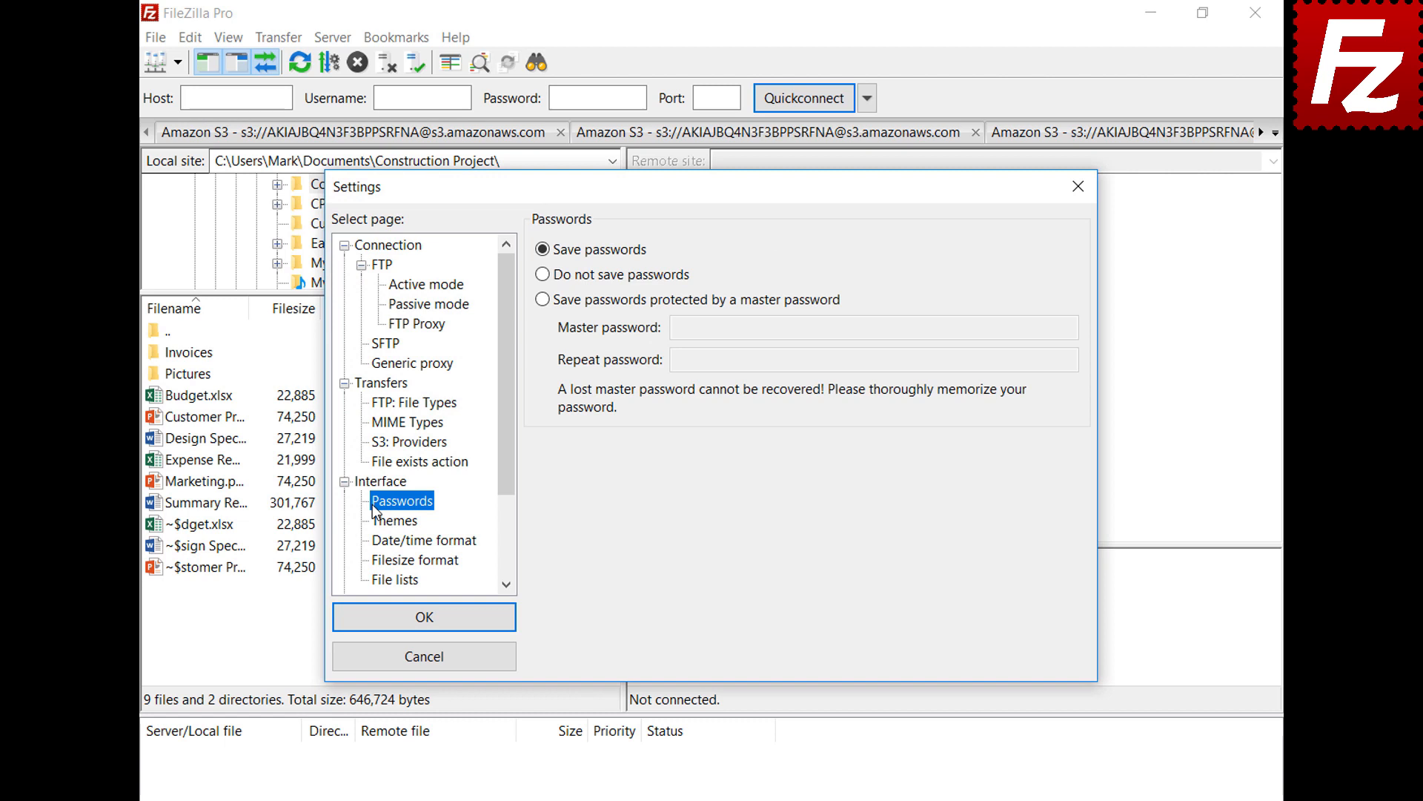
pyautogui.click(544, 299)
pyautogui.click(1040, 327)
pyautogui.hotkey('ctrl', 'v')
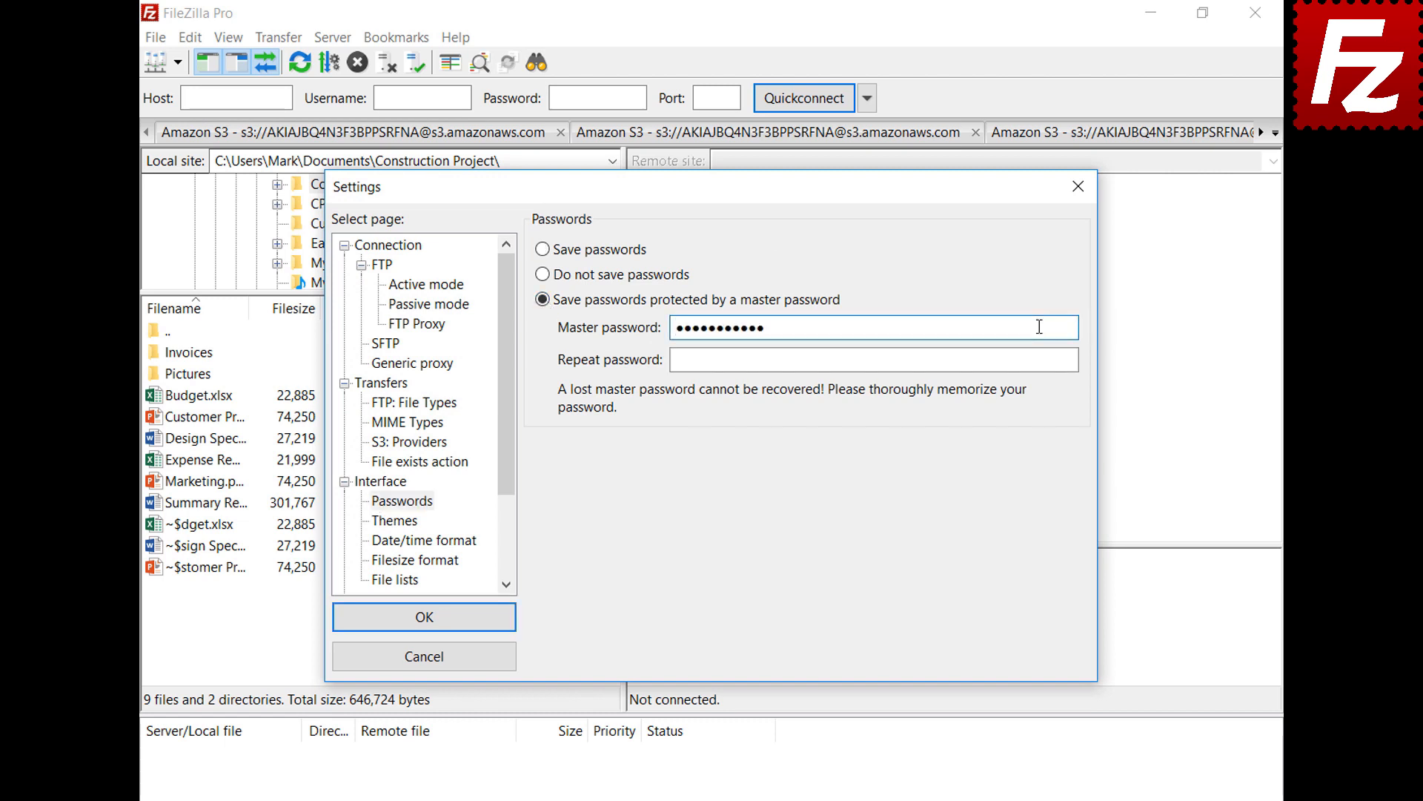
pyautogui.click(1069, 360)
pyautogui.hotkey('ctrl', 'v')
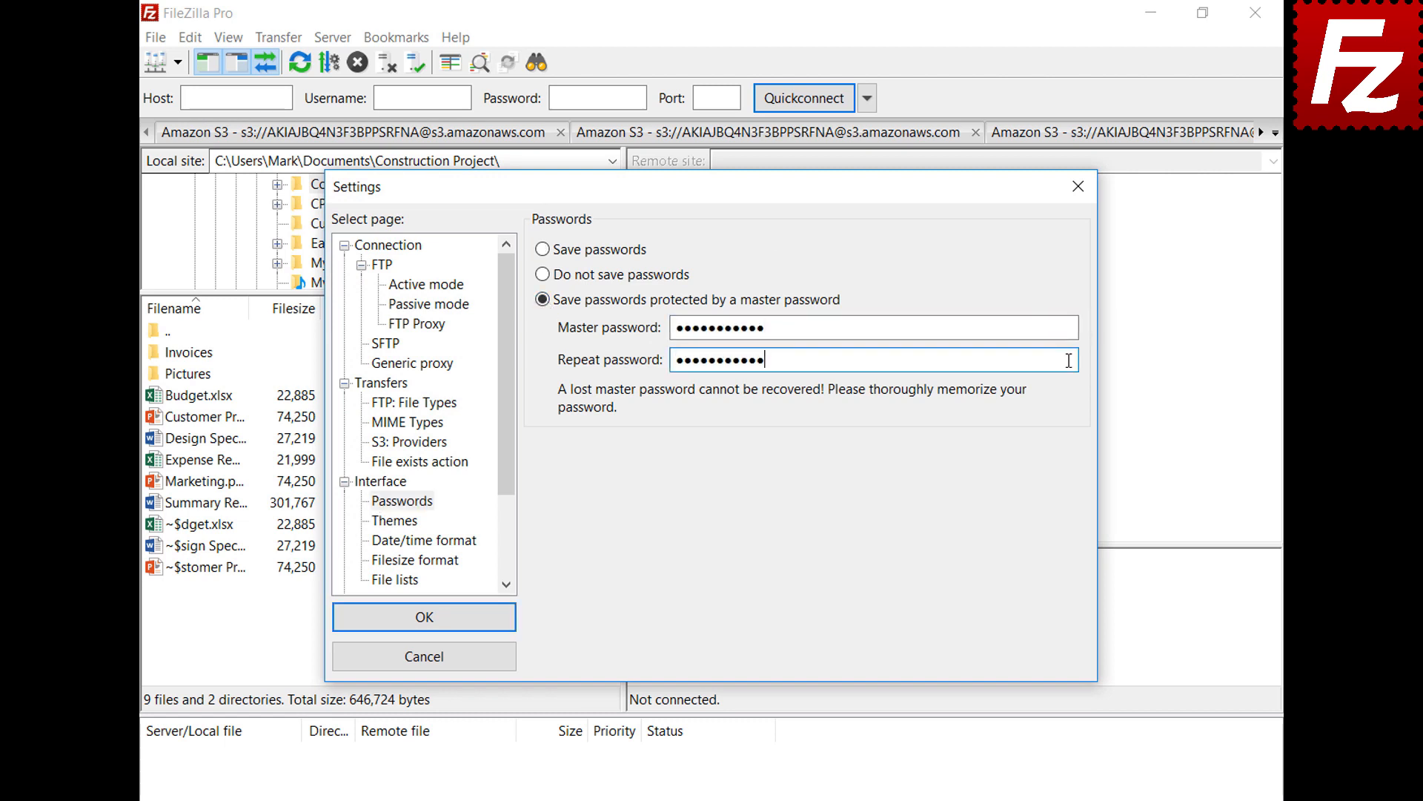
pyautogui.click(420, 617)
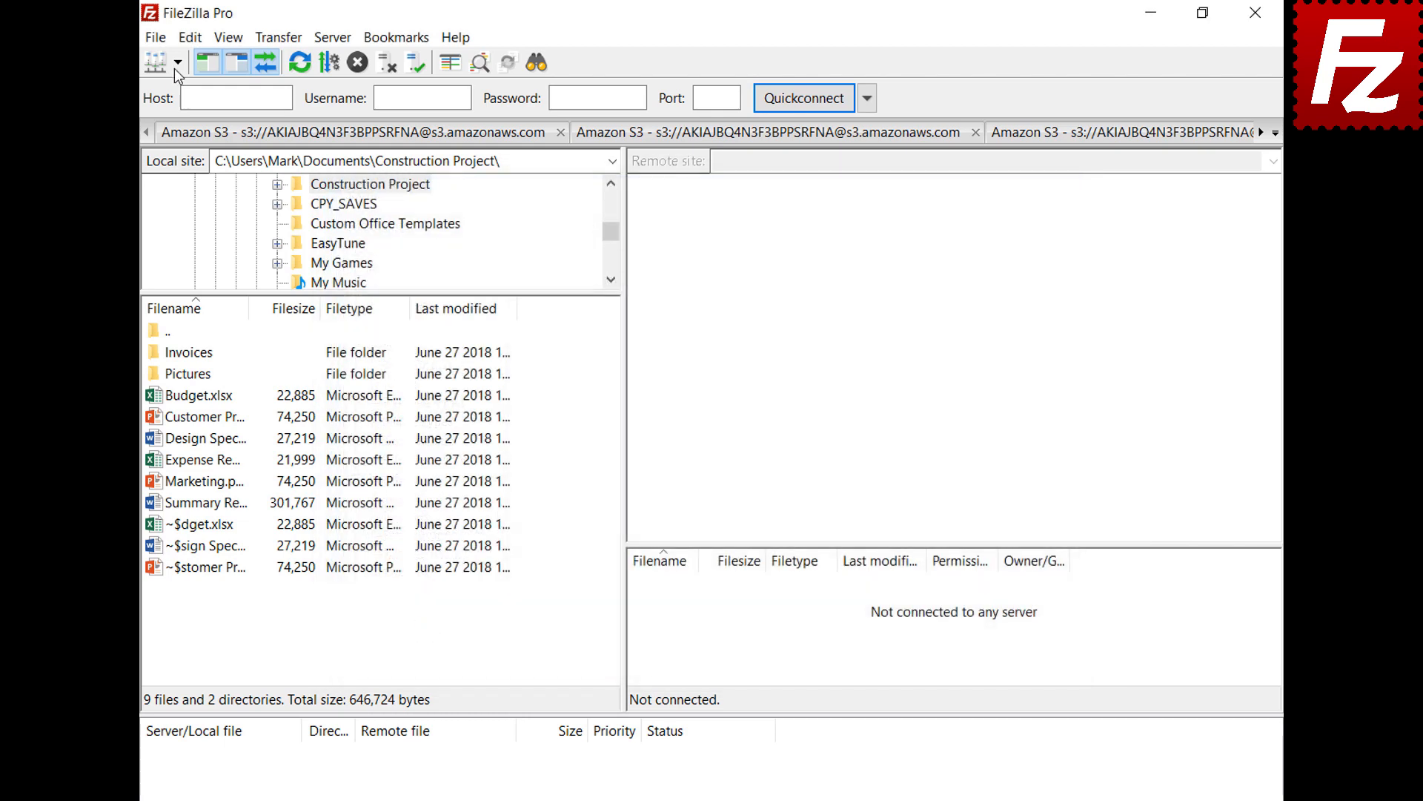
# Connect to the saved OneDrive site, sign in with the account e-mail and password, then relaunch FileZilla Pro.
pyautogui.click(176, 64)
pyautogui.click(175, 91)
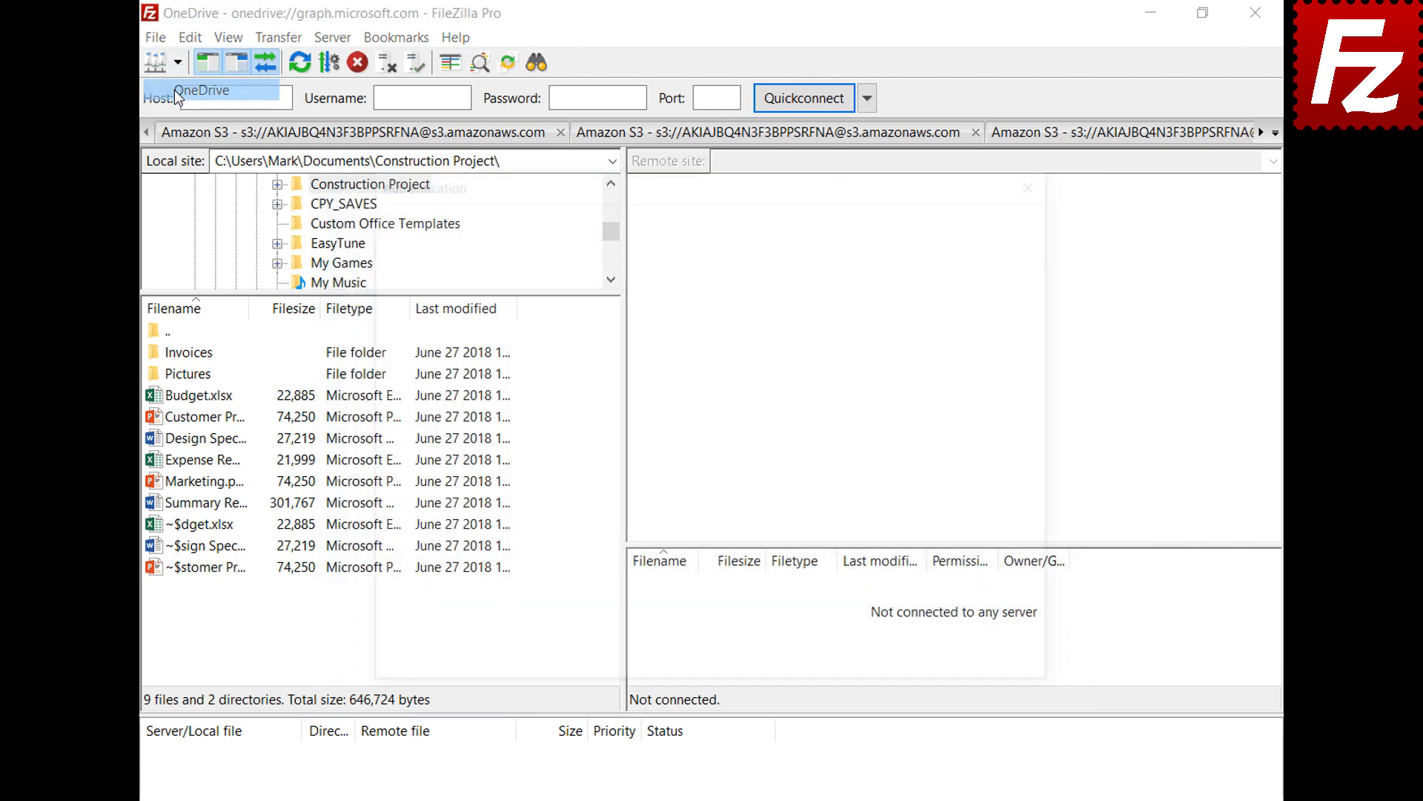
pyautogui.click(842, 411)
pyautogui.hotkey('ctrl', 'v')
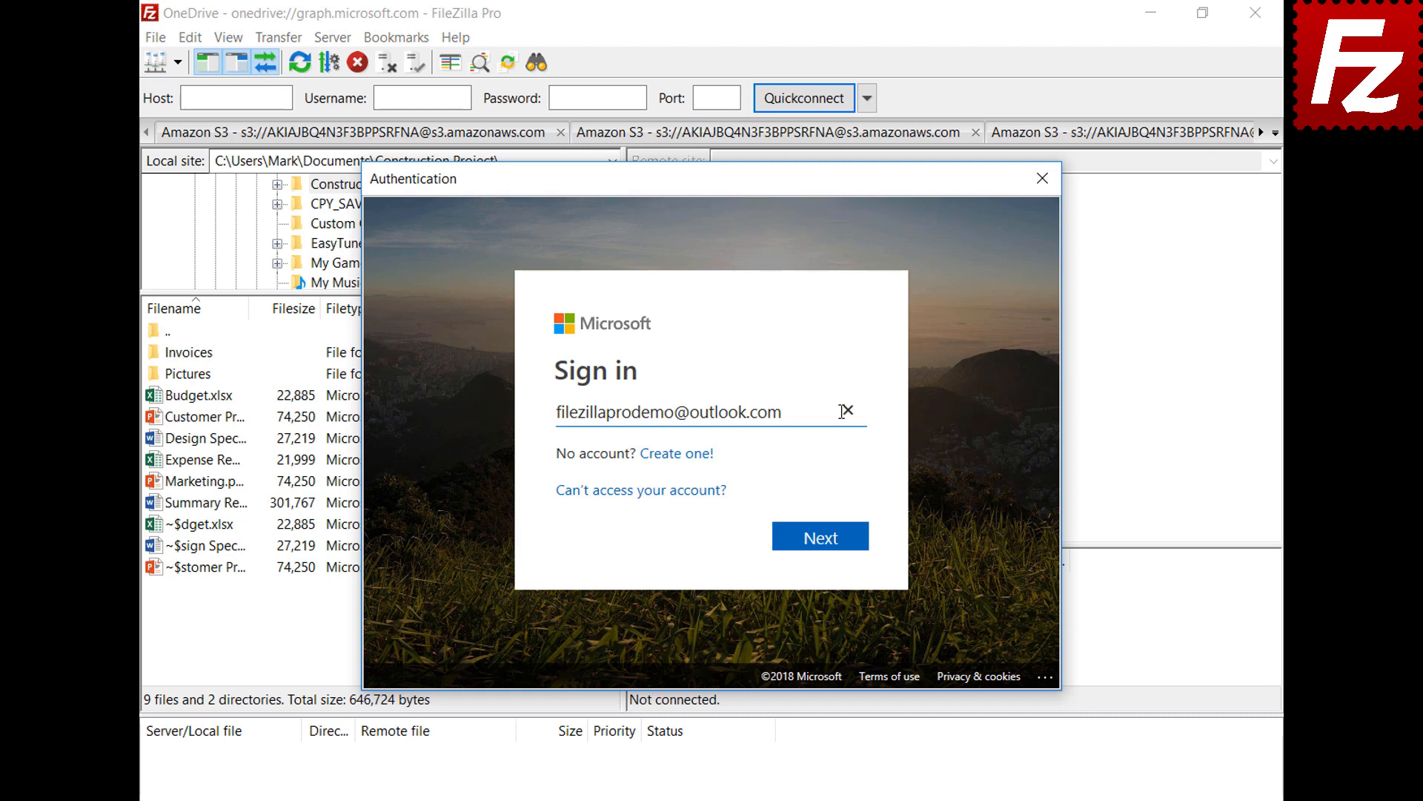
pyautogui.click(828, 545)
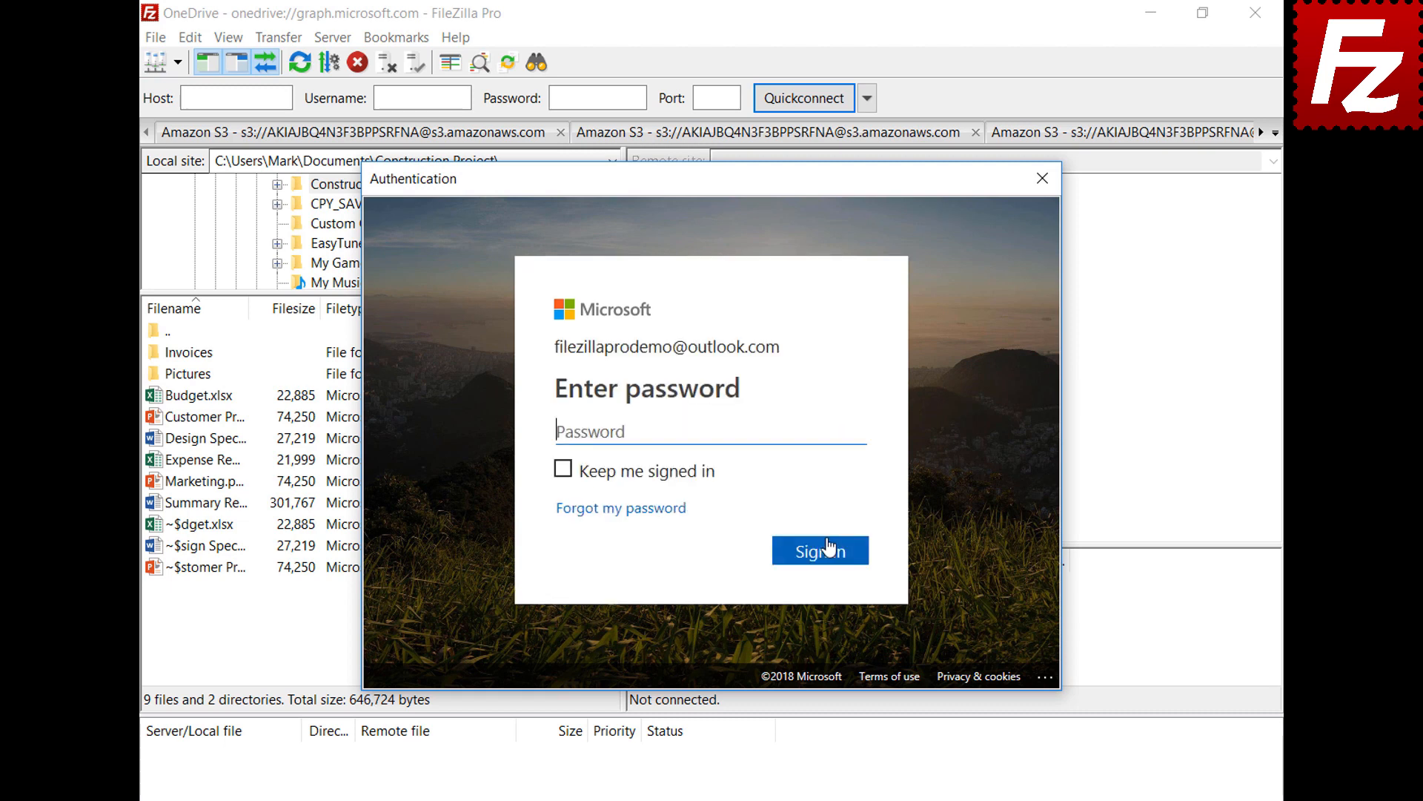
pyautogui.click(830, 435)
pyautogui.hotkey('ctrl', 'v')
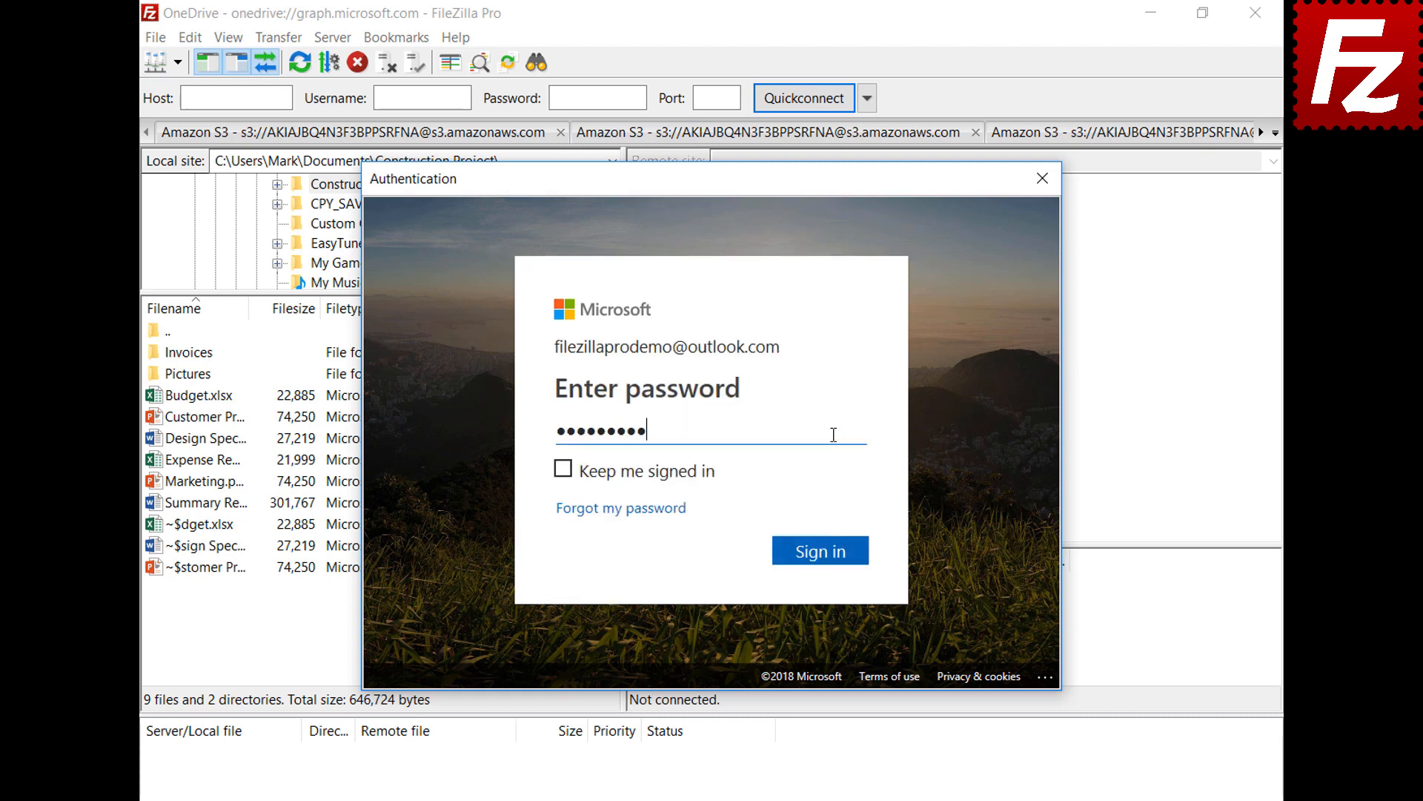
pyautogui.click(821, 552)
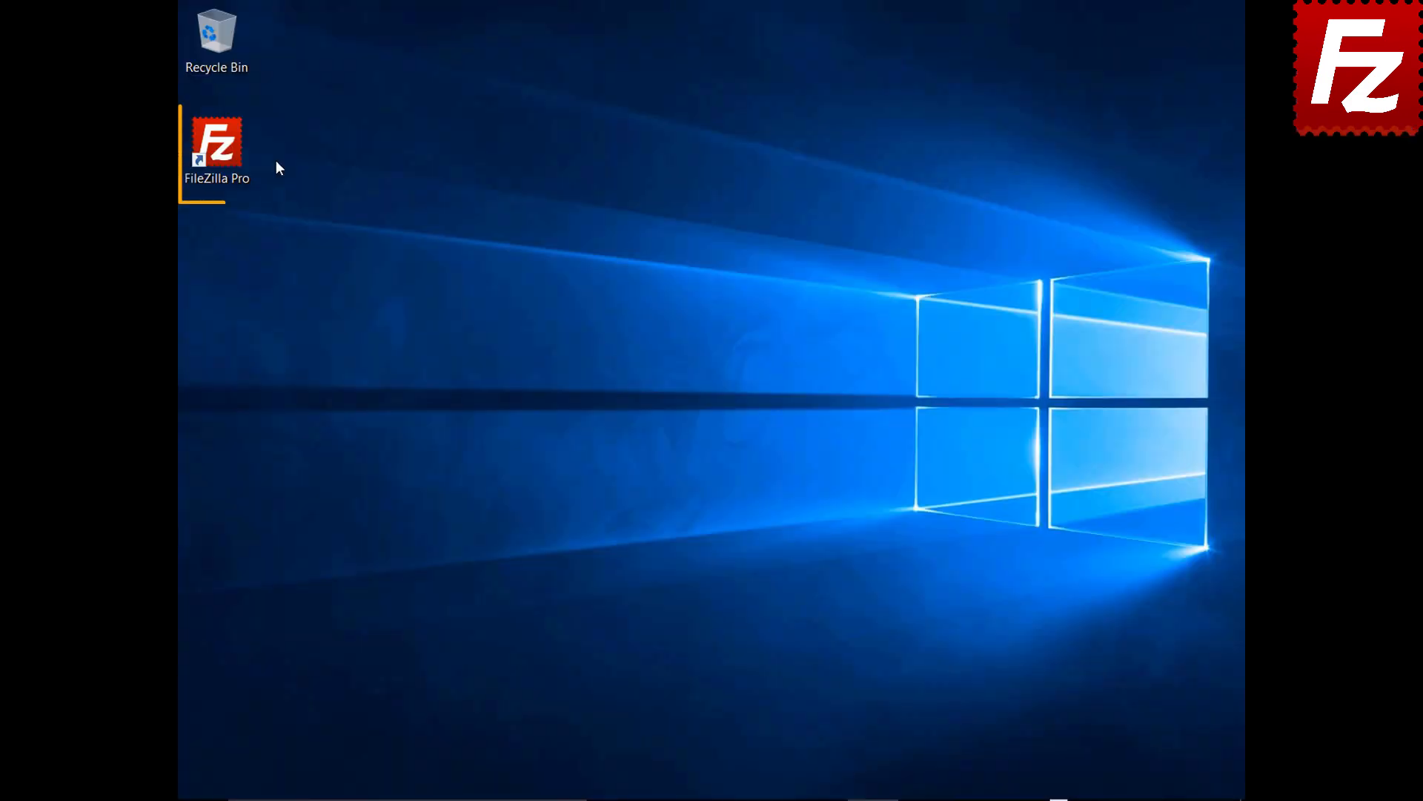
pyautogui.doubleClick(222, 152)
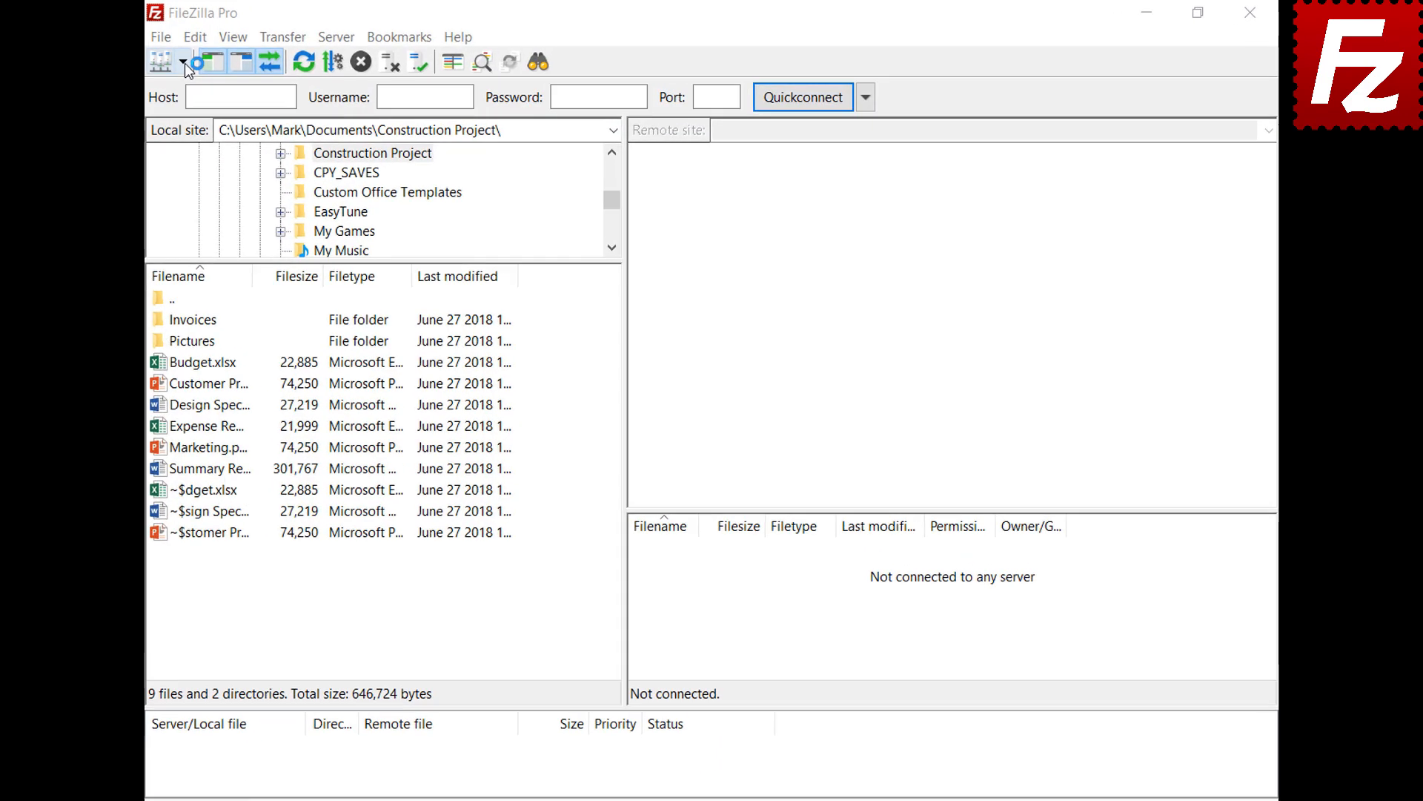
# Connect to the saved OneDrive site and unlock its stored token by entering the master password.
pyautogui.click(183, 63)
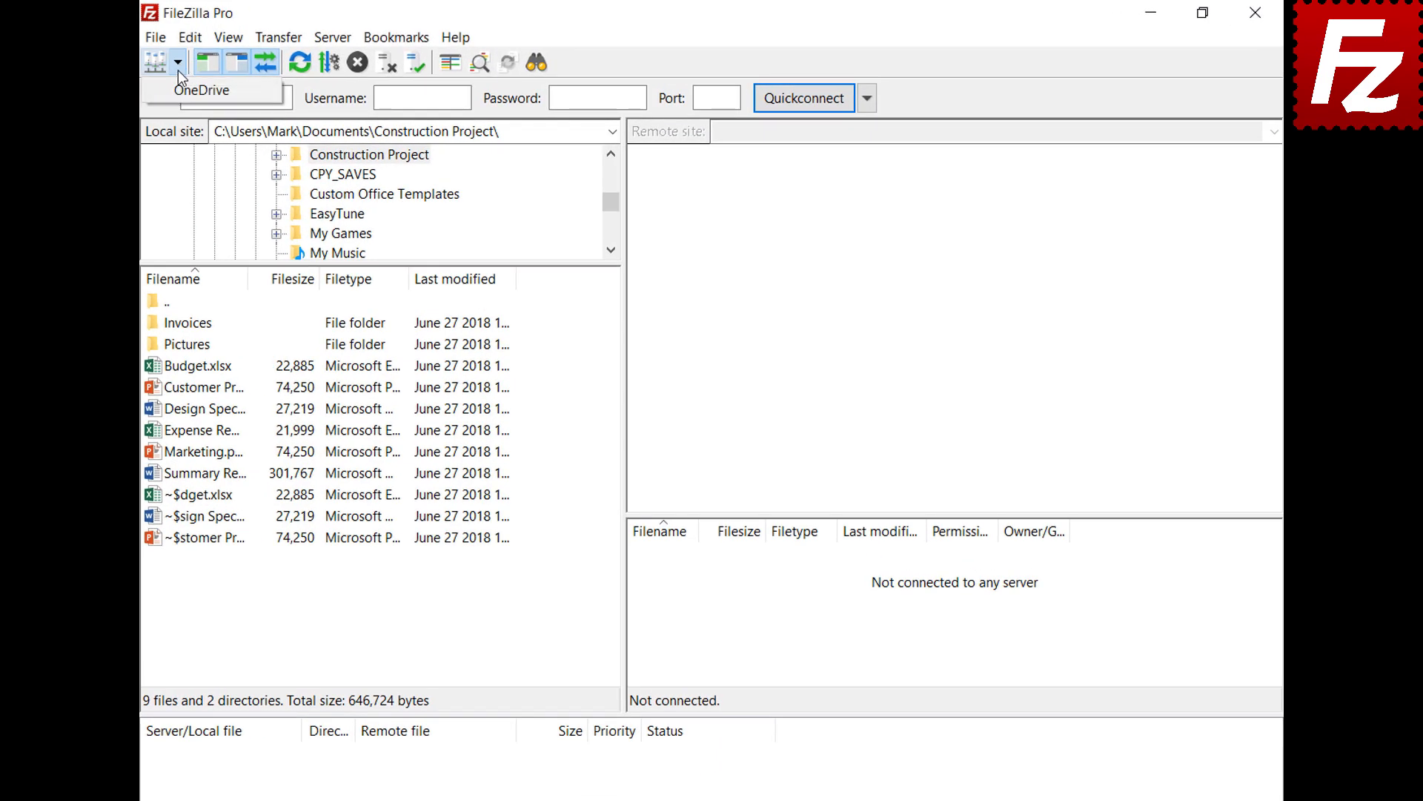
pyautogui.click(179, 90)
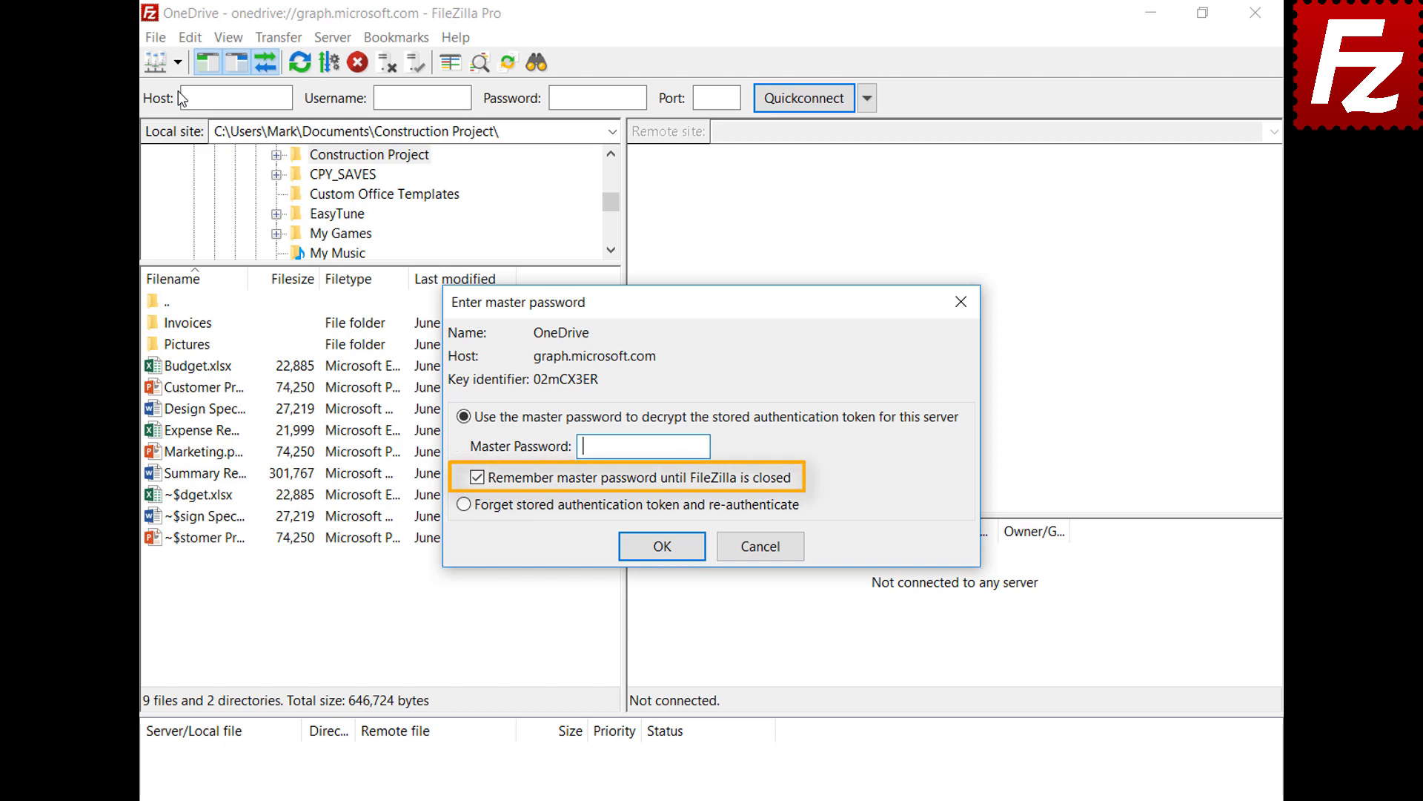
pyautogui.hotkey('ctrl', 'v')
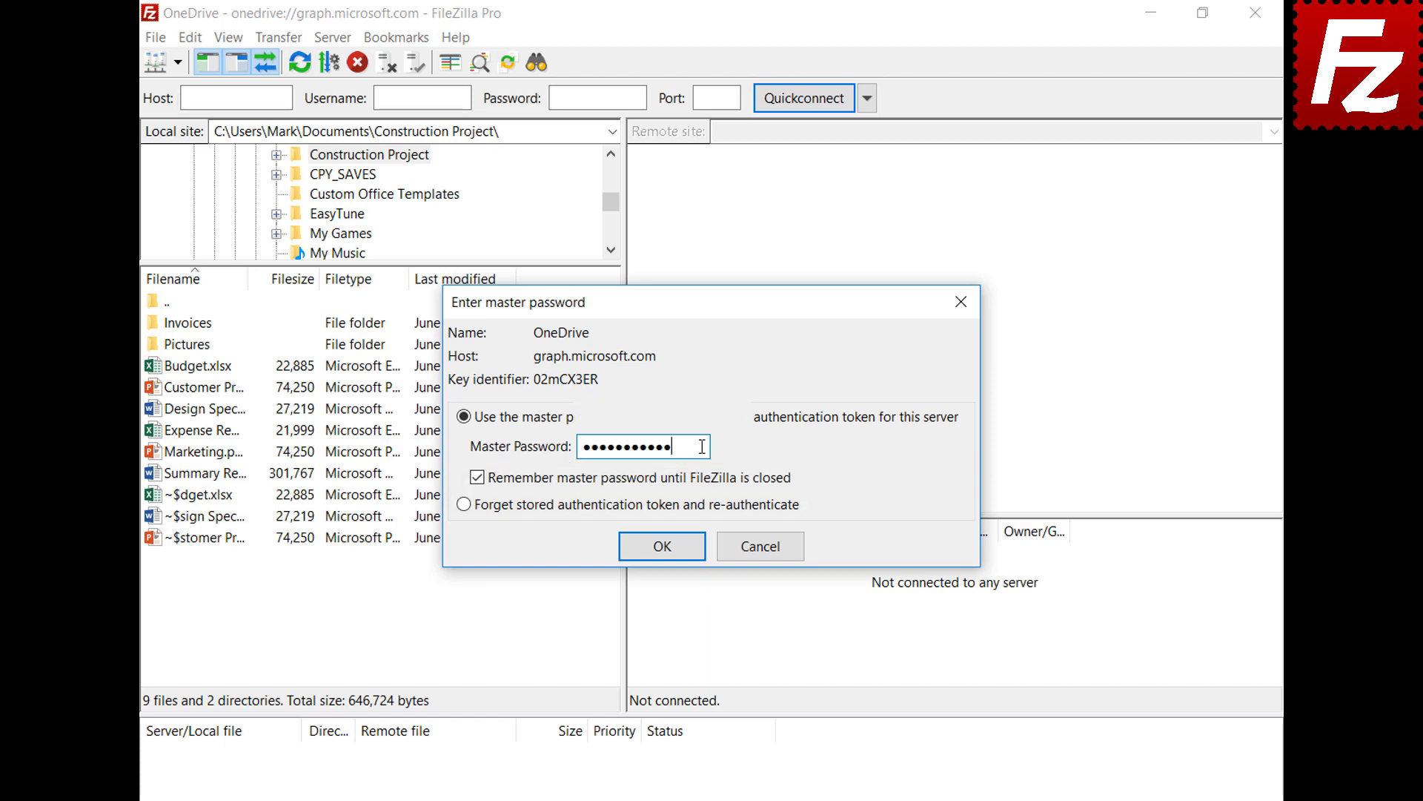
pyautogui.click(662, 547)
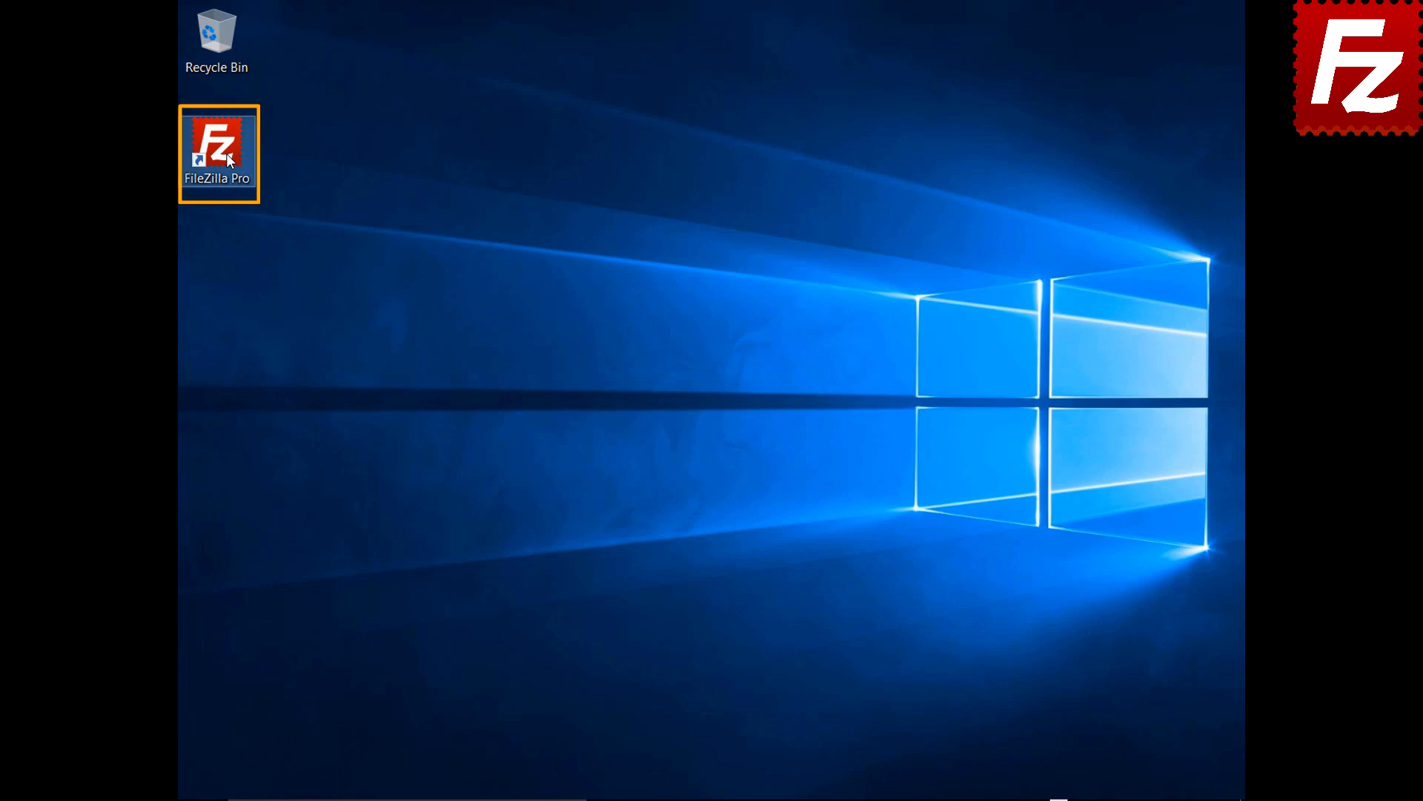
# Create a new site named B2 using the Backblaze B2 protocol in Site Manager.
pyautogui.doubleClick(225, 153)
pyautogui.click(147, 39)
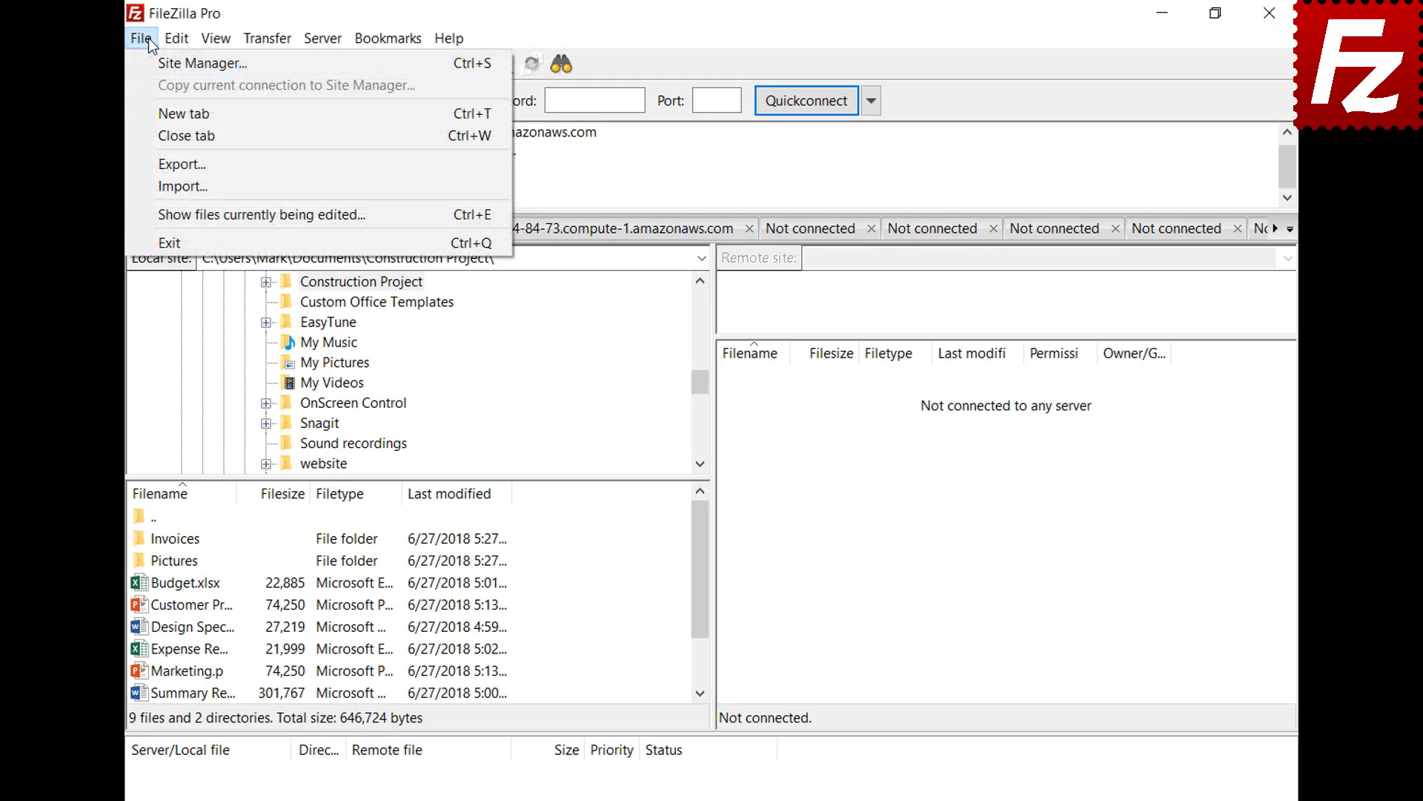
pyautogui.click(154, 58)
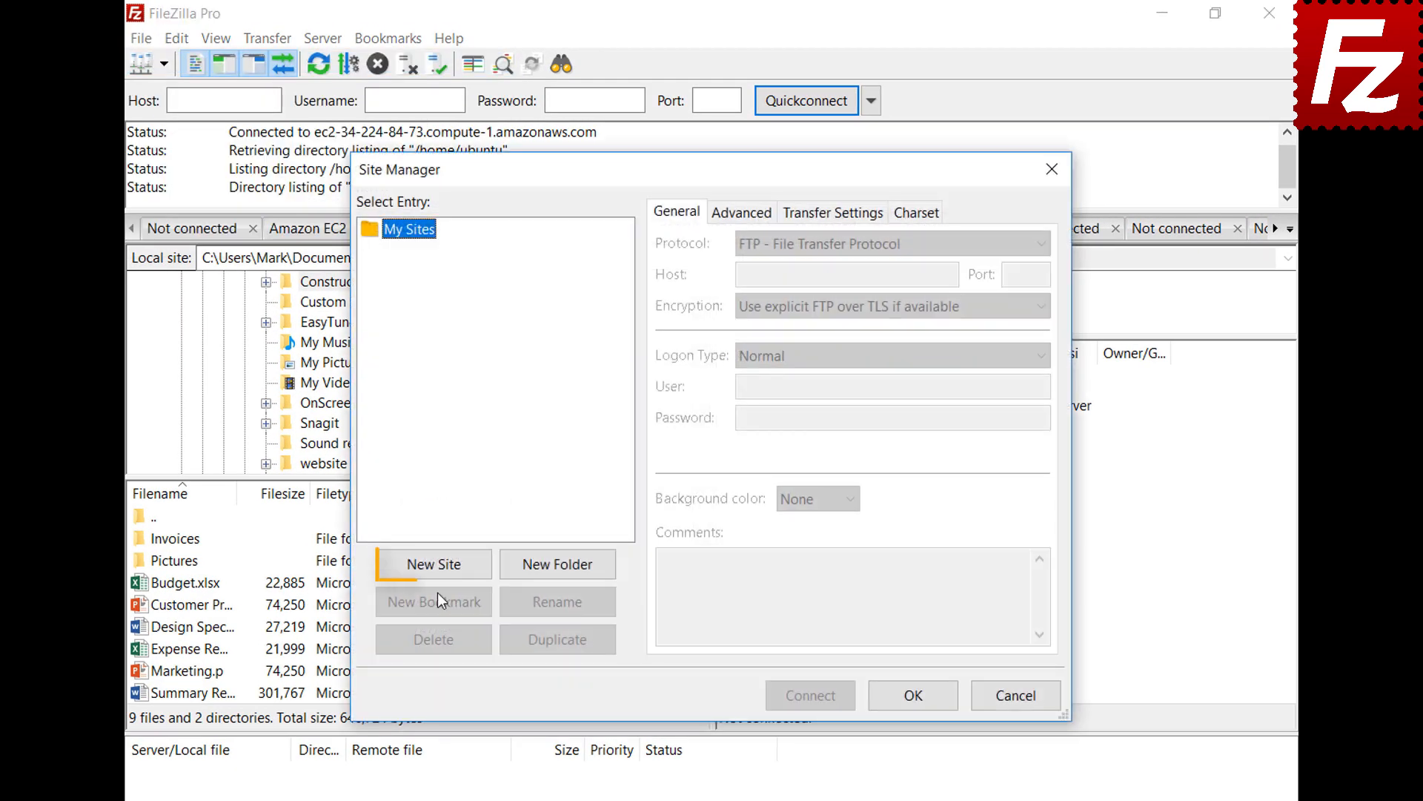
pyautogui.click(438, 568)
pyautogui.write('B2')
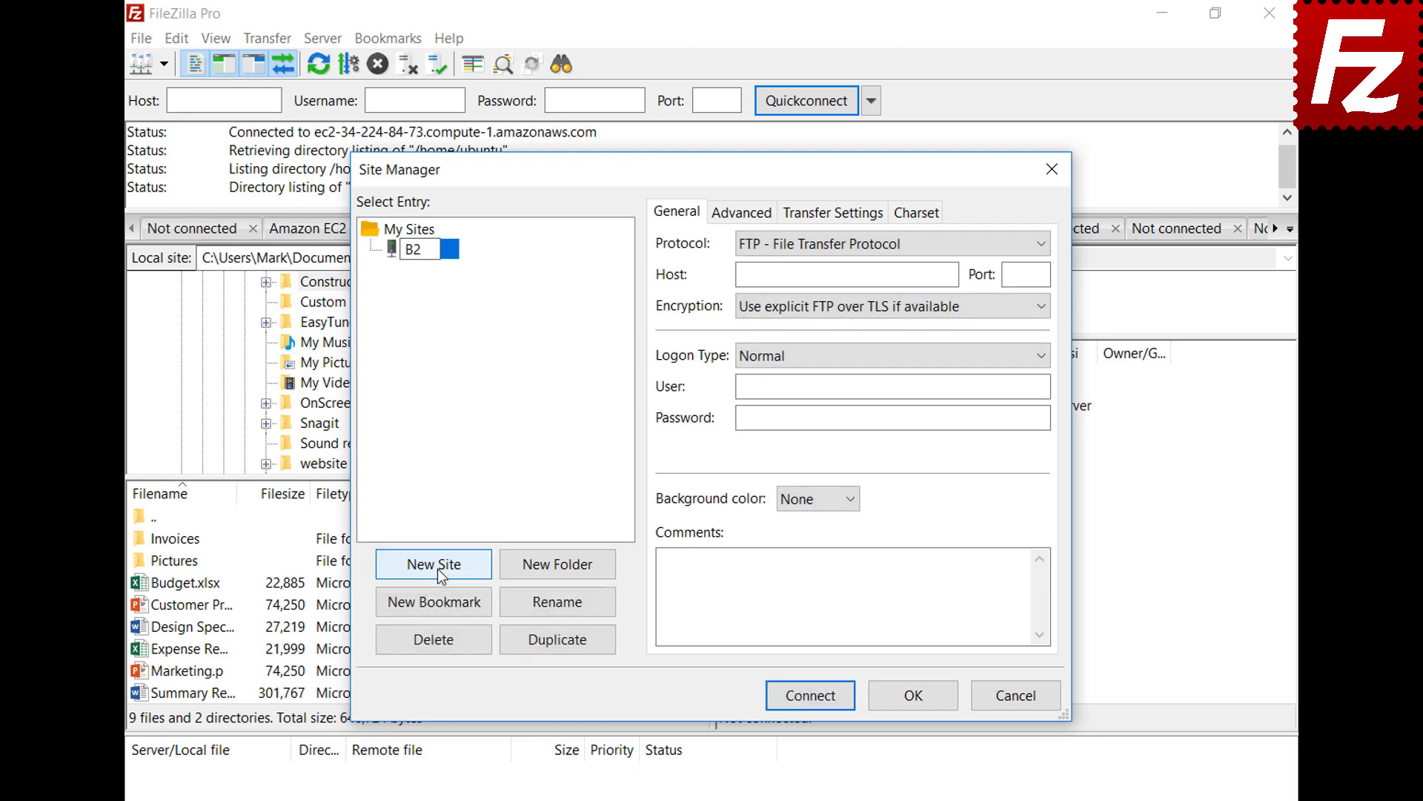
pyautogui.click(847, 242)
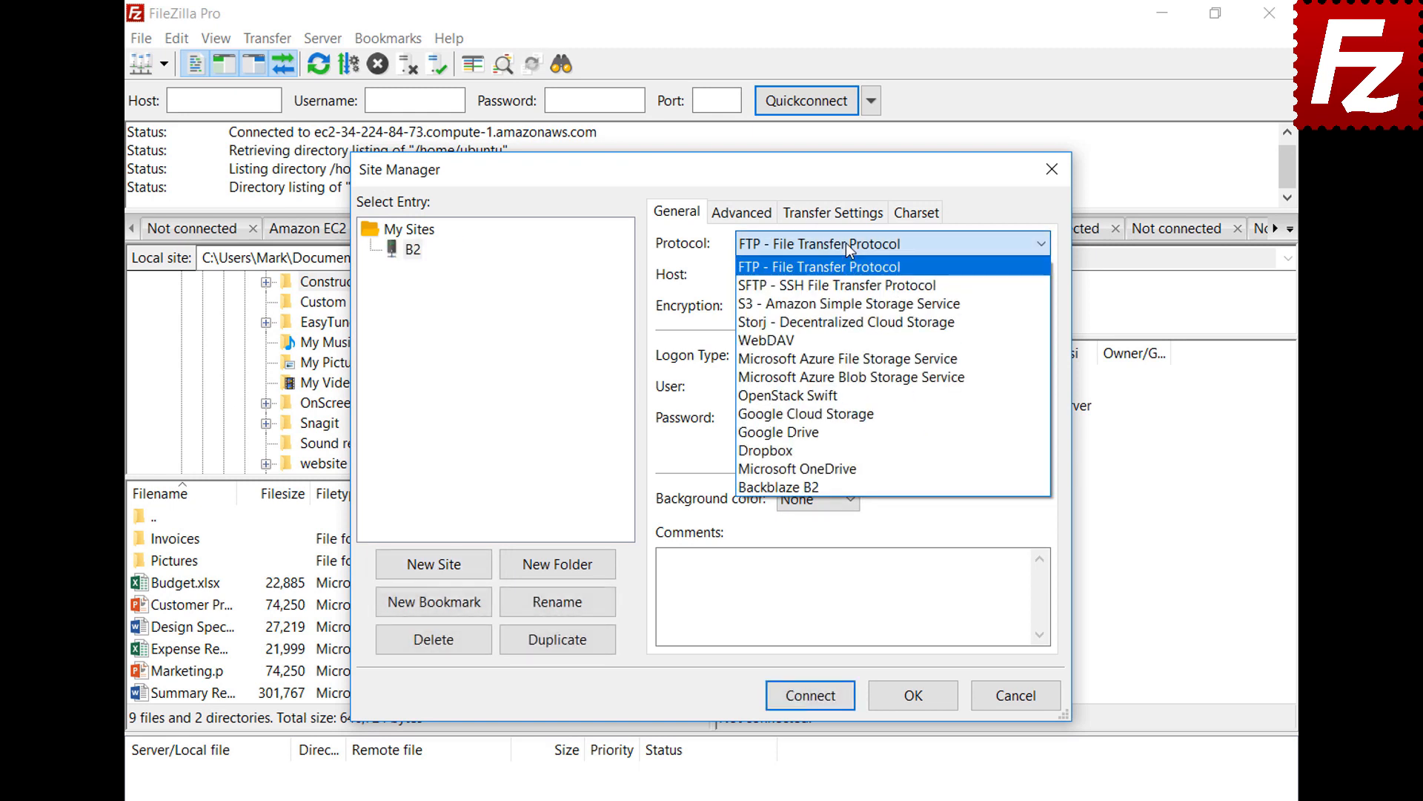
pyautogui.click(845, 487)
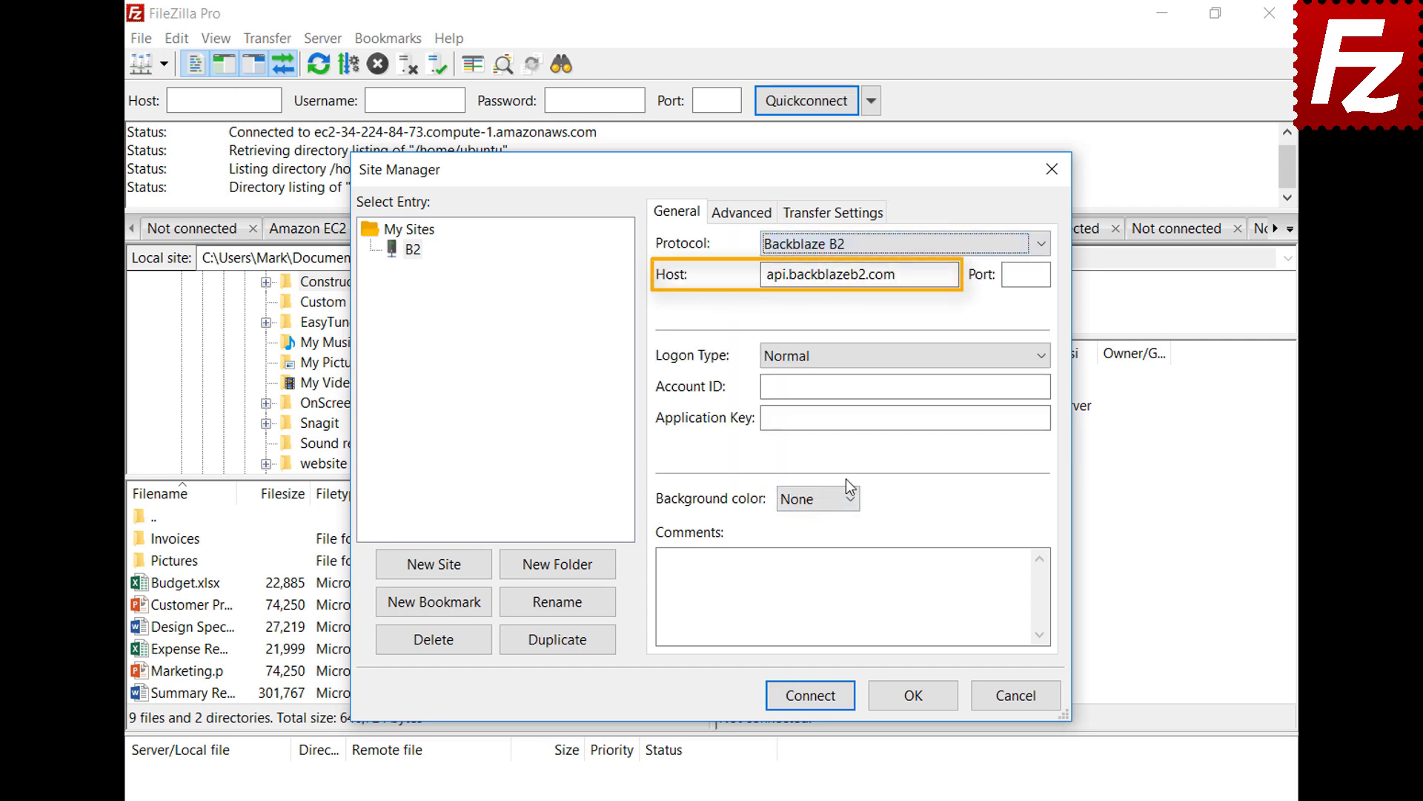
# Fill in the Backblaze Account ID and application key, then connect to the B2 site.
pyautogui.click(1045, 386)
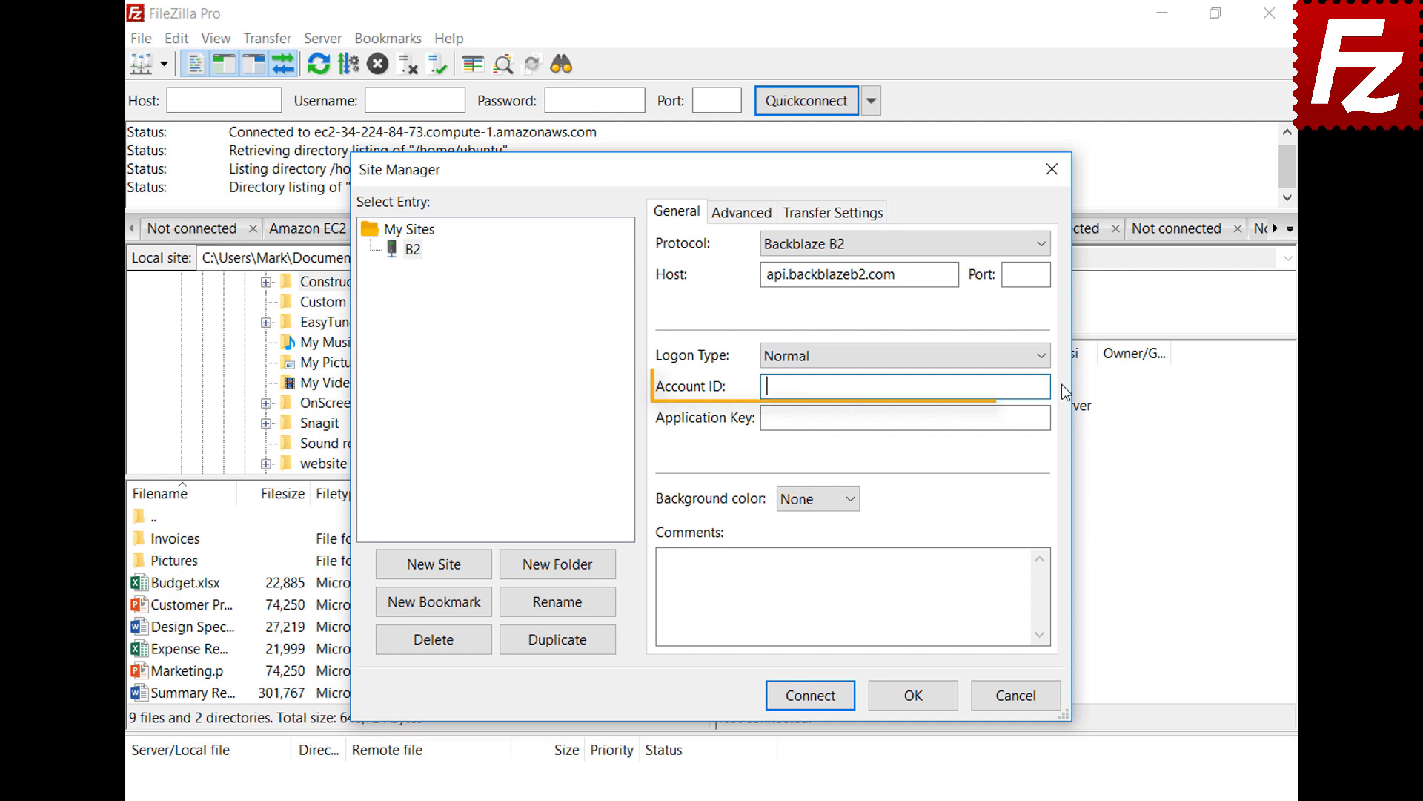
pyautogui.write('17939b0a698e')
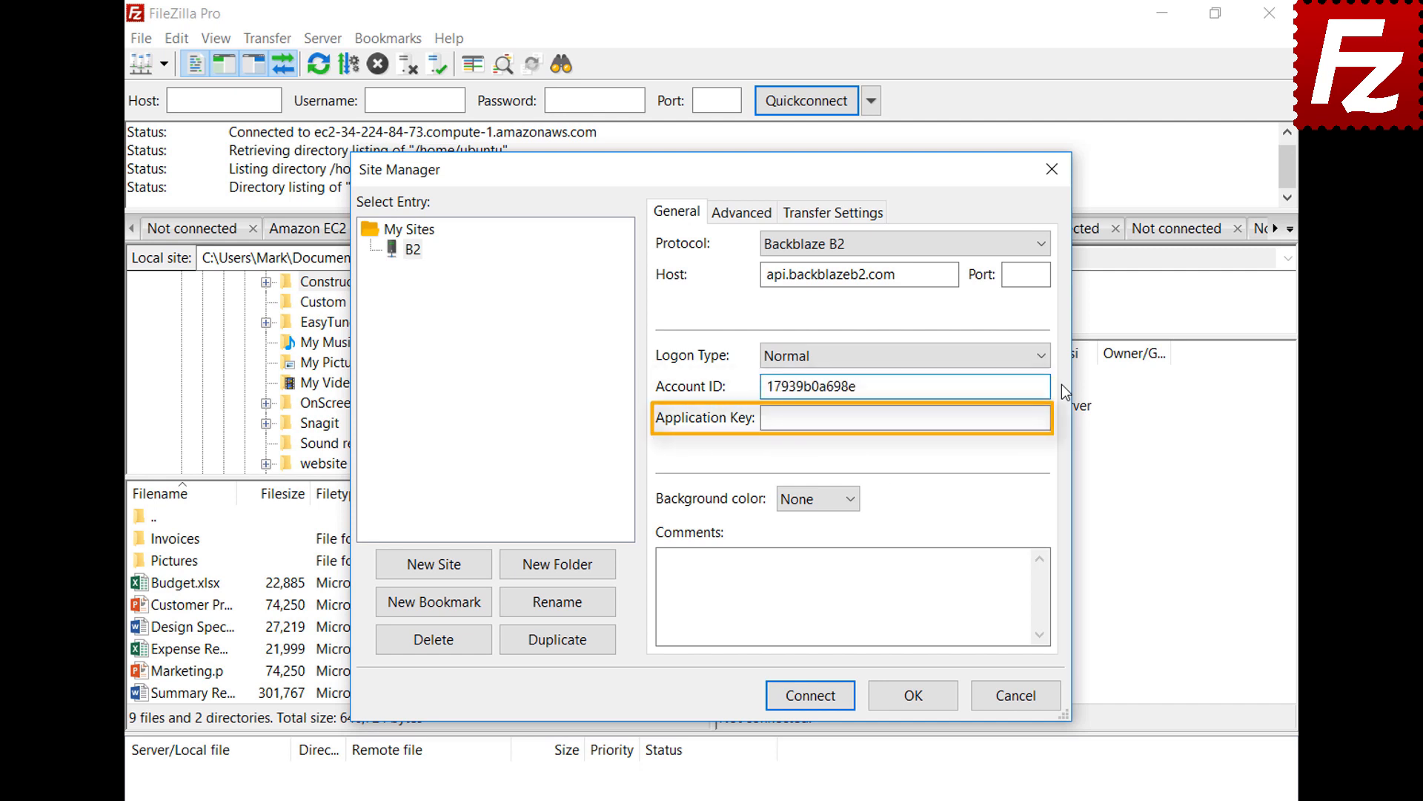
pyautogui.click(1061, 420)
pyautogui.hotkey('ctrl', 'v')
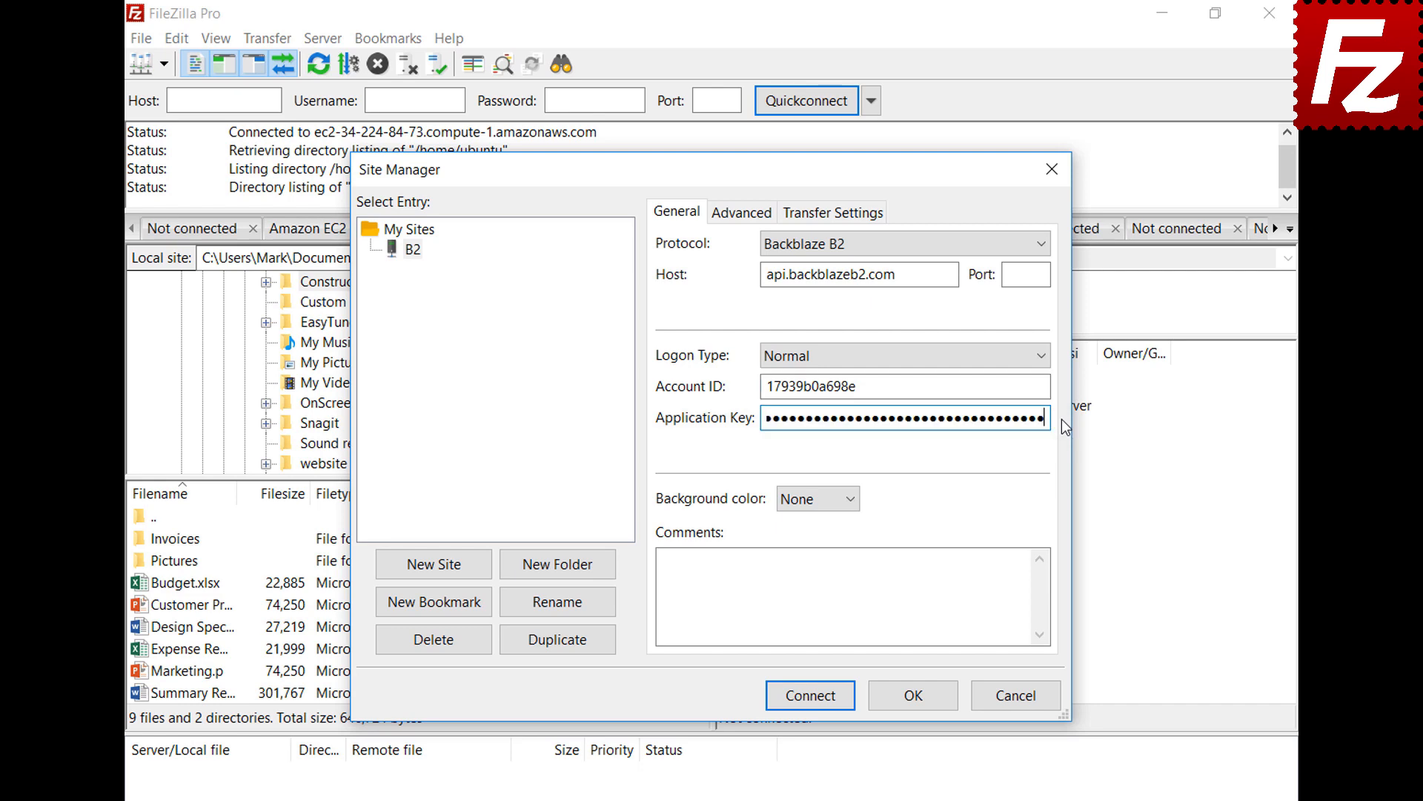
pyautogui.click(817, 704)
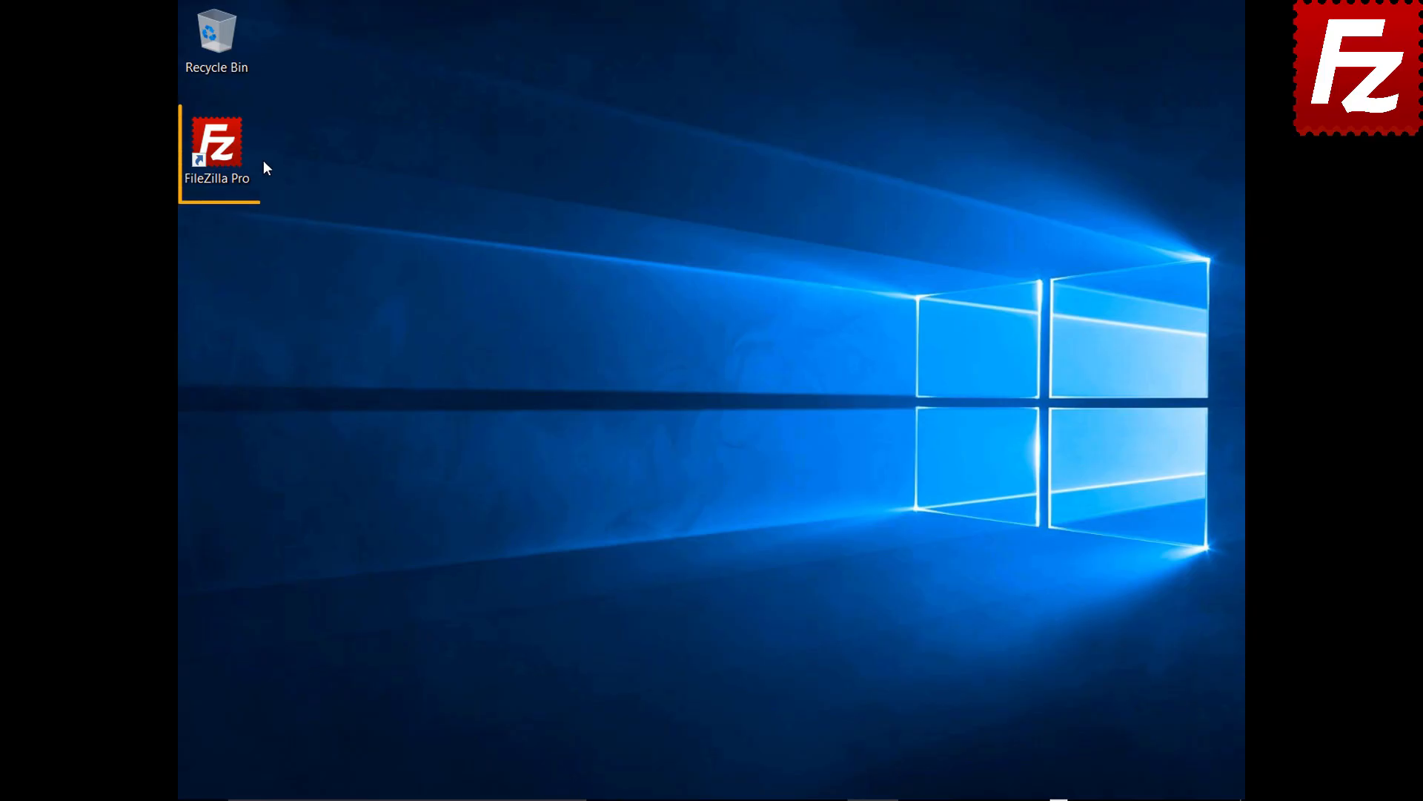
# Create a new site named WebDav using the WebDAV protocol in Site Manager.
pyautogui.doubleClick(226, 153)
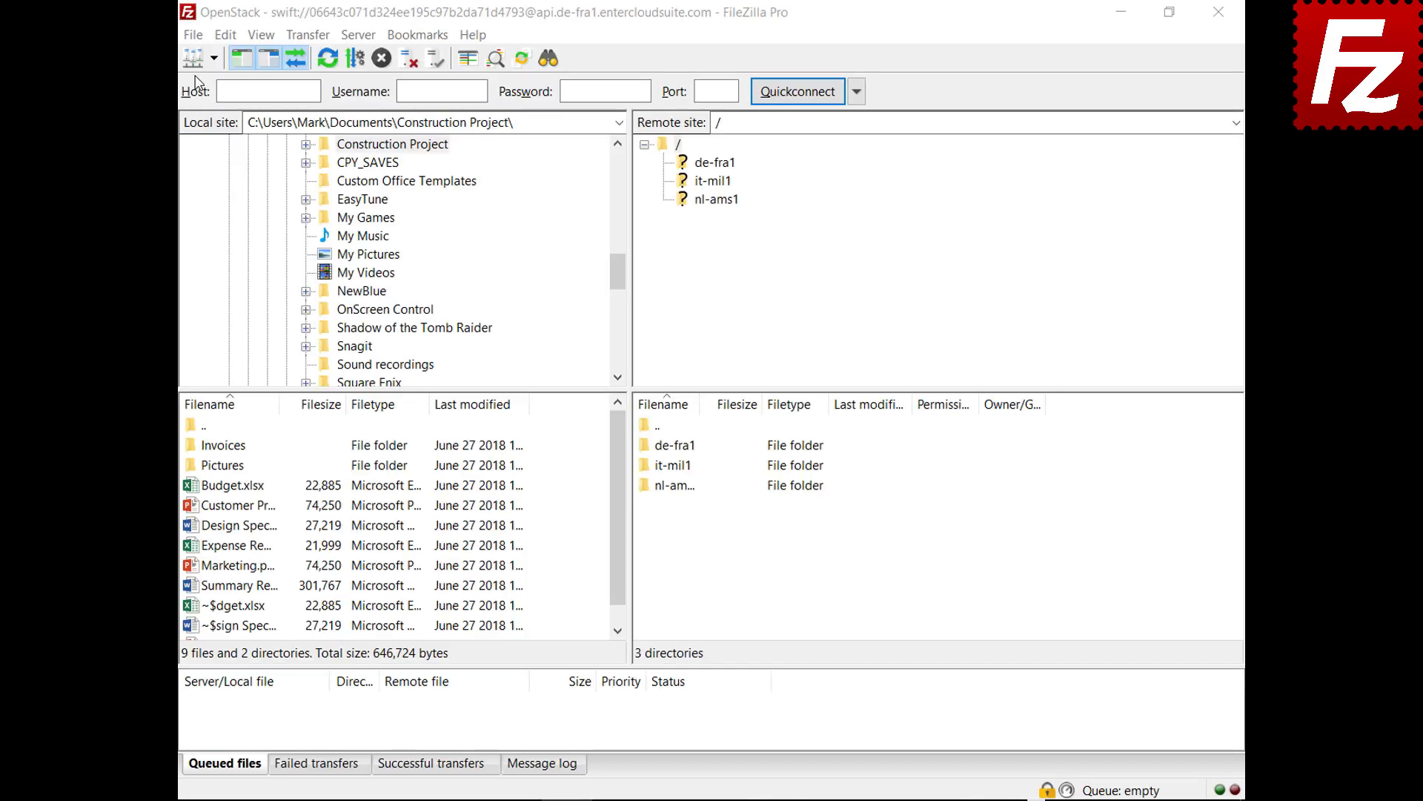
pyautogui.click(193, 34)
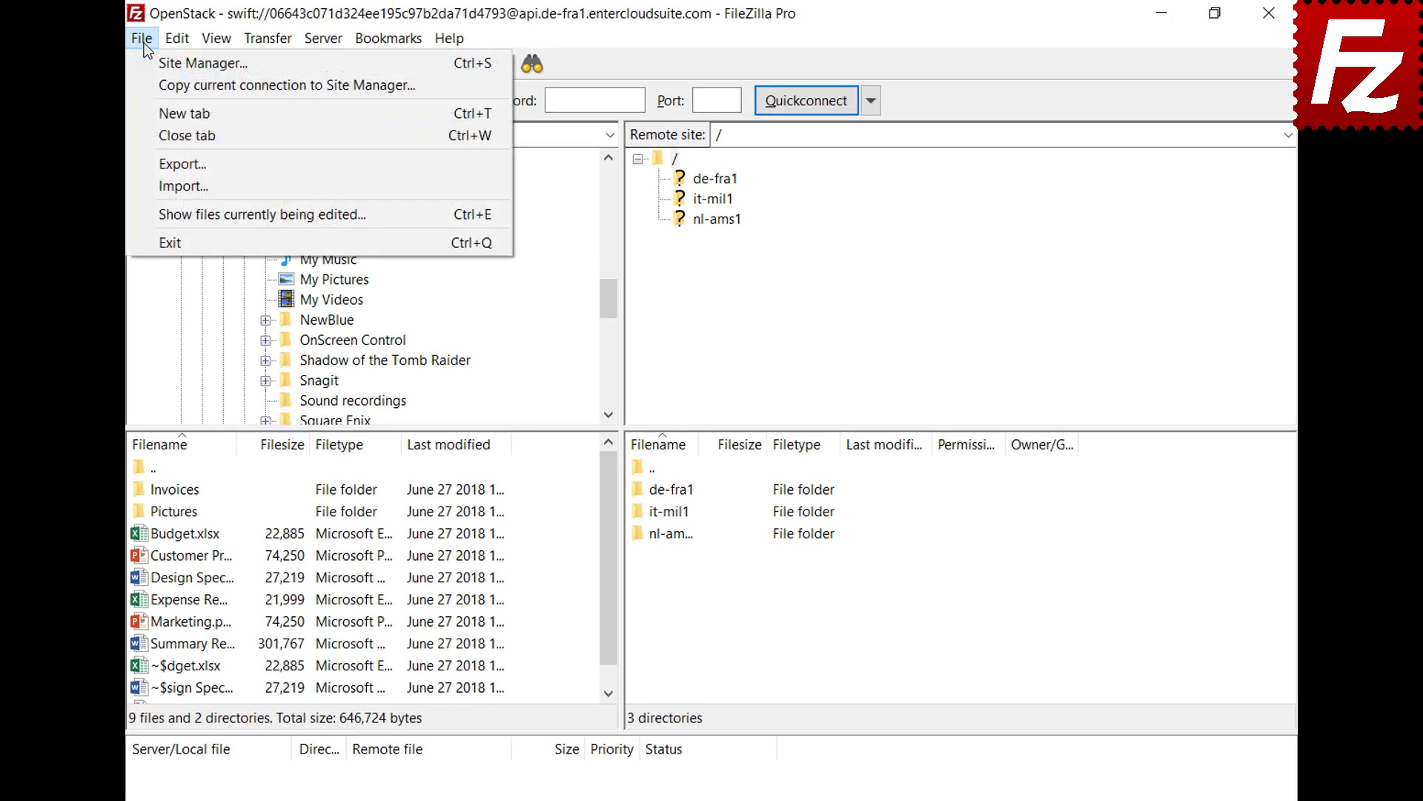
pyautogui.click(147, 64)
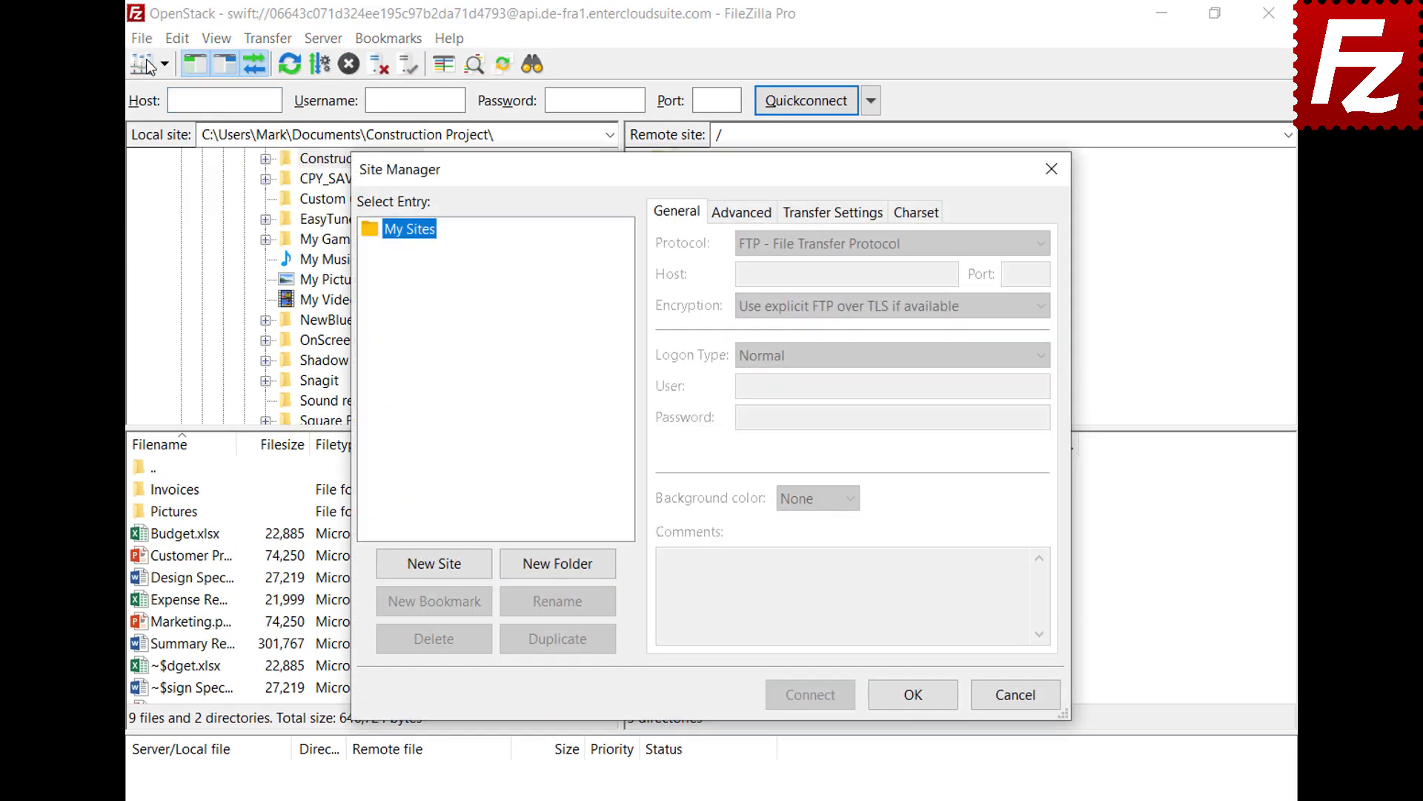
pyautogui.click(438, 573)
pyautogui.write('WebDav')
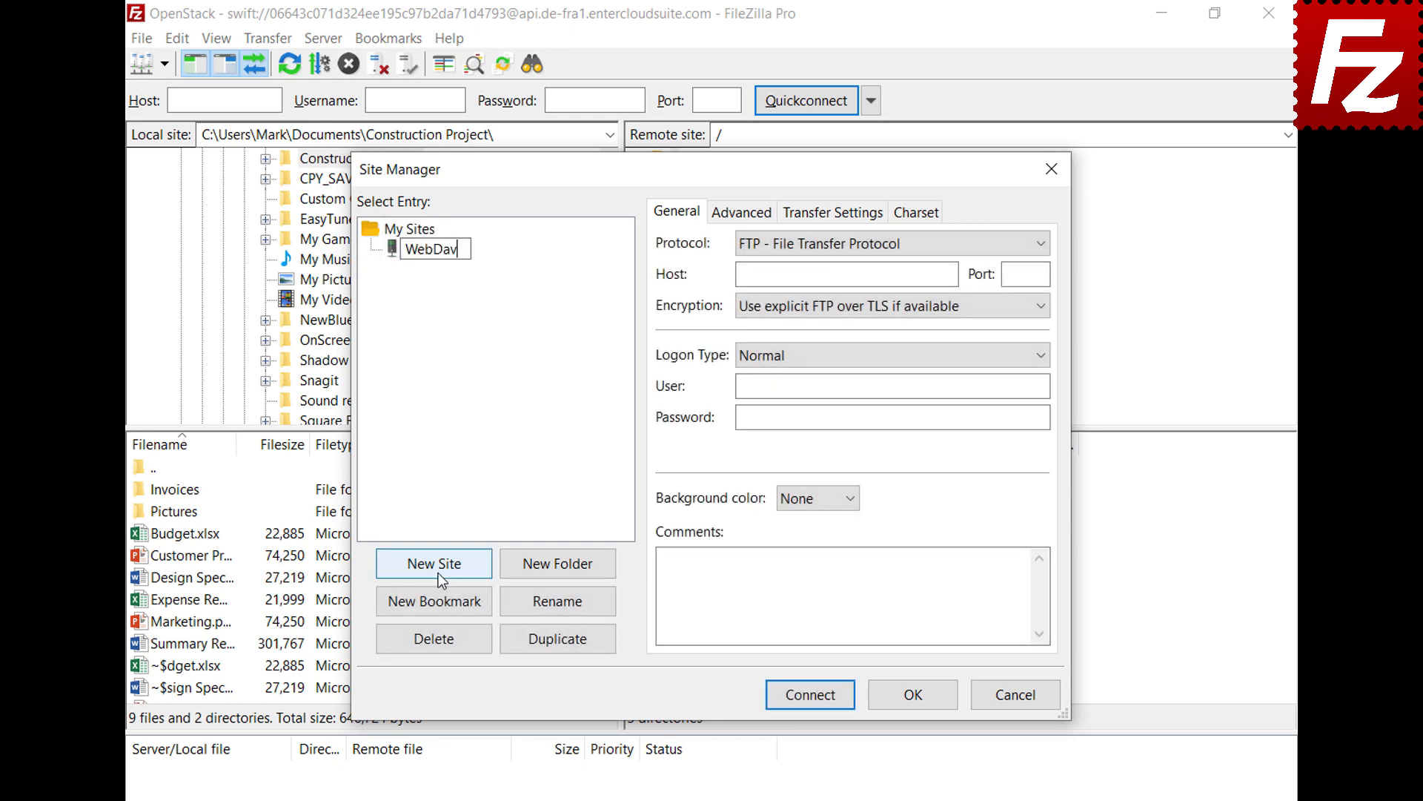
pyautogui.press('Return')
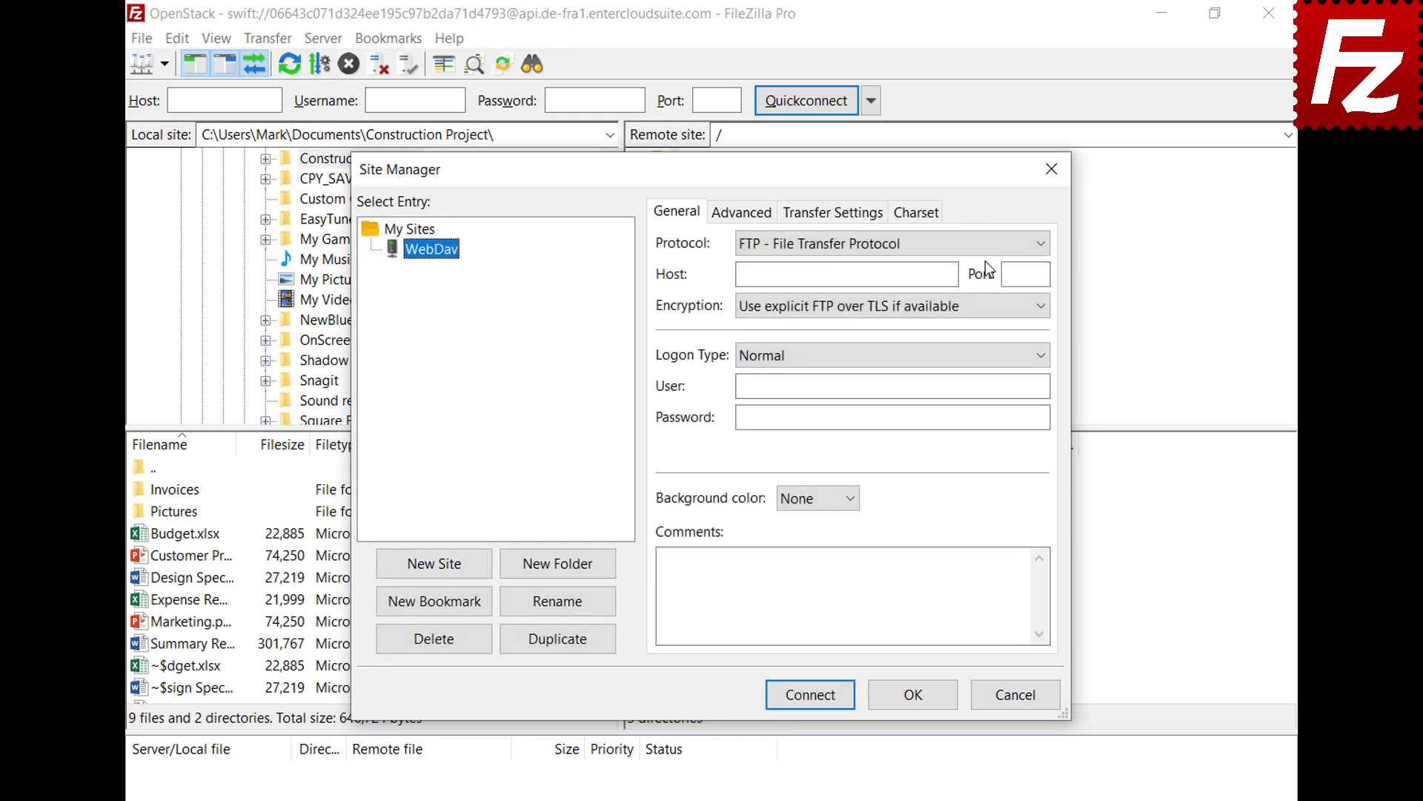
pyautogui.click(986, 243)
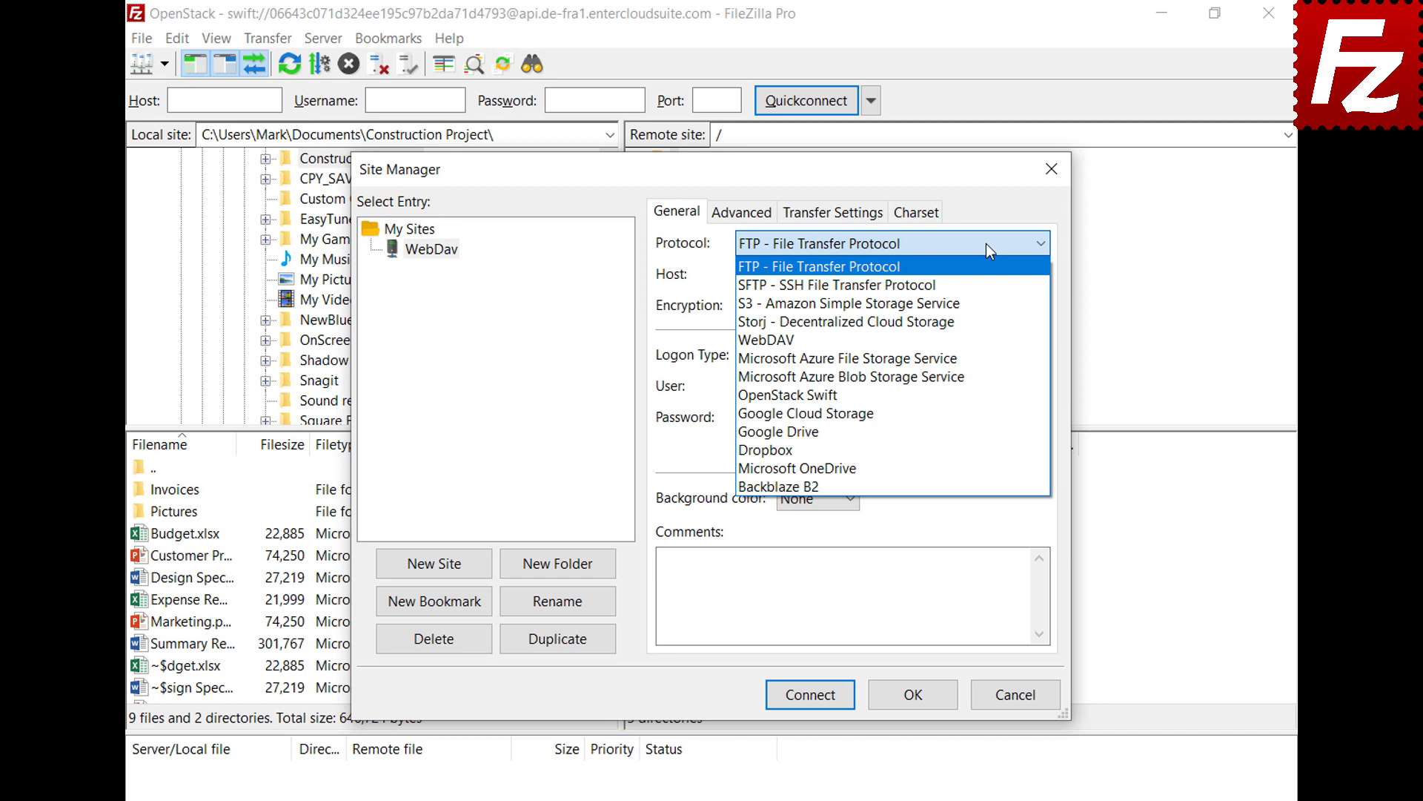
pyautogui.click(977, 335)
# Set host webdav.opendrive.com, enter the account e-mail as user and the password, then connect.
pyautogui.click(952, 274)
pyautogui.write('webdav.opendrive.com')
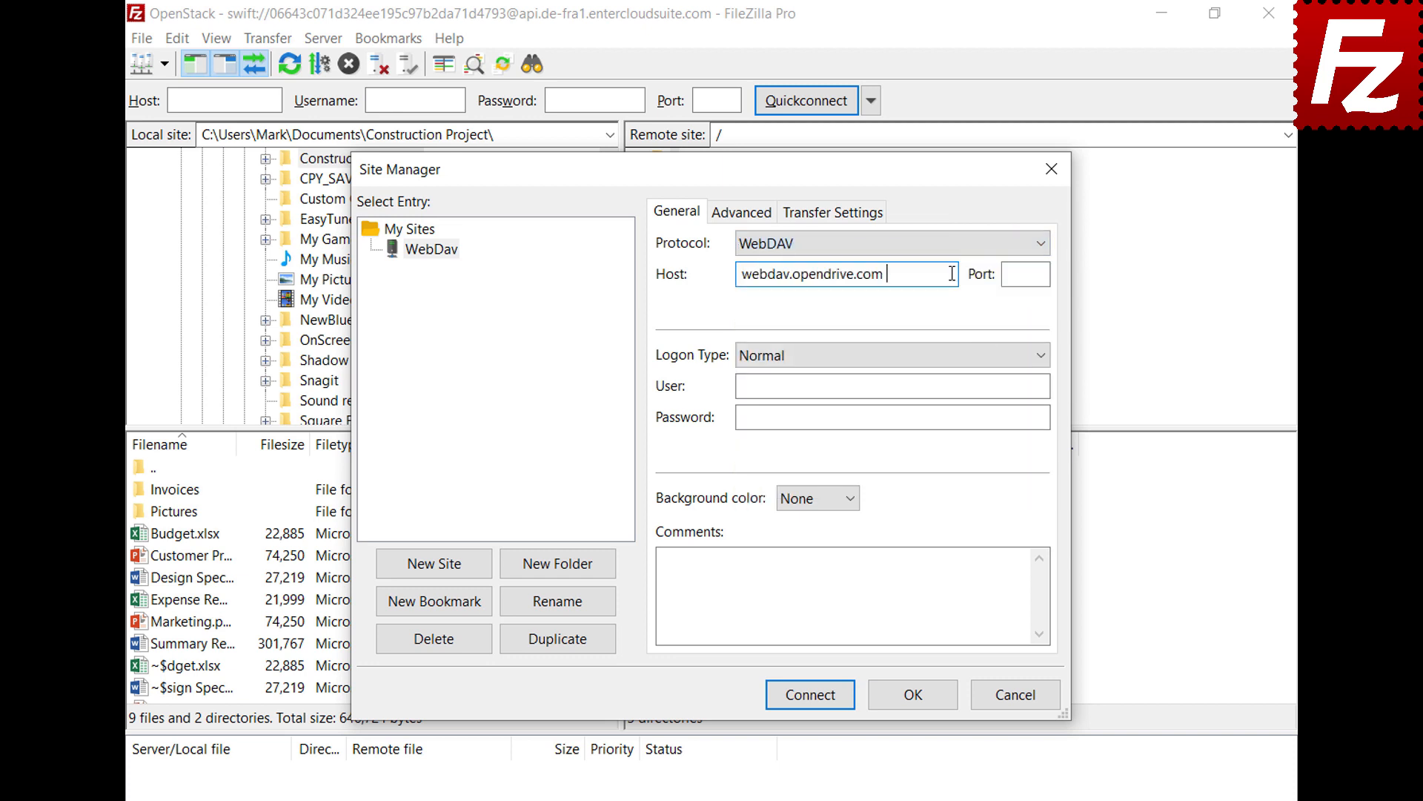
pyautogui.click(1032, 386)
pyautogui.hotkey('ctrl', 'v')
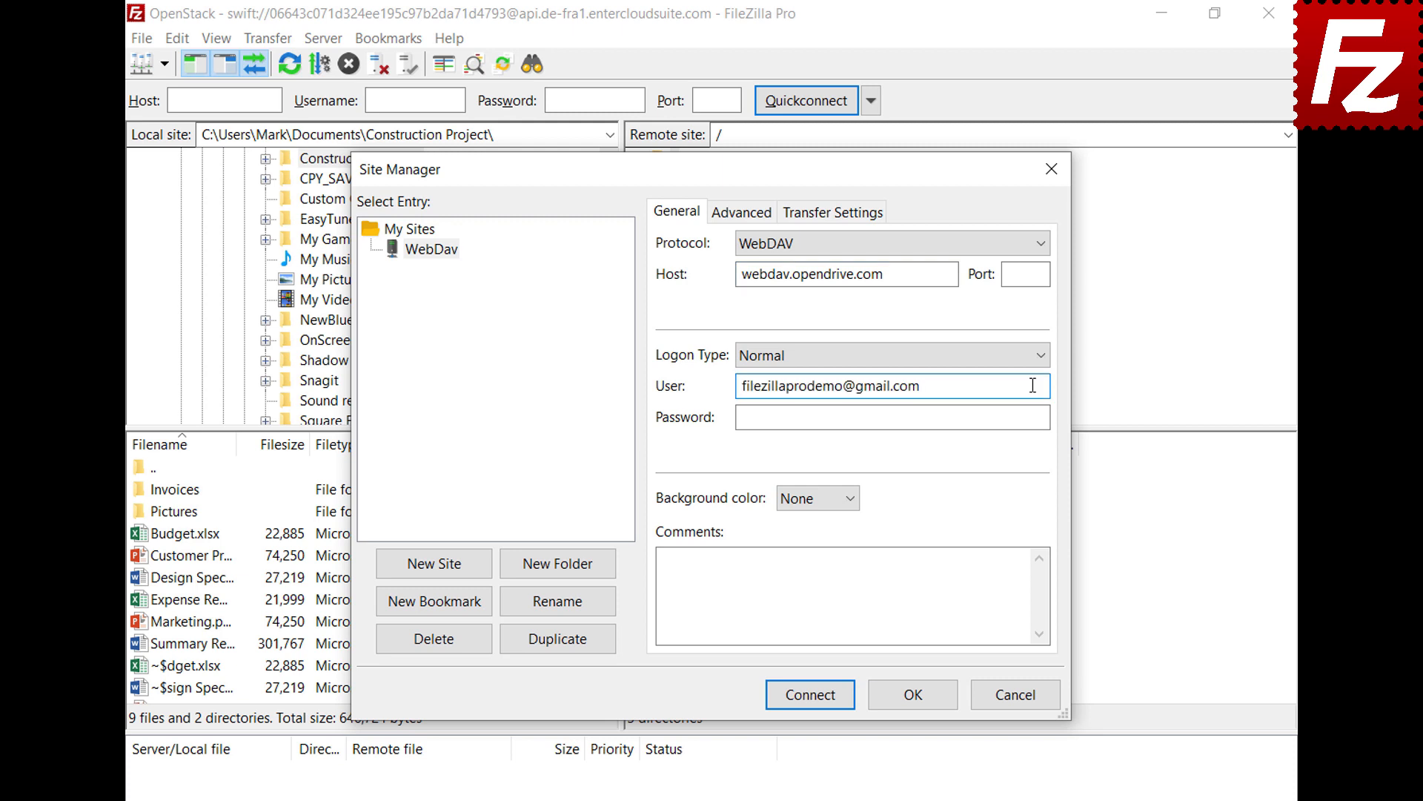
pyautogui.click(1029, 417)
pyautogui.hotkey('ctrl', 'v')
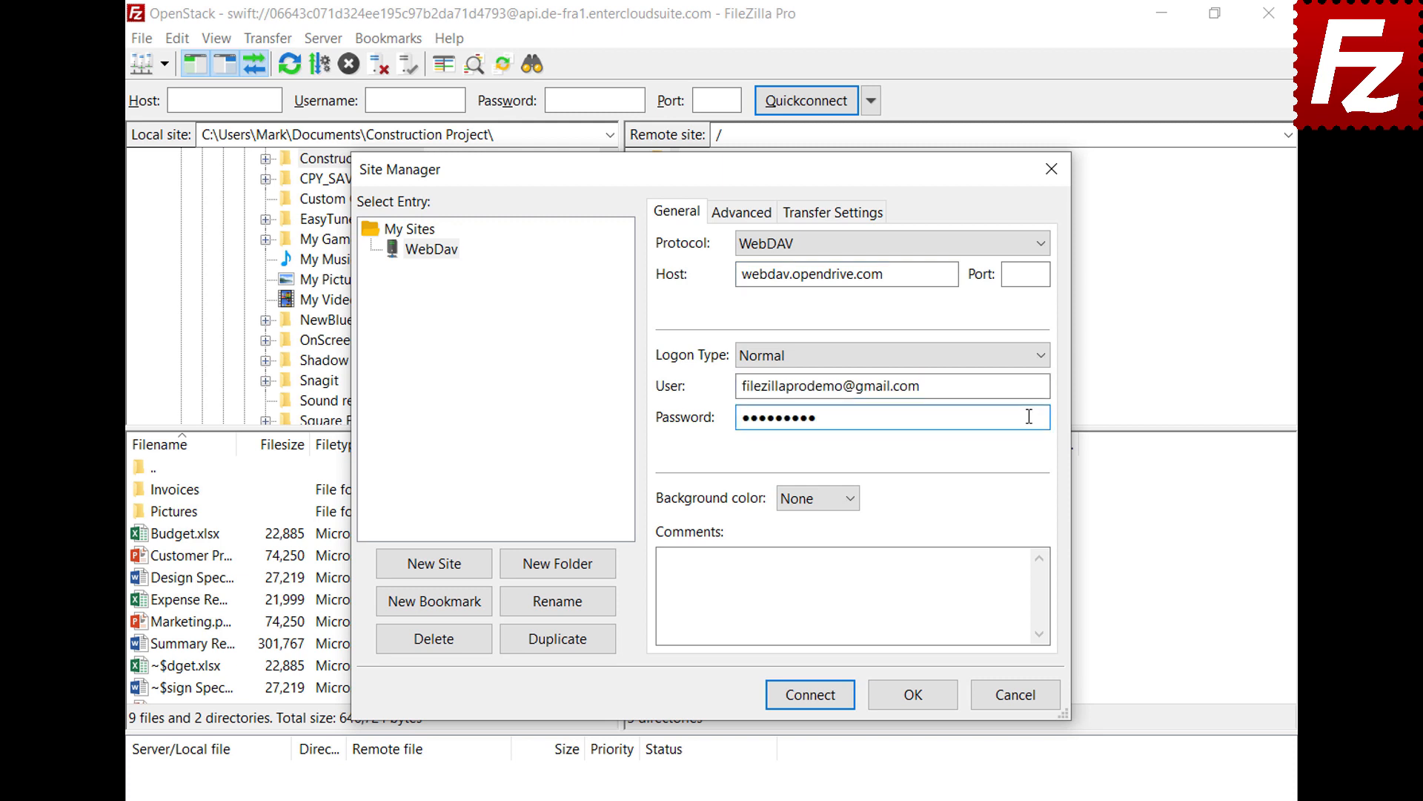
pyautogui.click(816, 700)
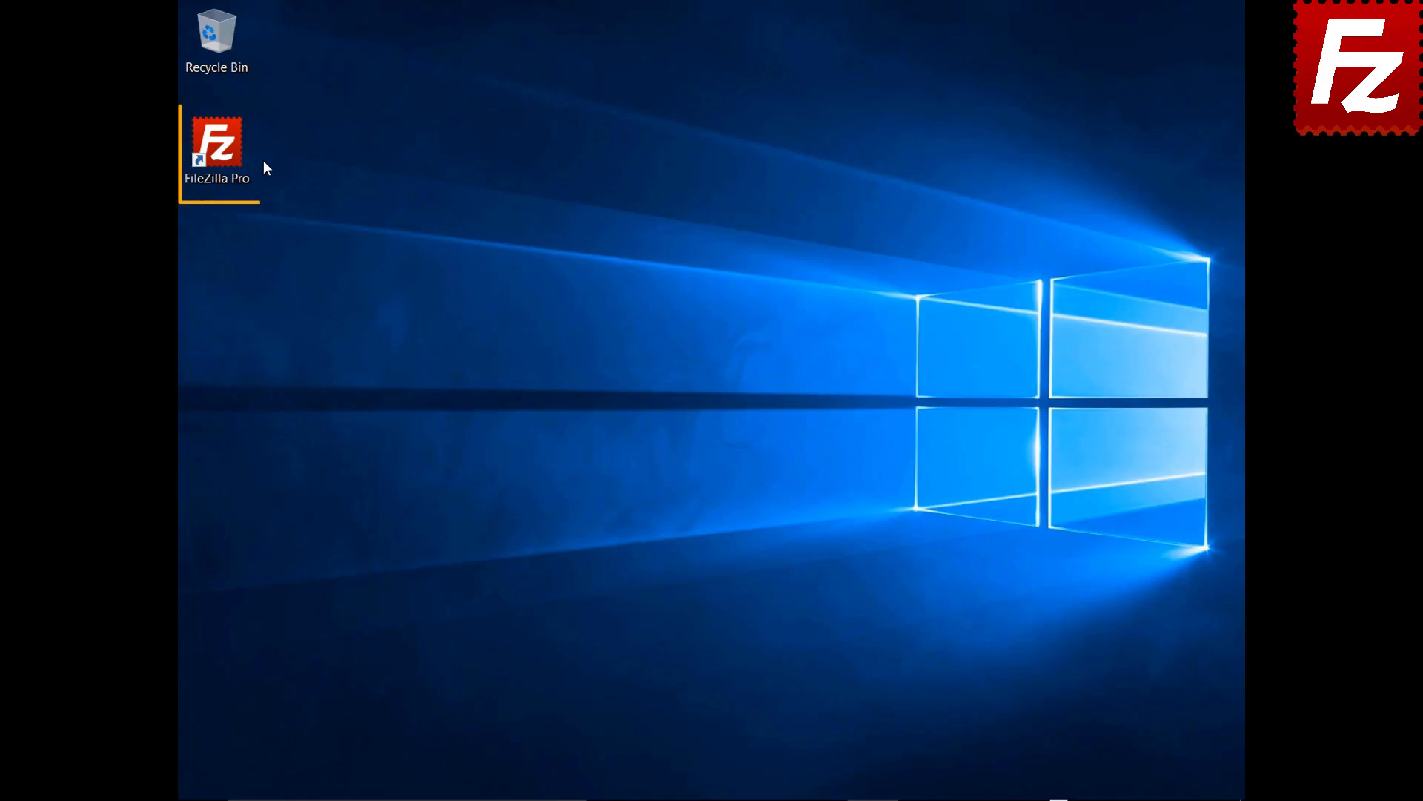
# Create a new site named OpenStack using the OpenStack Swift protocol in Site Manager.
pyautogui.doubleClick(222, 152)
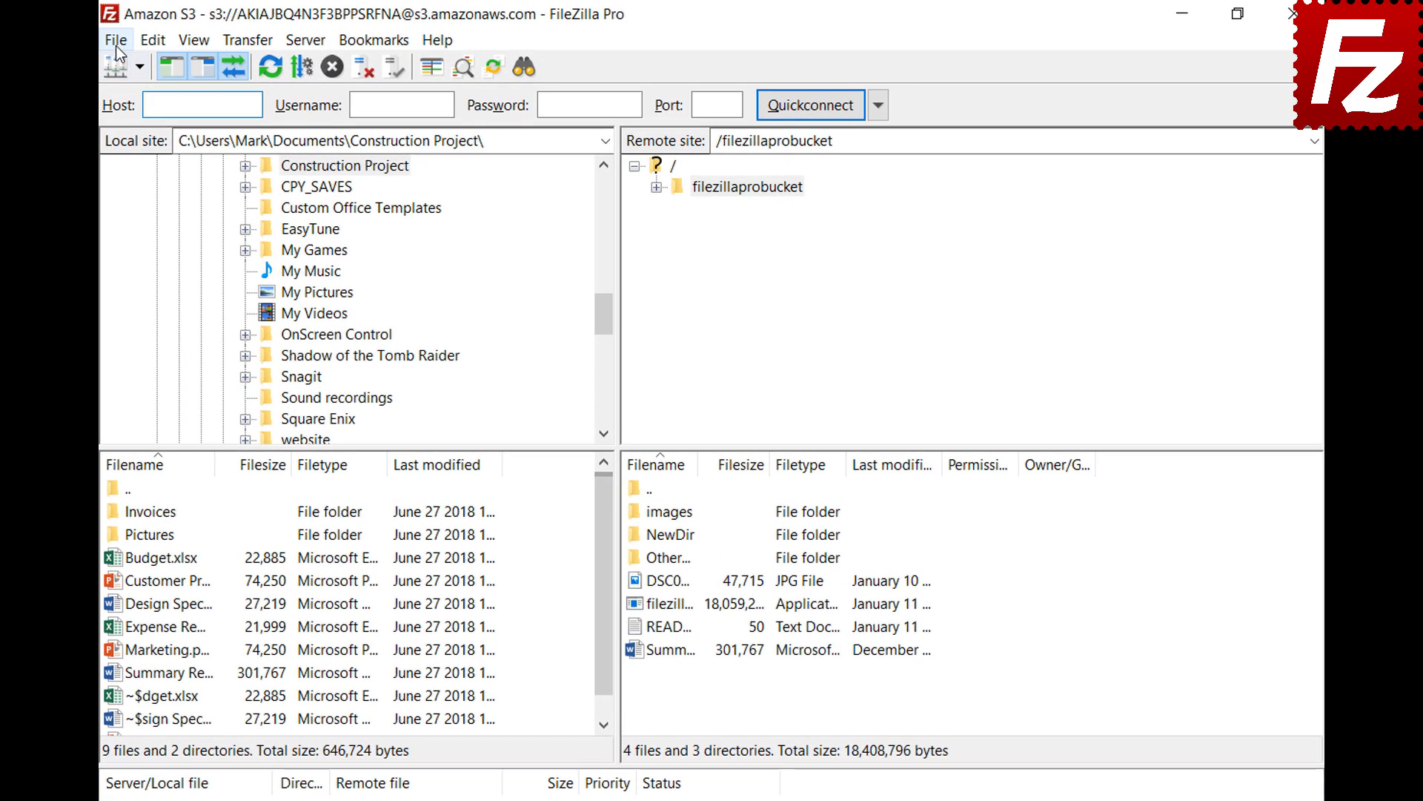
pyautogui.click(192, 37)
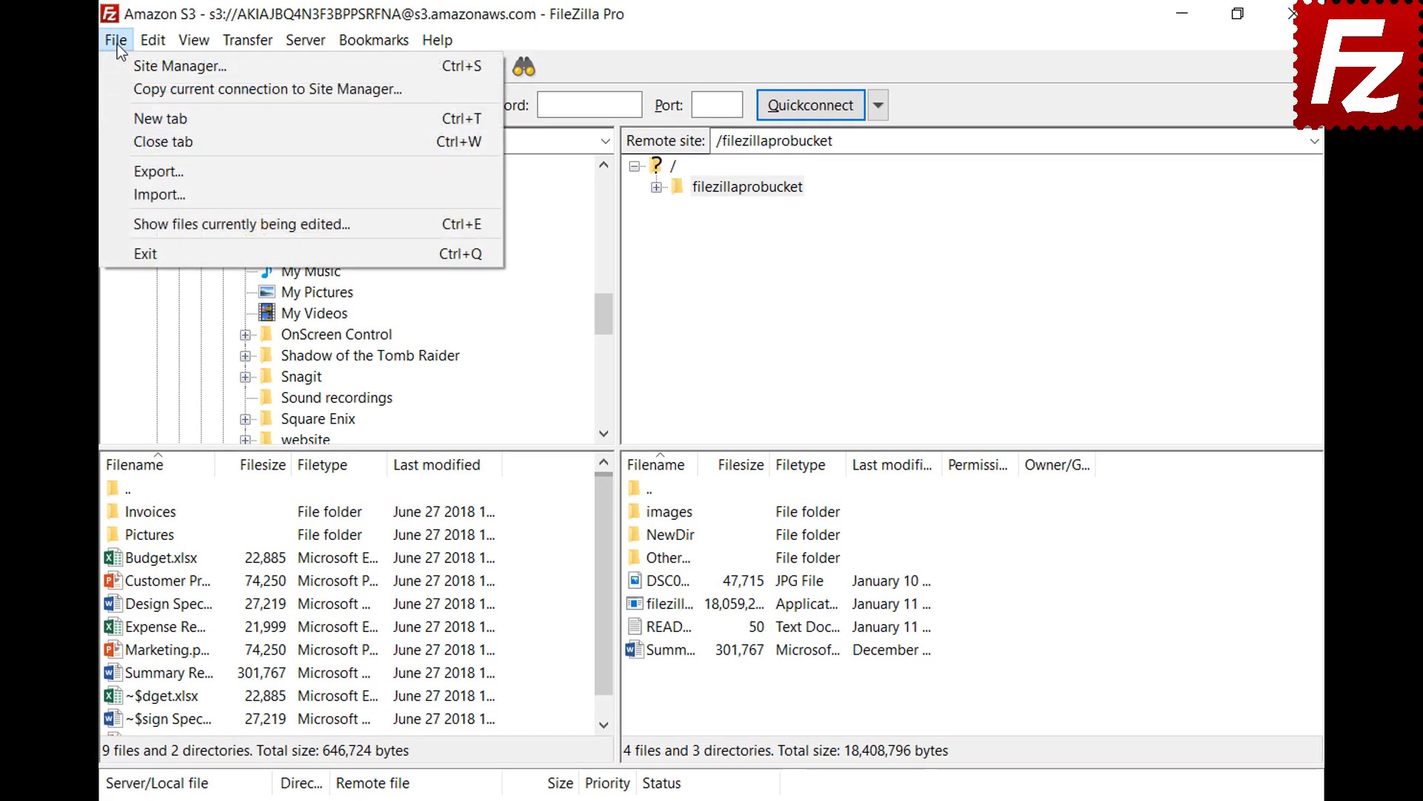
pyautogui.click(126, 69)
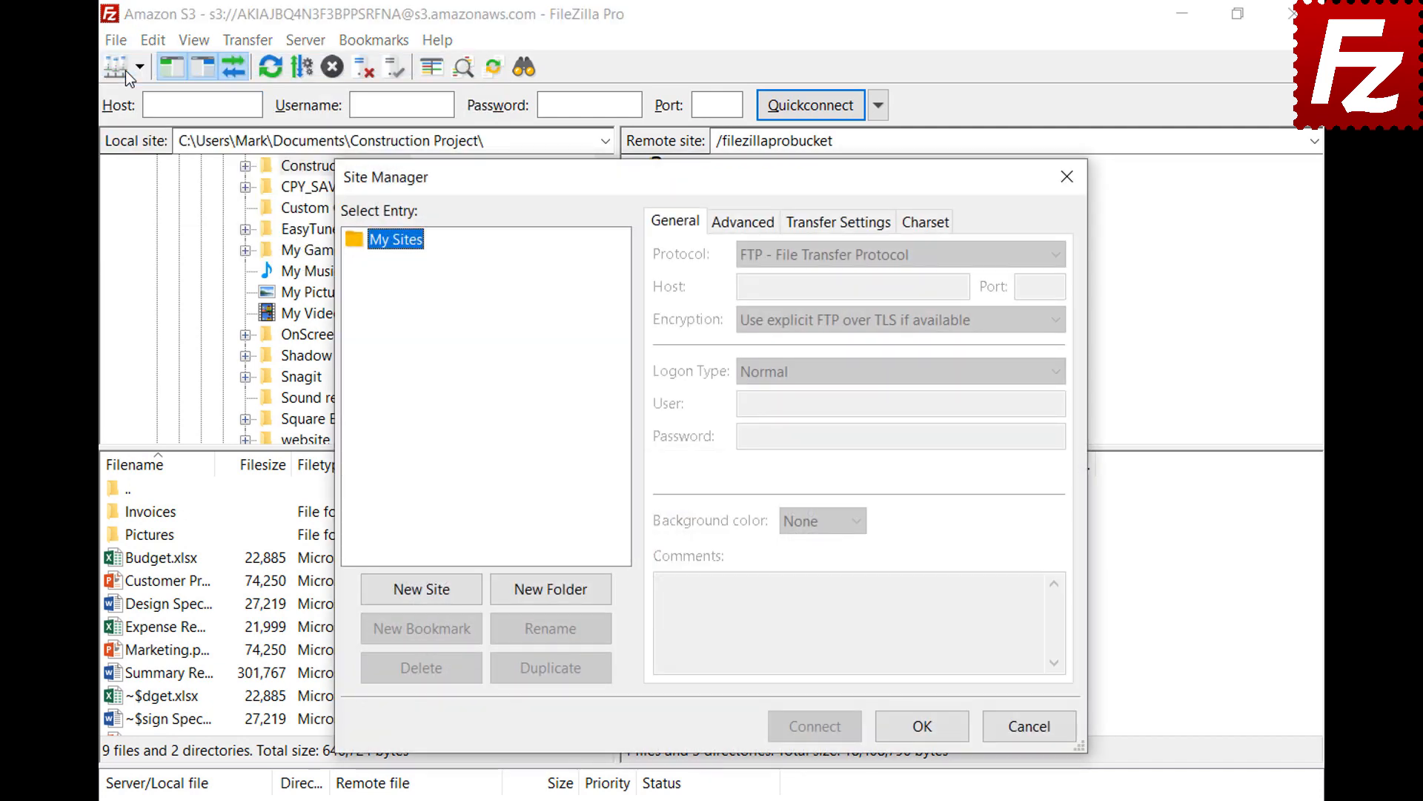
pyautogui.click(424, 593)
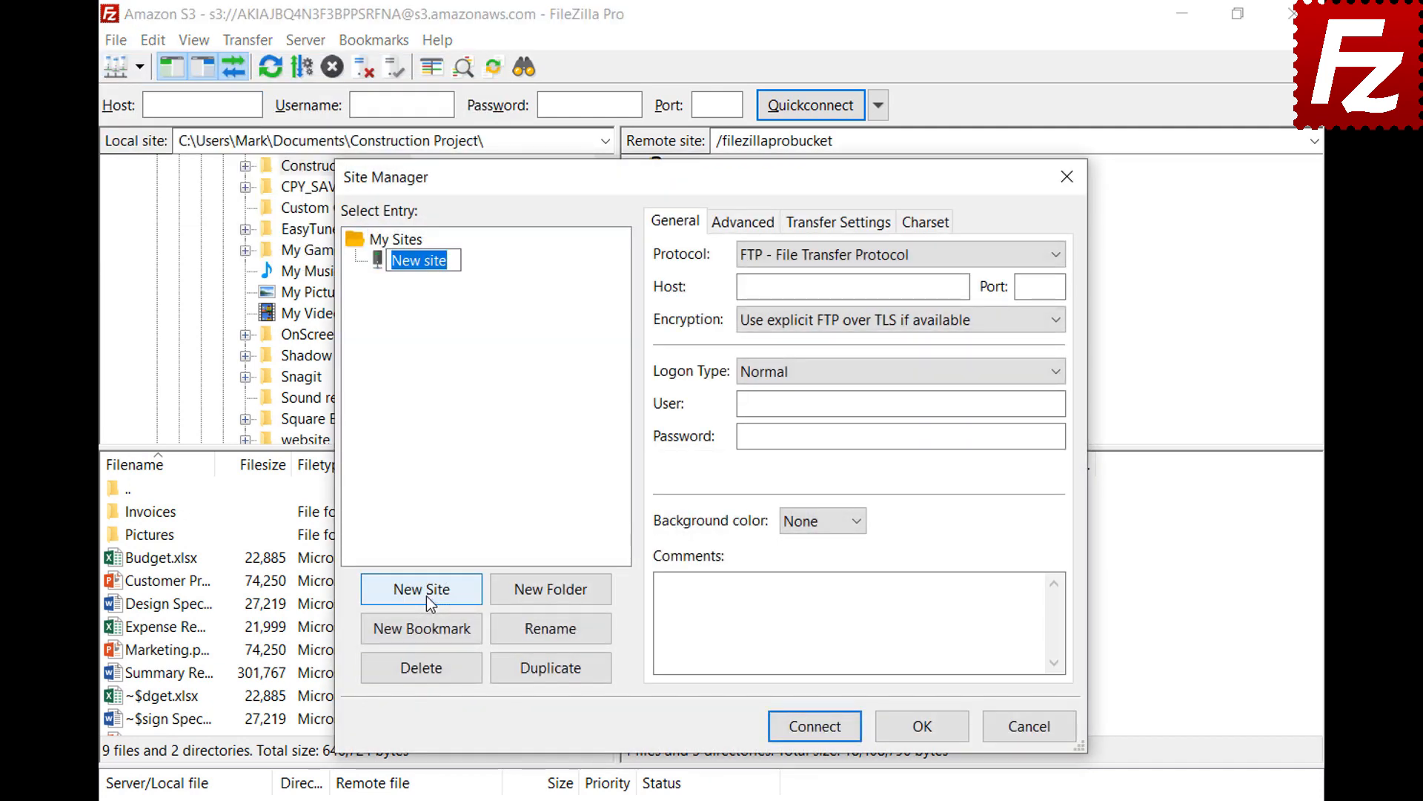
pyautogui.write('OpenStack')
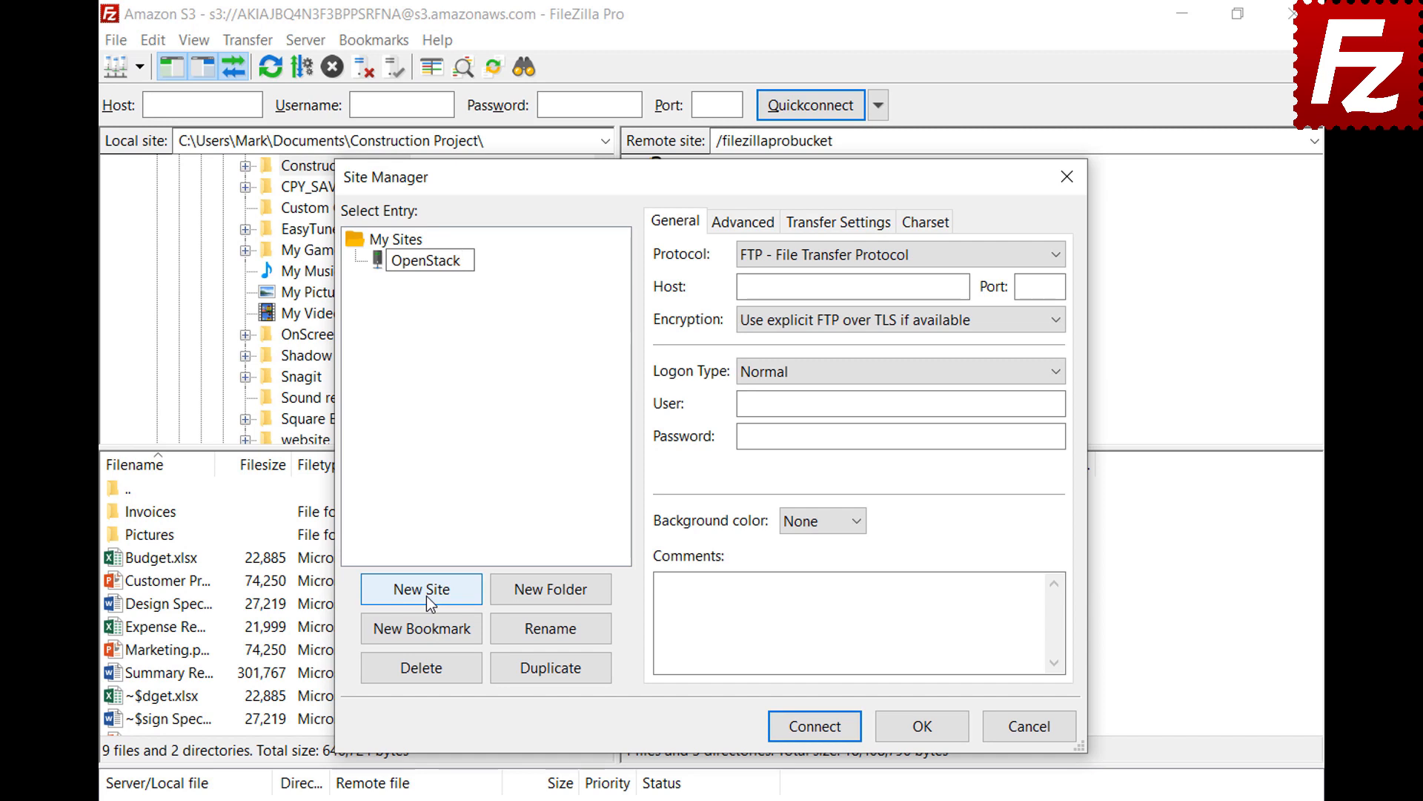
pyautogui.press('Return')
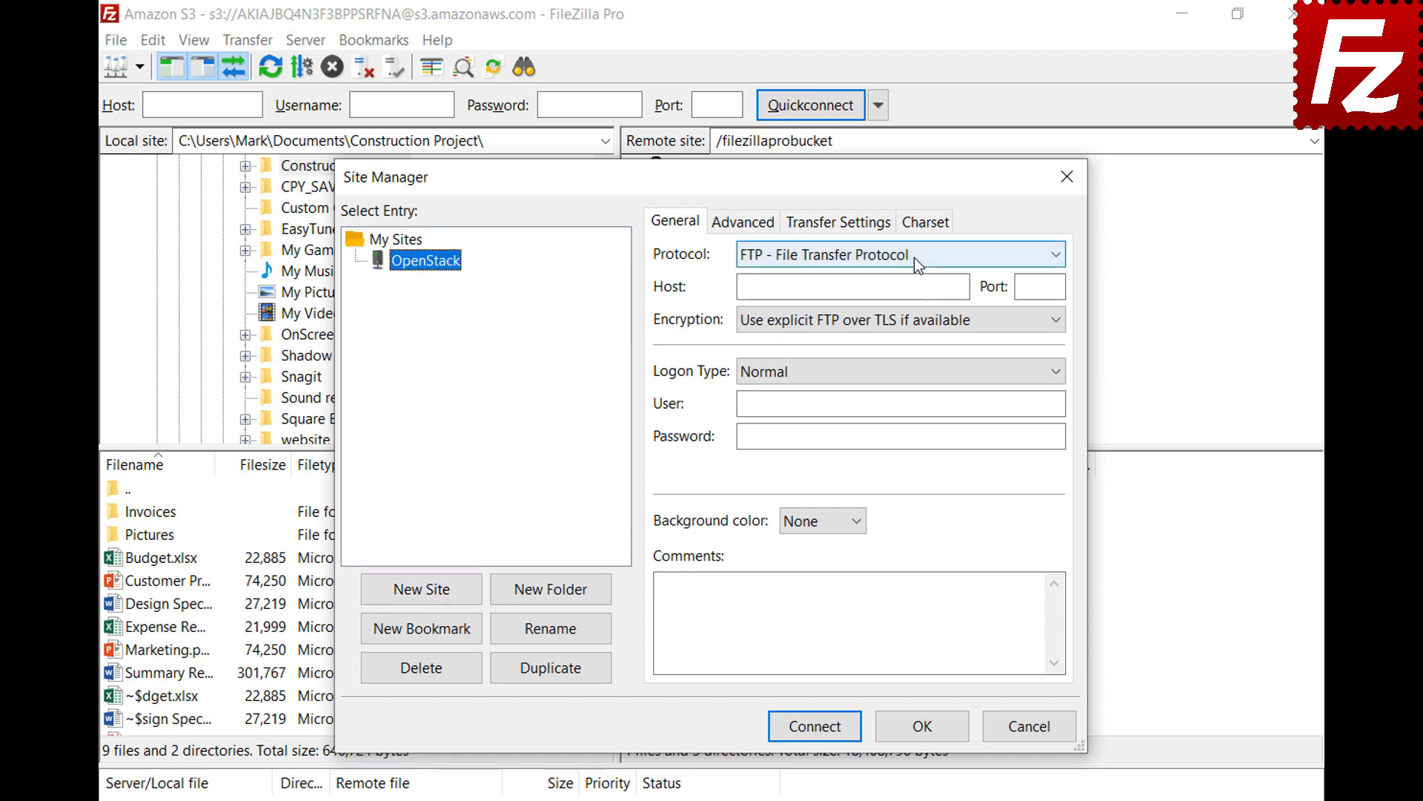
pyautogui.click(914, 257)
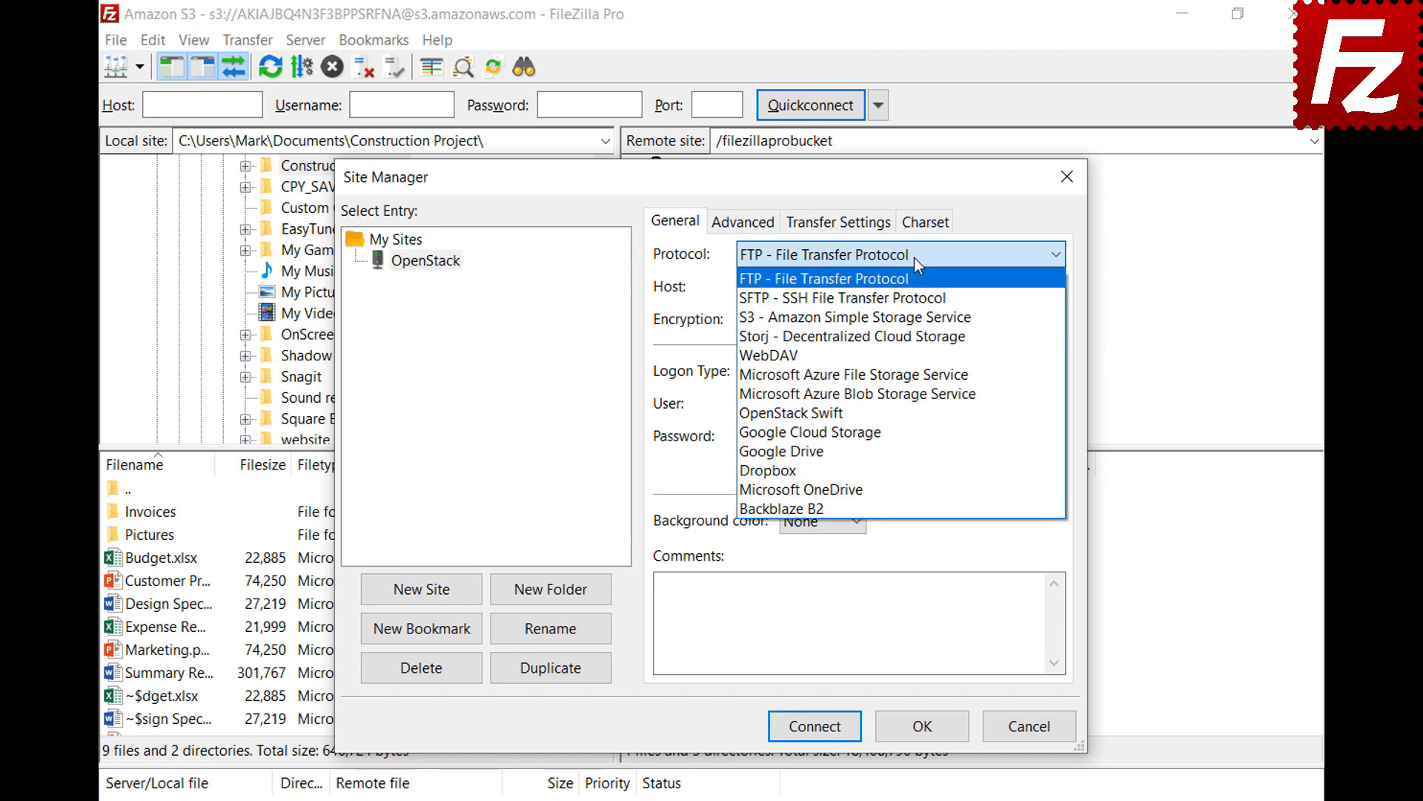
pyautogui.click(914, 412)
# Fill in identity host, path /v2.0/tokens, project ID, user e-mail and password, then connect.
pyautogui.click(964, 287)
pyautogui.hotkey('ctrl', 'v')
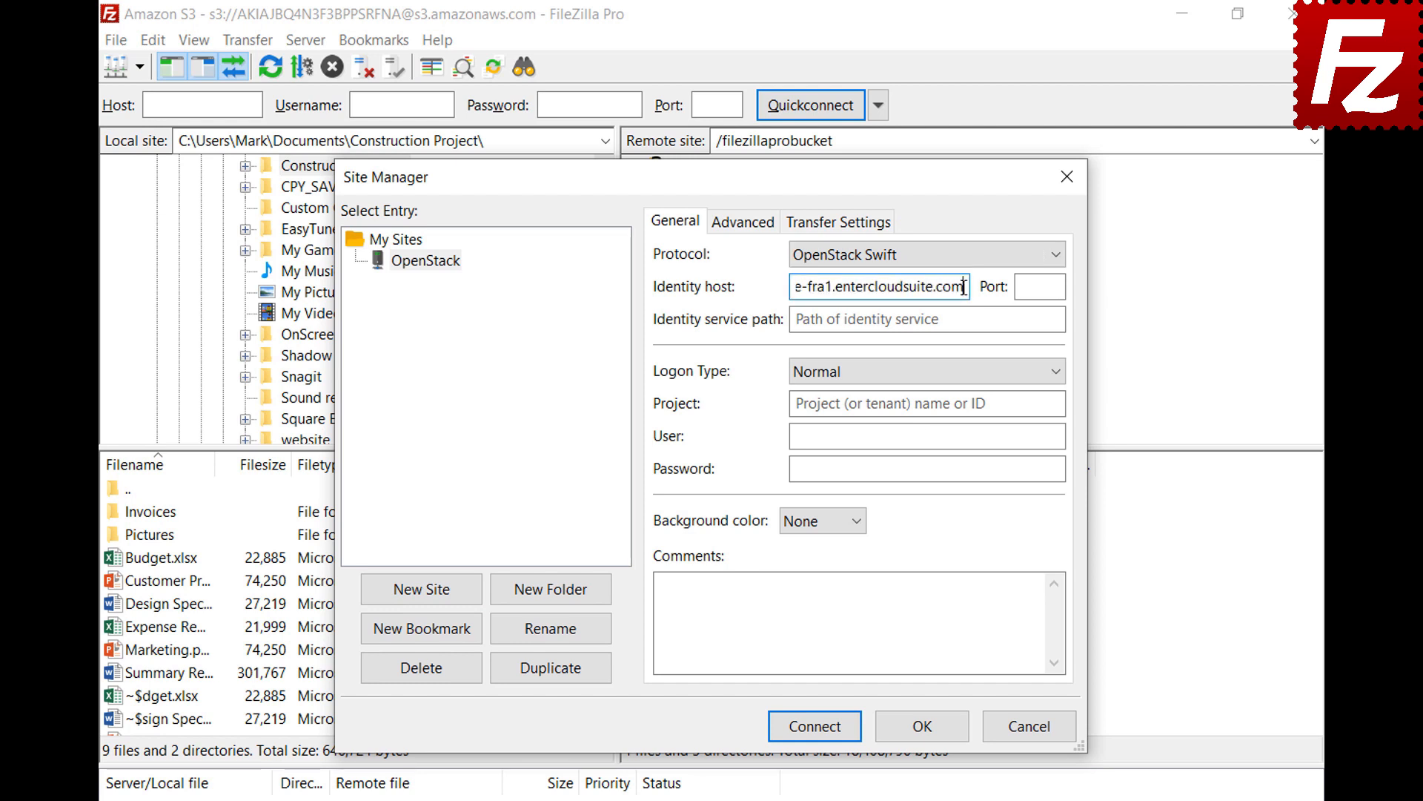
pyautogui.click(1050, 318)
pyautogui.write('/v2.0/tokens')
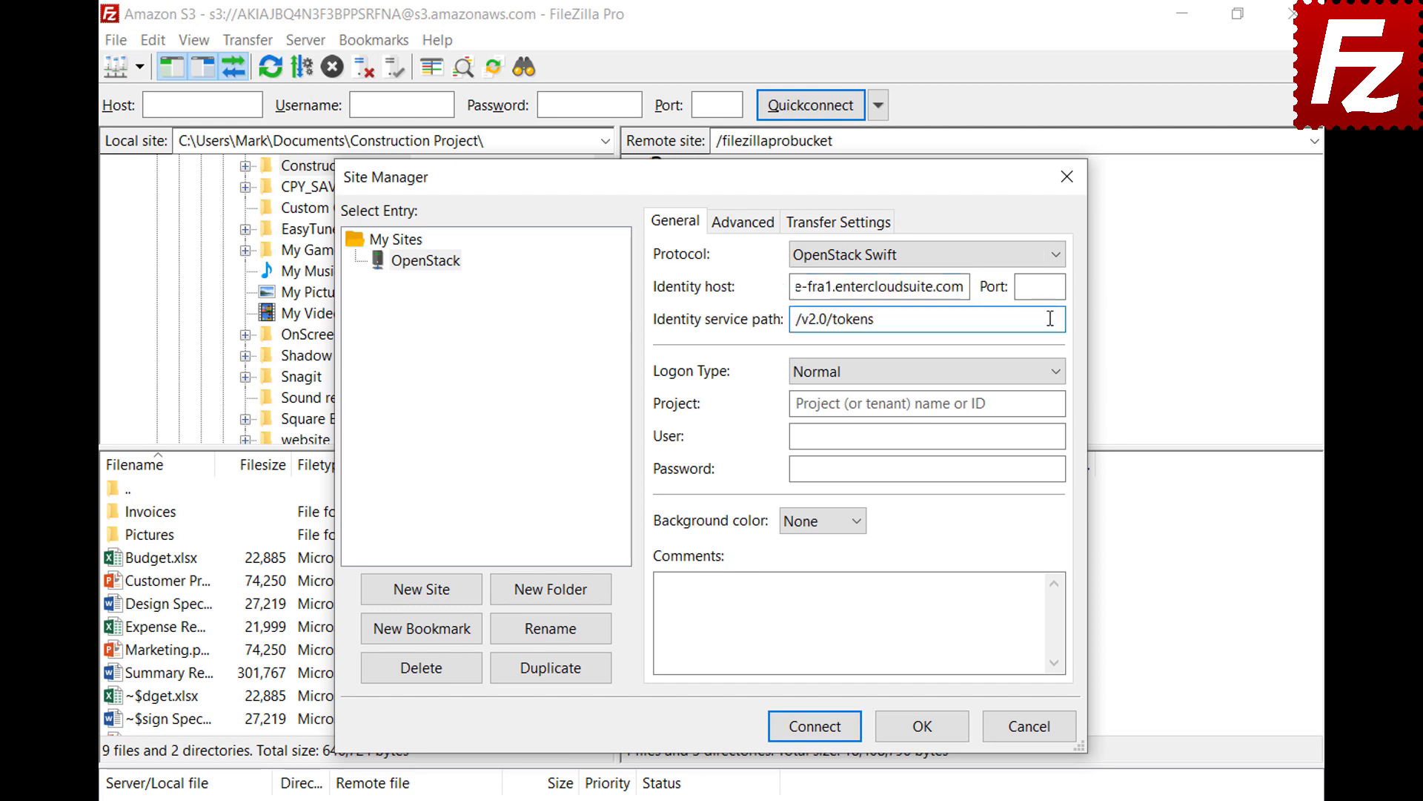
pyautogui.click(1056, 404)
pyautogui.write('06643c071d324ee195c97b2da71d4793')
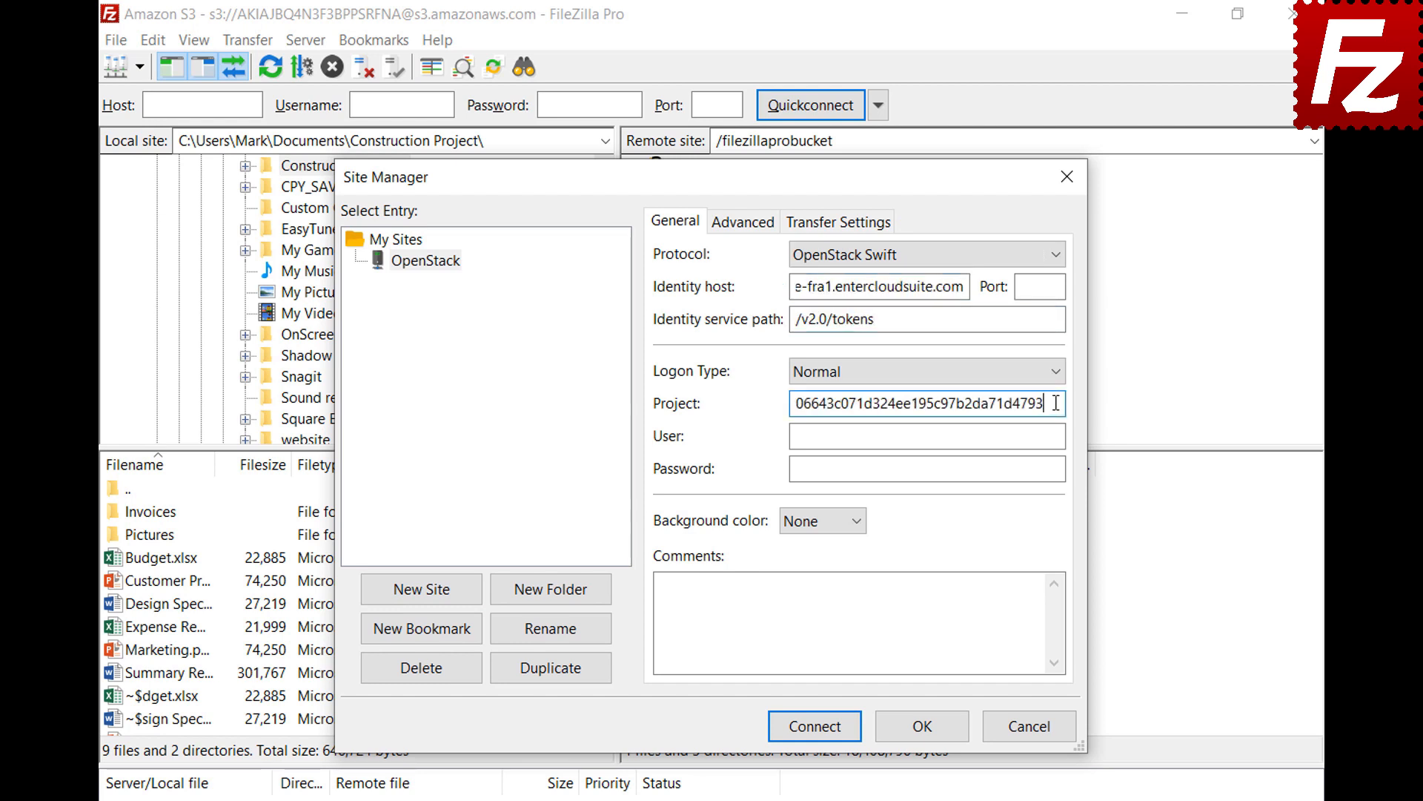
pyautogui.click(1058, 436)
pyautogui.hotkey('ctrl', 'v')
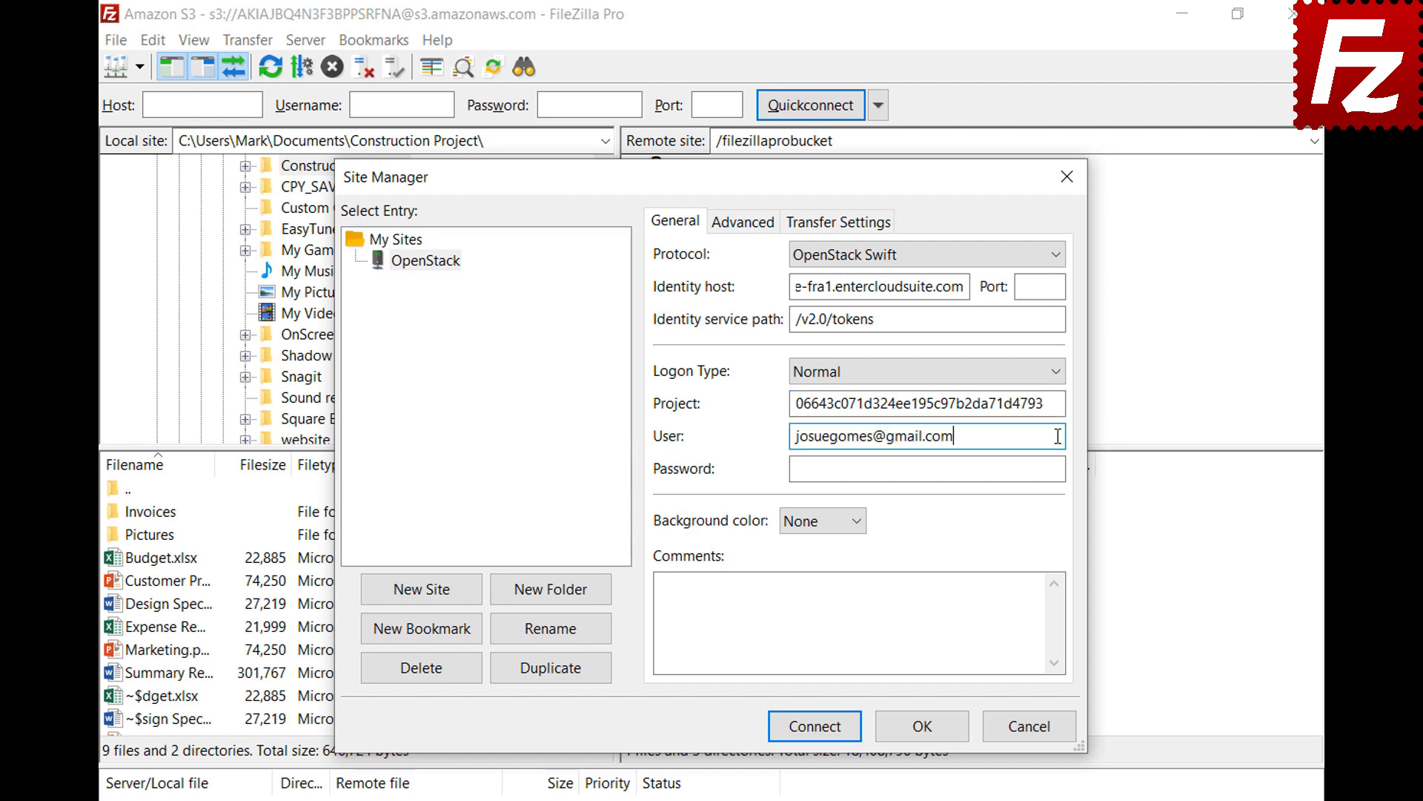
pyautogui.click(1061, 468)
pyautogui.hotkey('ctrl', 'v')
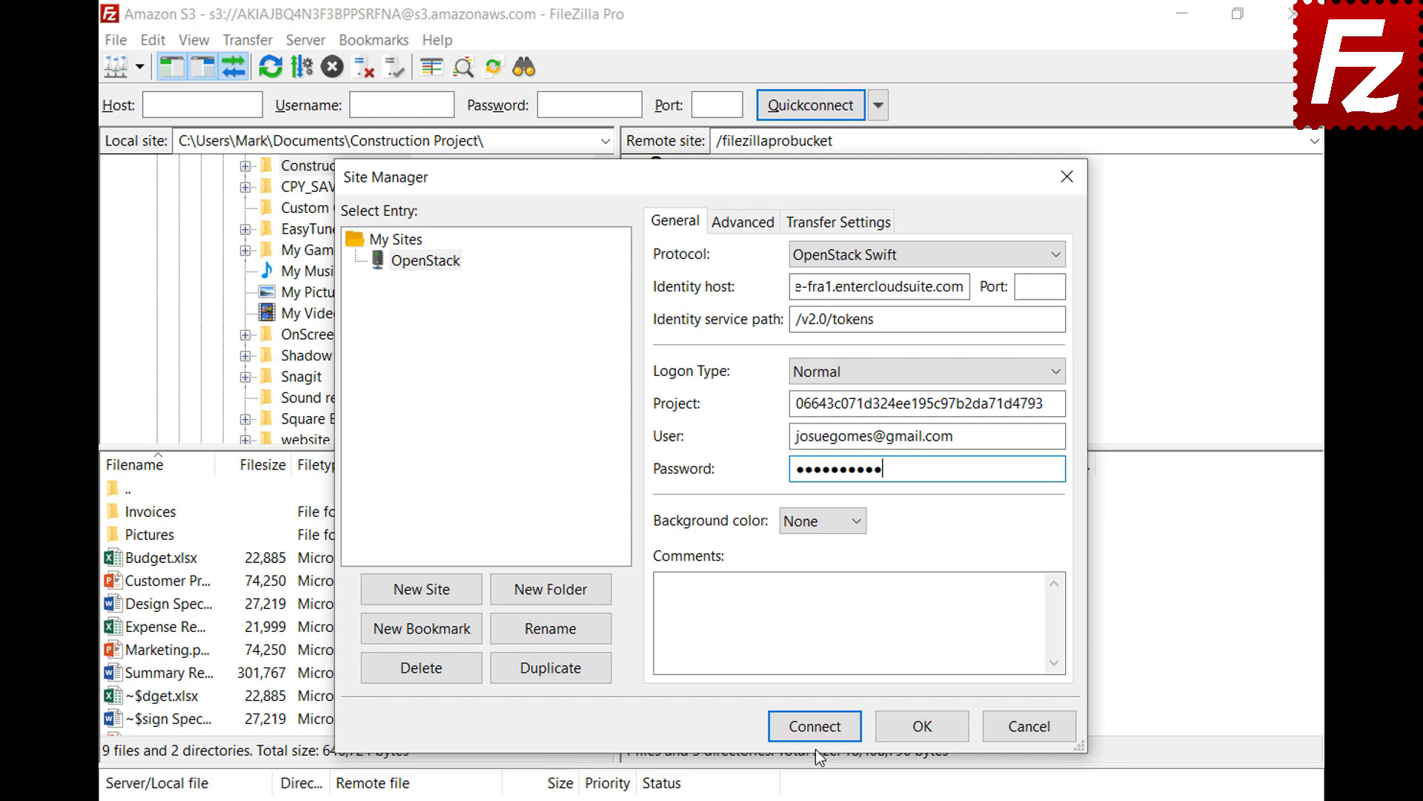
pyautogui.click(815, 728)
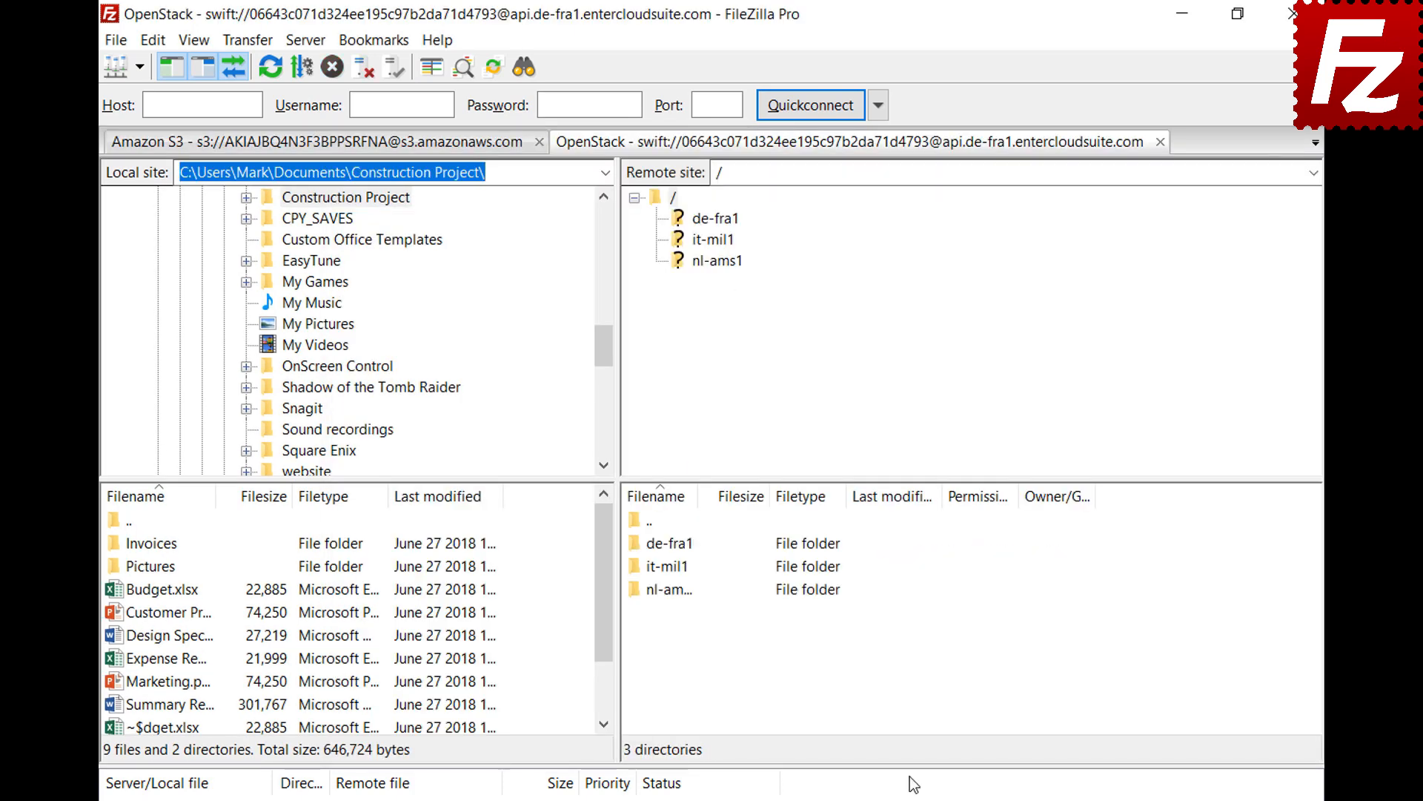